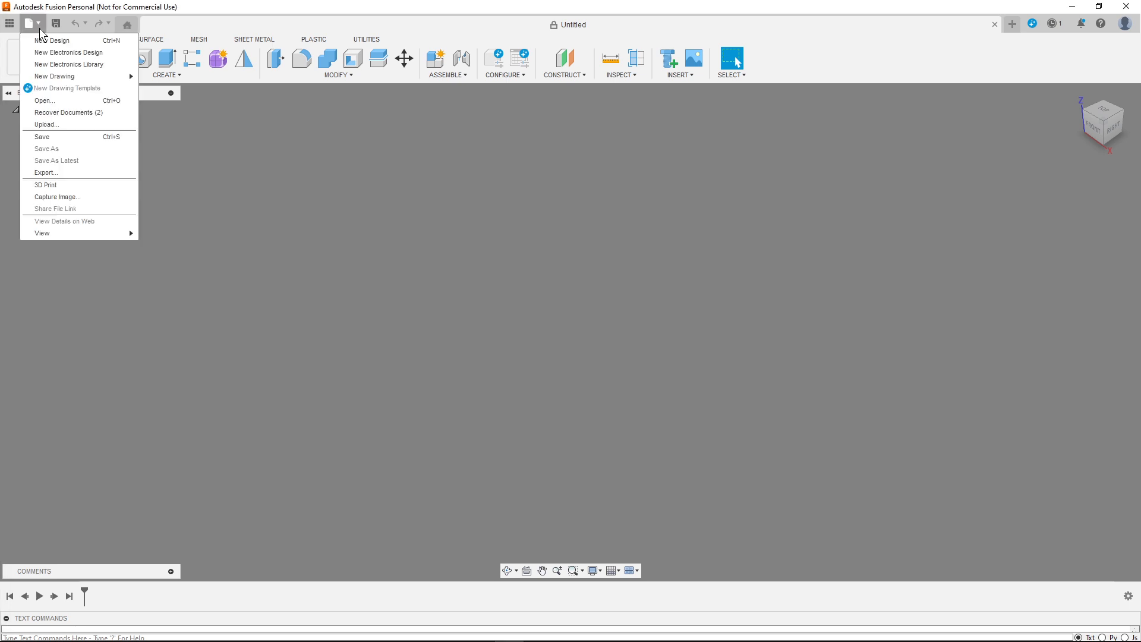
Step: Save the new design as Basic Tool Box in the Household Items project
click(82, 144)
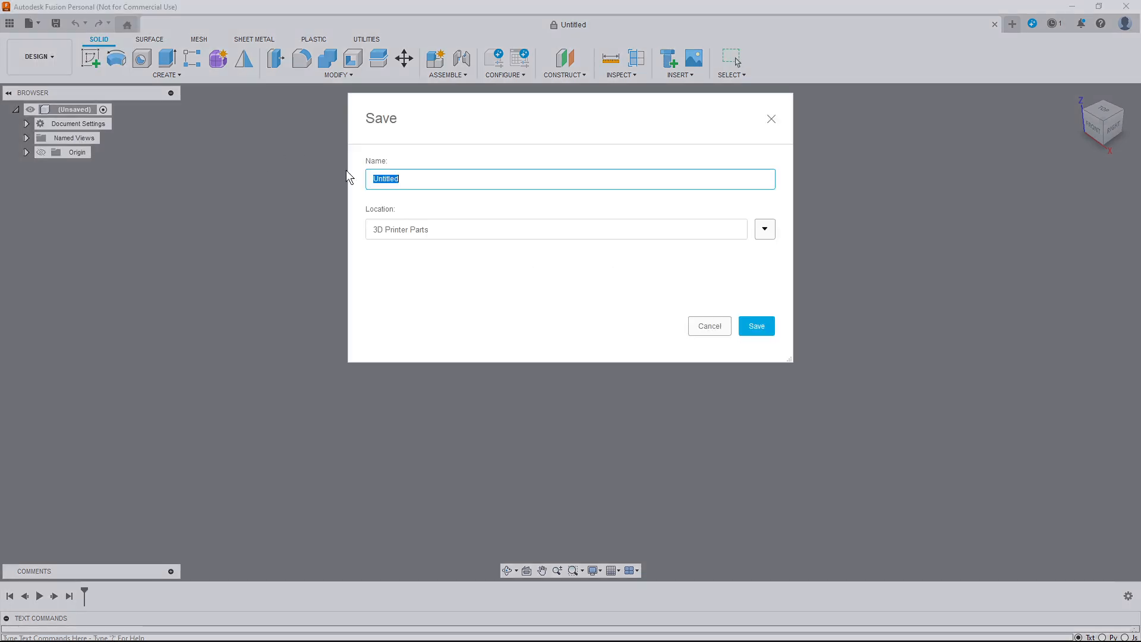
text(Tool Box Bas)
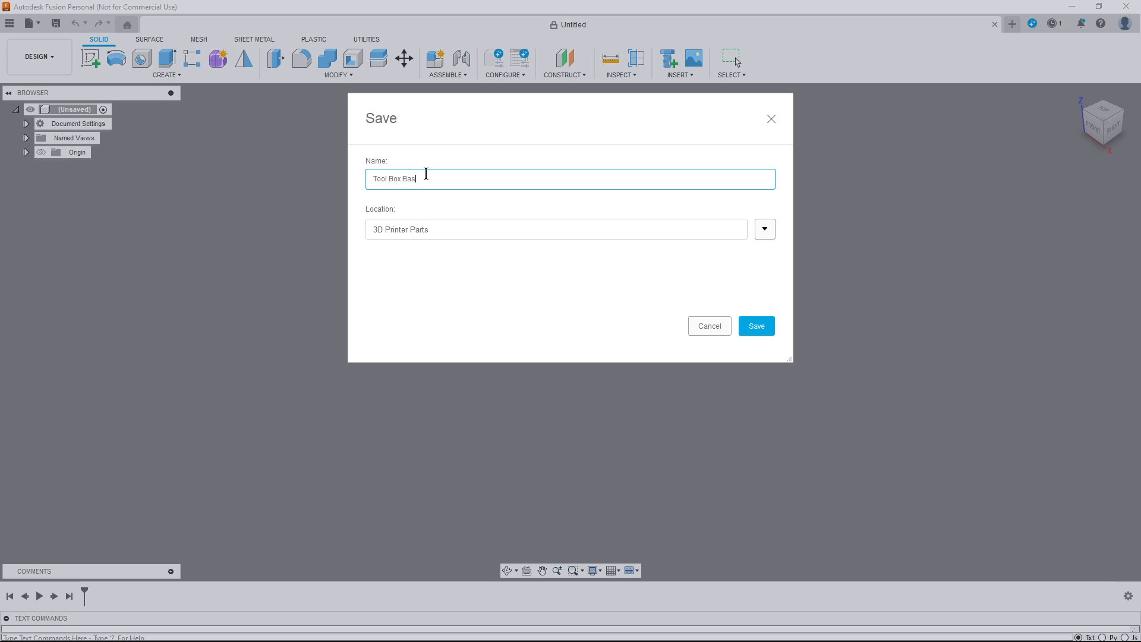
key(BackSpace)
key(BackSpace)
key(BackSpace)
key(BackSpace)
key(BackSpace)
key(BackSpace)
key(BackSpace)
key(BackSpace)
key(BackSpace)
text(Box)
click(767, 232)
scroll(455, 401, down, 2)
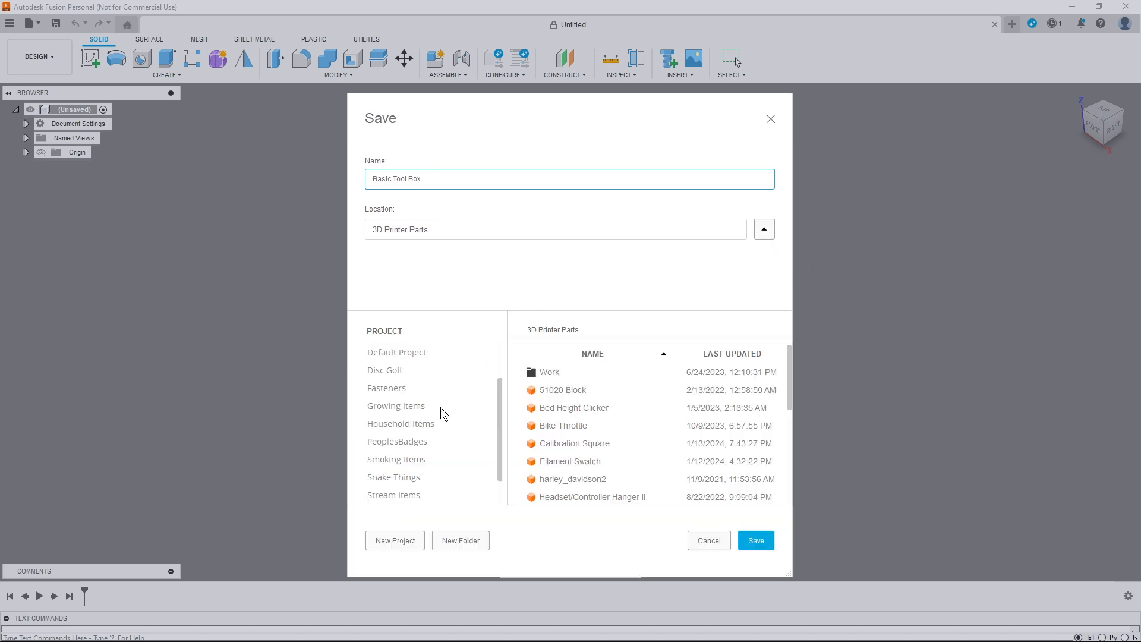
click(404, 425)
click(754, 541)
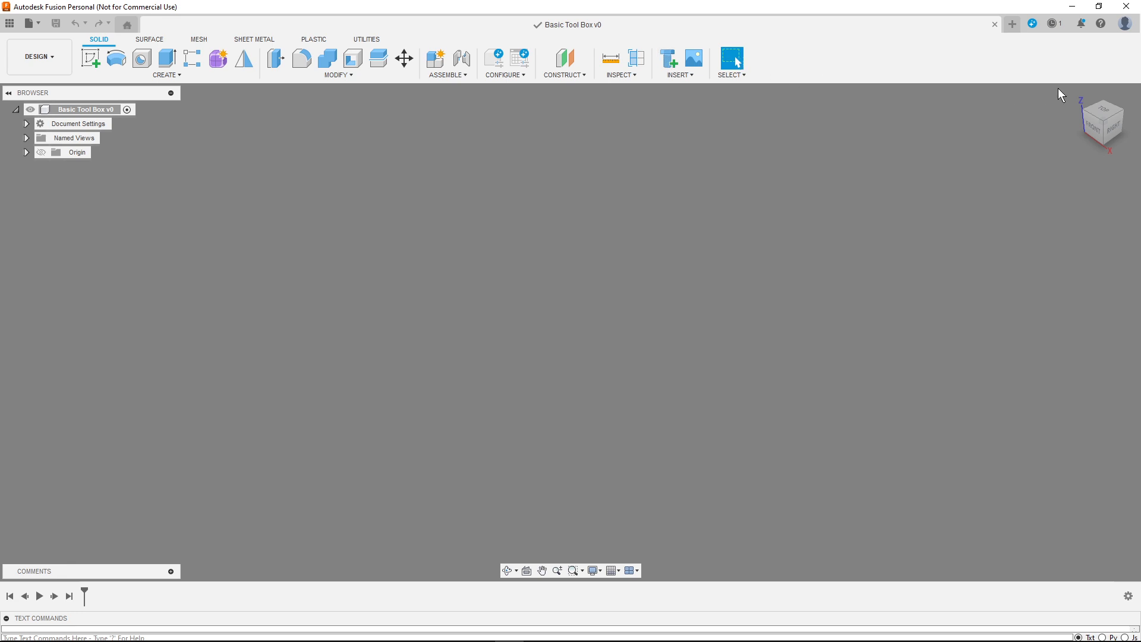
Step: Add a user parameter named BoxHeight in inches with the expression 8
click(1091, 136)
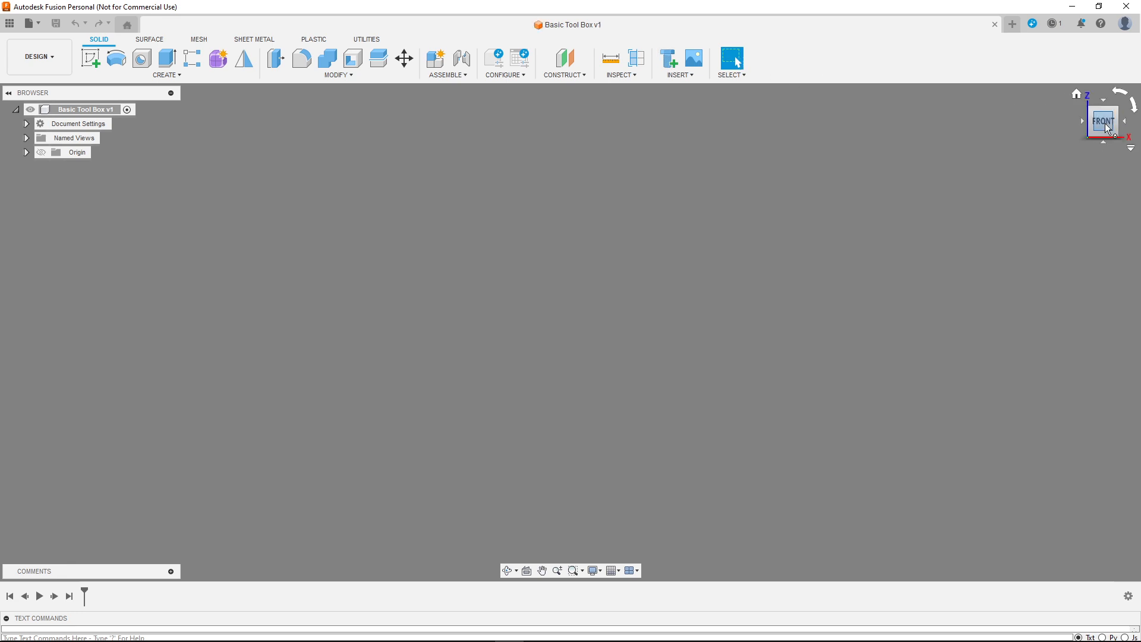
drag(1106, 124, 1075, 127)
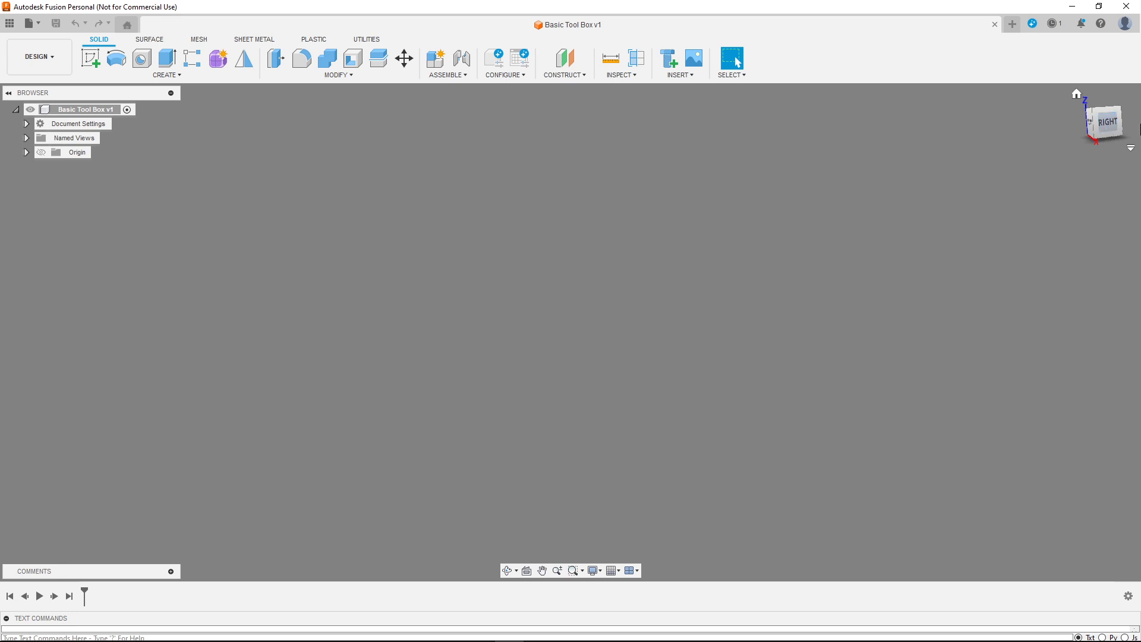
click(1105, 125)
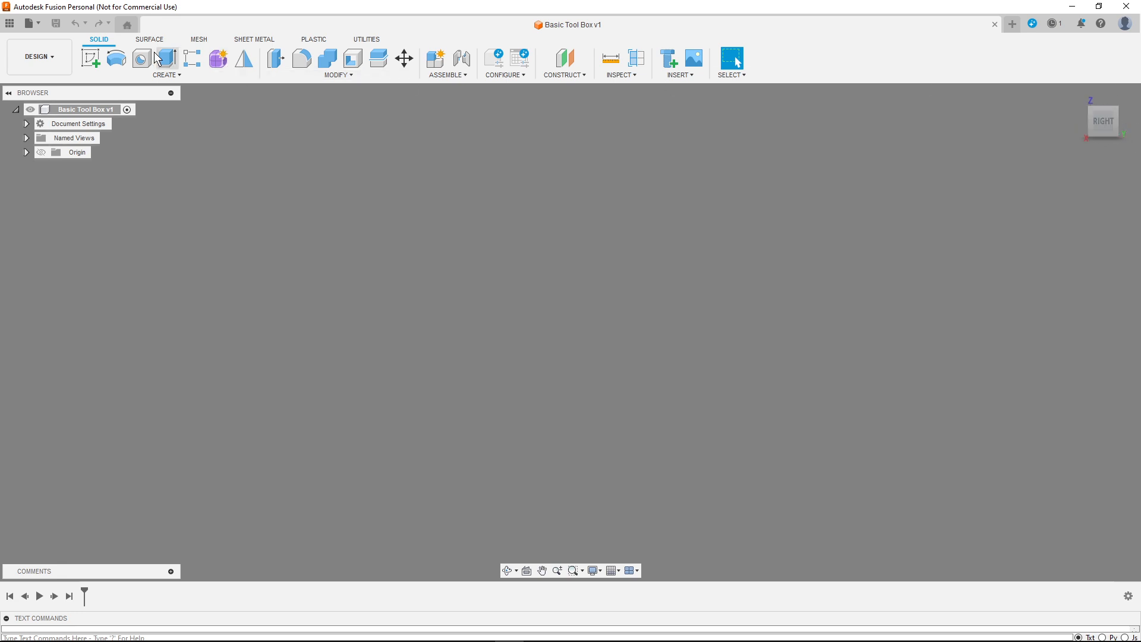
click(335, 76)
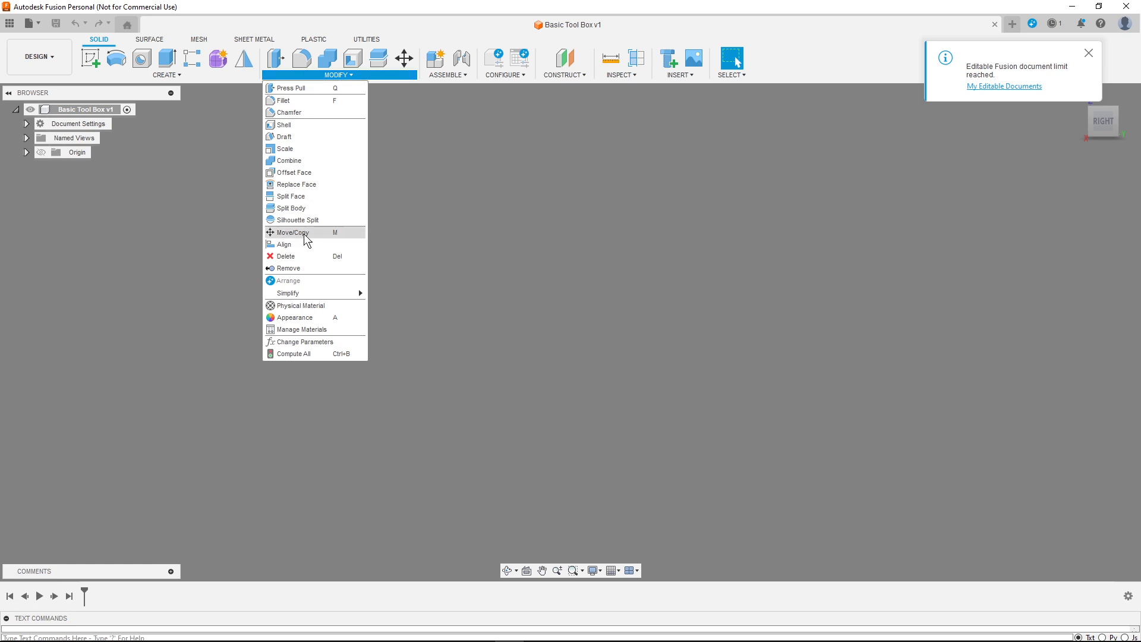
click(309, 341)
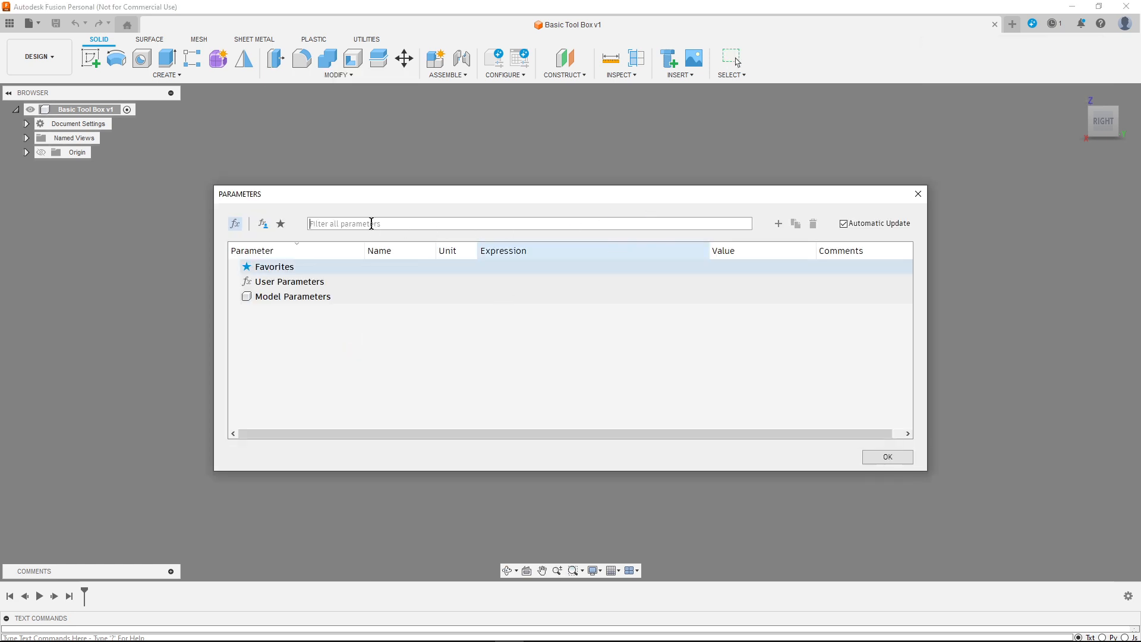
click(778, 223)
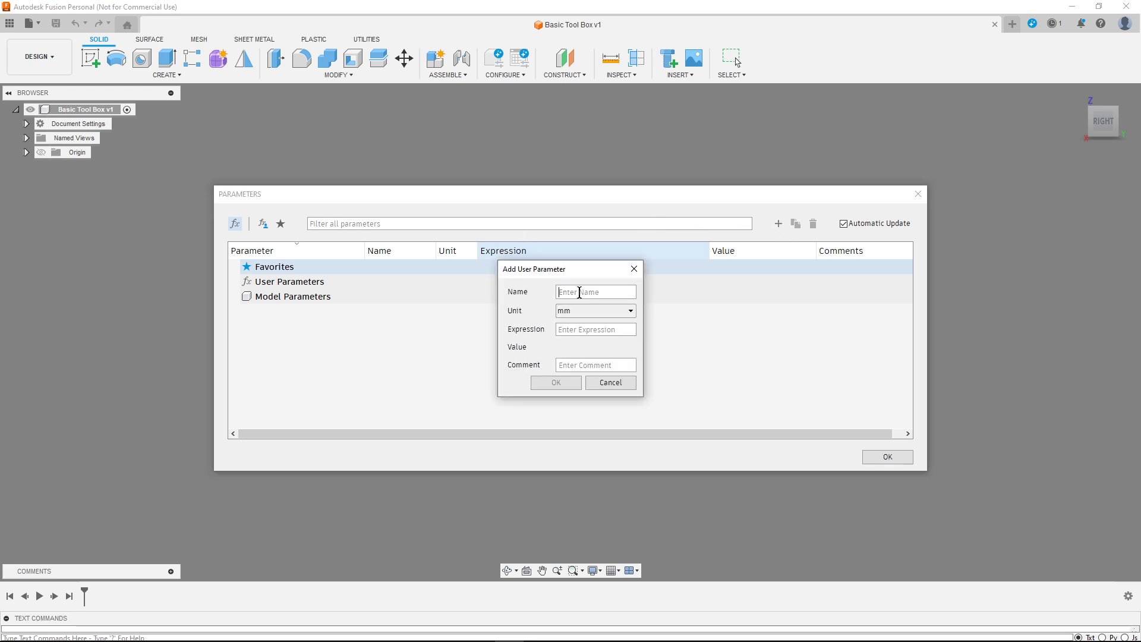
text(BoxHeight)
click(617, 311)
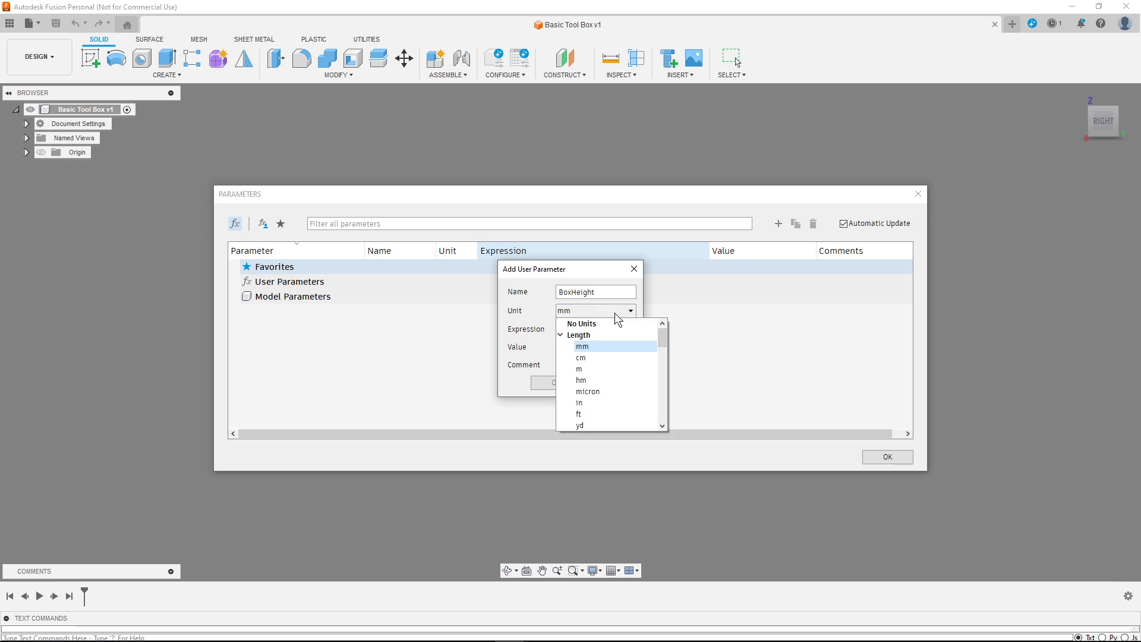
click(592, 404)
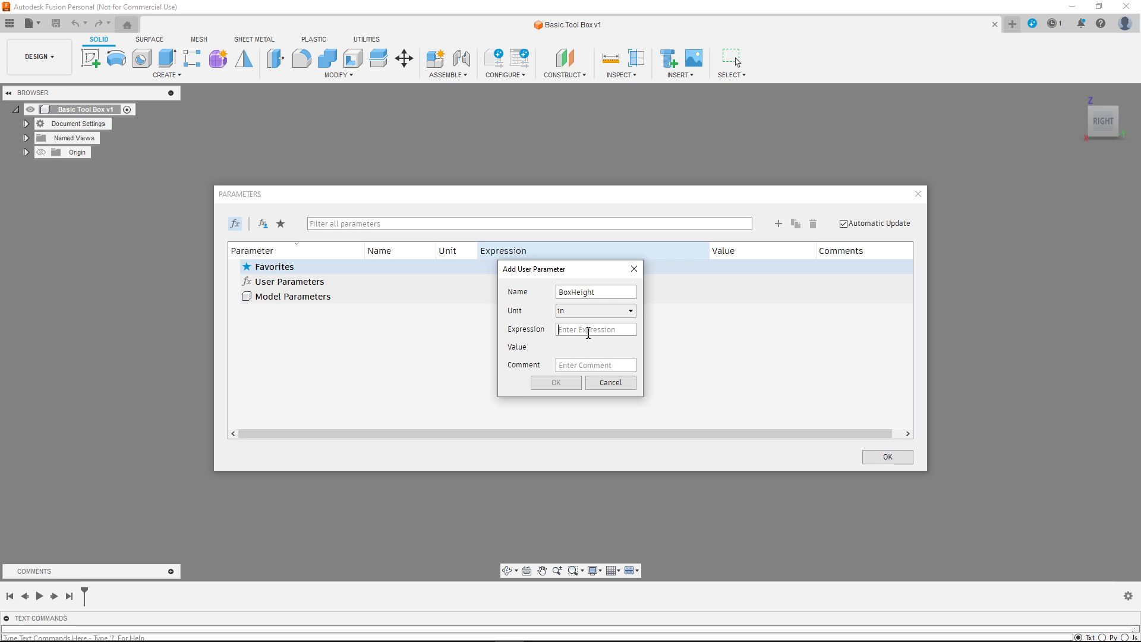
click(588, 330)
text(8)
click(557, 382)
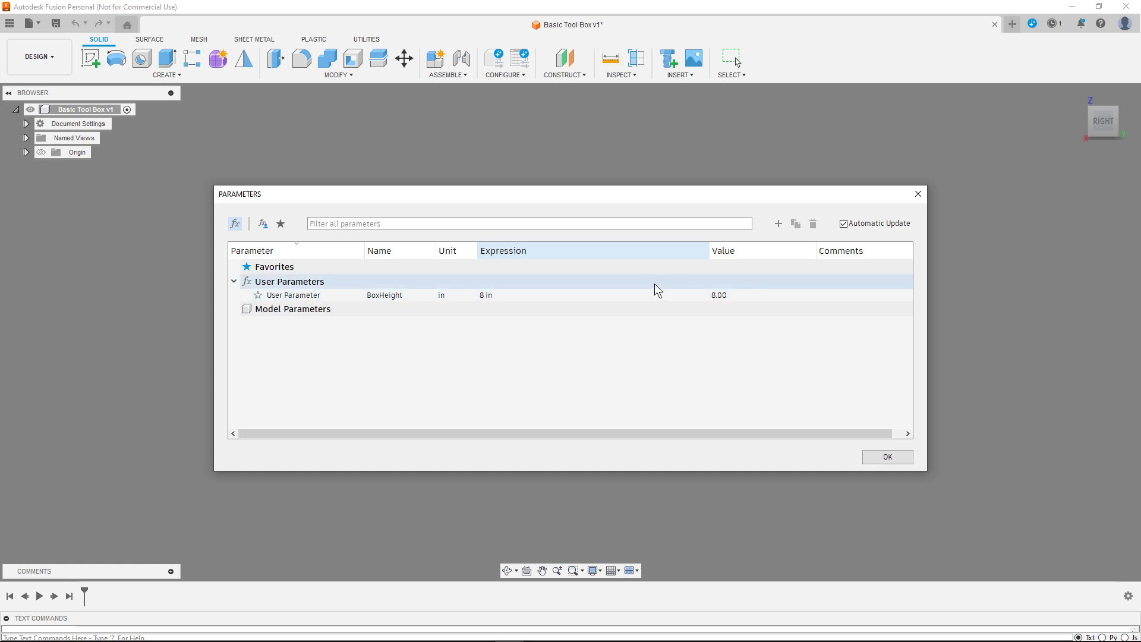
Step: Add a user parameter named BoxWidth in inches with the expression 8
click(778, 224)
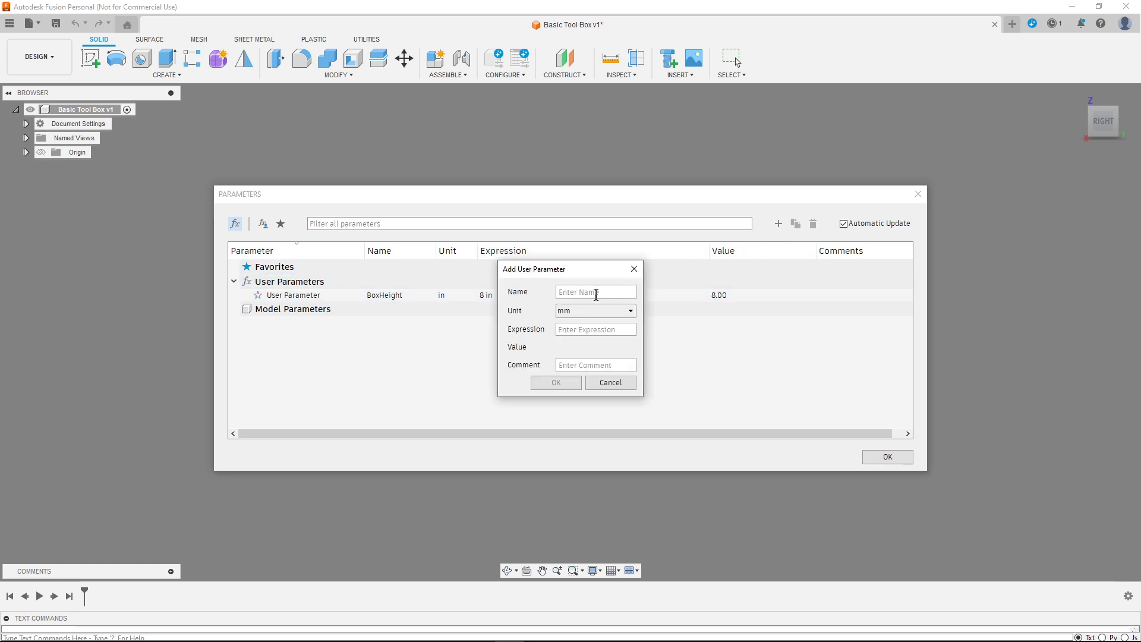
text(BoxWidth)
click(594, 312)
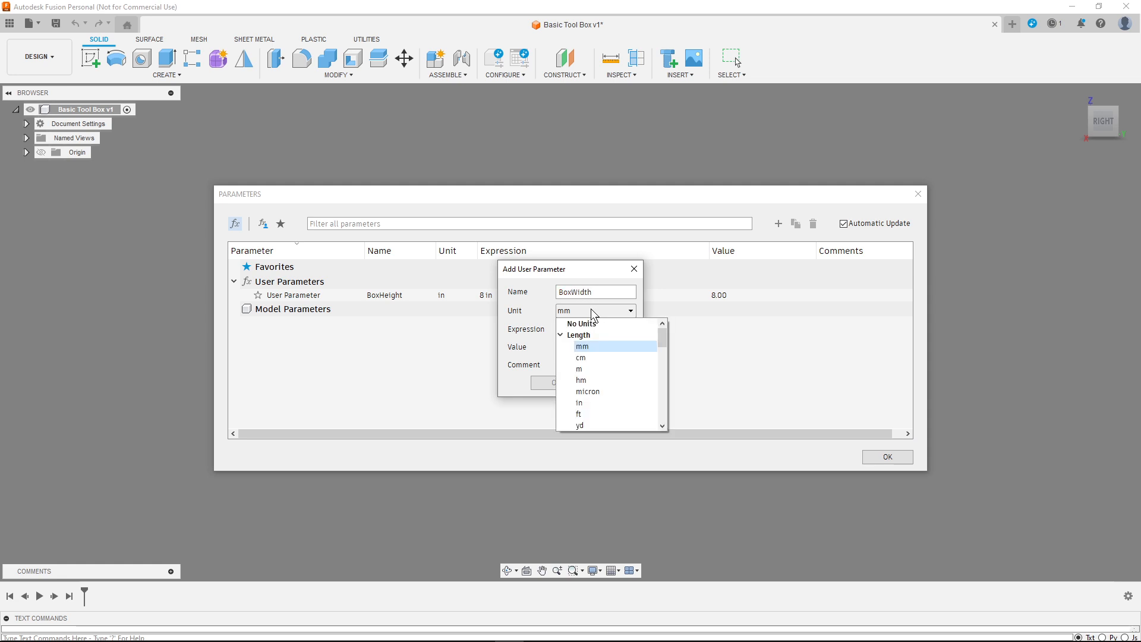
click(587, 400)
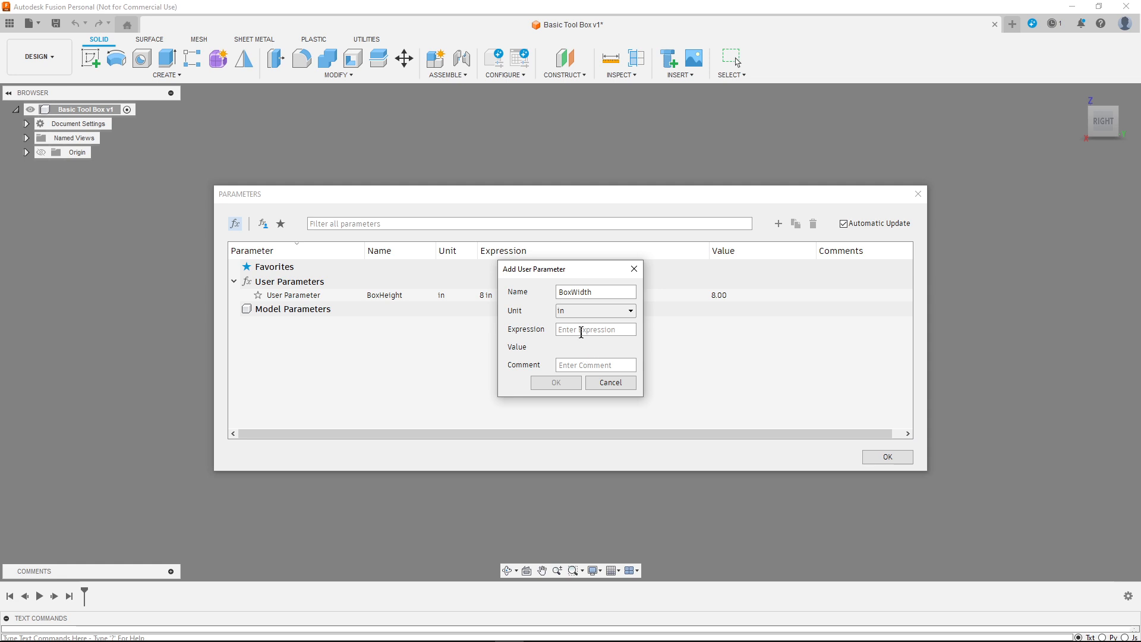
text(8)
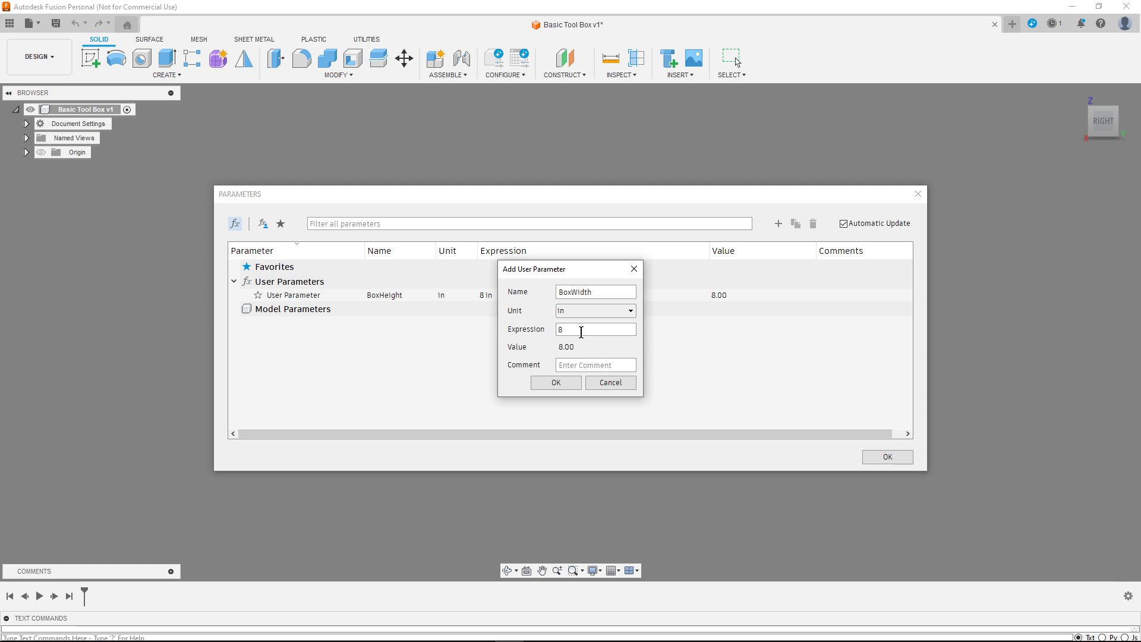
click(559, 385)
Step: Add a user parameter named Handle in inches with the expression 1, and close the parameters dialog
click(779, 224)
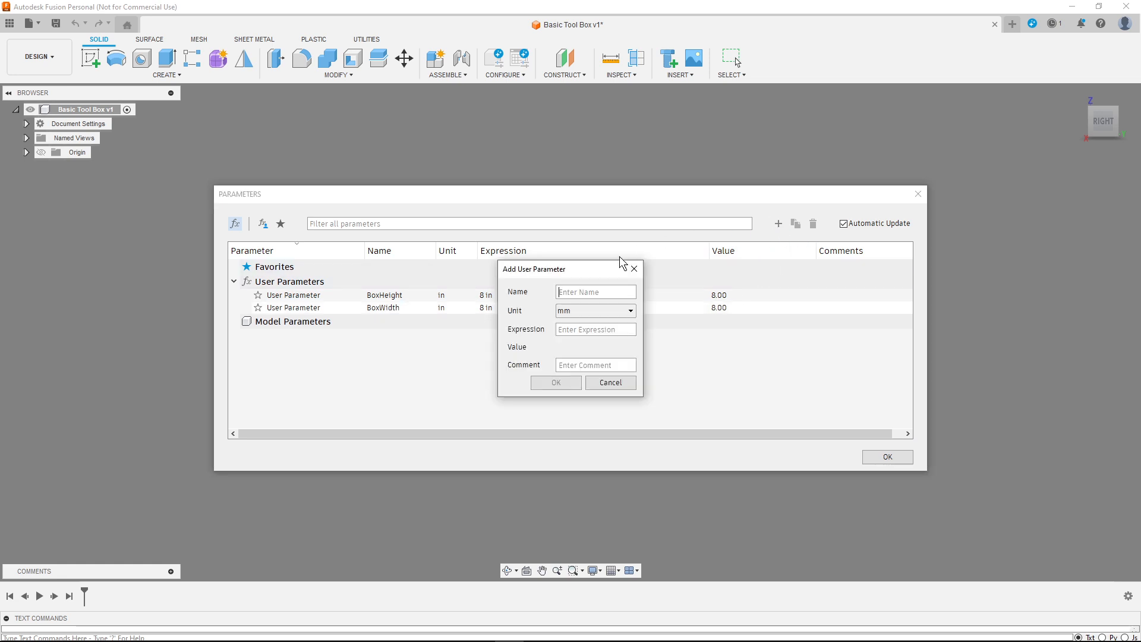
text(Handle)
click(607, 313)
click(607, 402)
text(1)
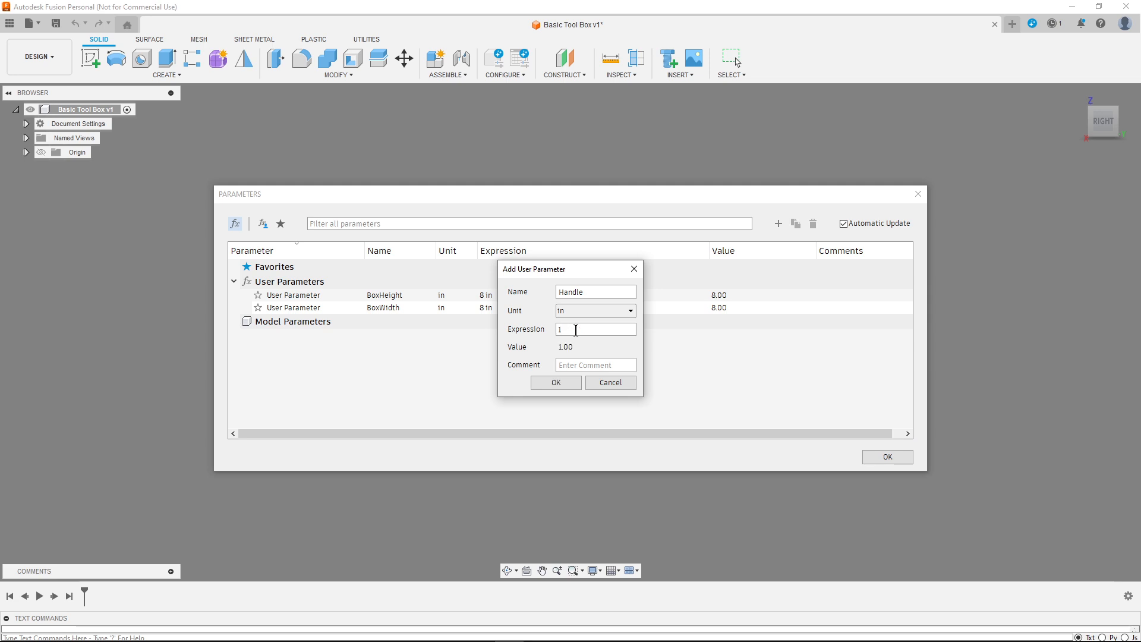
click(558, 382)
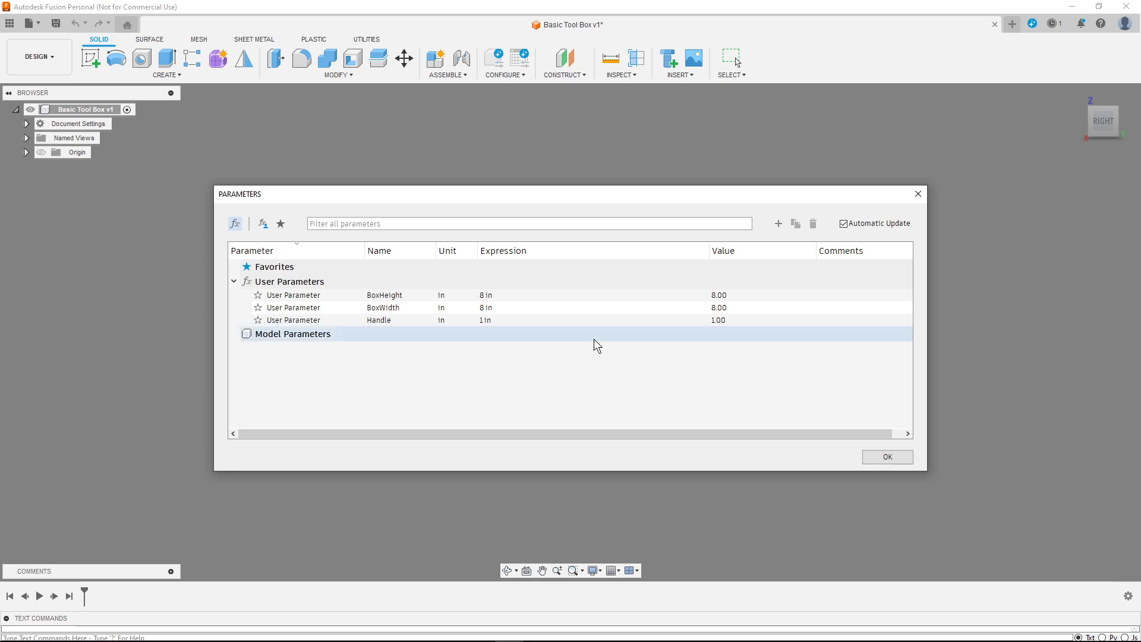
click(886, 458)
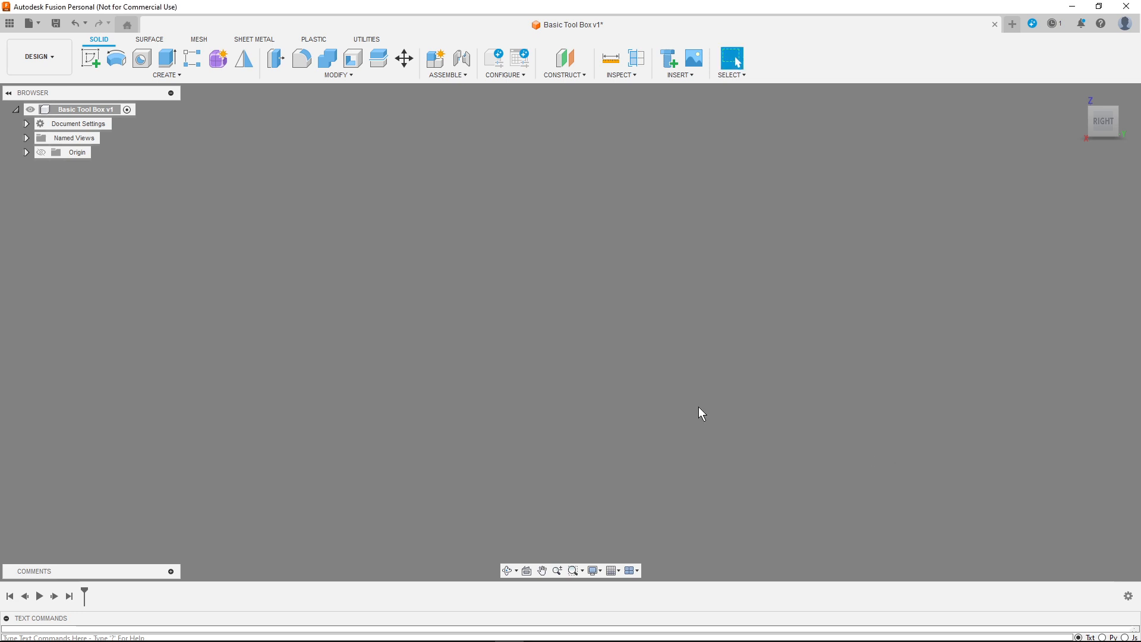
Step: Start a new sketch on the YZ plane, facing the right side view
click(88, 62)
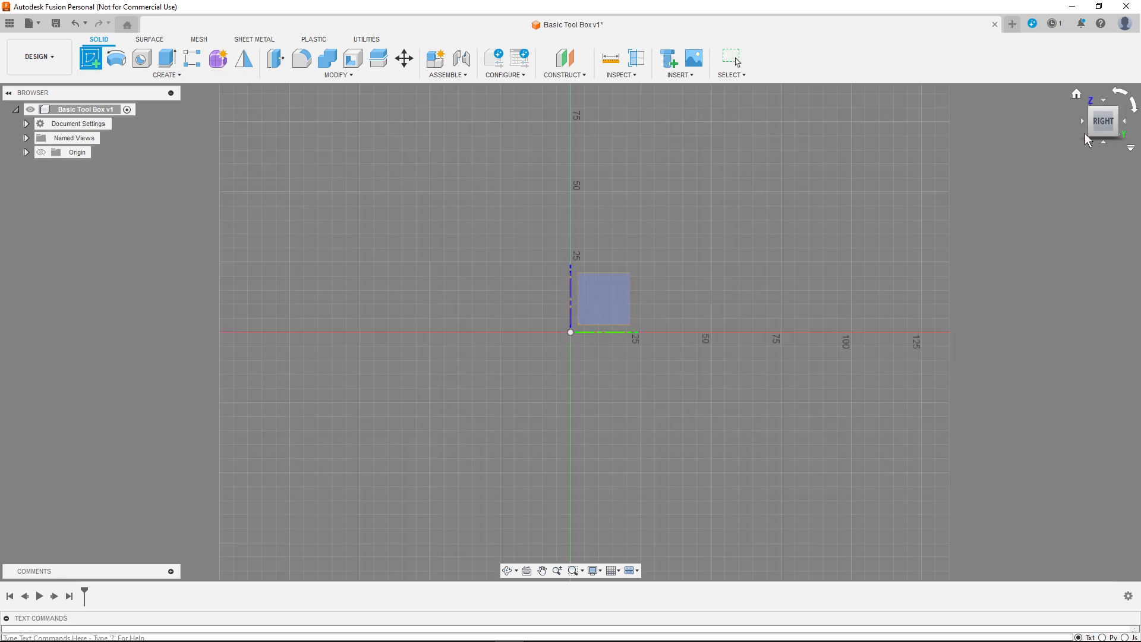
click(616, 286)
Step: Draw a center rectangle in construction lines from the origin, about 140 by 100 mm, and try to extrude it
click(93, 62)
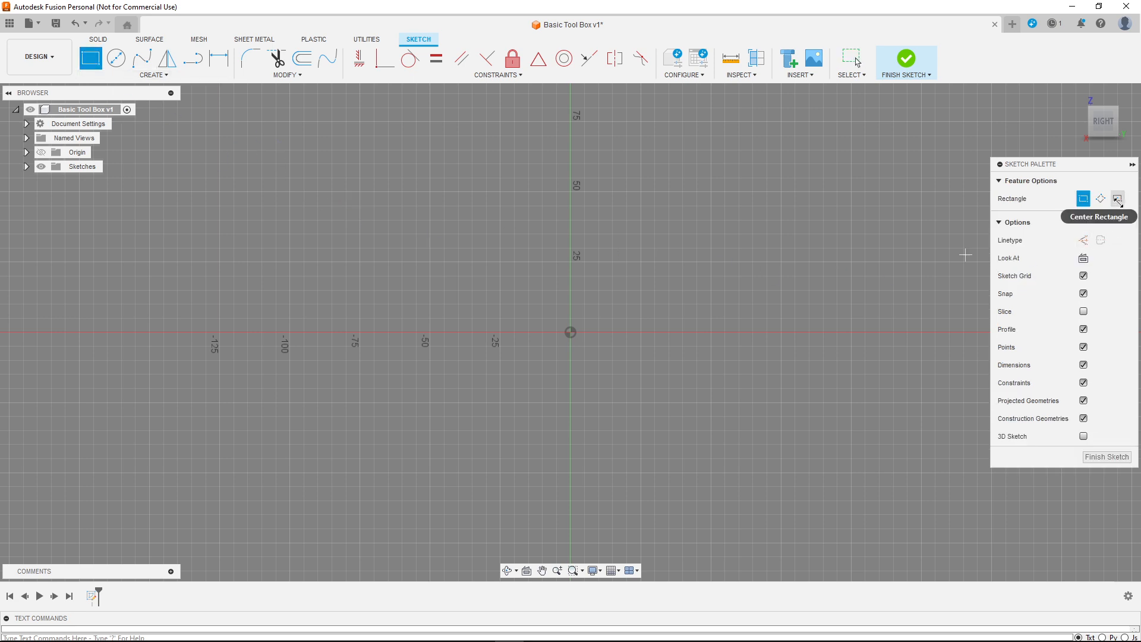
click(1118, 199)
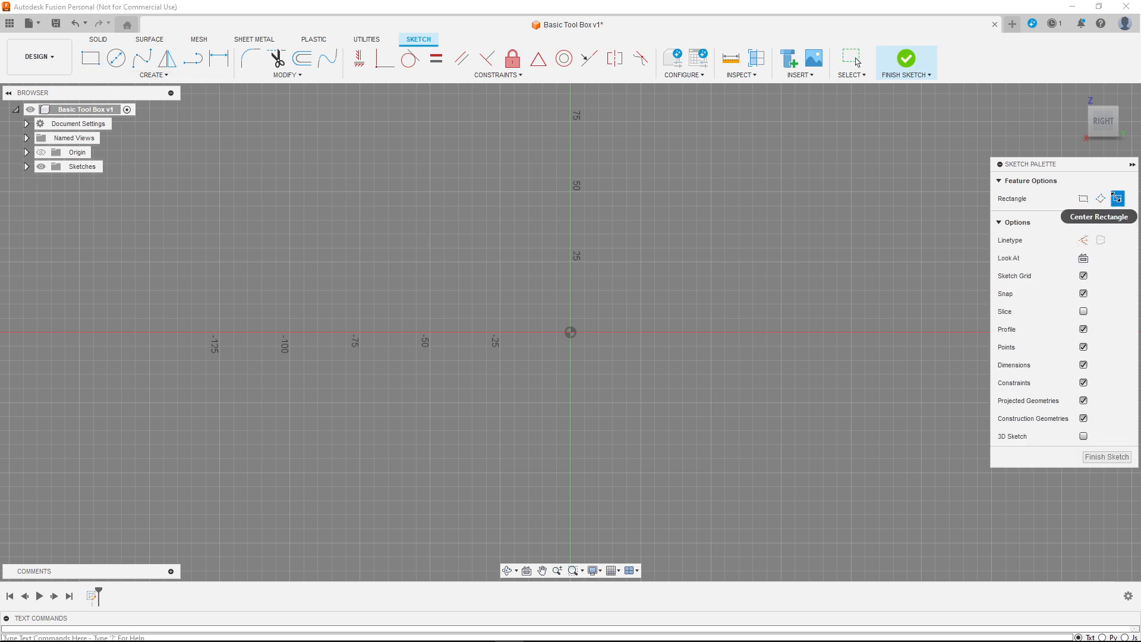
click(1084, 242)
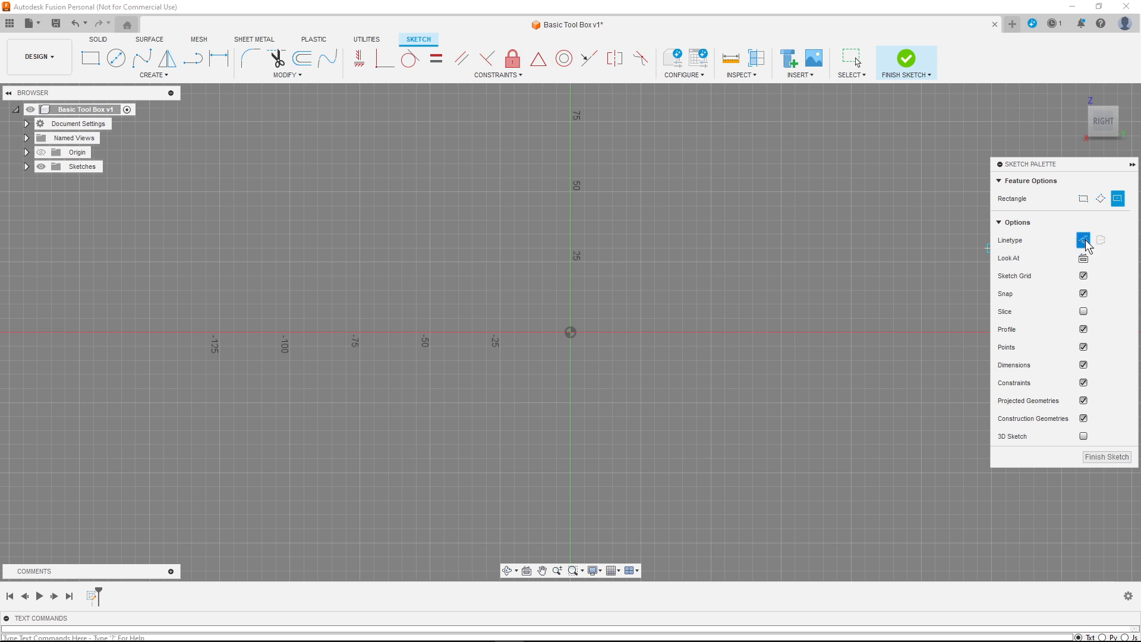
click(571, 333)
click(373, 192)
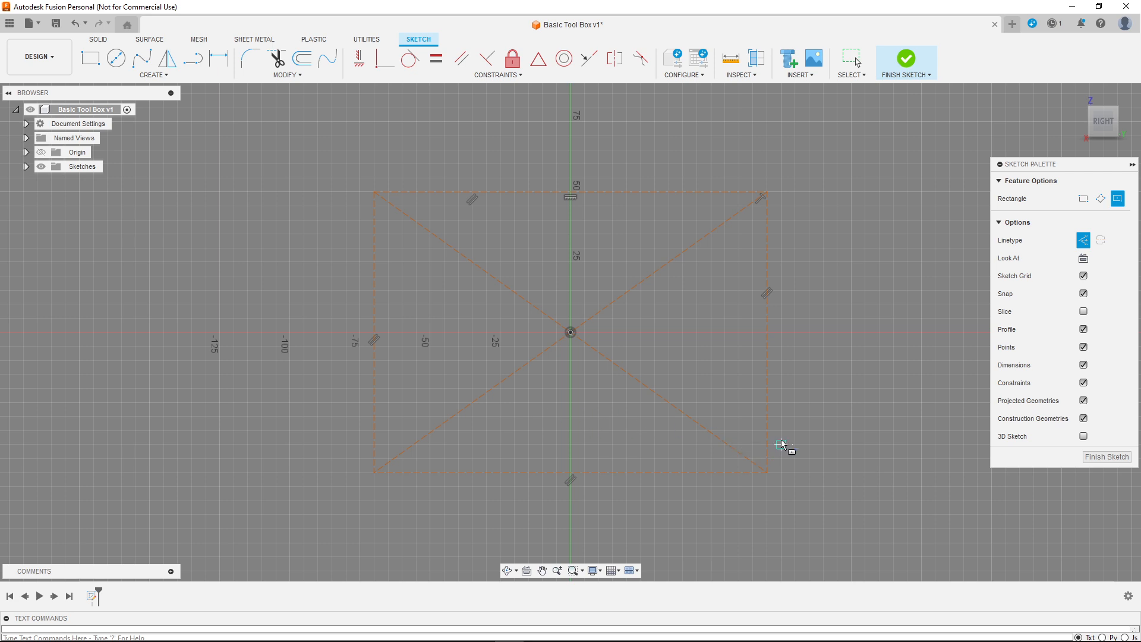
click(906, 64)
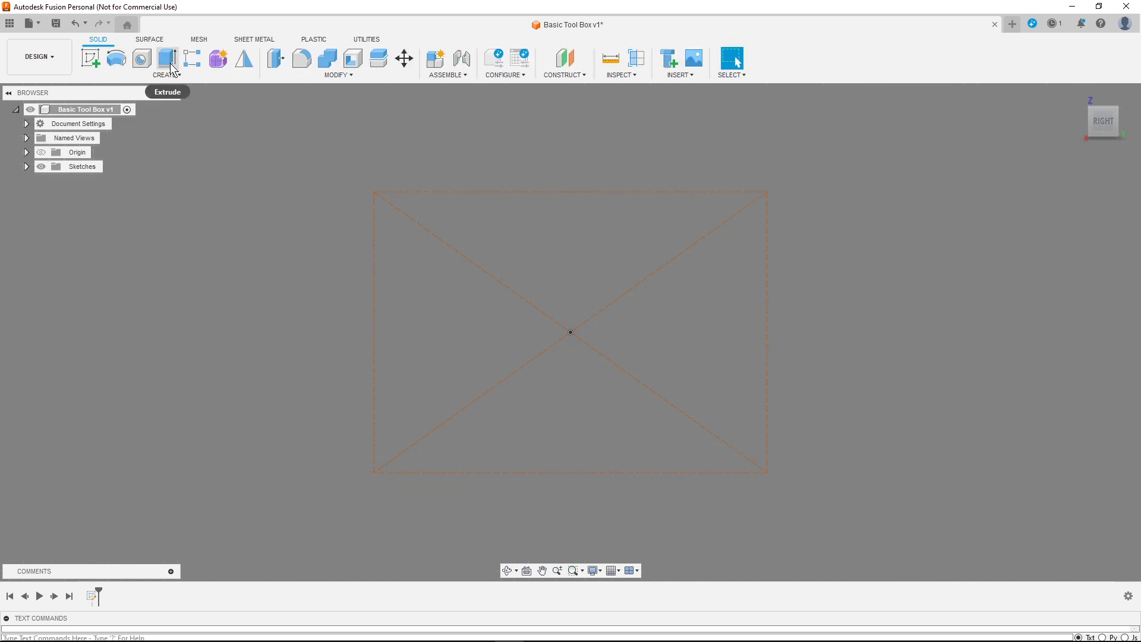
click(168, 60)
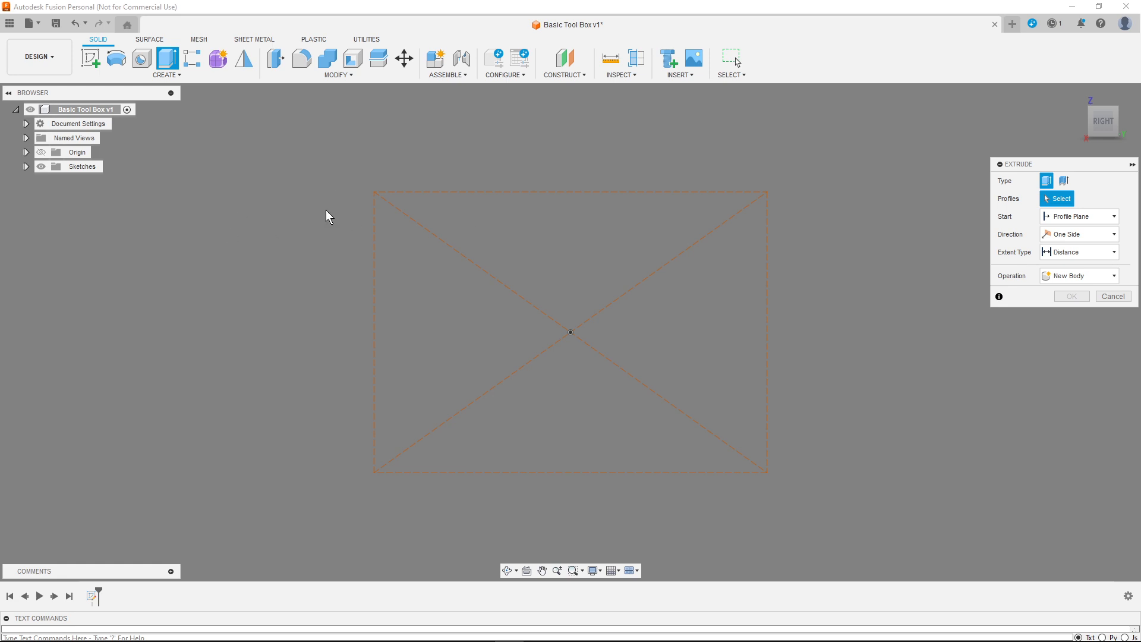
click(1113, 296)
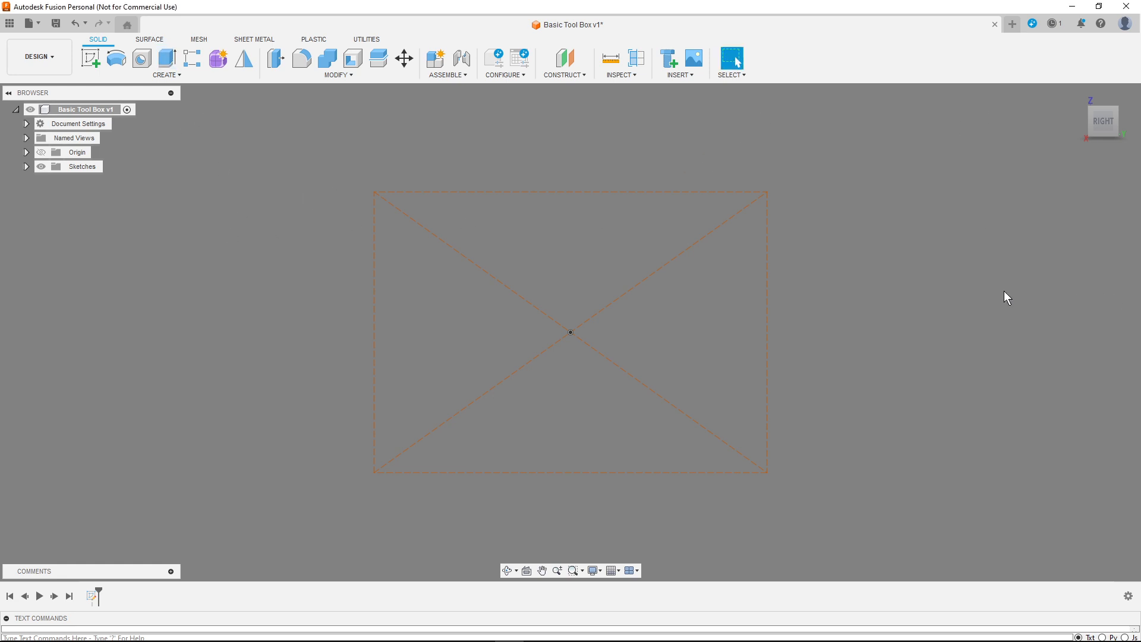
Step: Undo the construction-line rectangle and return to the empty sketch on the YZ plane
key(ctrl+z)
key(ctrl+z)
key(ctrl+z)
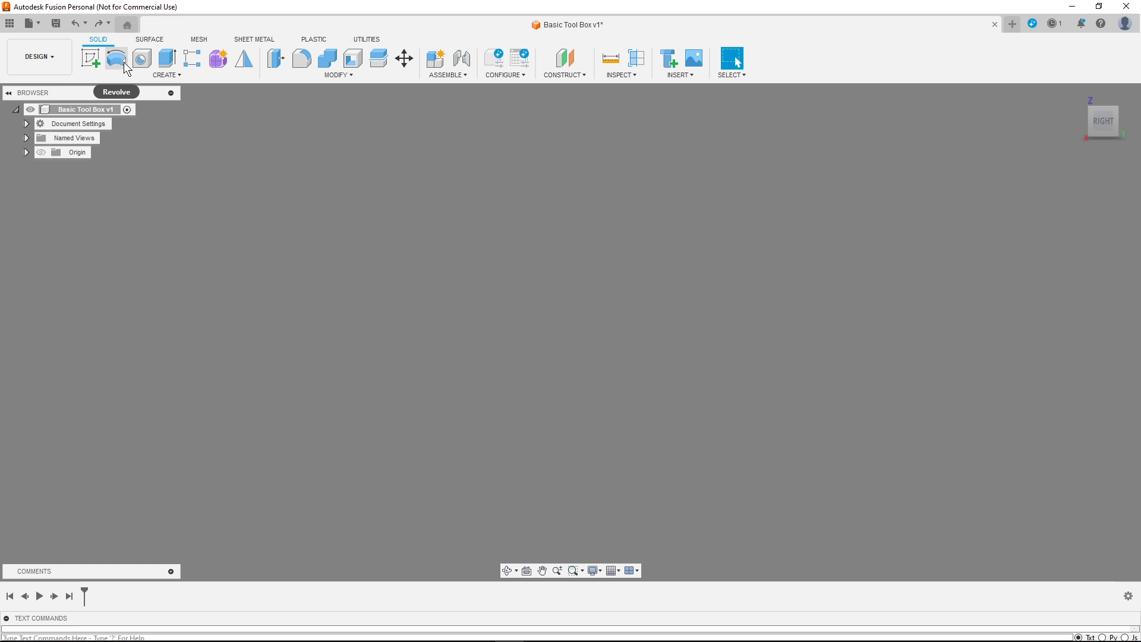
key(ctrl+y)
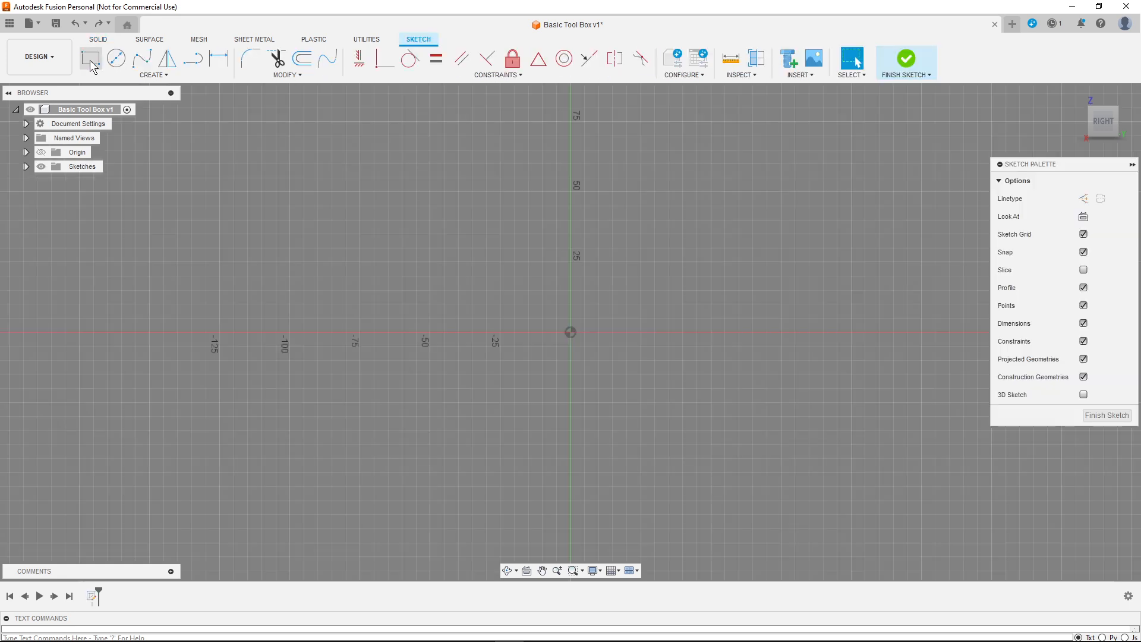
Step: Draw a center rectangle in normal lines from the origin, about 135 by 78 mm, and finish the sketch
click(92, 65)
click(1118, 199)
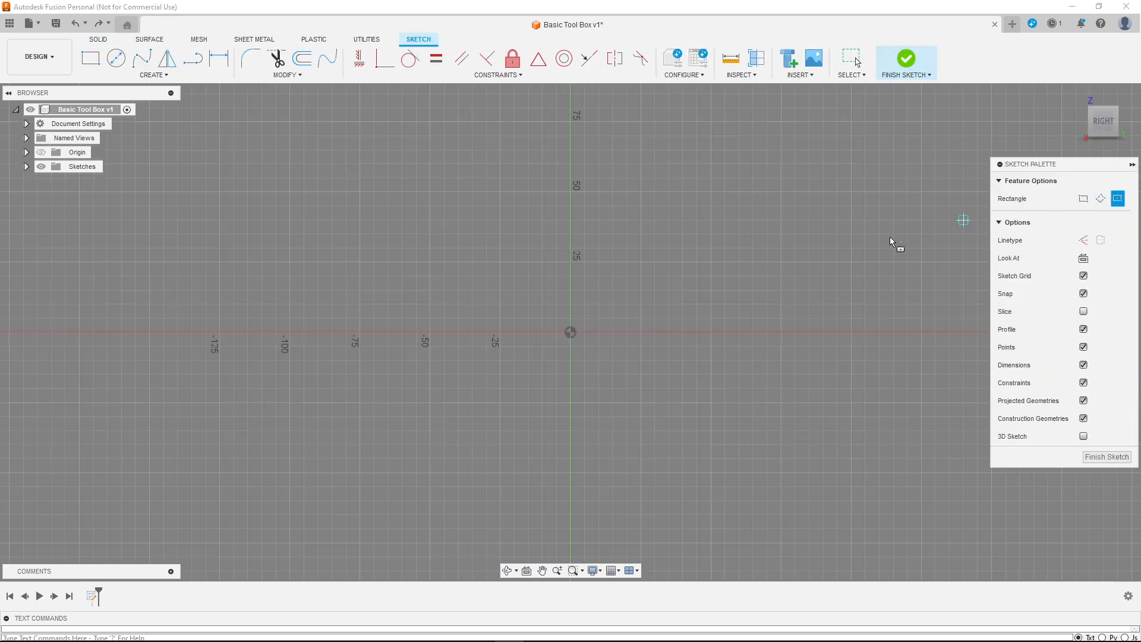
click(571, 332)
click(382, 224)
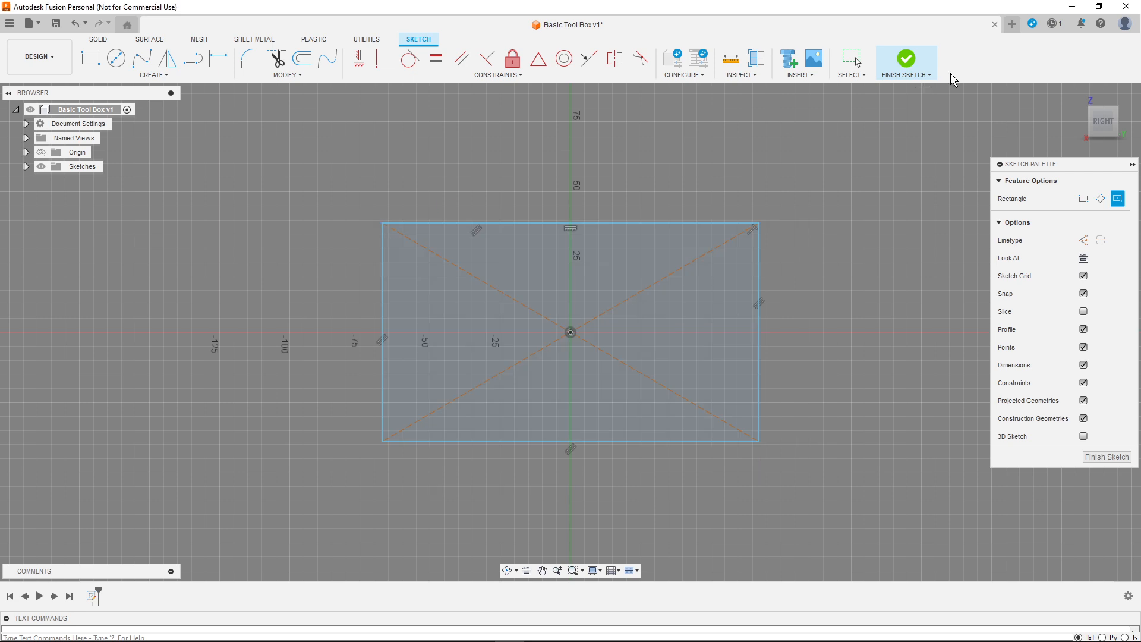
click(898, 70)
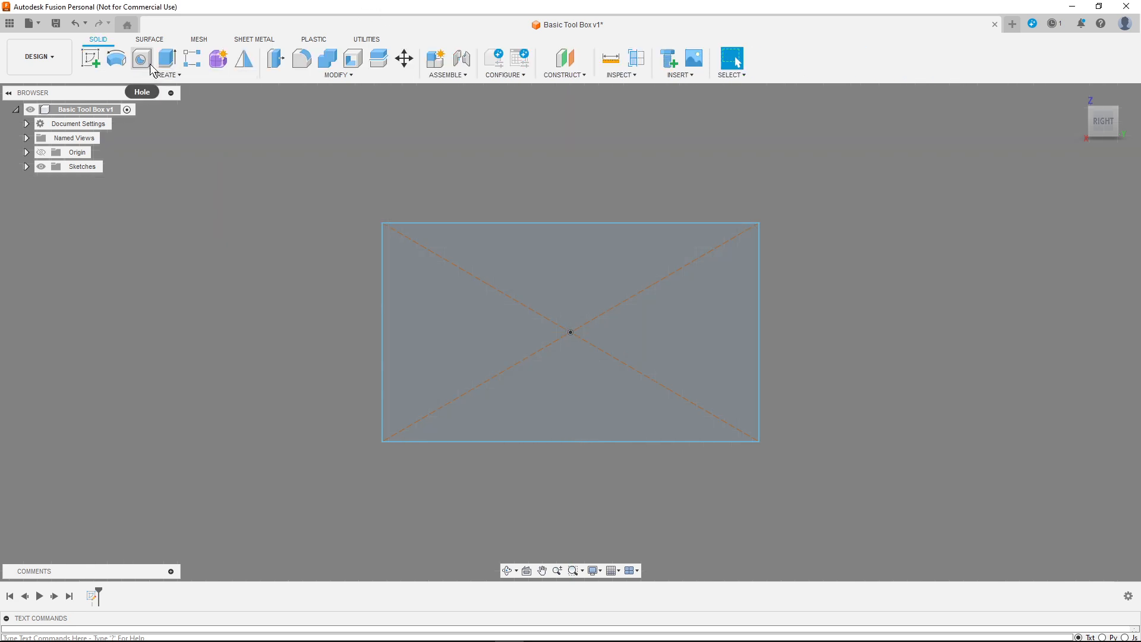
click(167, 59)
click(497, 297)
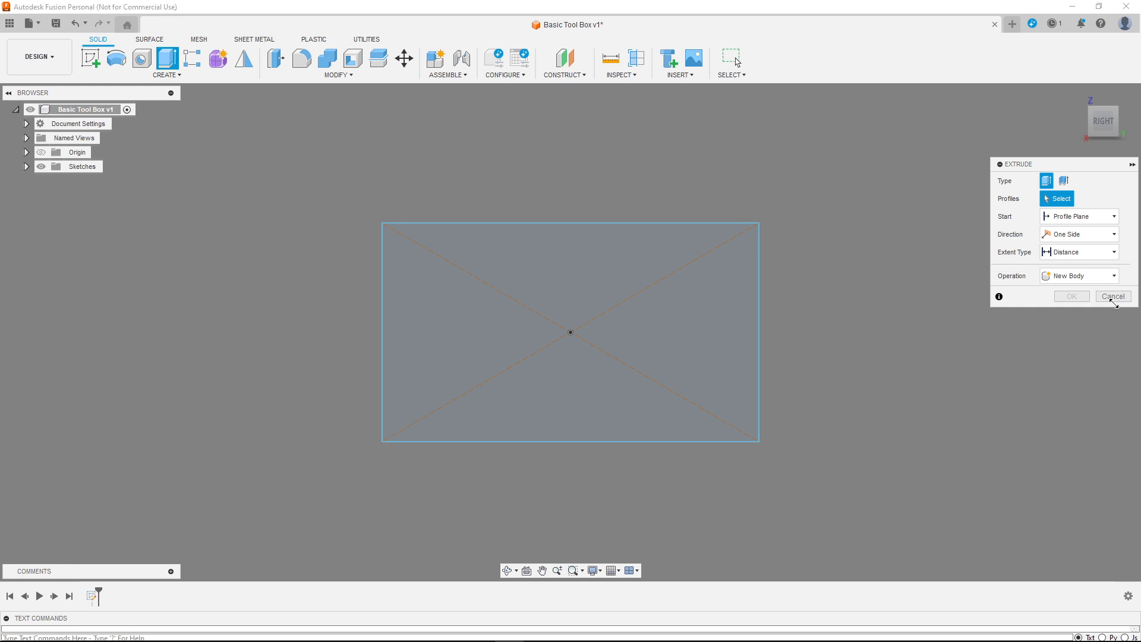
click(1113, 297)
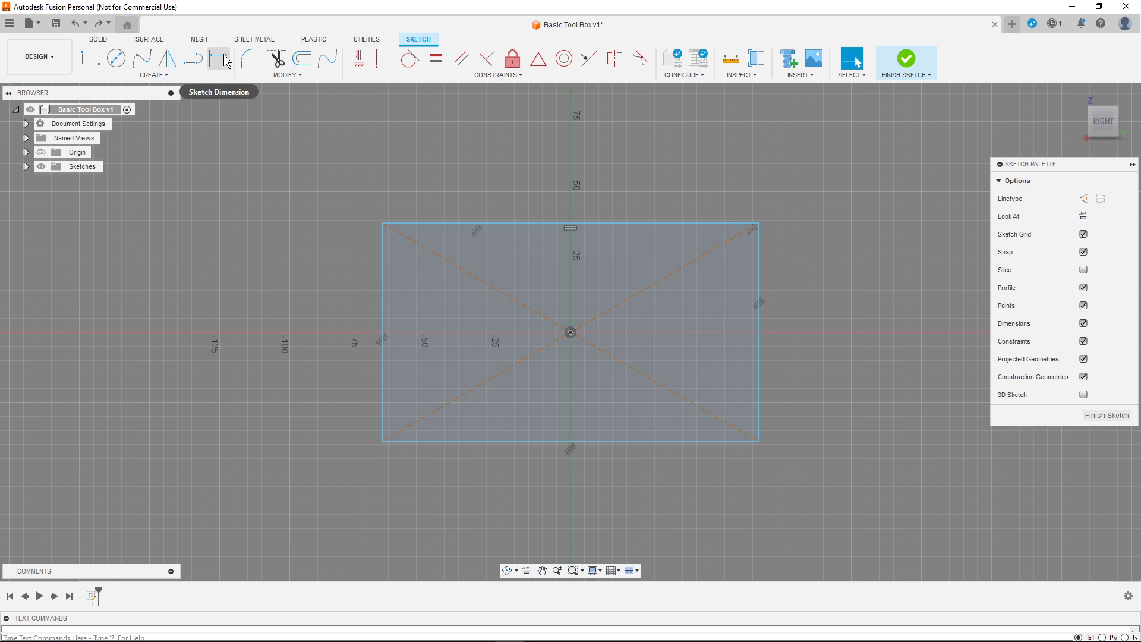
click(156, 75)
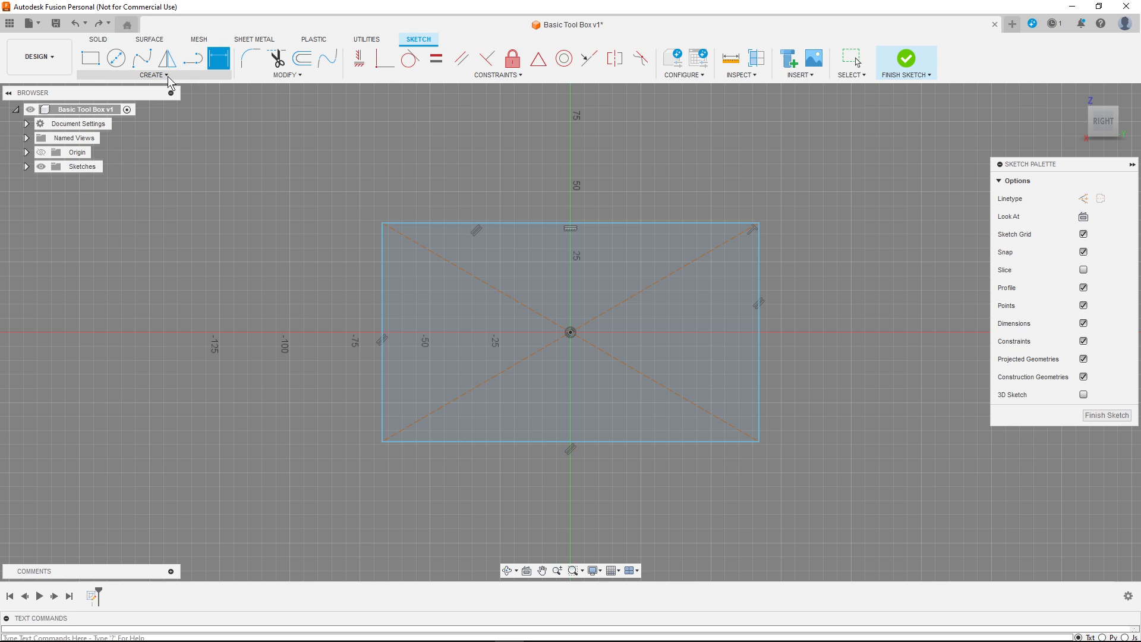
click(156, 75)
mouse_move(160, 173)
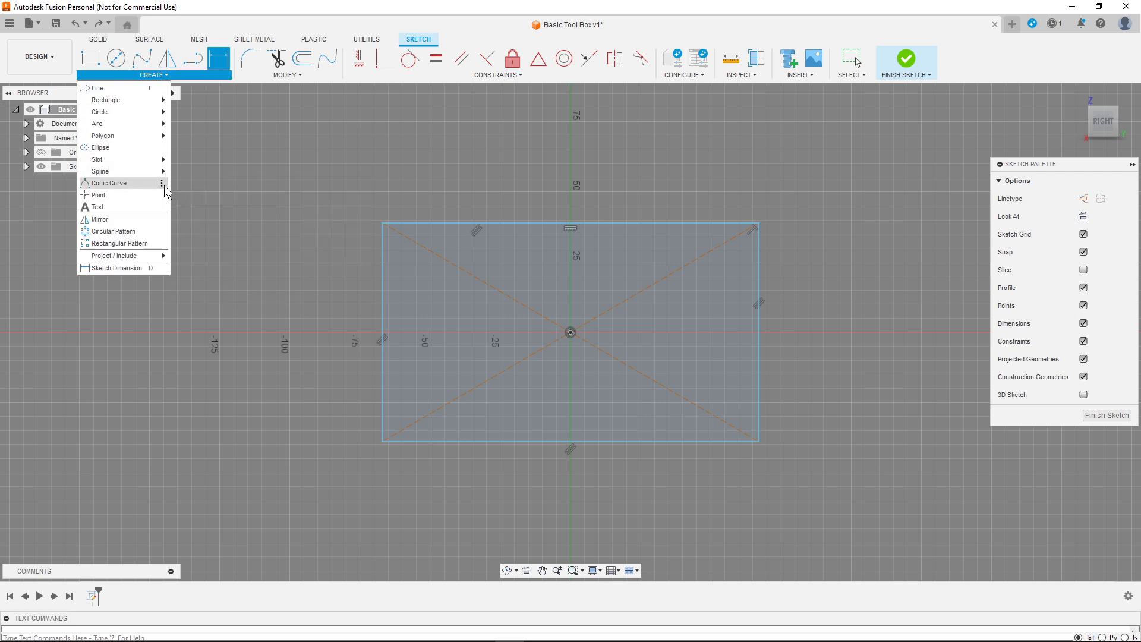
click(162, 184)
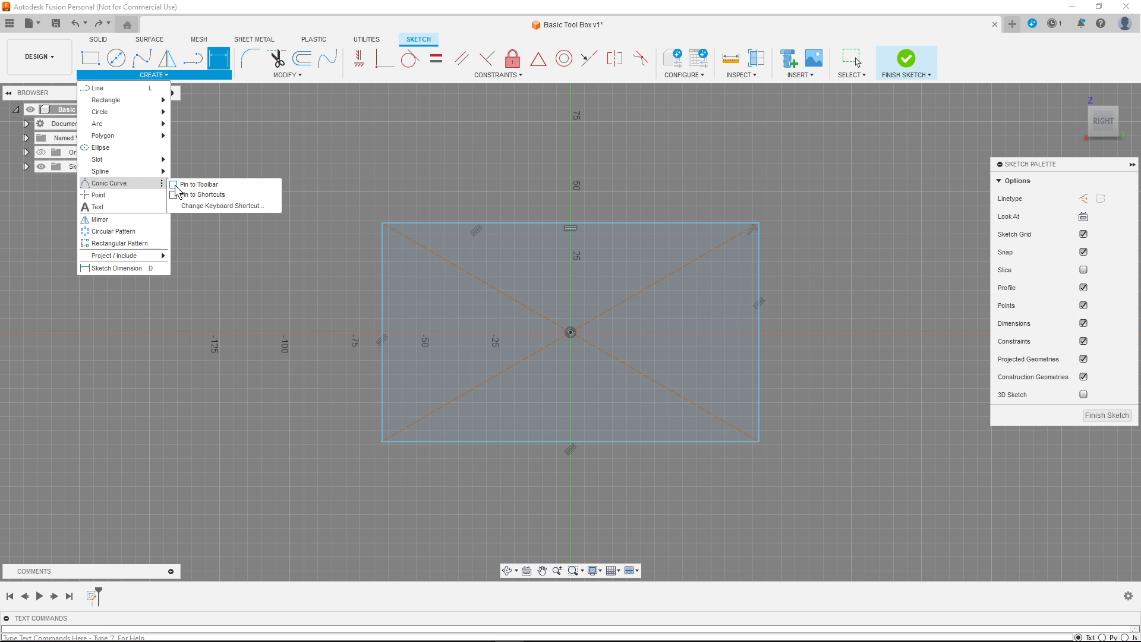
click(264, 148)
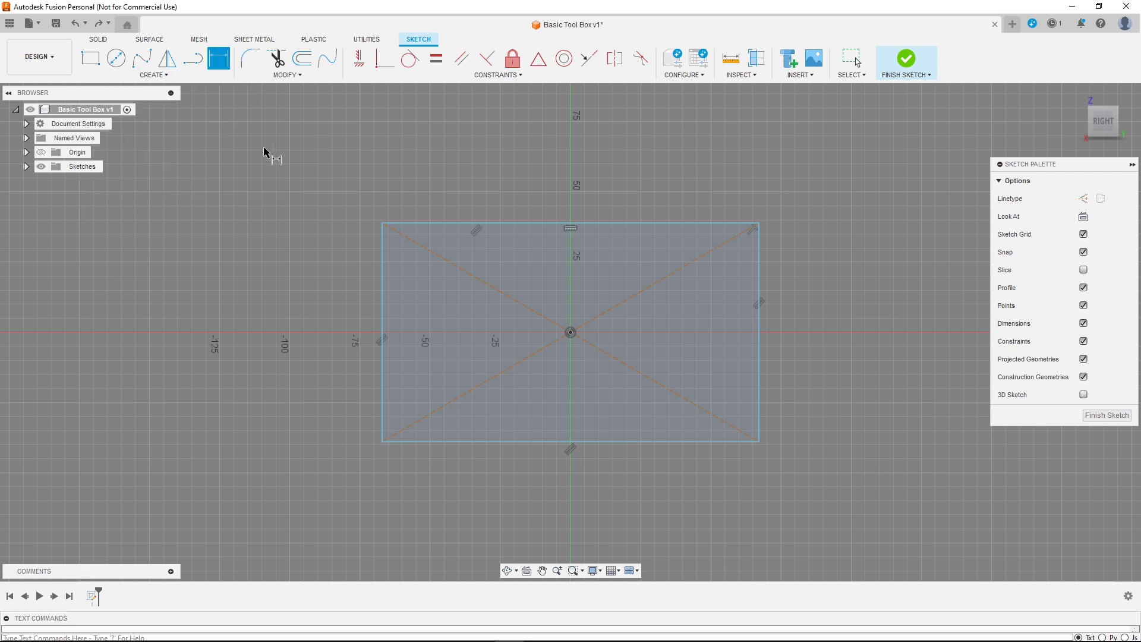
Step: Dimension the rectangle's height between its two horizontal edges with the BoxHeight parameter and finish the sketch
click(508, 224)
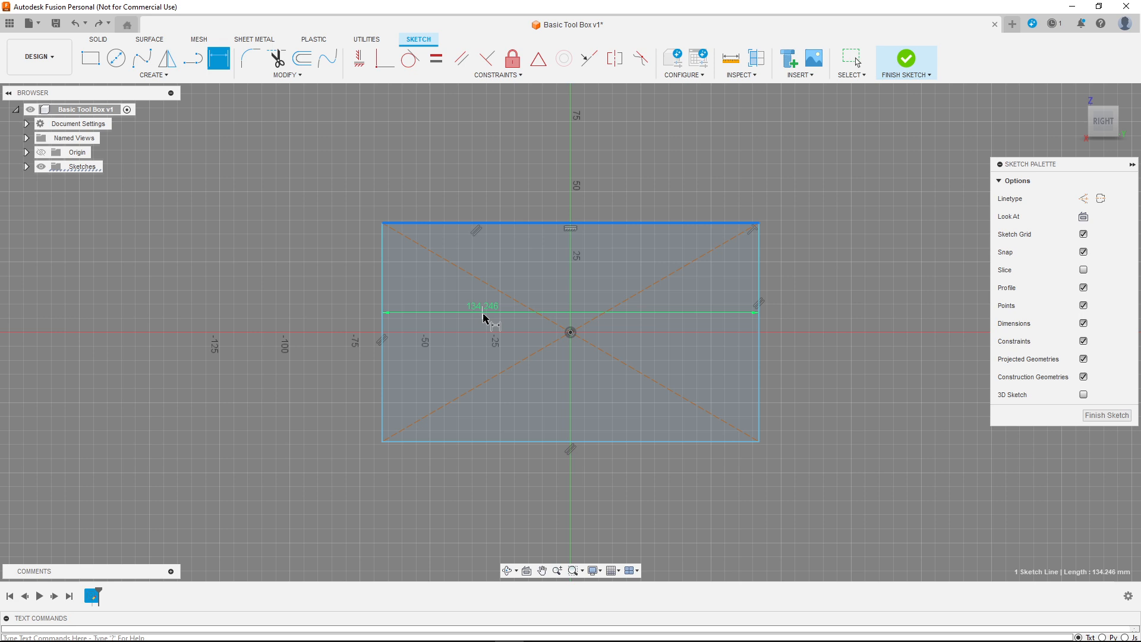
click(505, 441)
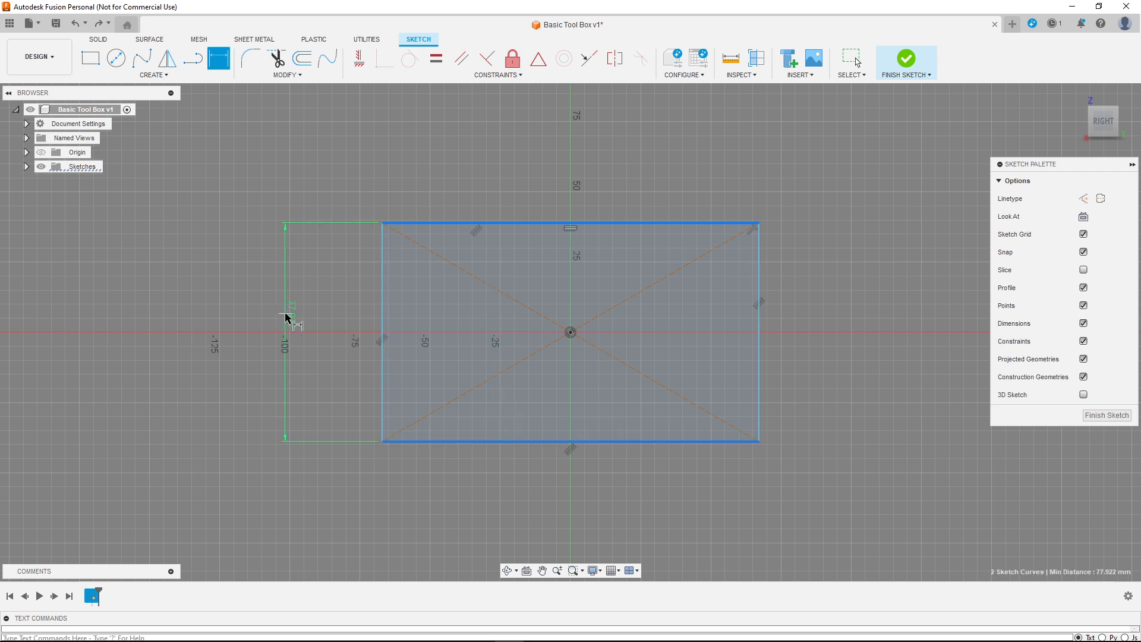
click(311, 334)
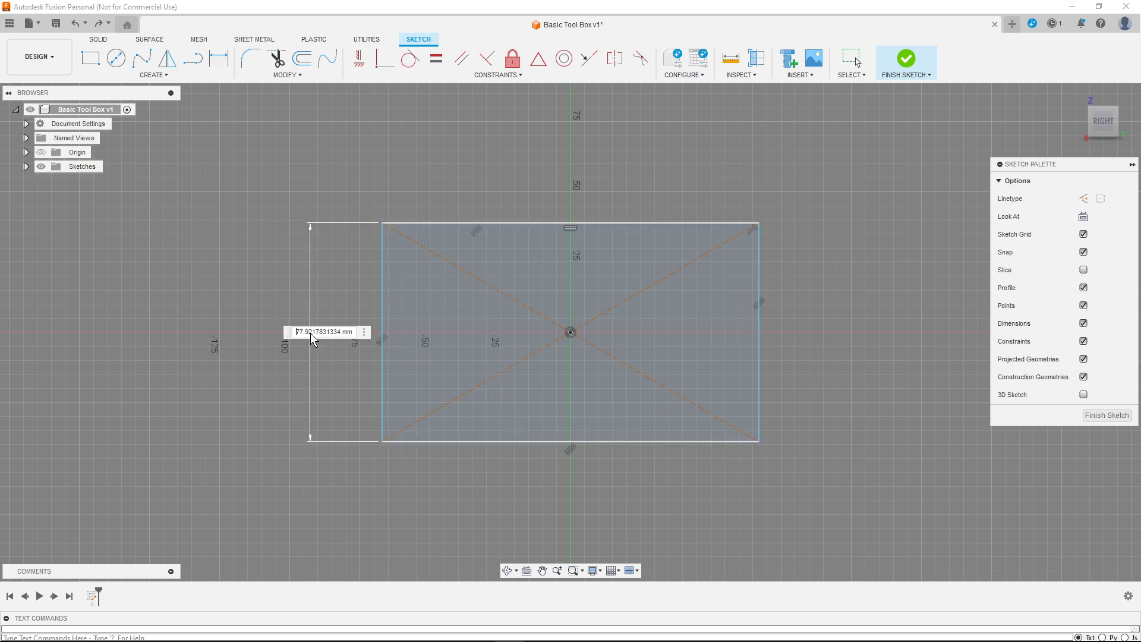
text(B)
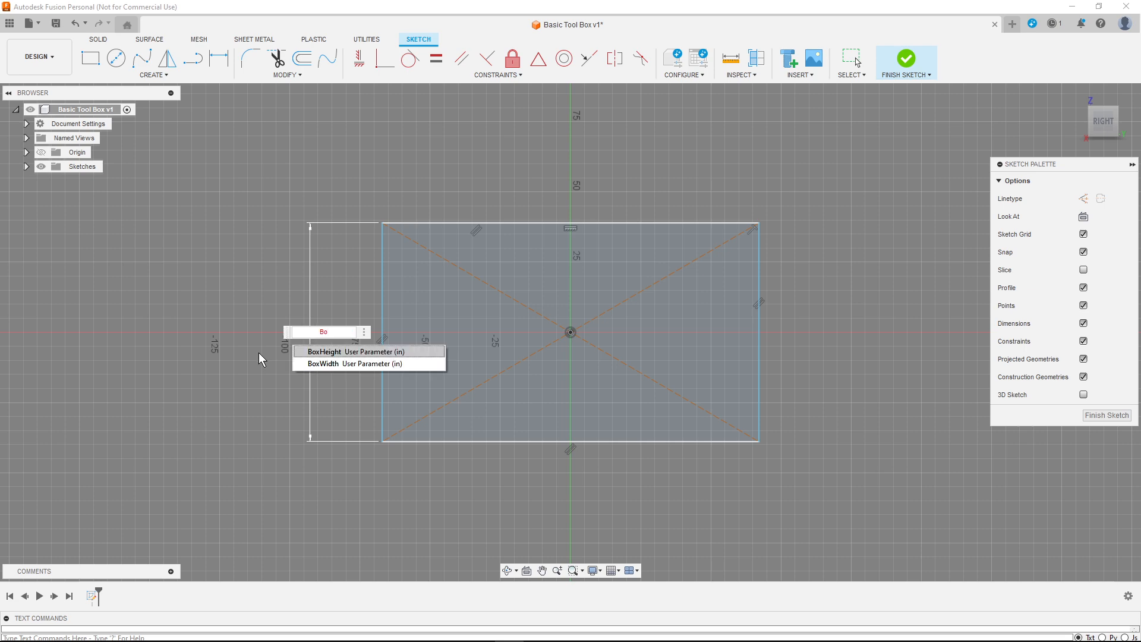
text(o)
key(Return)
key(Return)
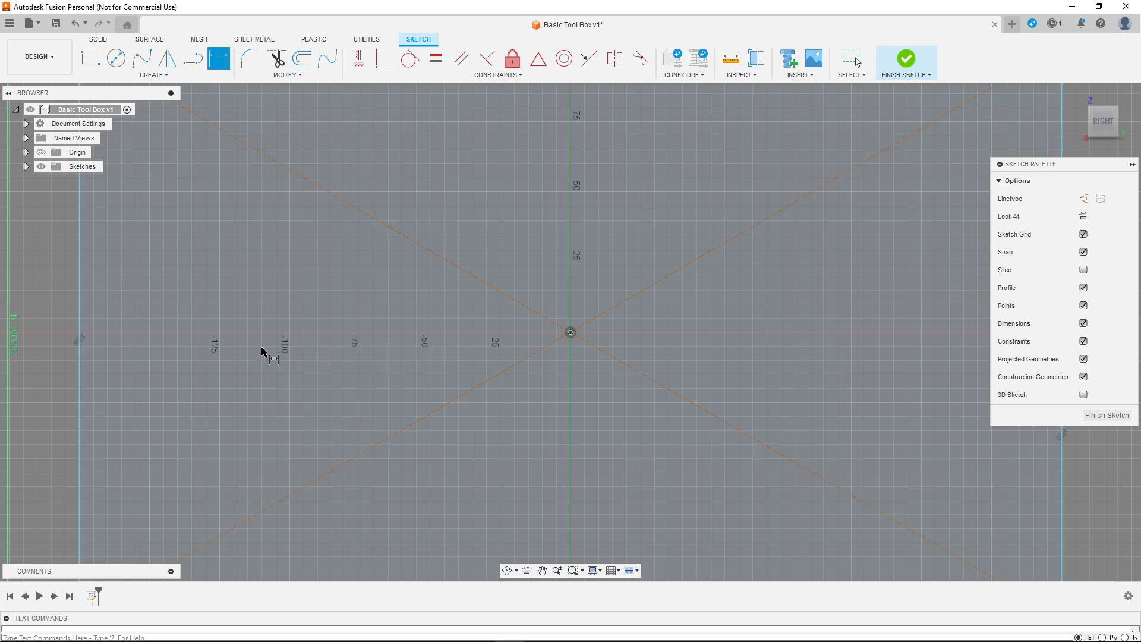
scroll(618, 337, down, 4)
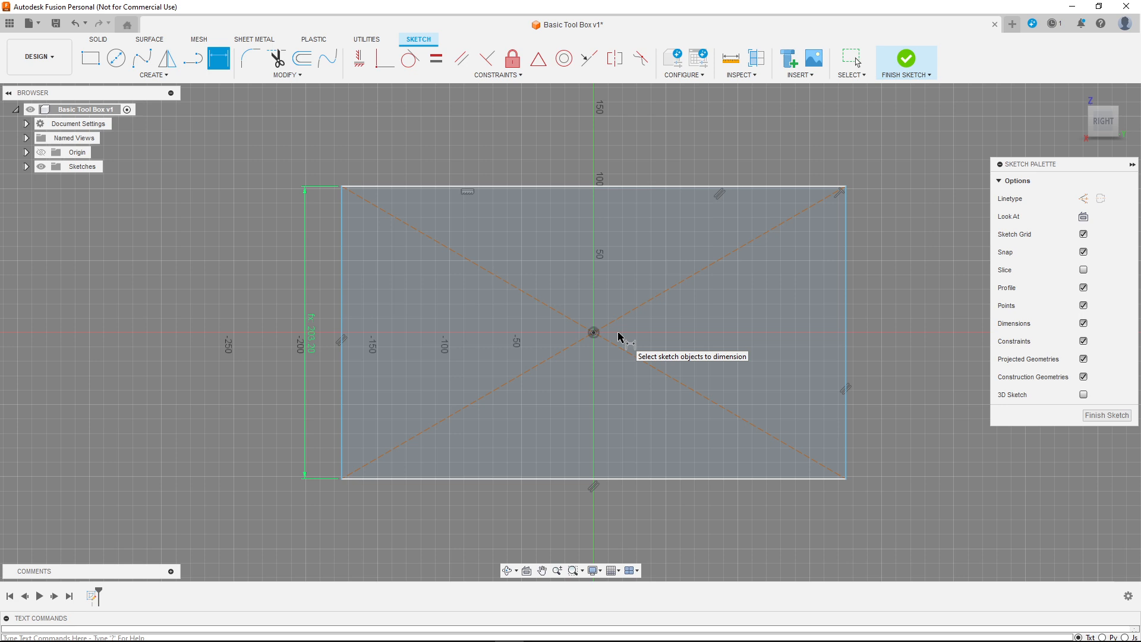
click(906, 60)
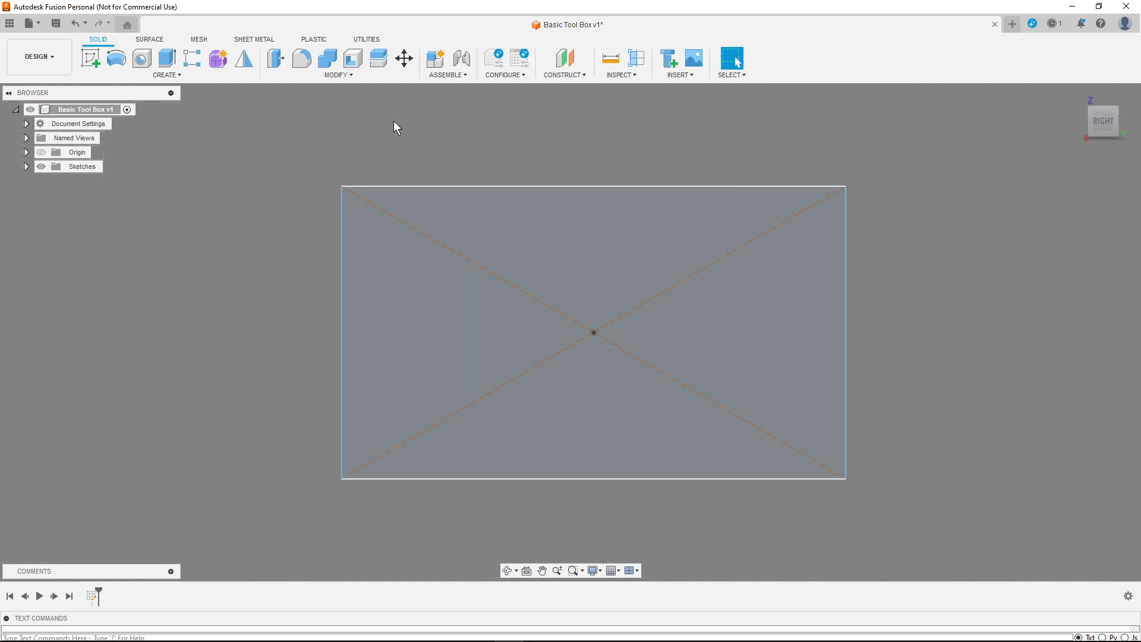
Step: Change the document's active units to inches
click(26, 124)
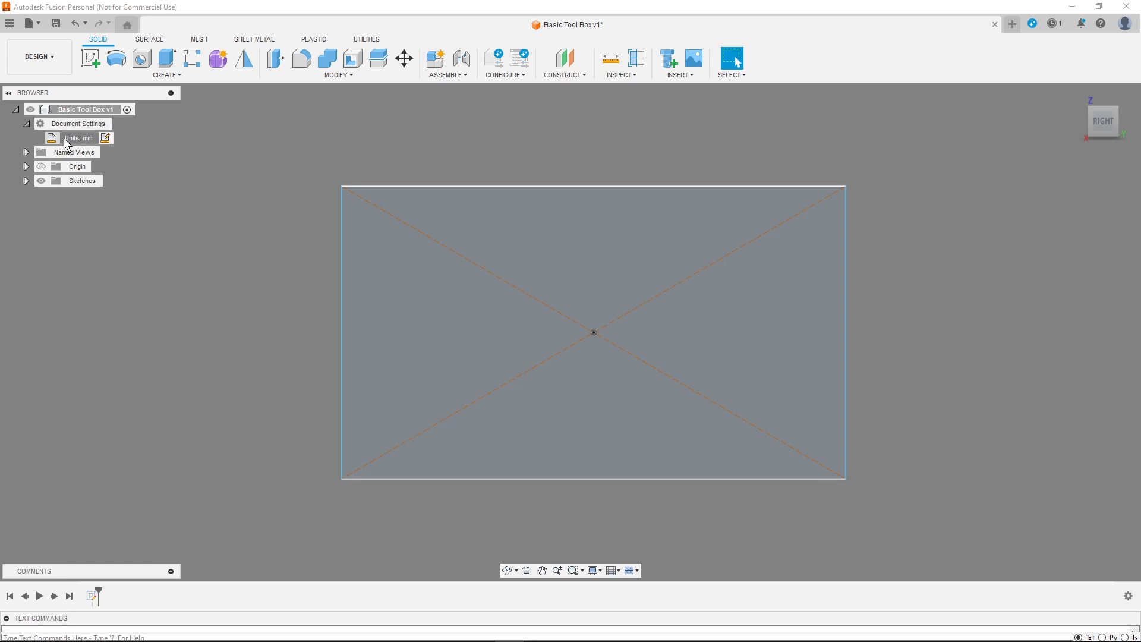
click(106, 138)
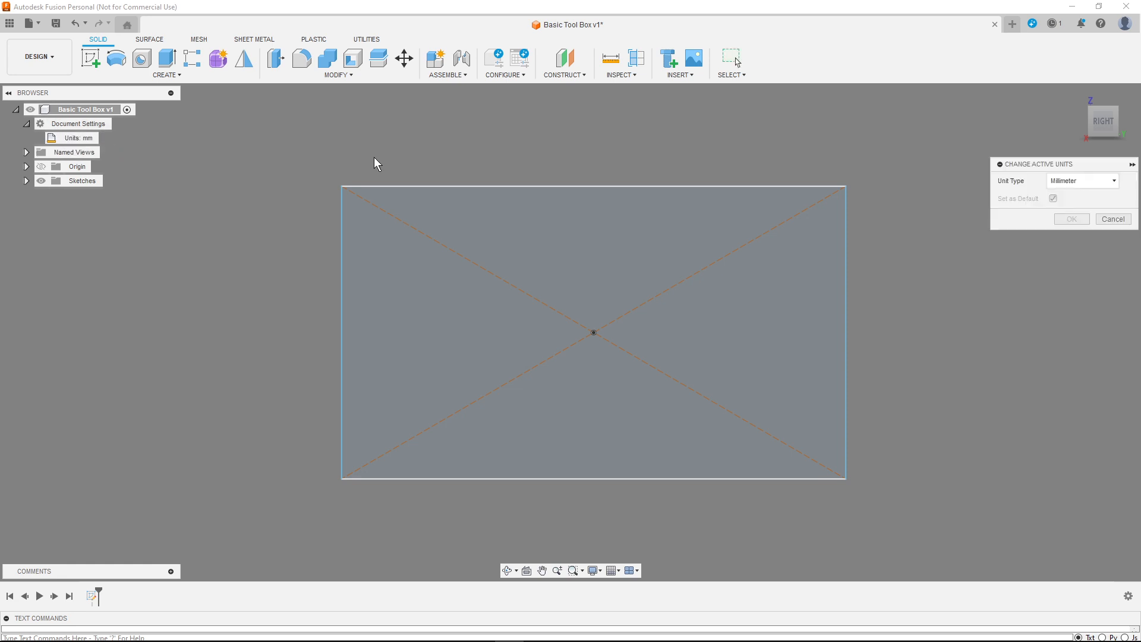
click(1078, 181)
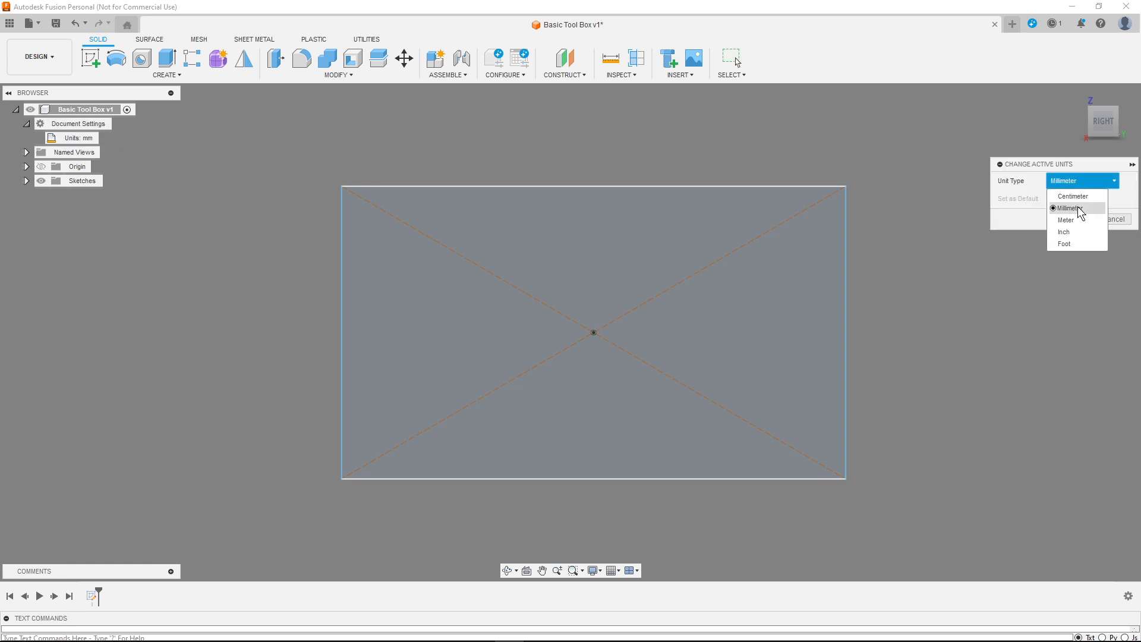
click(1080, 230)
click(1071, 219)
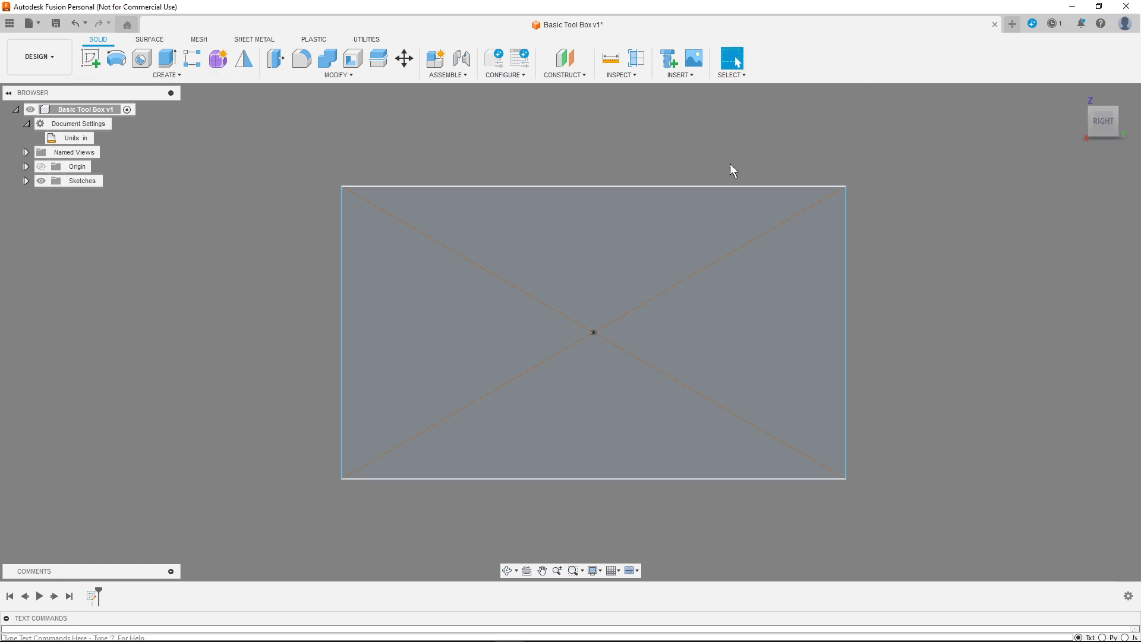
Step: Reopen the rectangle sketch and dimension its width between the two vertical edges with the BoxWidth parameter
double_click(94, 595)
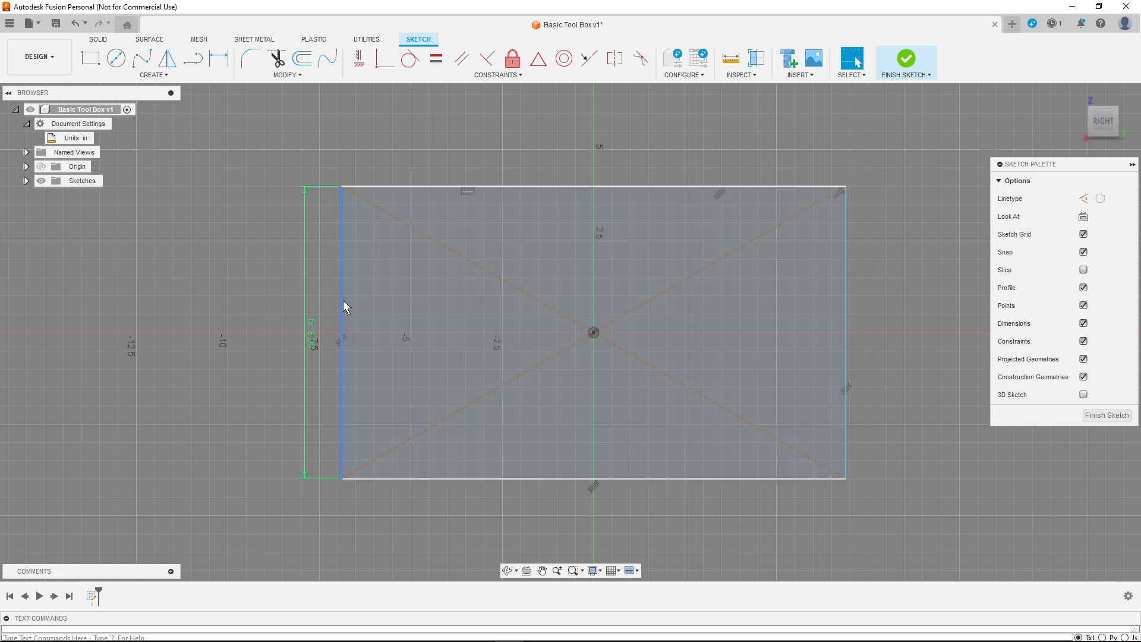
click(219, 58)
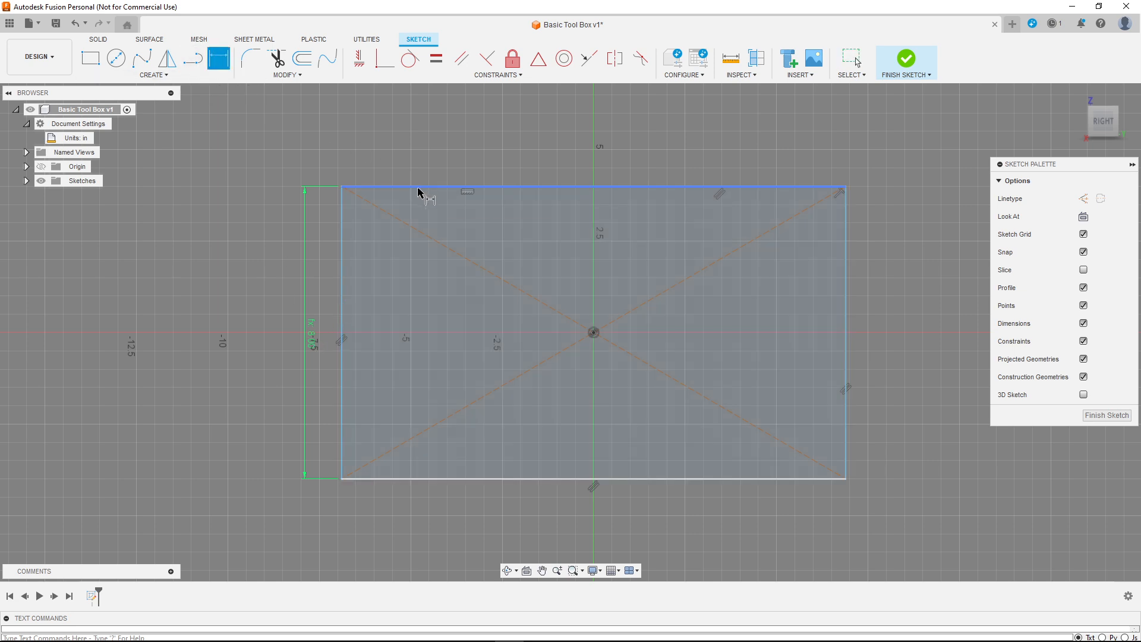
click(341, 275)
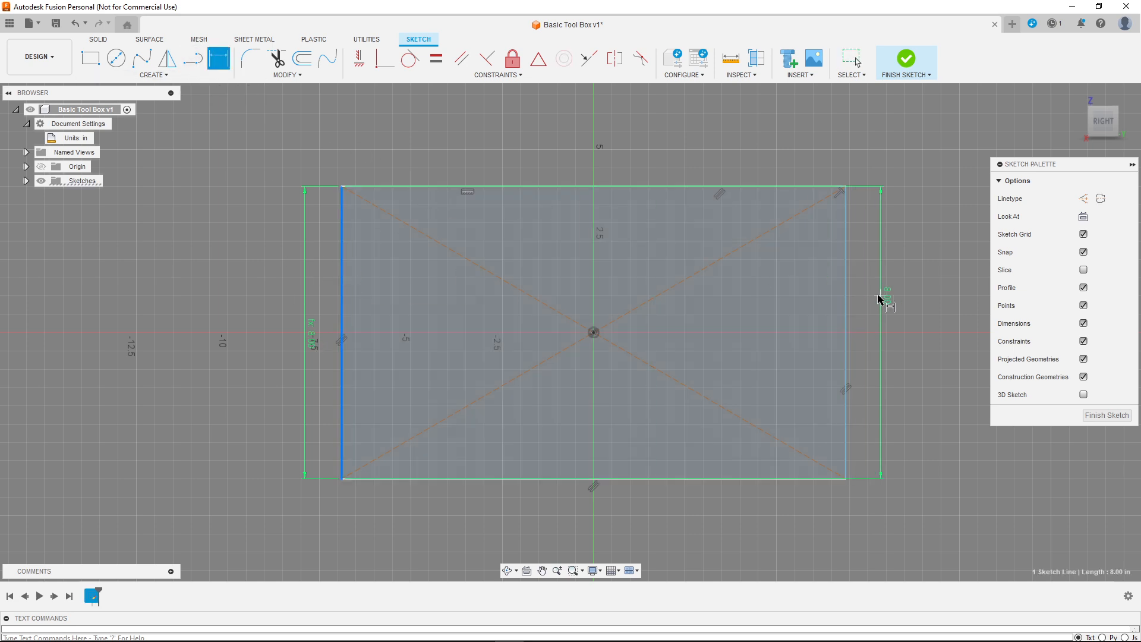
click(848, 299)
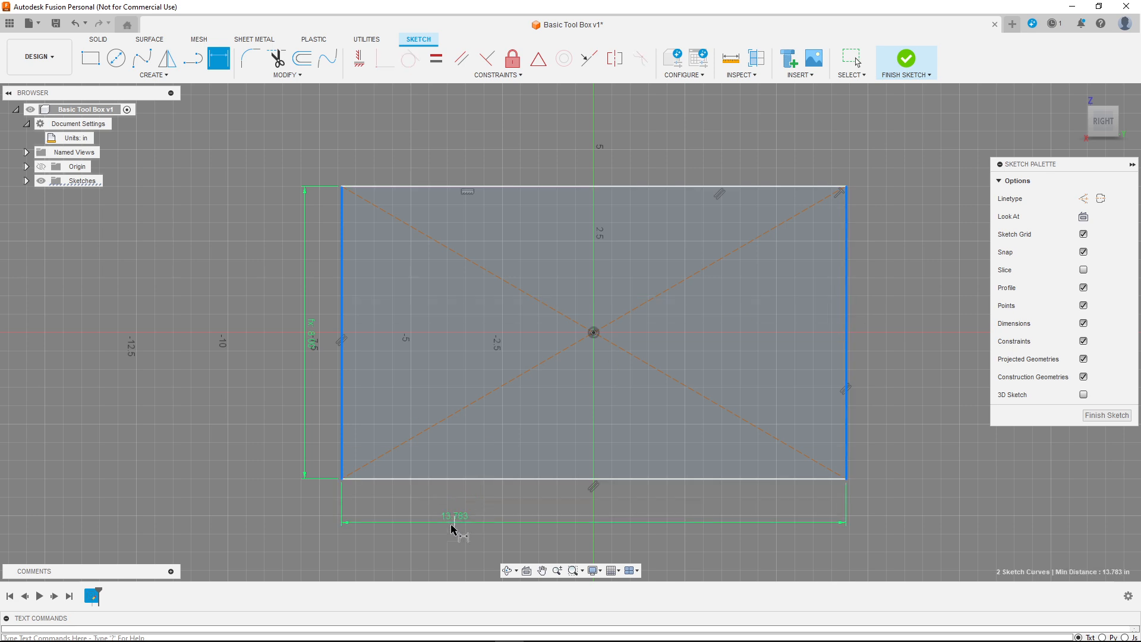
click(395, 518)
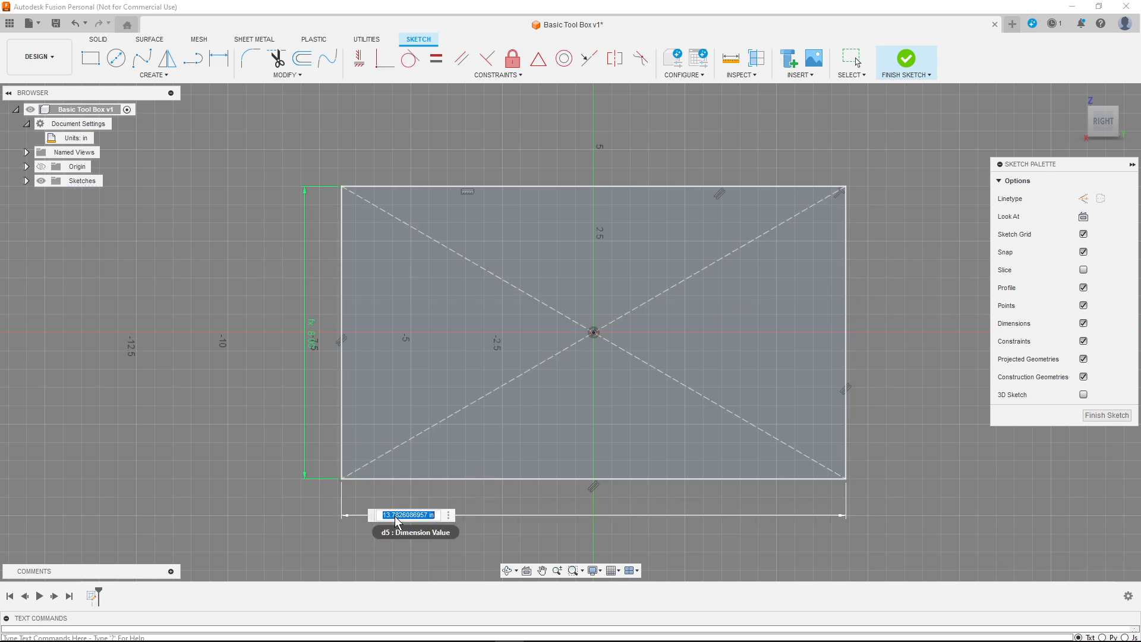
text(Box)
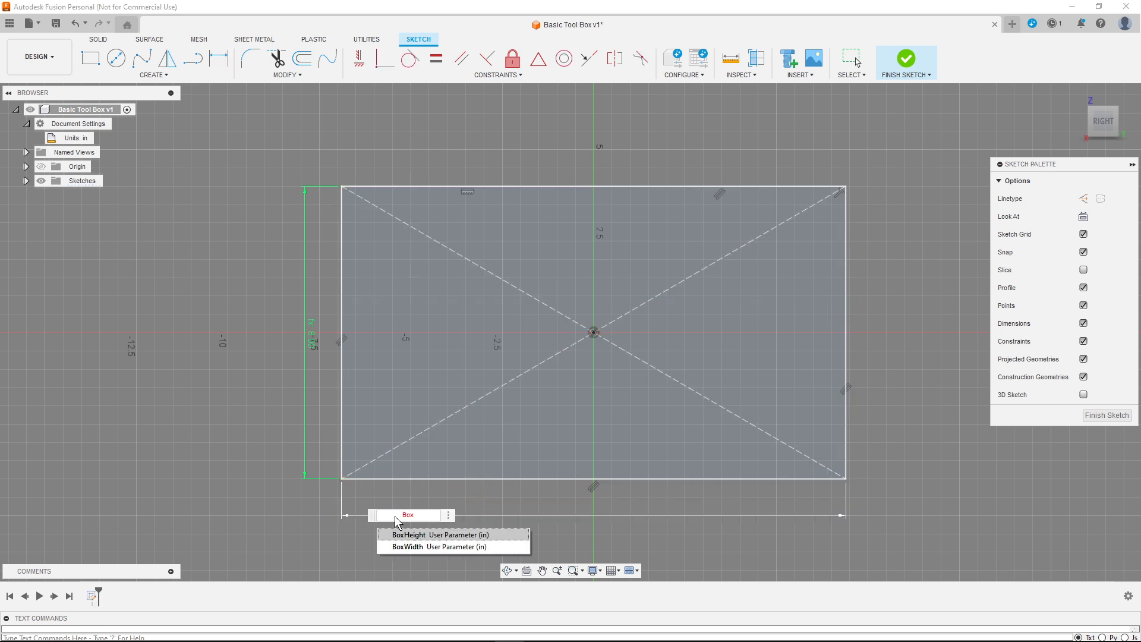
key(Down)
key(Return)
key(Return)
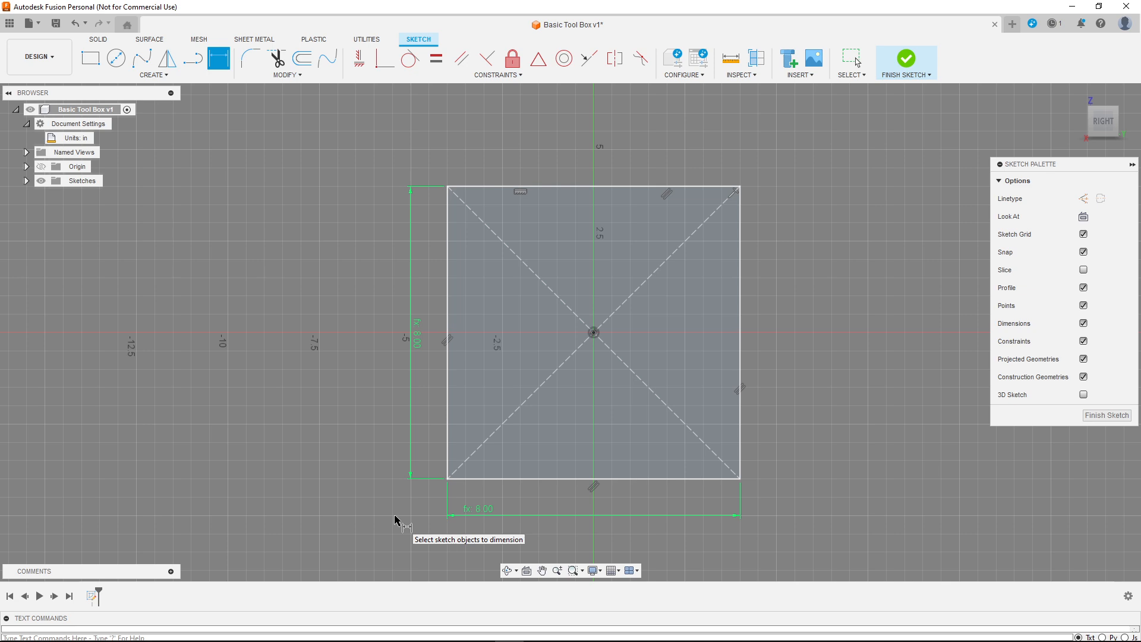
Step: Turn on the construction linetype and place a sketch point on the rectangle's upper edge, slightly off its middle
click(539, 573)
drag(623, 236, 514, 330)
scroll(556, 302, down, 3)
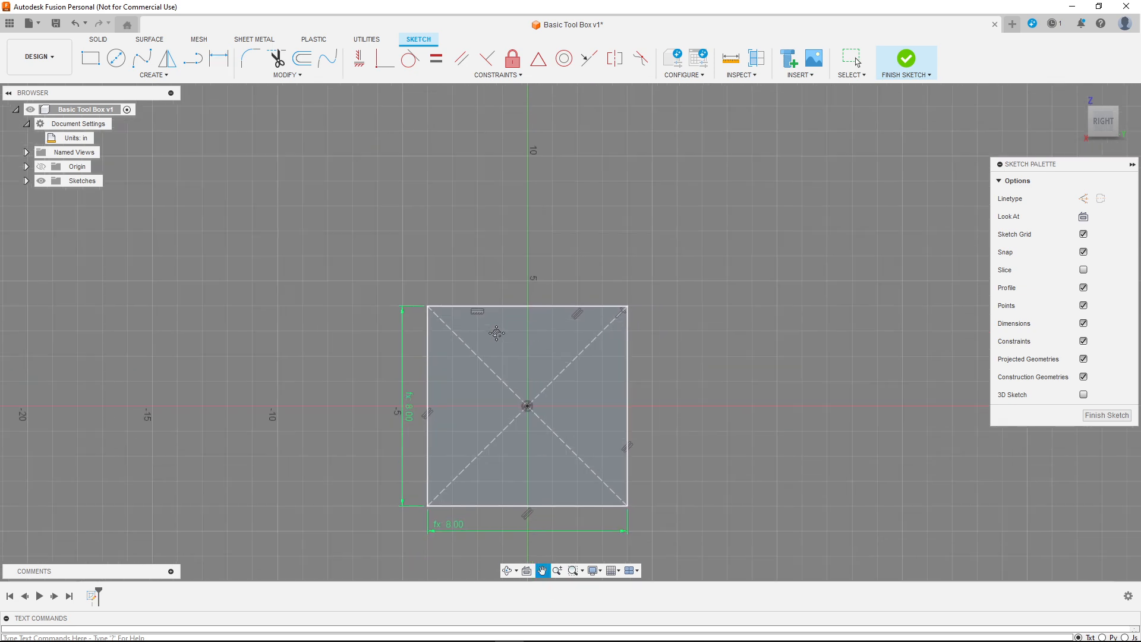
key(d)
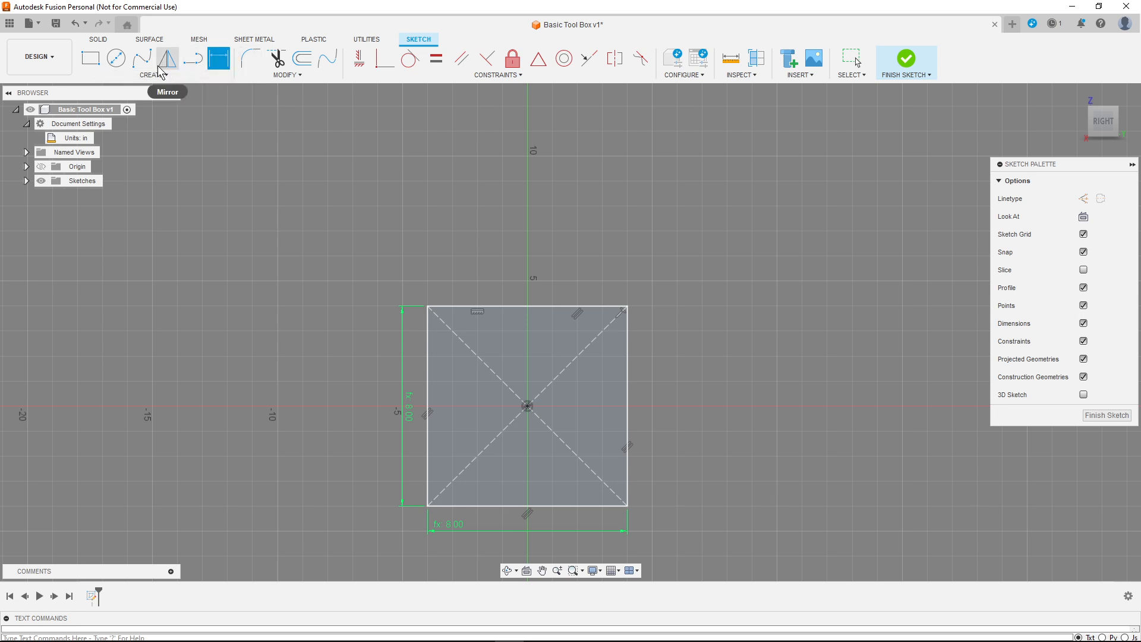
click(193, 58)
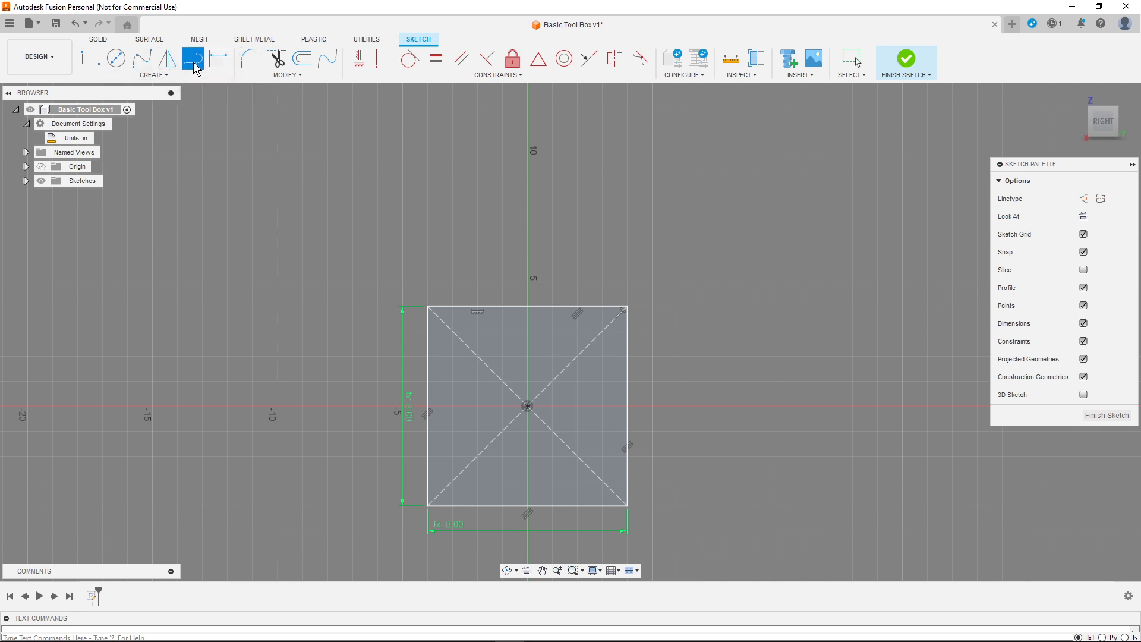
click(1084, 198)
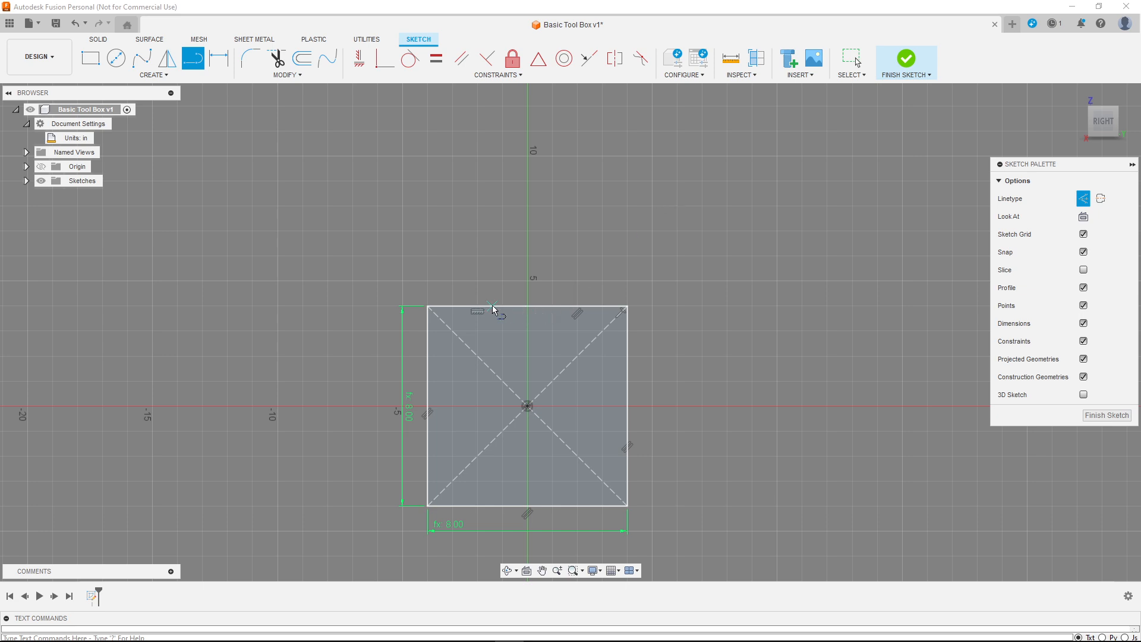
click(143, 81)
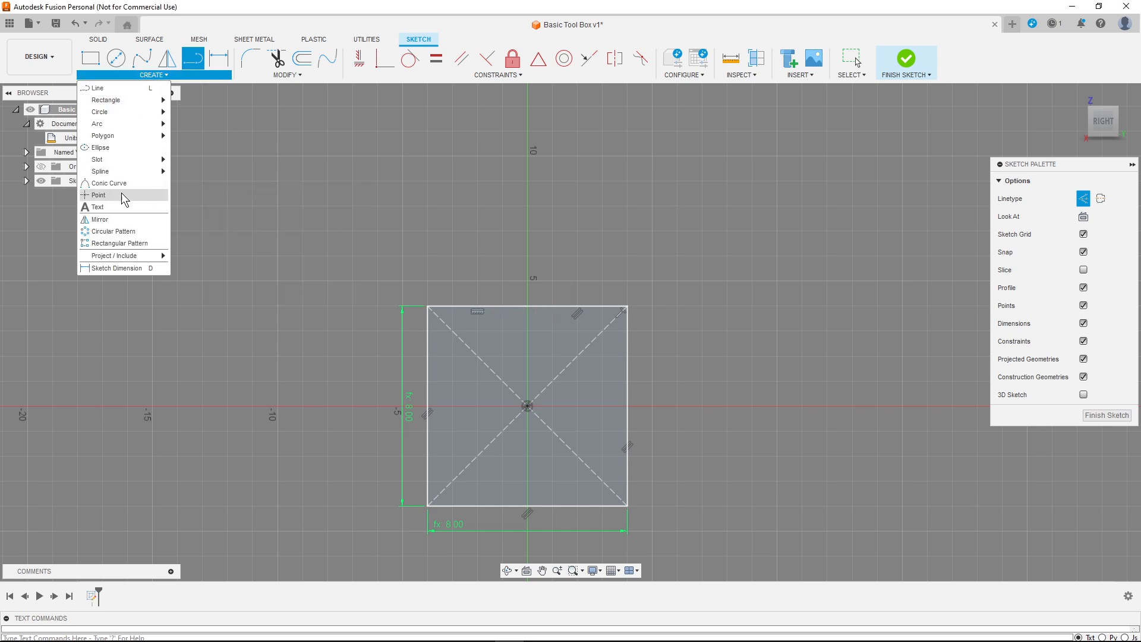
click(192, 196)
click(501, 310)
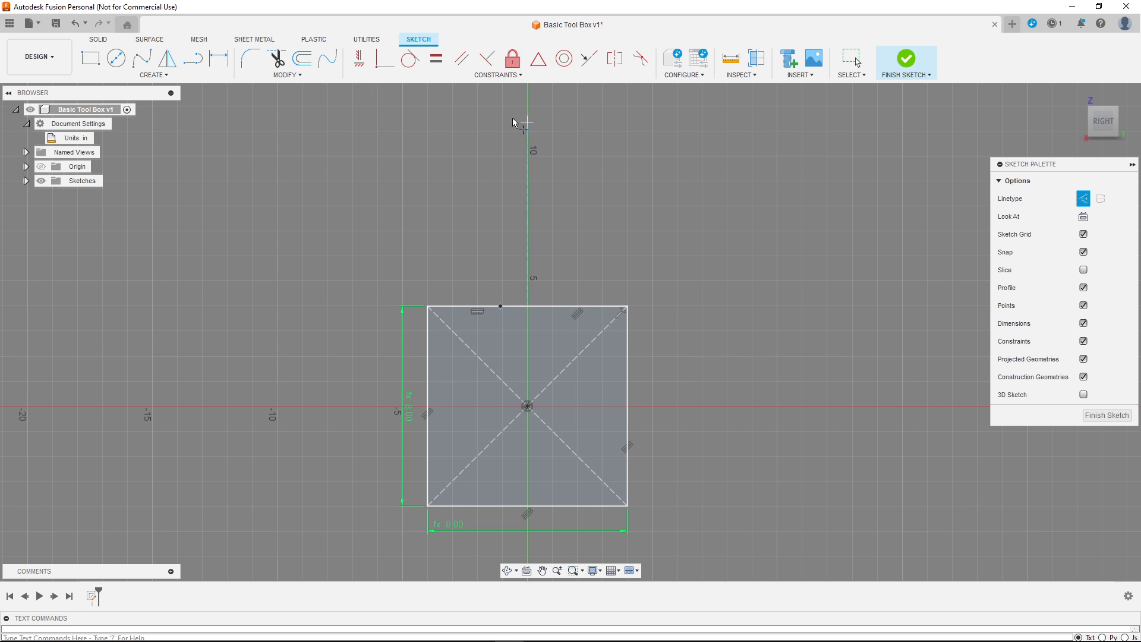
Step: Constrain the new sketch point to the midpoint of the rectangle's upper edge
click(538, 60)
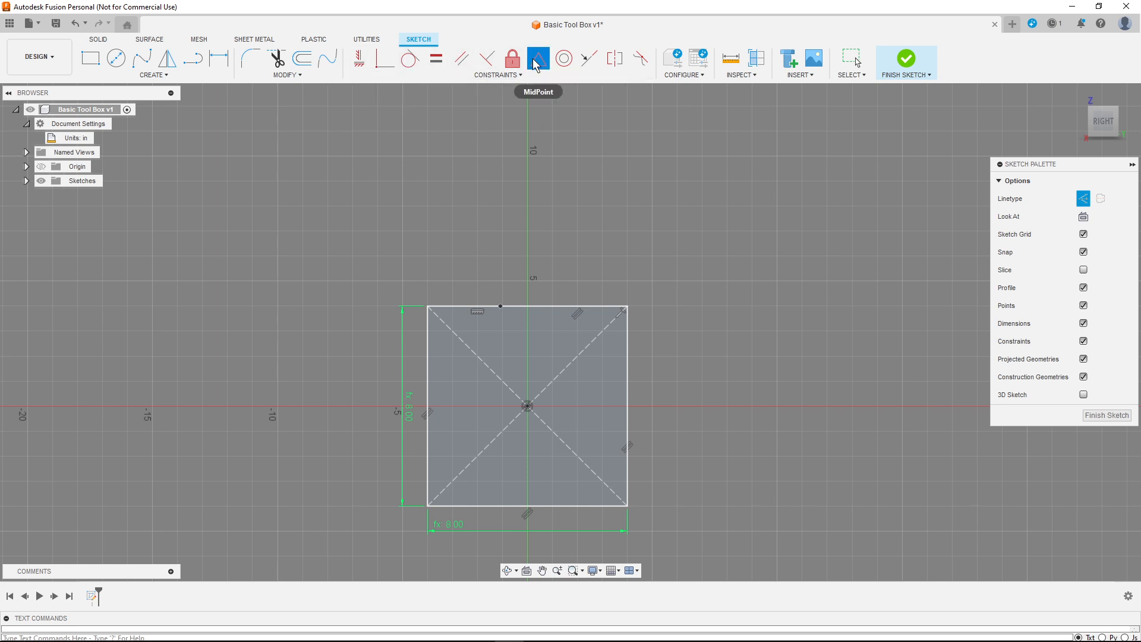
click(501, 307)
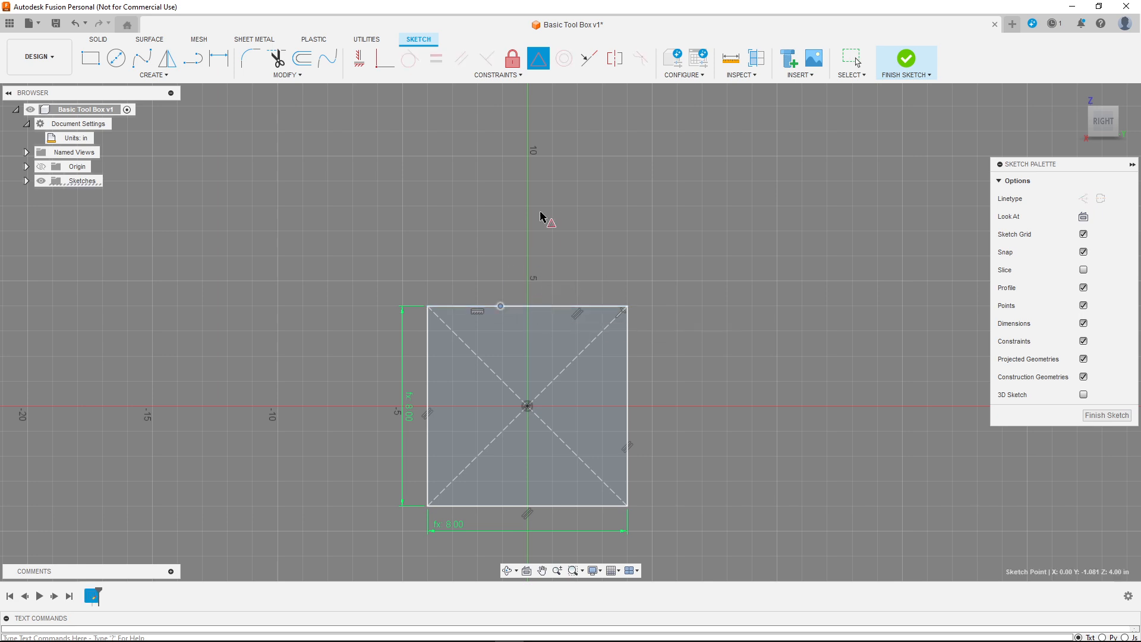
click(528, 308)
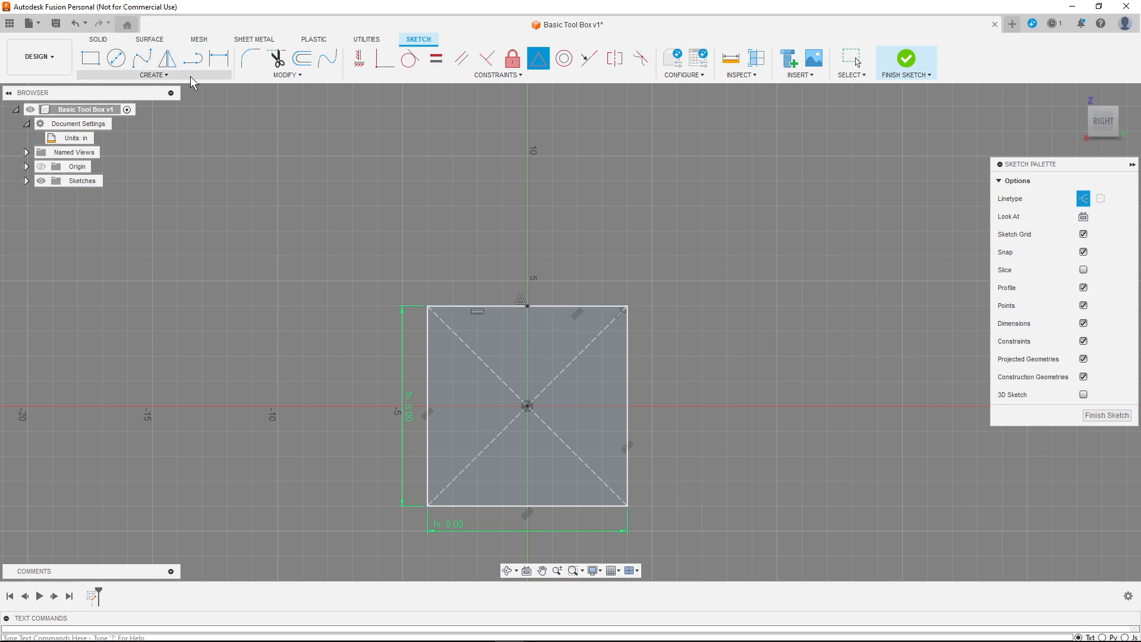
Step: Draw a vertical construction line upward from the midpoint of the rectangle's upper edge with a length of BoxHeight*0.75
click(193, 58)
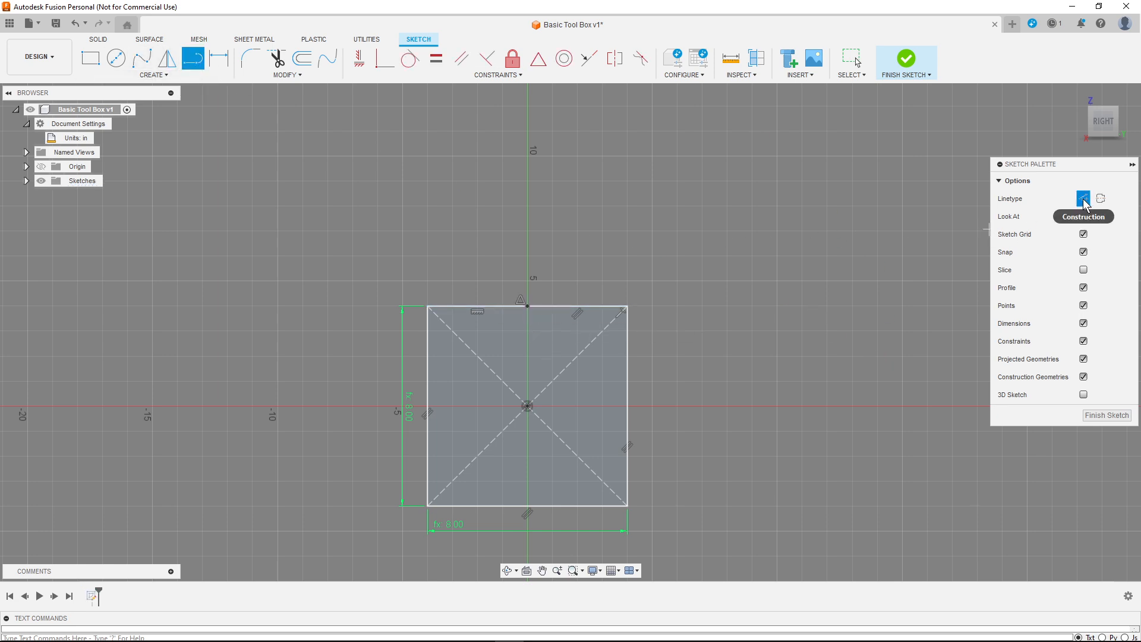
click(528, 306)
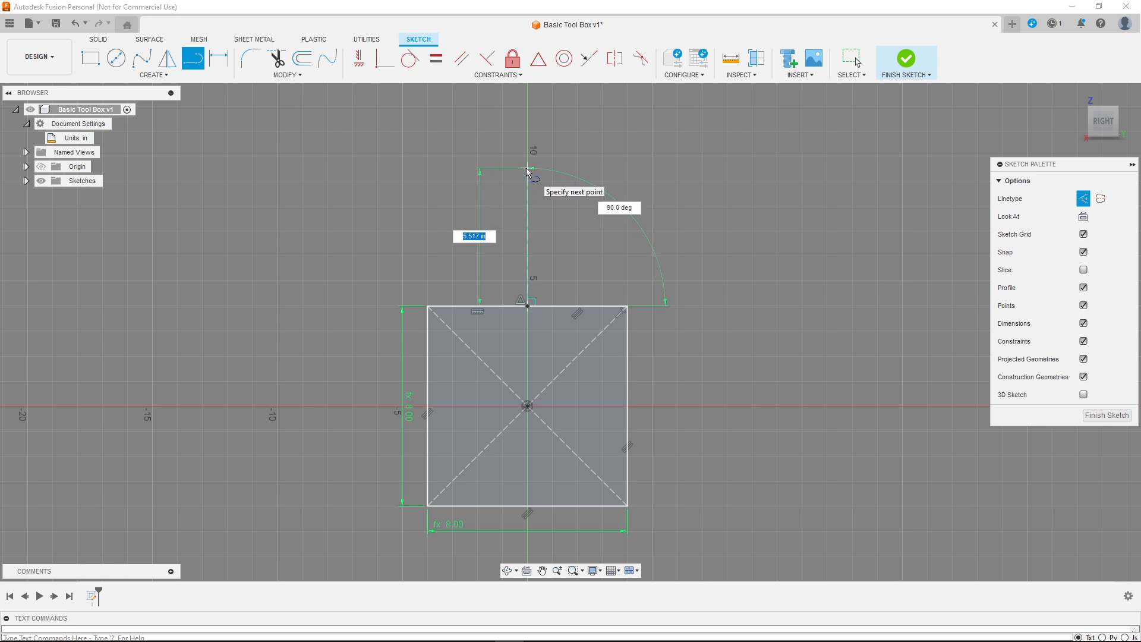
text(b)
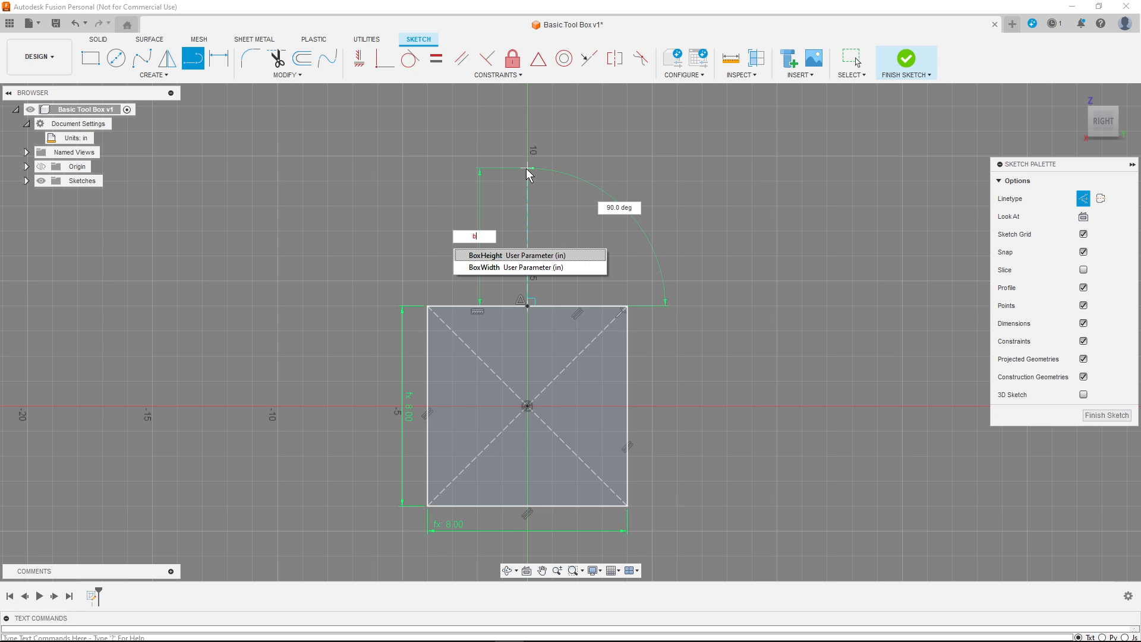
key(Tab)
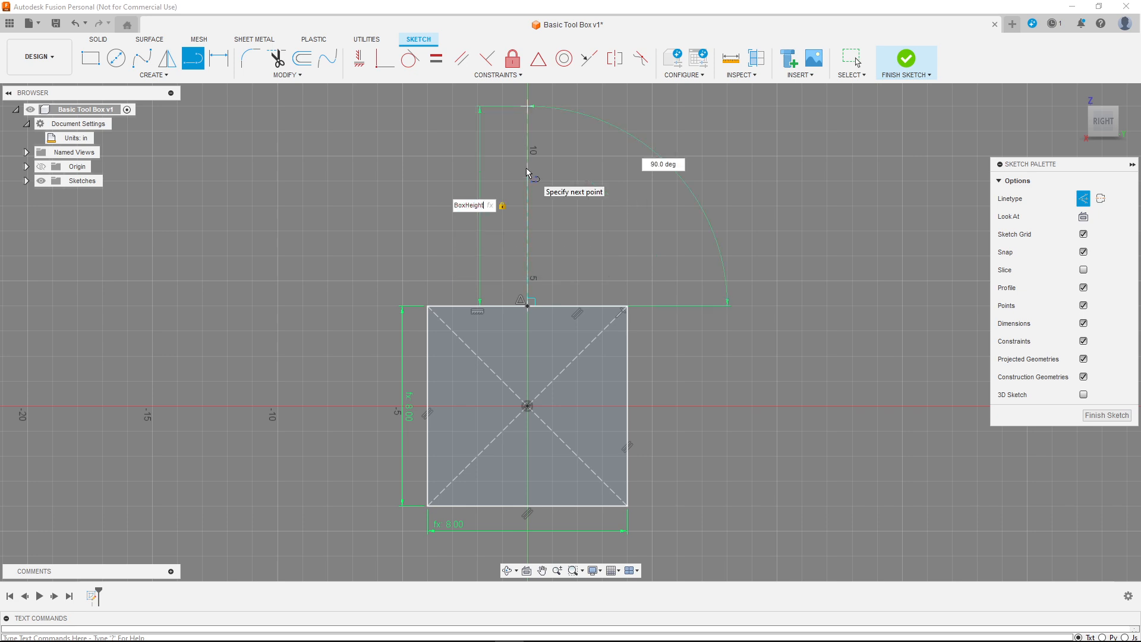
text(*0.75)
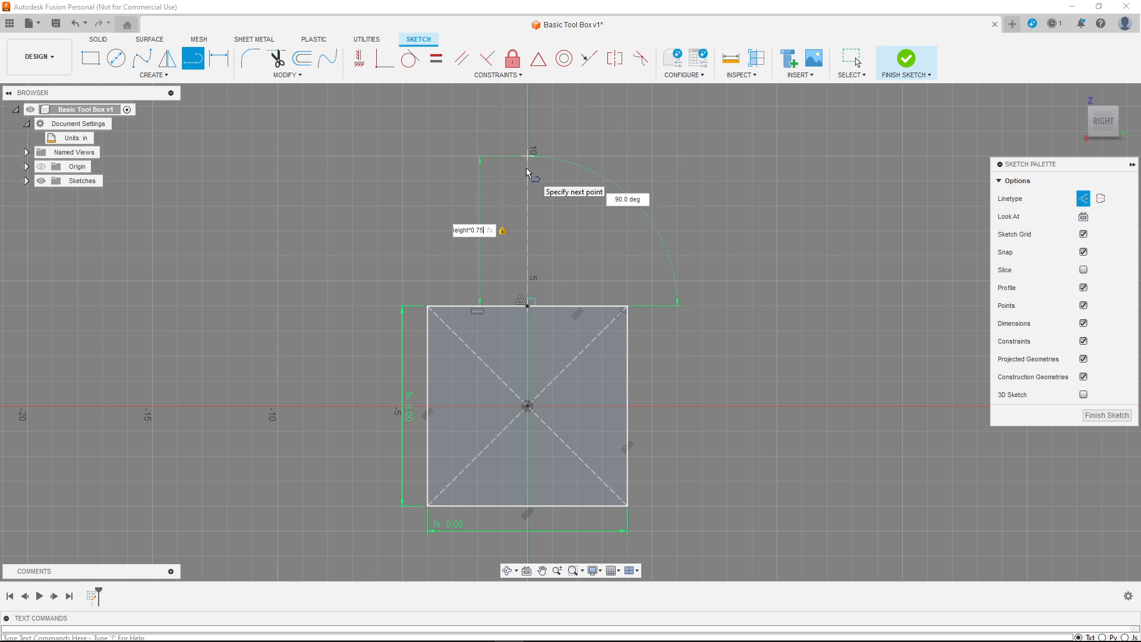
key(Return)
key(Escape)
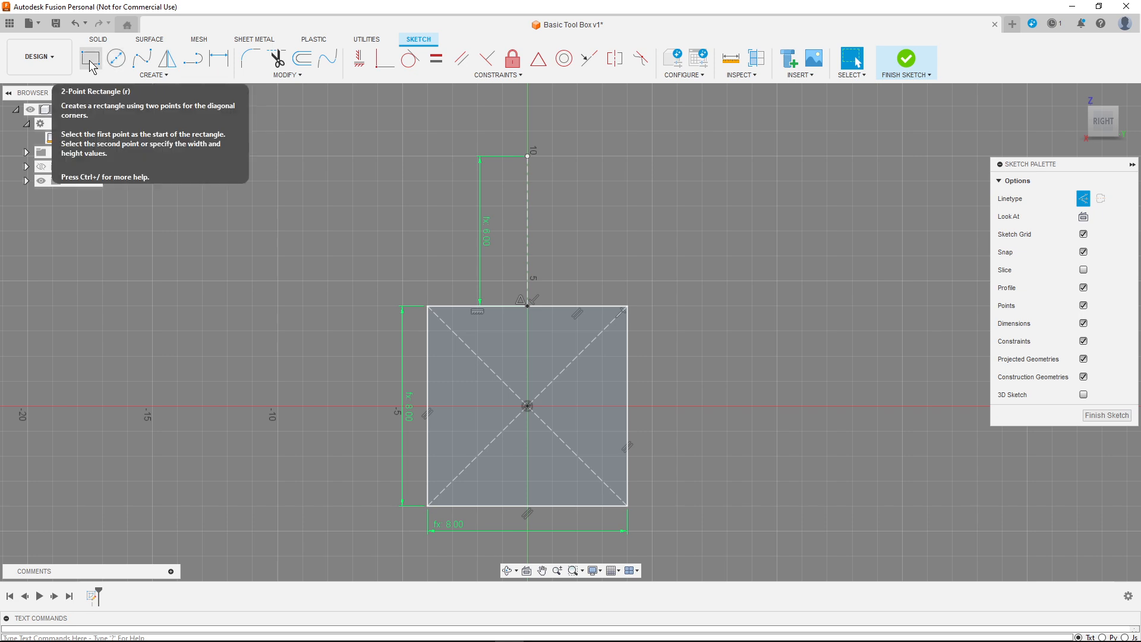
Step: Draw a circle in normal linetype centred on the construction line's upper end, with the Handle parameter as its diameter
click(542, 571)
drag(523, 295, 485, 393)
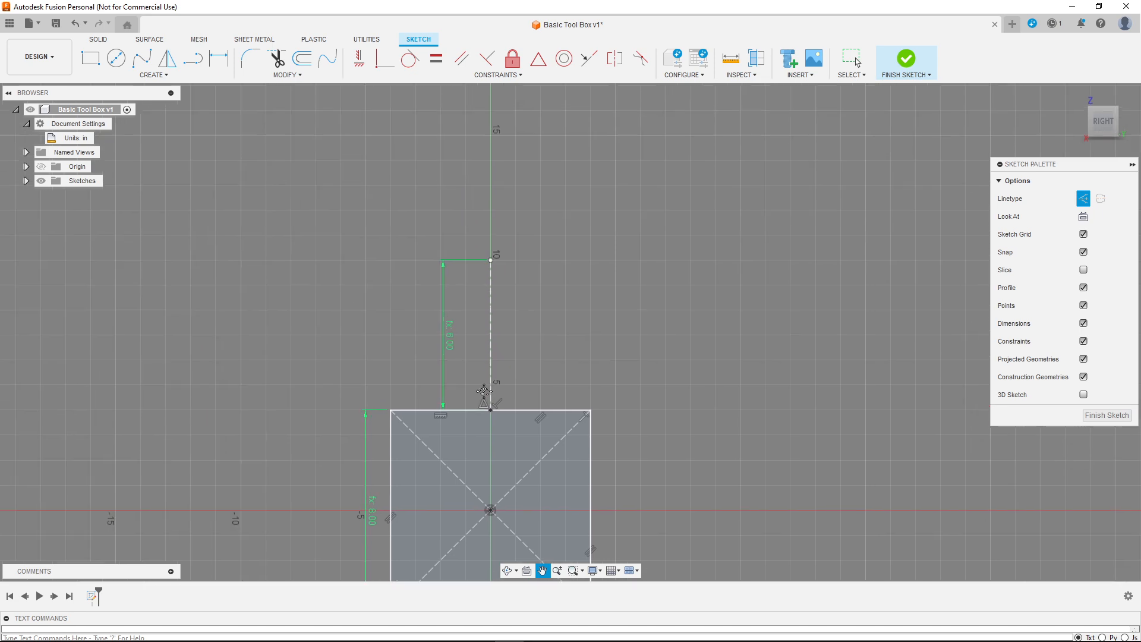
key(Escape)
click(116, 58)
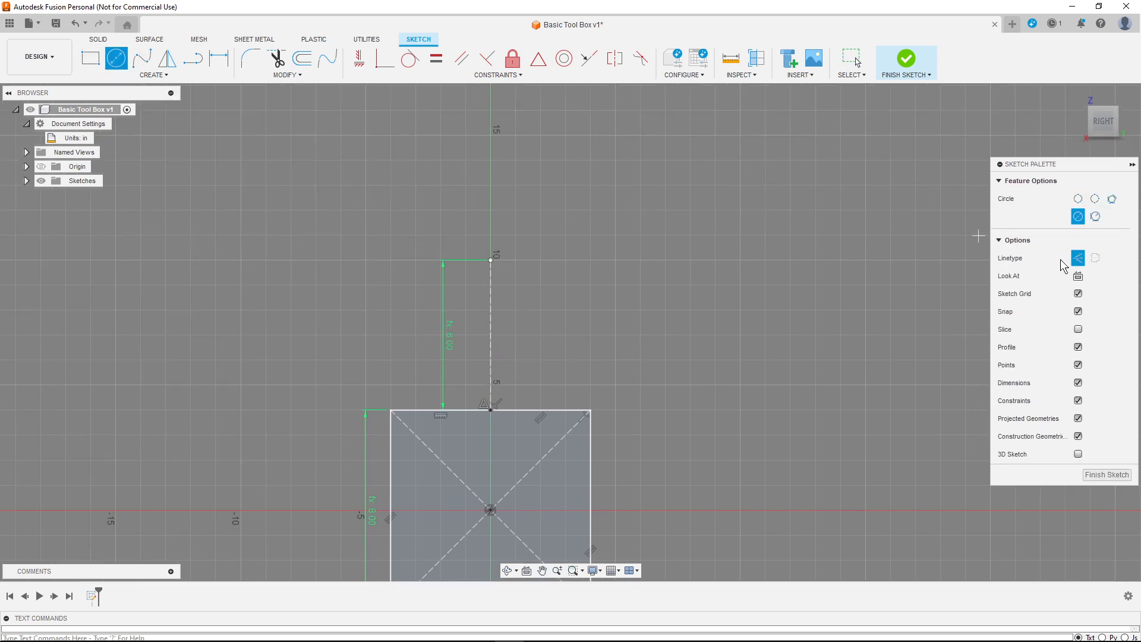
click(491, 260)
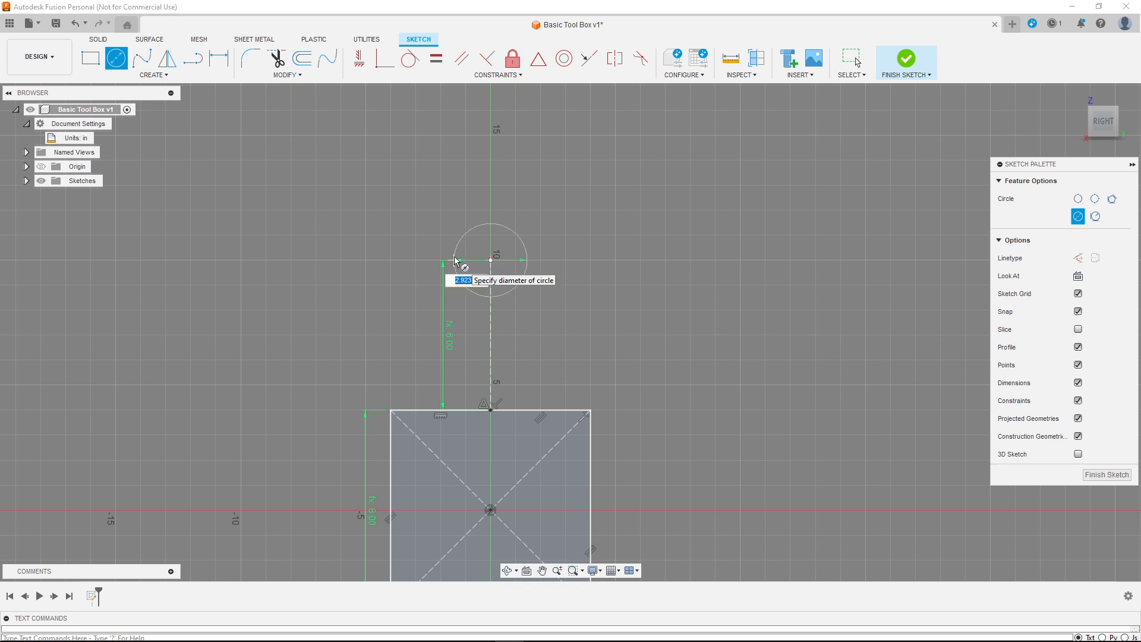
text(Han)
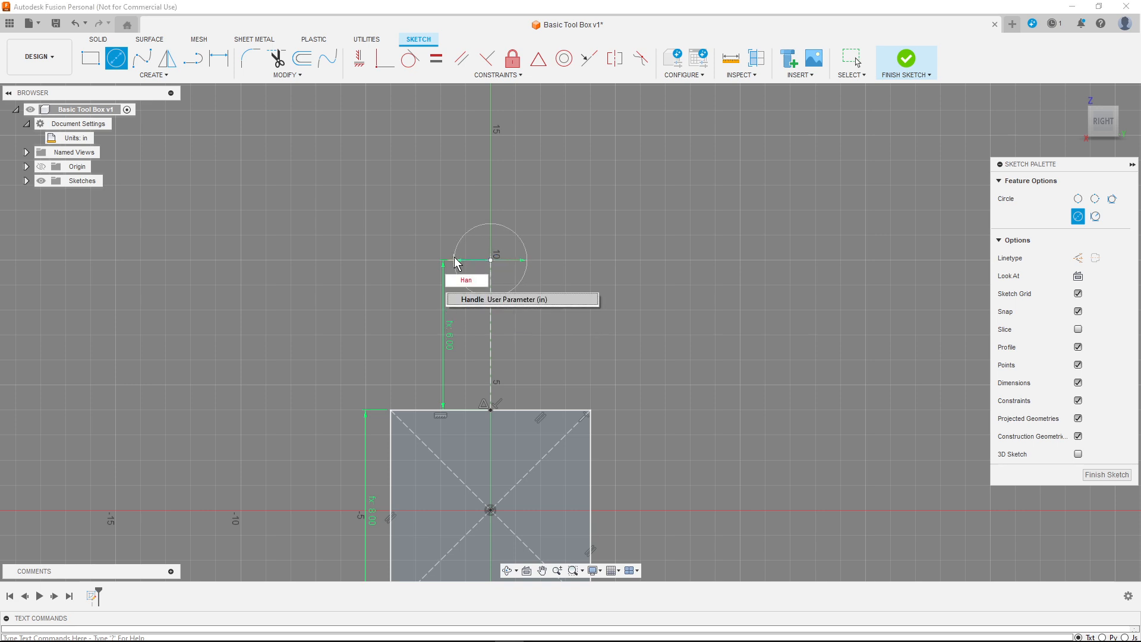
key(Return)
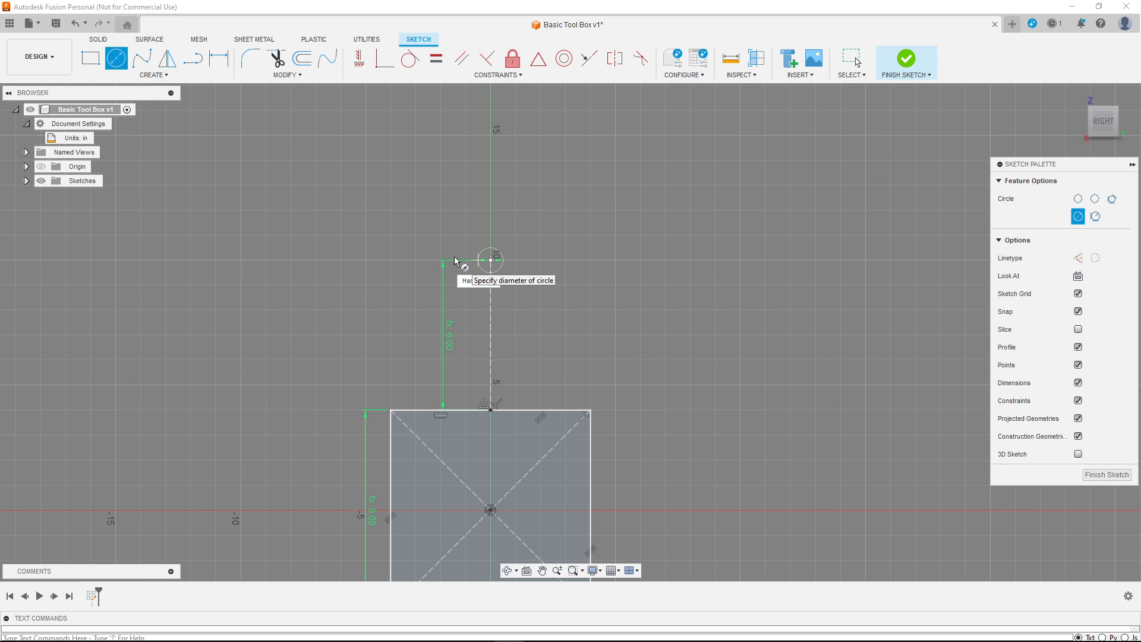
key(Return)
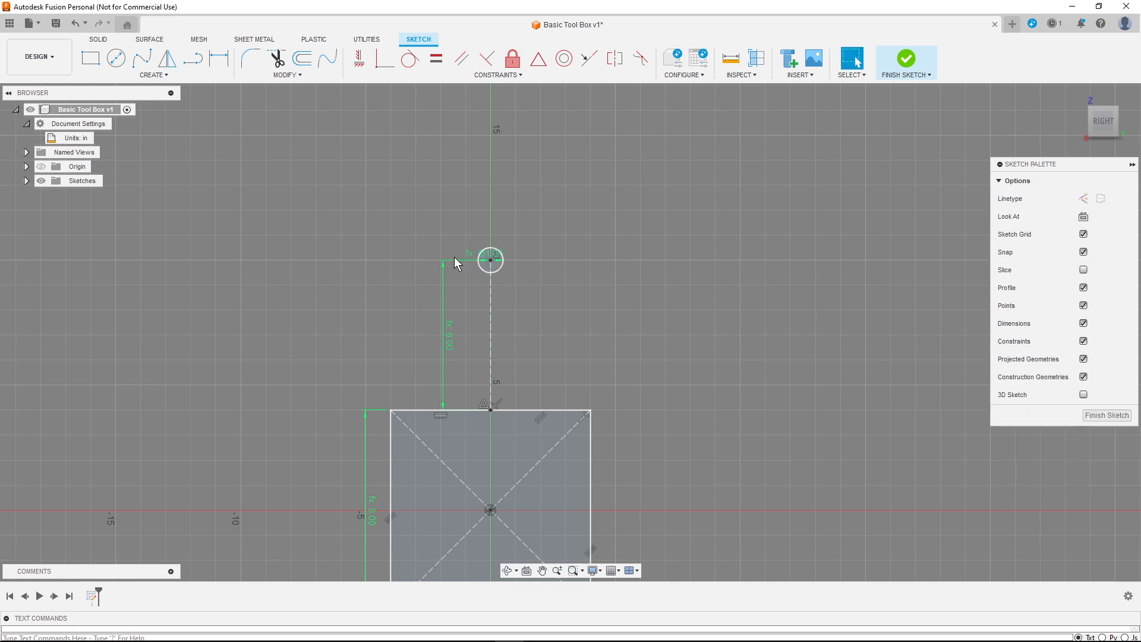
Step: Set the Handle user parameter to 2 in and remove the circle at the construction line's upper end
click(273, 76)
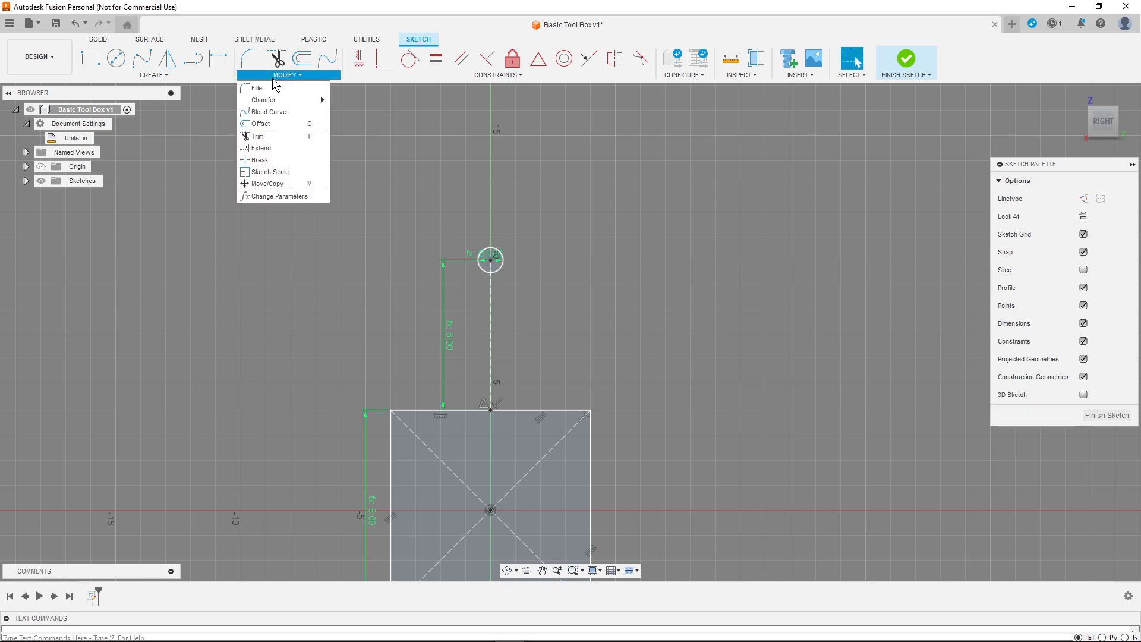
click(281, 197)
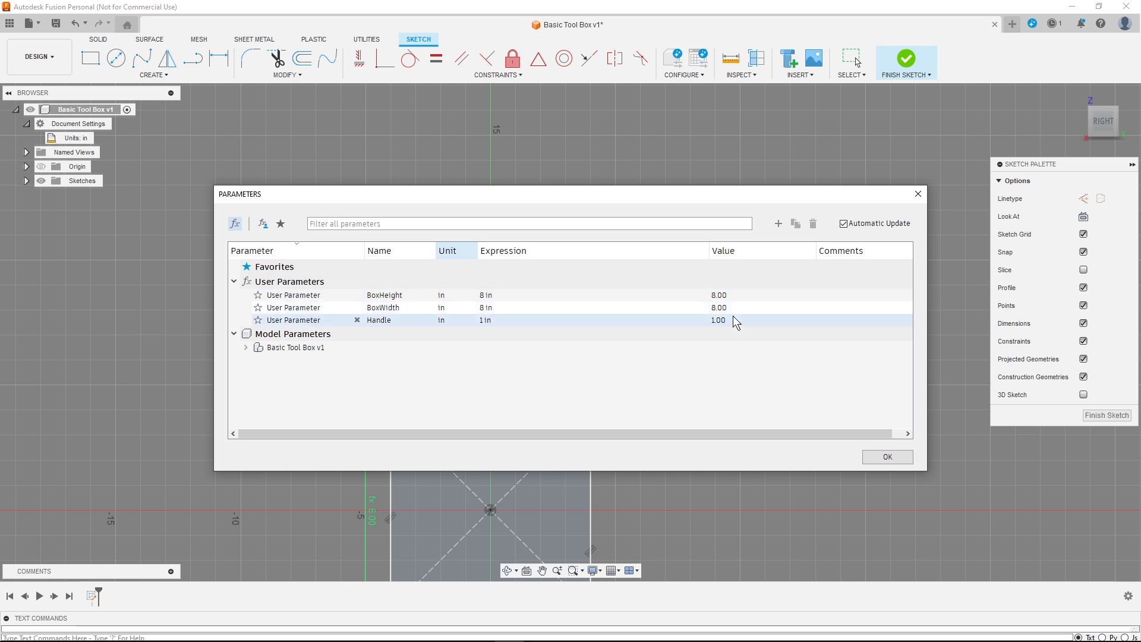
double_click(483, 320)
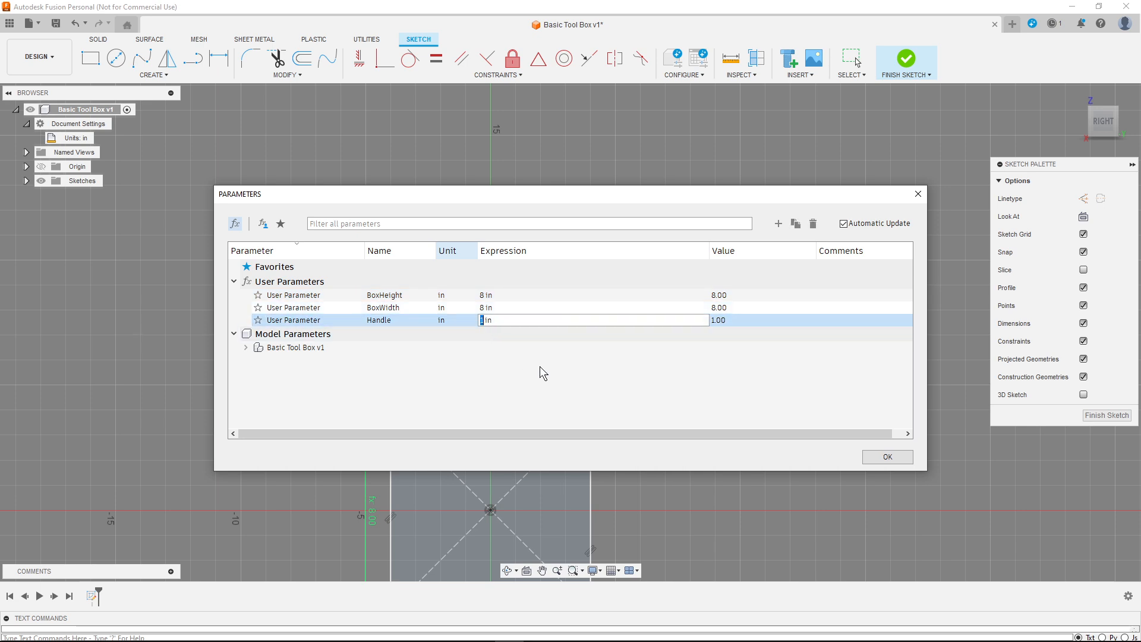
text(2)
key(Return)
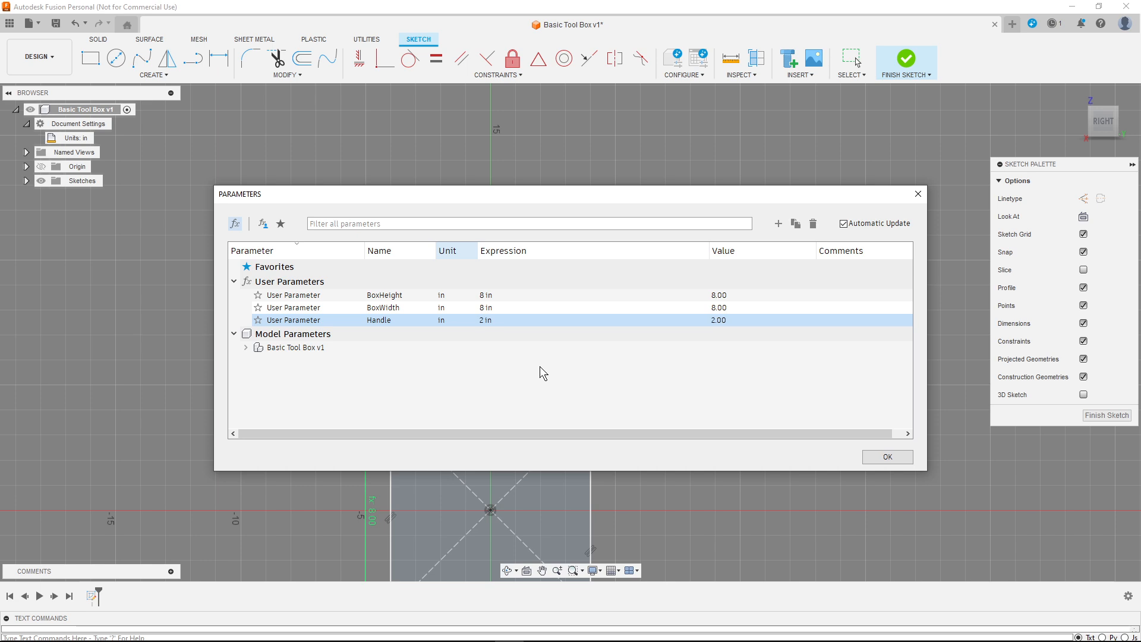
click(885, 458)
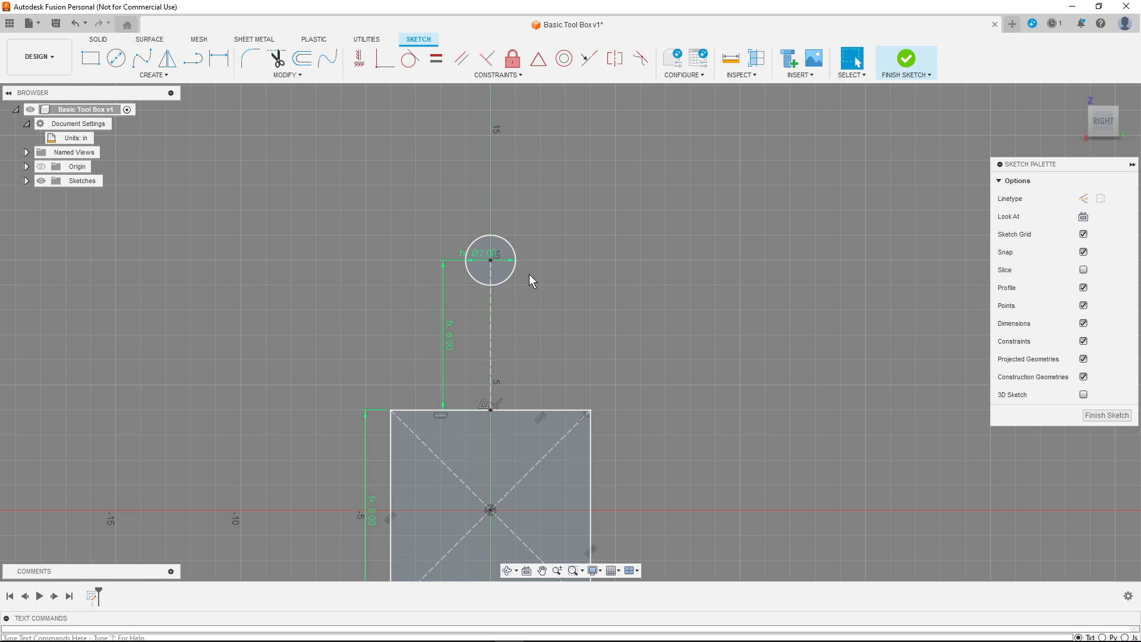
key(Delete)
Step: Place a sketch point on the vertical construction line, about 1.5 in below its upper end
click(154, 75)
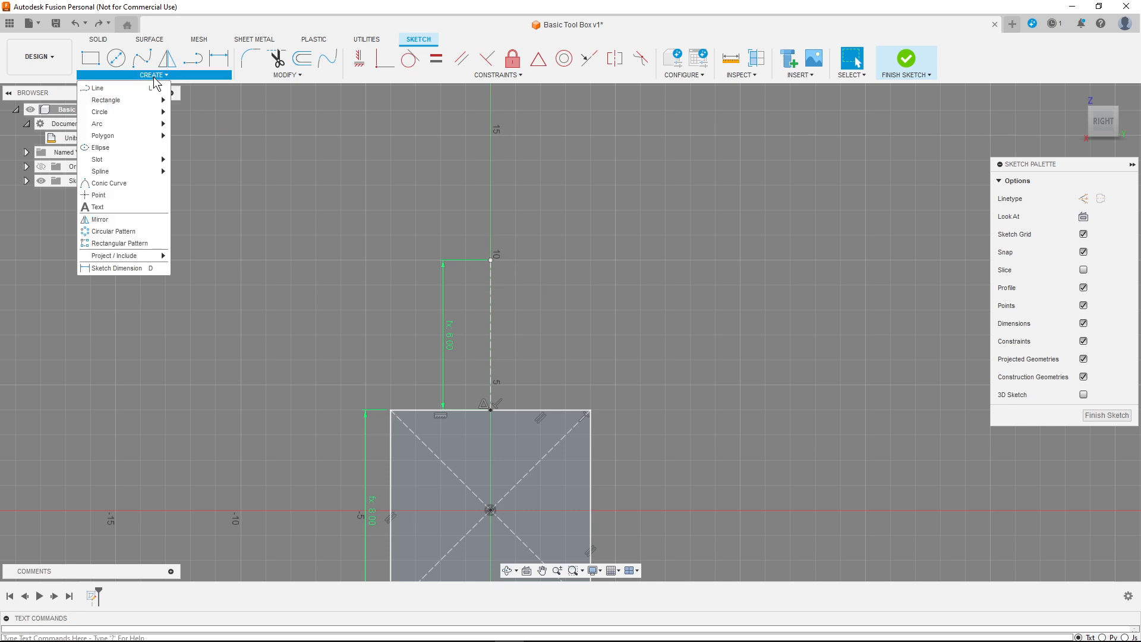
click(117, 196)
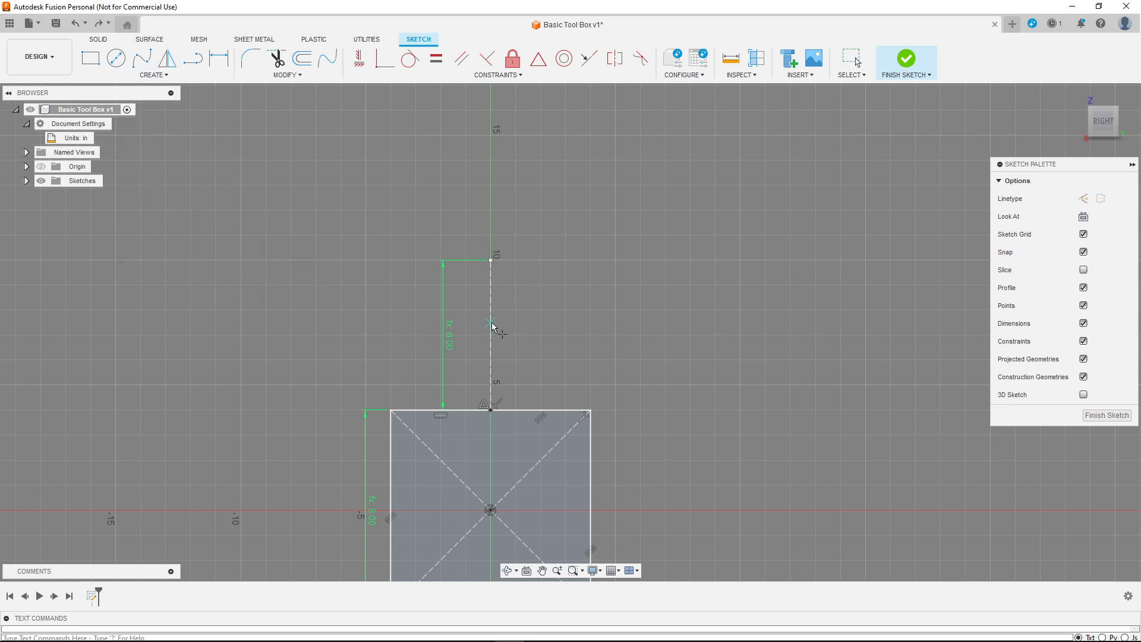
click(491, 298)
Step: Draw a circle centred on the new sketch point, with the Handle parameter as its diameter
click(116, 58)
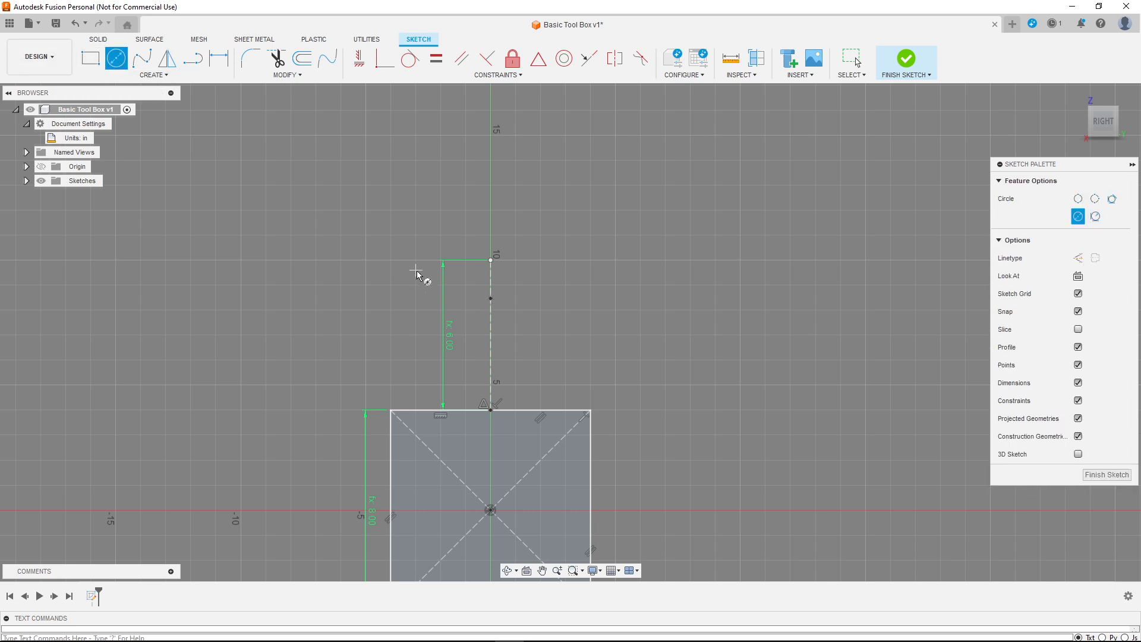
click(491, 298)
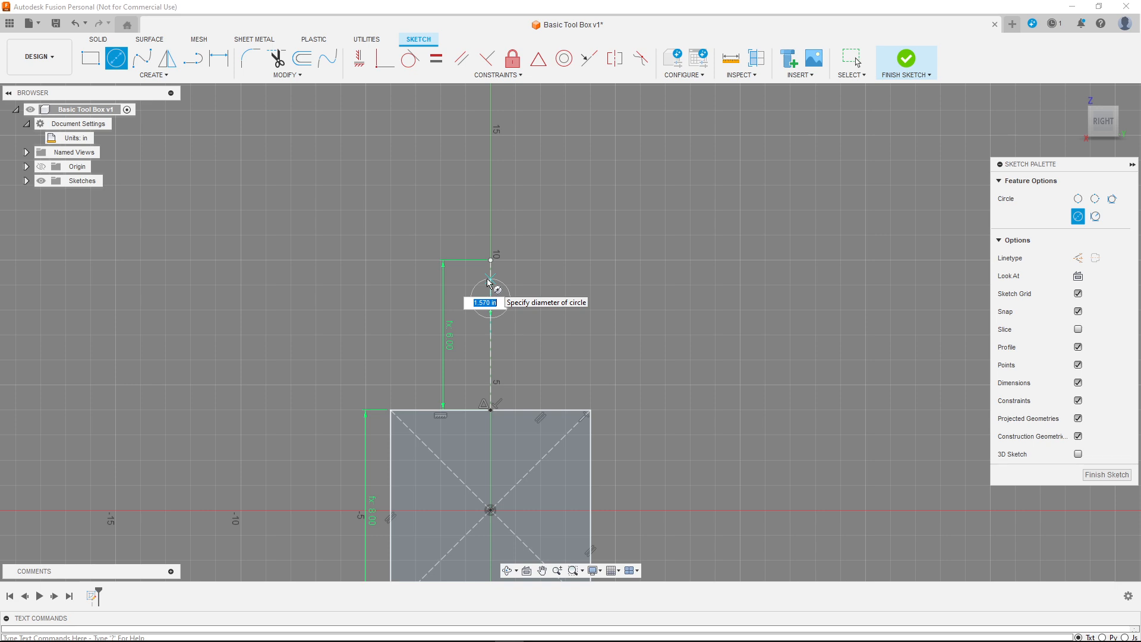
text(Hand)
key(Return)
key(Return)
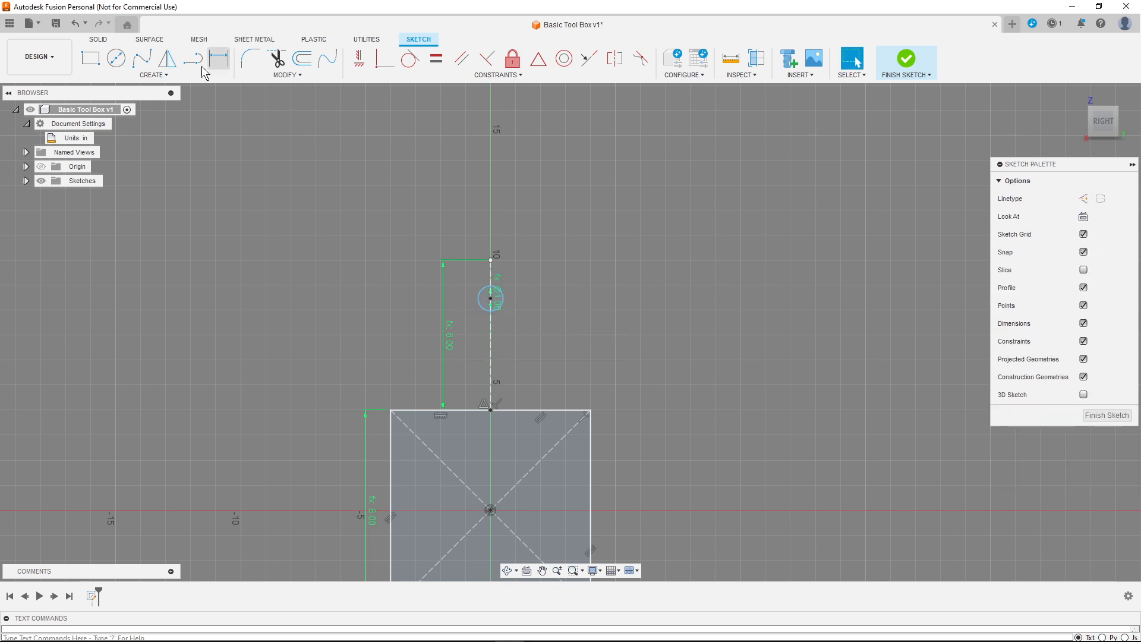
Step: Dimension the distance between the circle's centre and the construction line's upper end with the Handle parameter
click(219, 59)
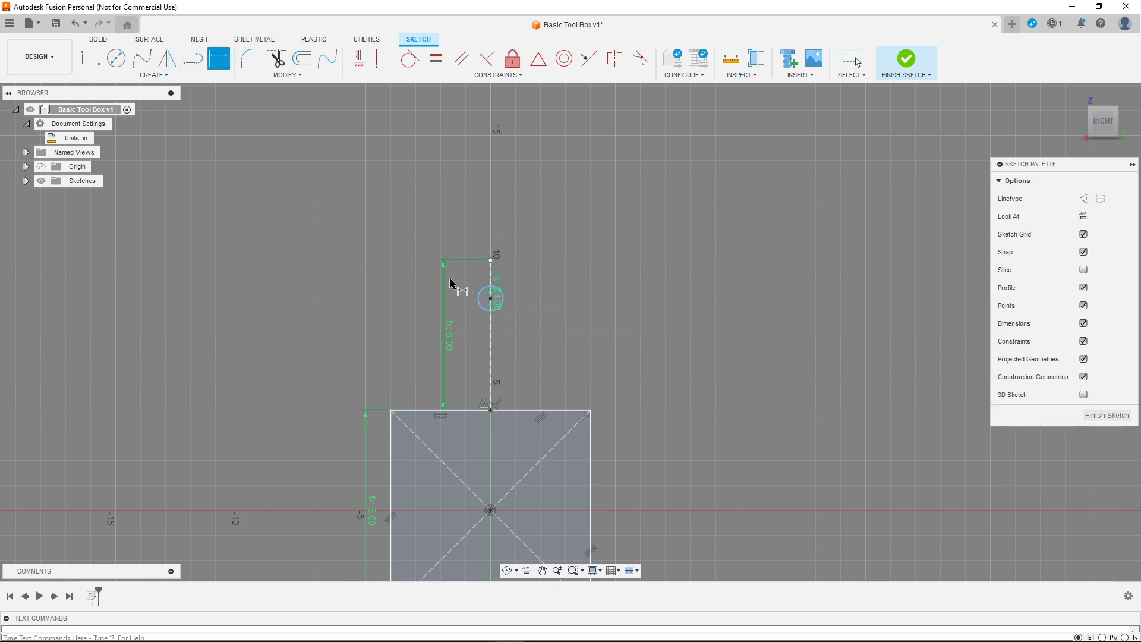
click(486, 296)
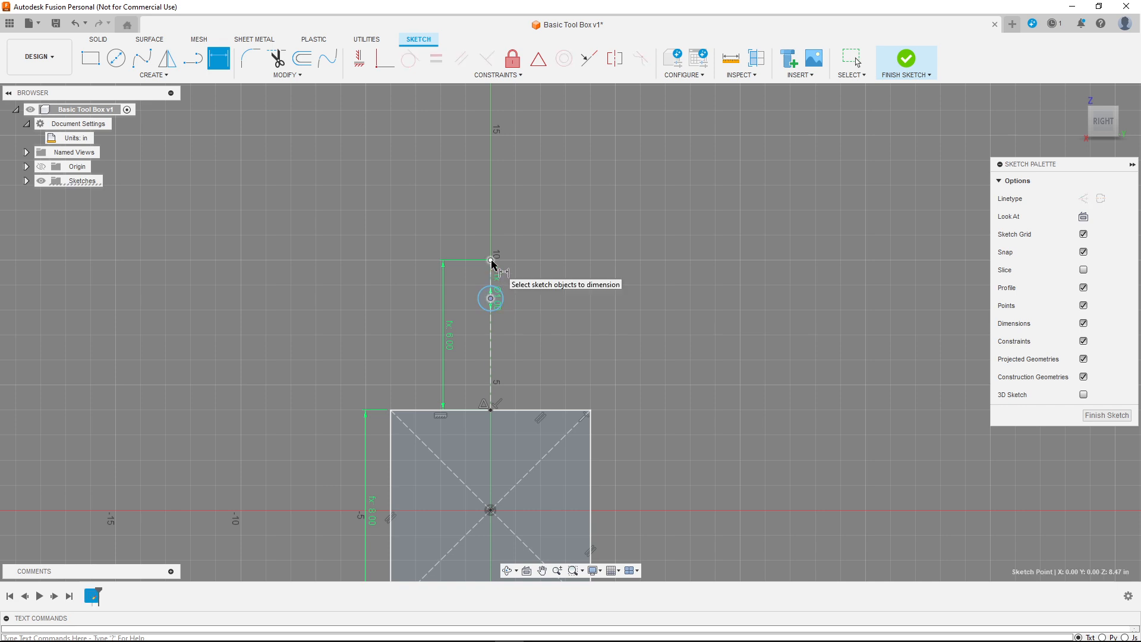
click(491, 263)
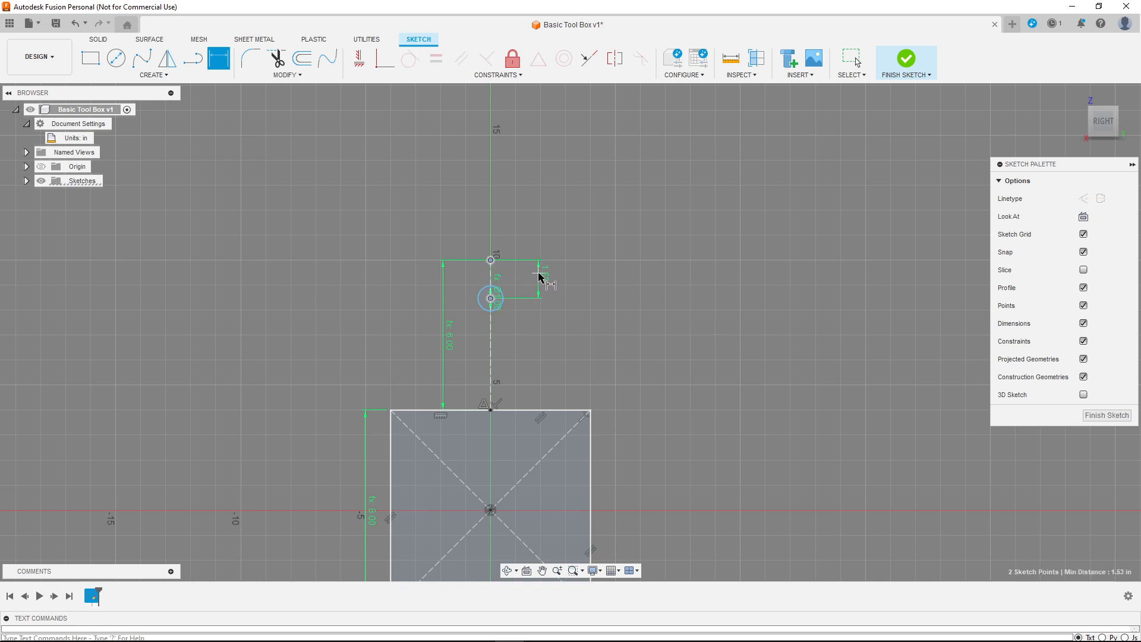
click(540, 274)
text(Handle)
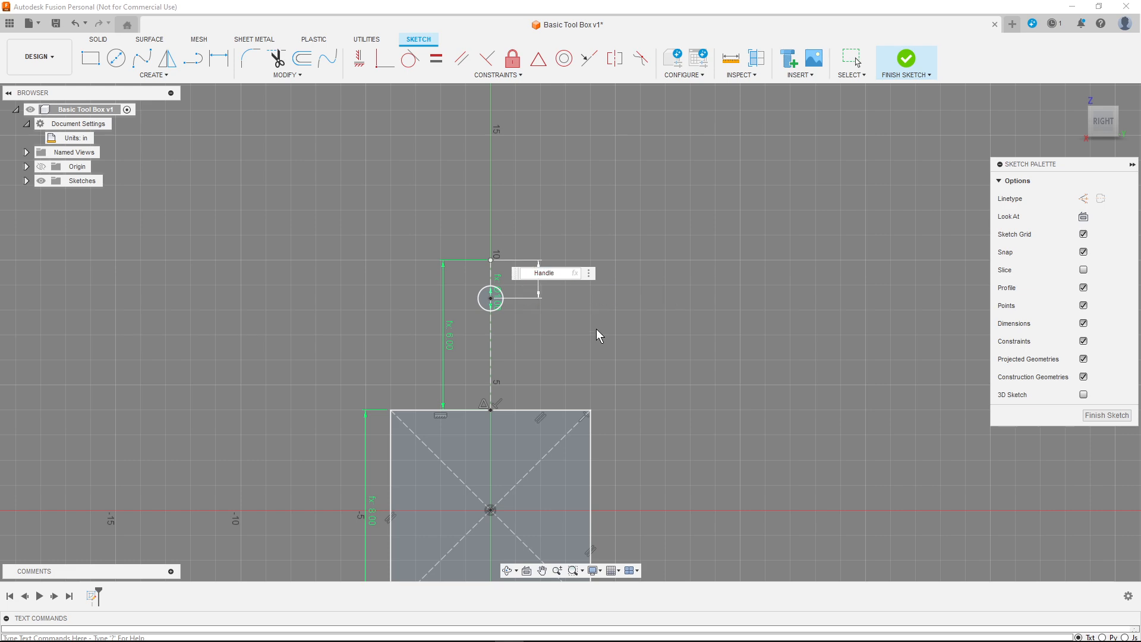
key(Return)
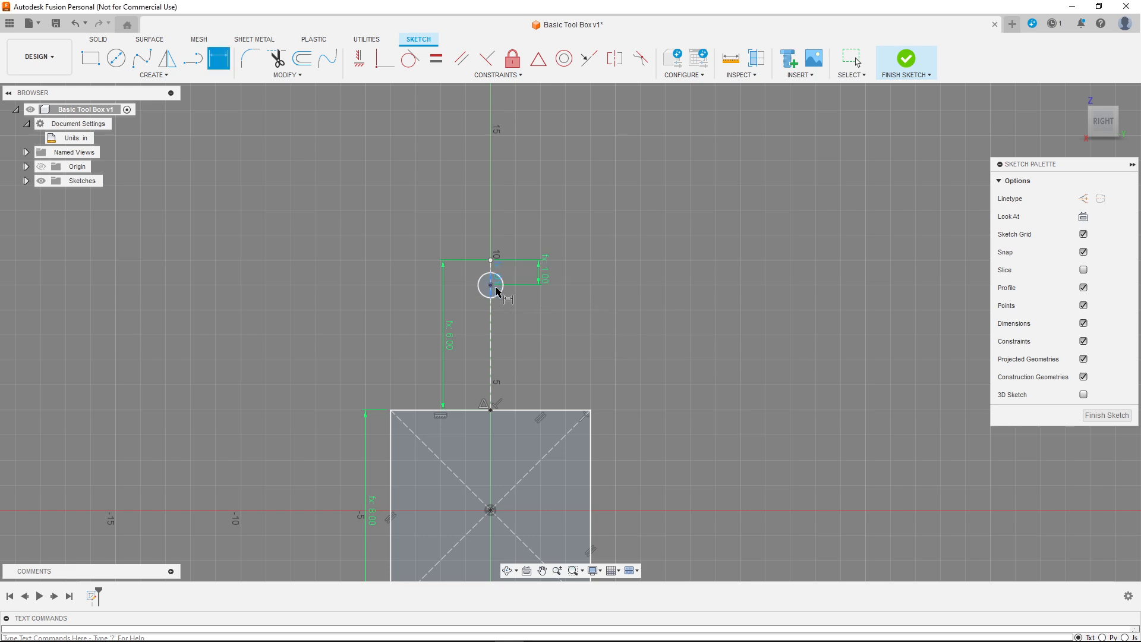
Step: Draw a 1 in horizontal line to the left from the construction line's upper end
scroll(496, 292, up, 3)
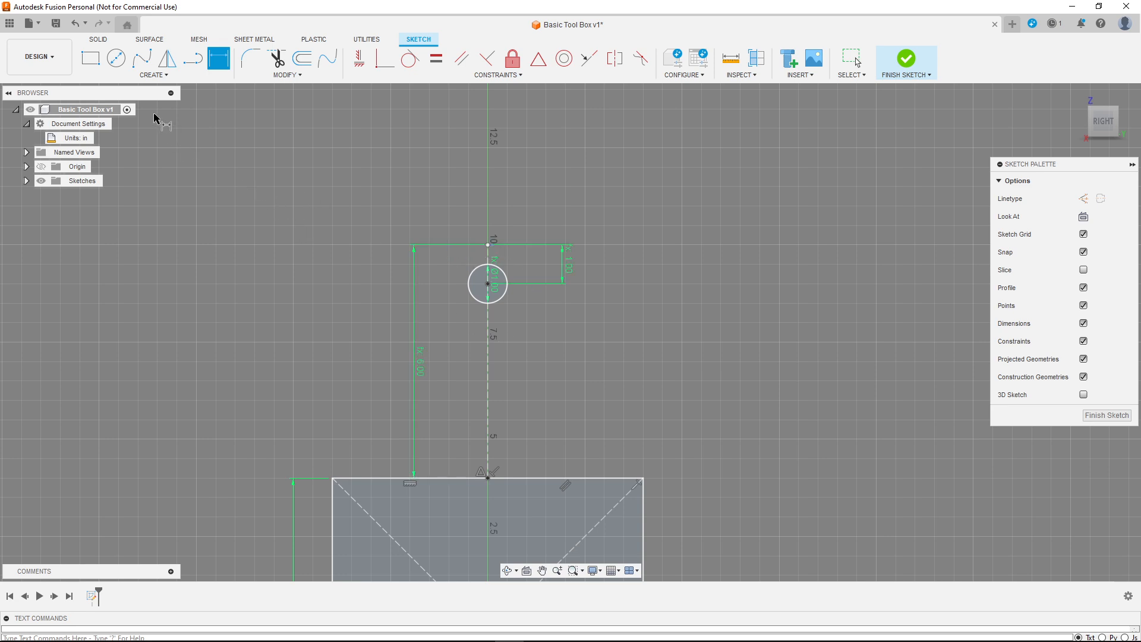
click(193, 58)
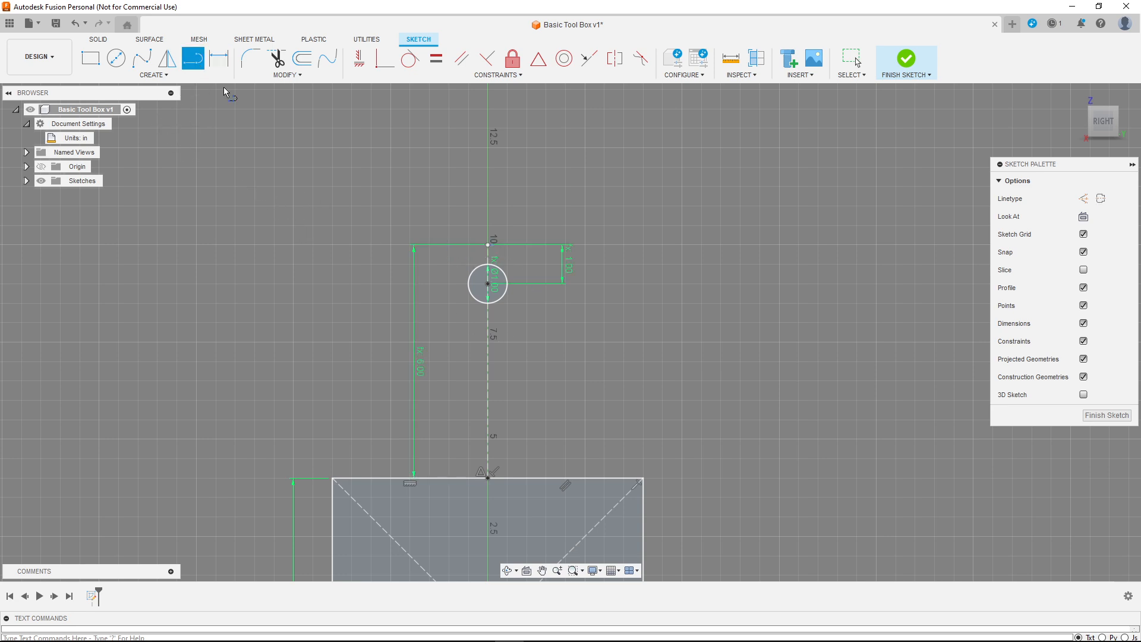
click(488, 248)
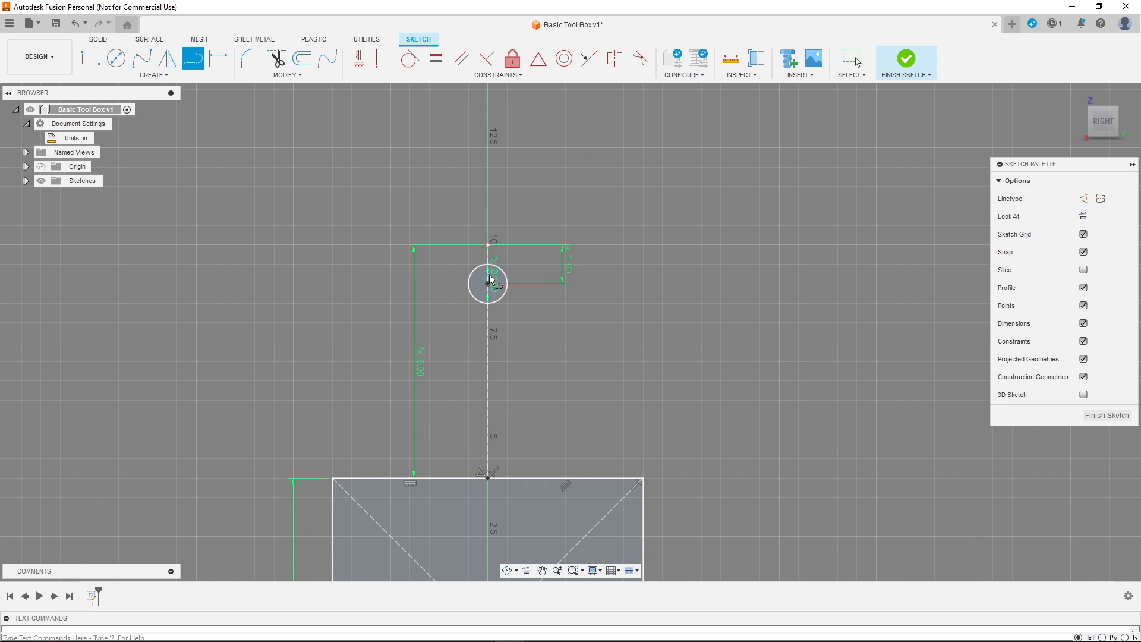
click(448, 245)
key(Escape)
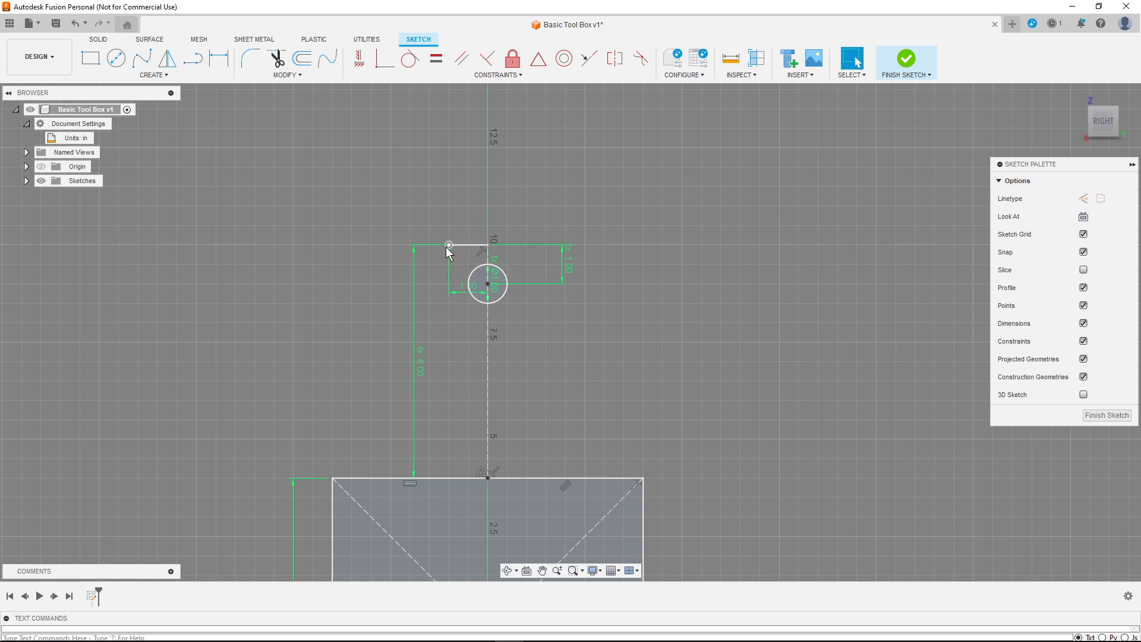
Step: Draw a slanted line from the short horizontal line's left end to the rectangle's upper-left corner
click(193, 58)
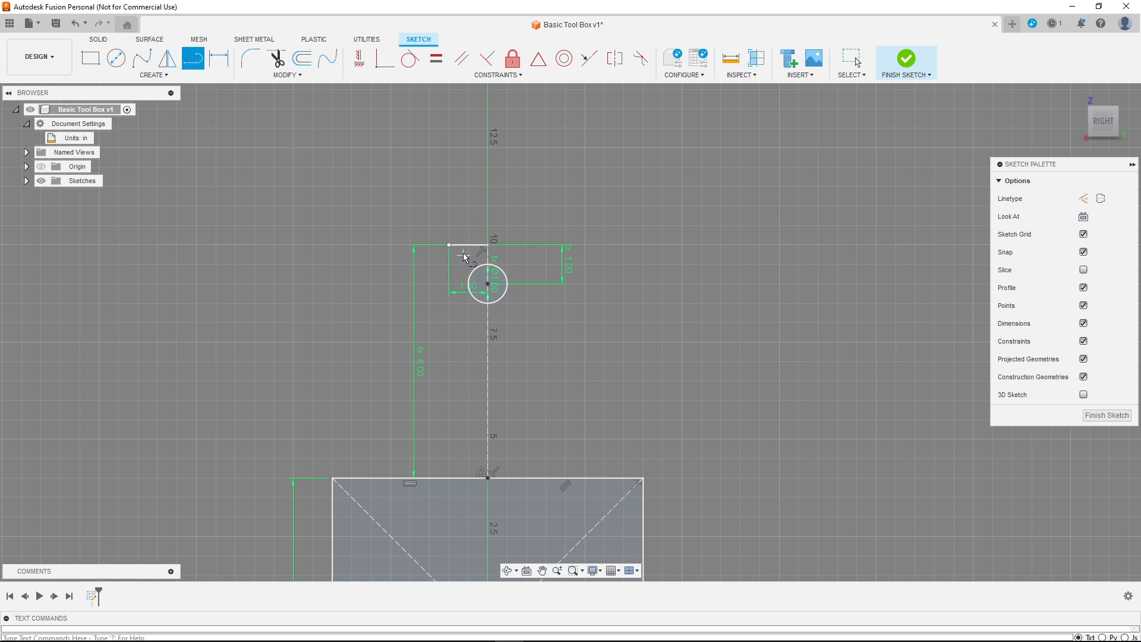
click(449, 244)
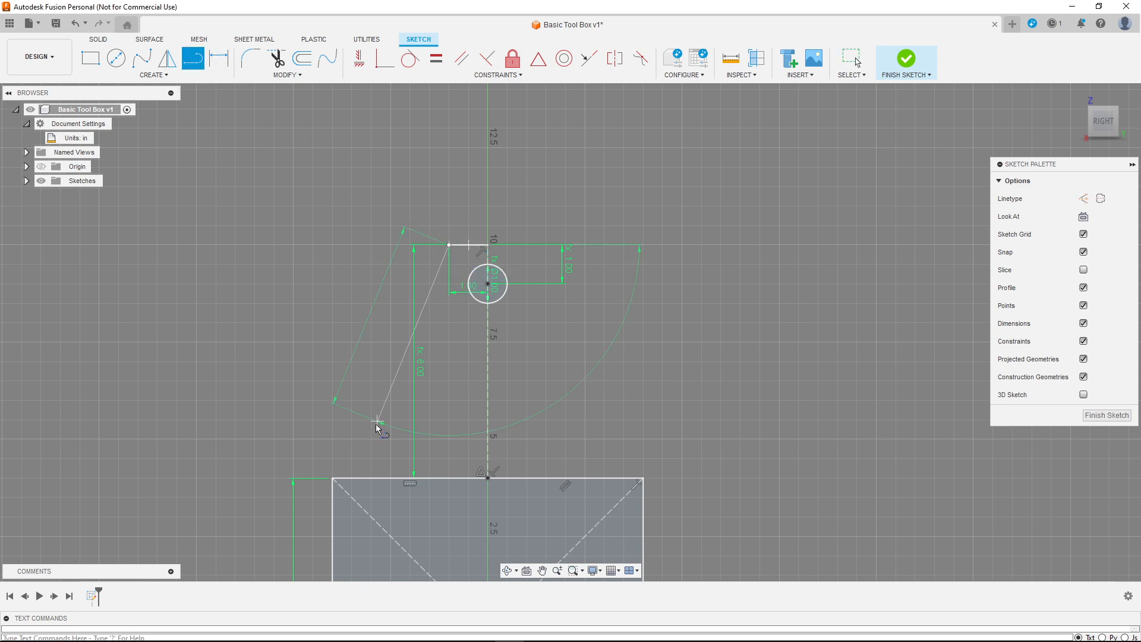
click(332, 478)
scroll(273, 371, down, 3)
scroll(308, 238, up, 3)
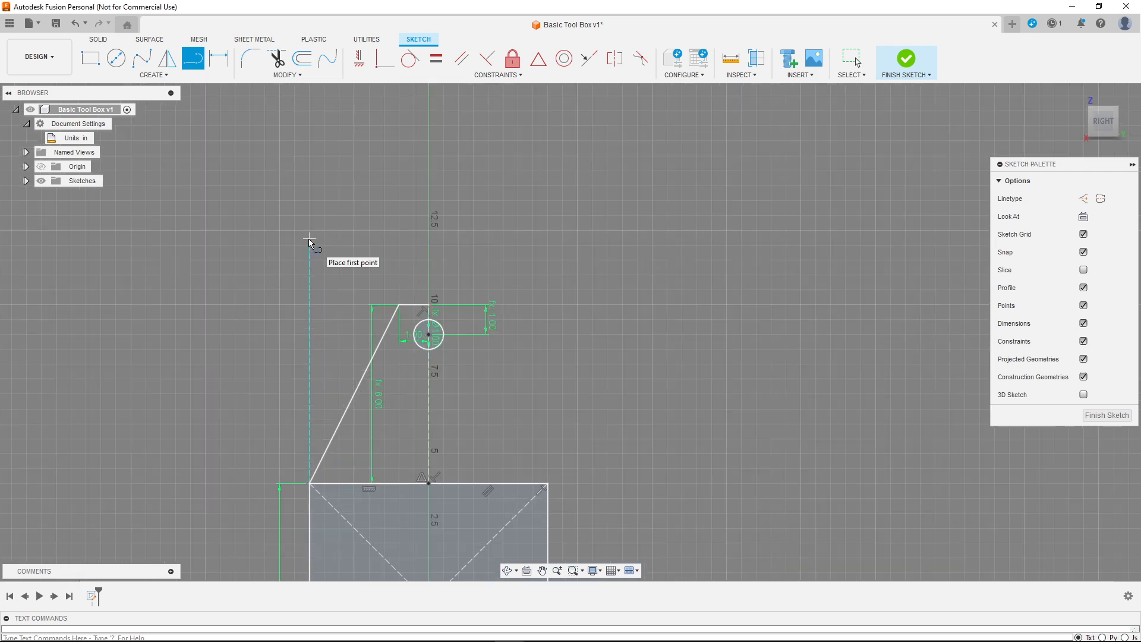
click(542, 570)
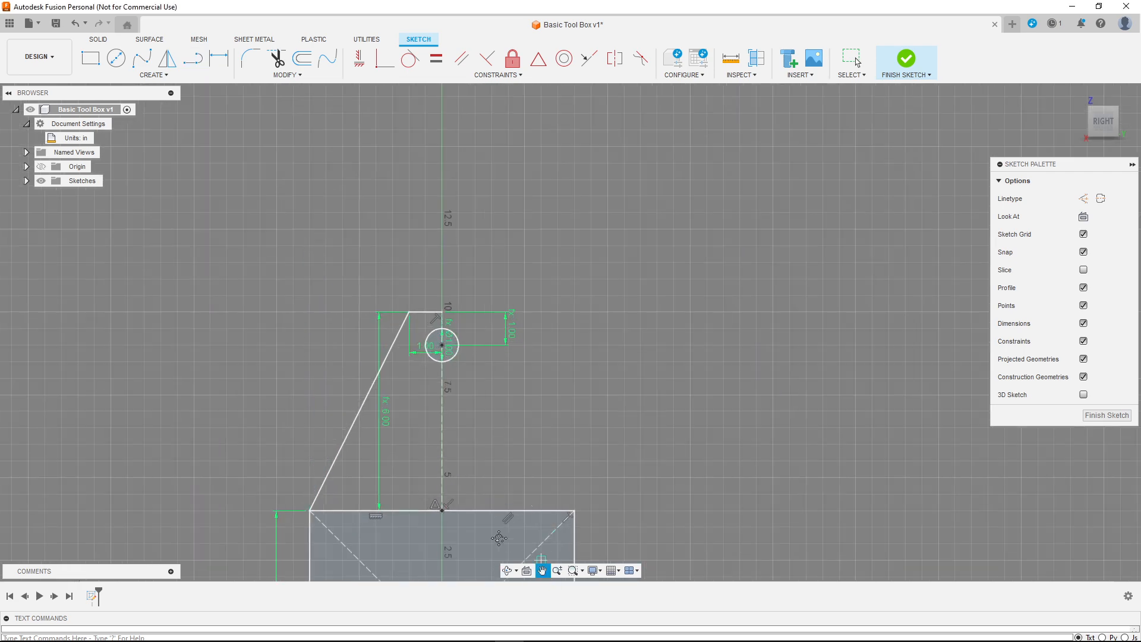
Step: Add a user parameter named WallThickness in inches with the expression 0.5
drag(473, 529, 493, 275)
key(Escape)
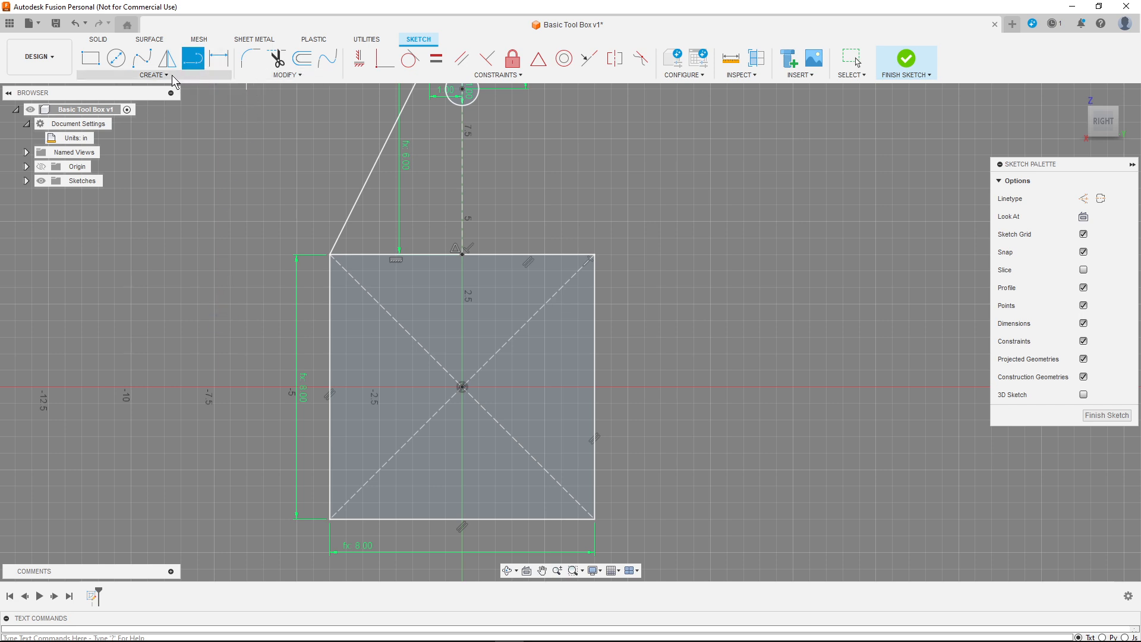
click(288, 75)
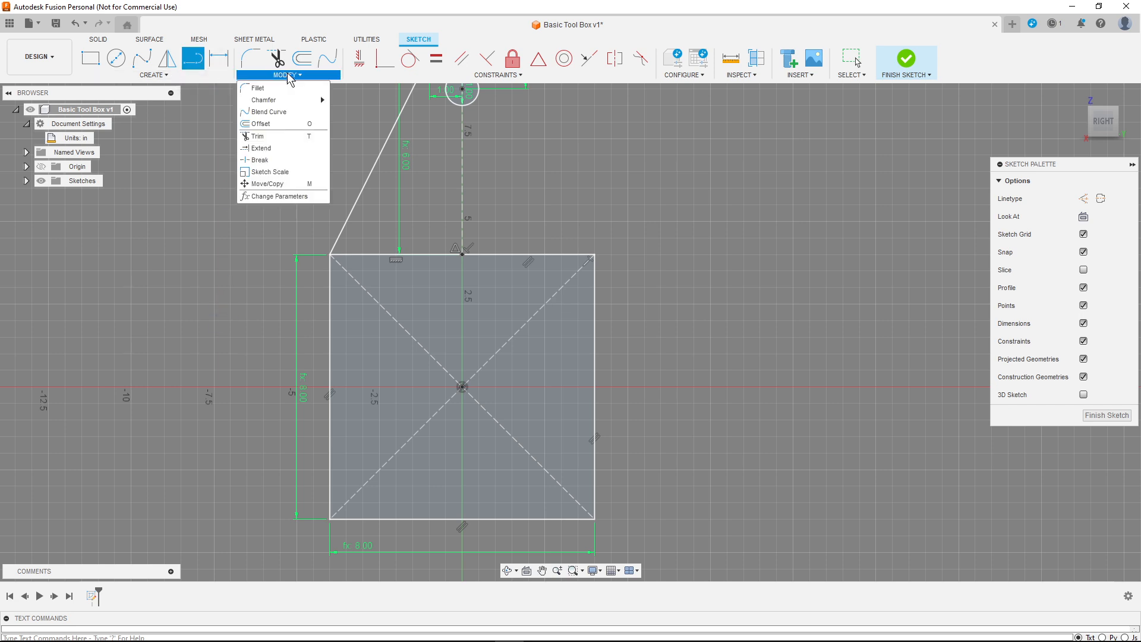
click(287, 196)
click(778, 225)
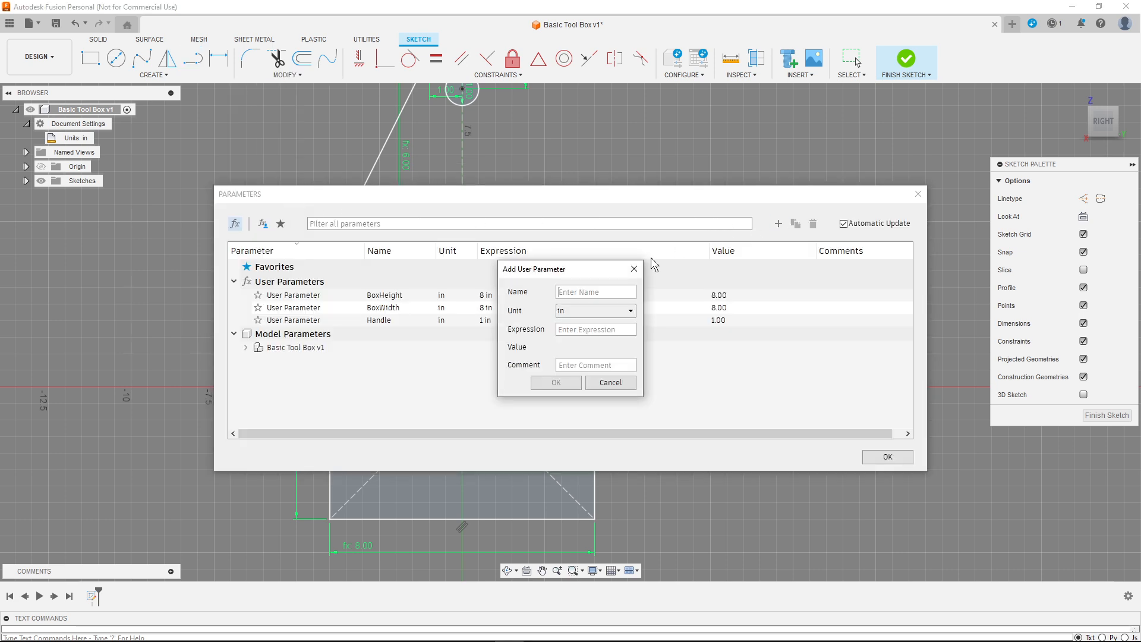
text(wal)
key(BackSpace)
key(BackSpace)
key(BackSpace)
text(Wl)
key(BackSpace)
text(allThickness)
click(595, 328)
text(.5)
click(565, 383)
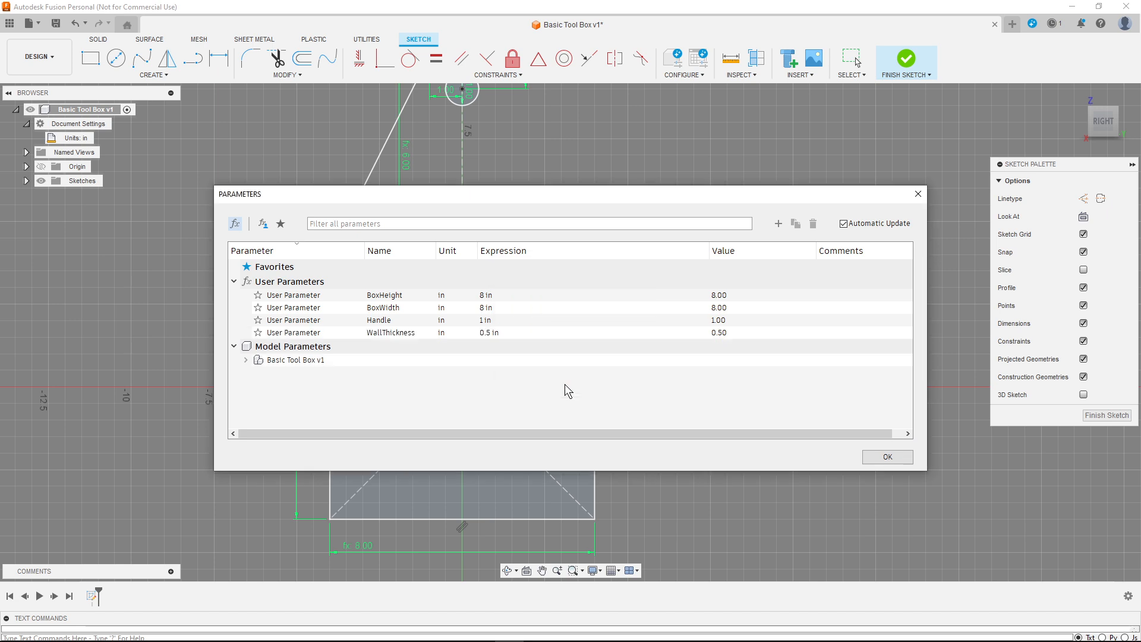
click(875, 457)
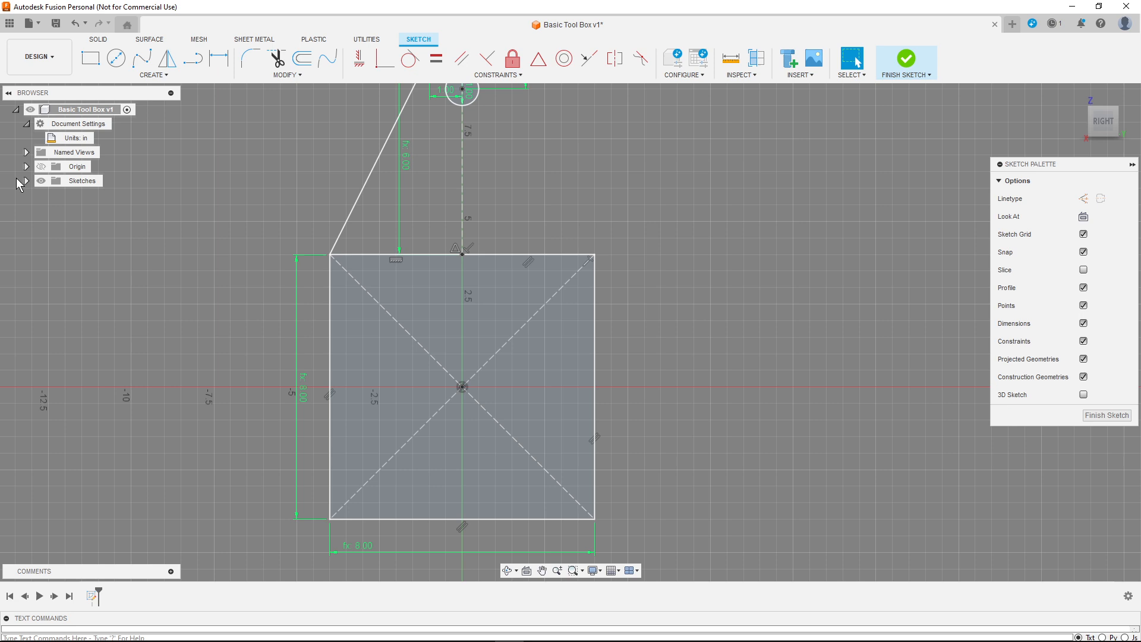
Step: Place one sketch point on the rectangle's bottom edge and one on its left edge, both near the lower-left corner
click(166, 75)
click(119, 193)
click(357, 519)
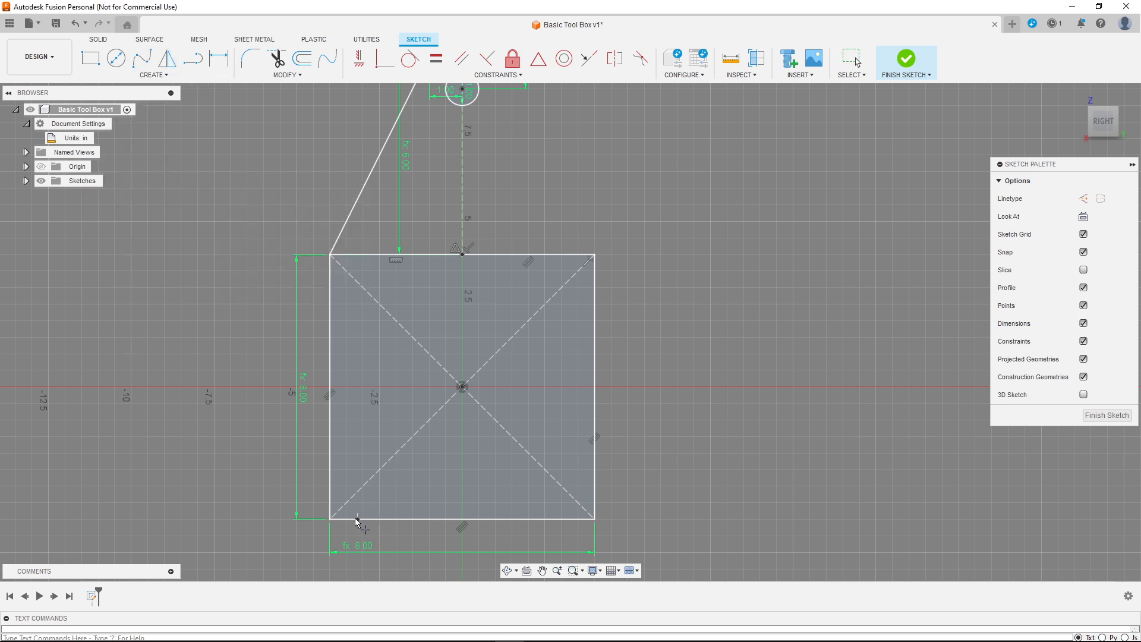
click(331, 498)
Step: Dimension the distance between the left-edge point and the rectangle's lower-left corner with the WallThickness parameter
click(218, 59)
click(330, 519)
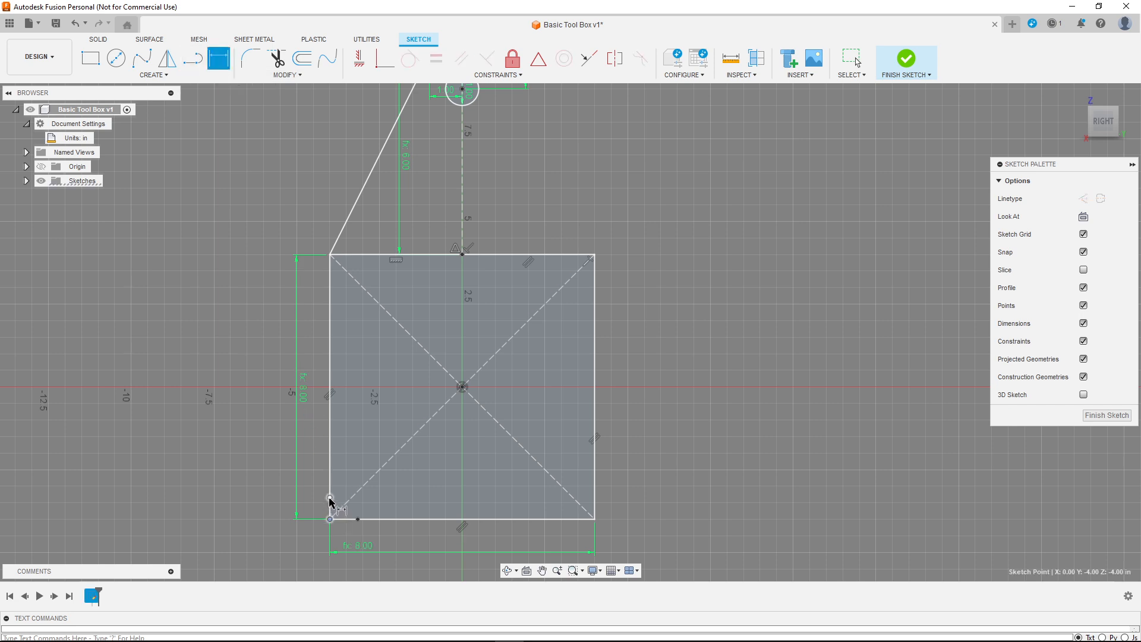
click(330, 497)
click(255, 488)
text(WallThickness)
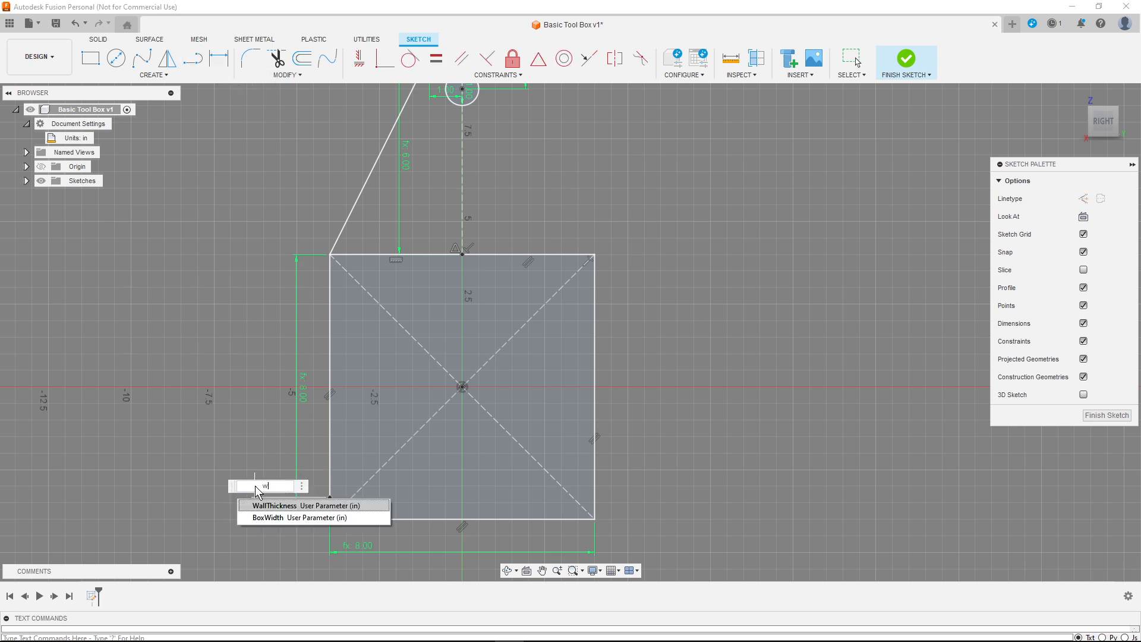
key(Return)
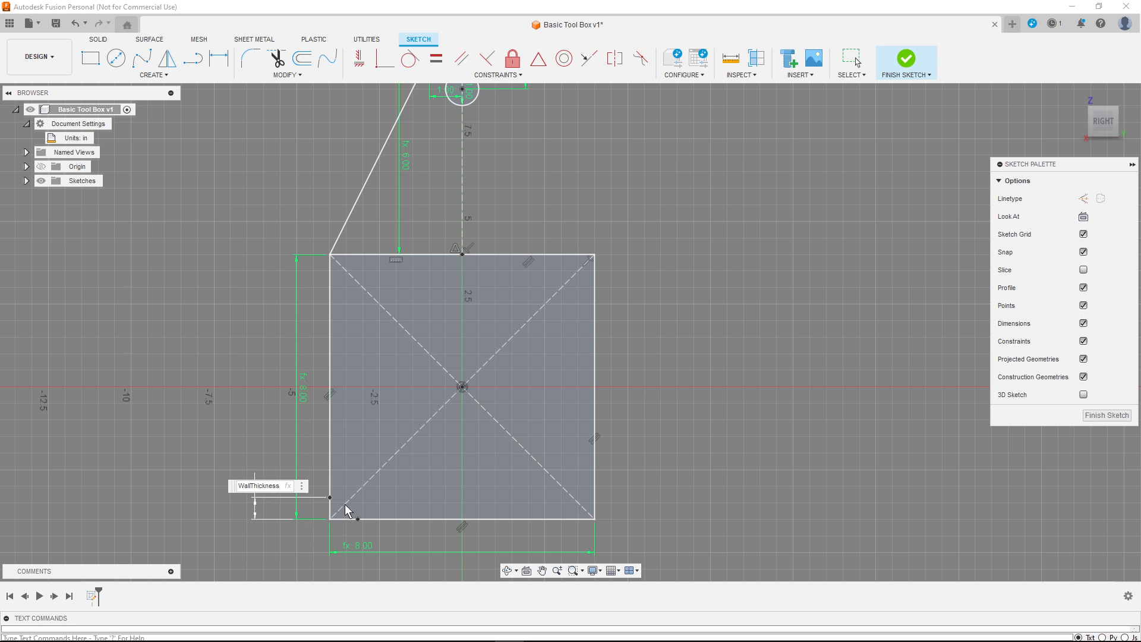
key(Return)
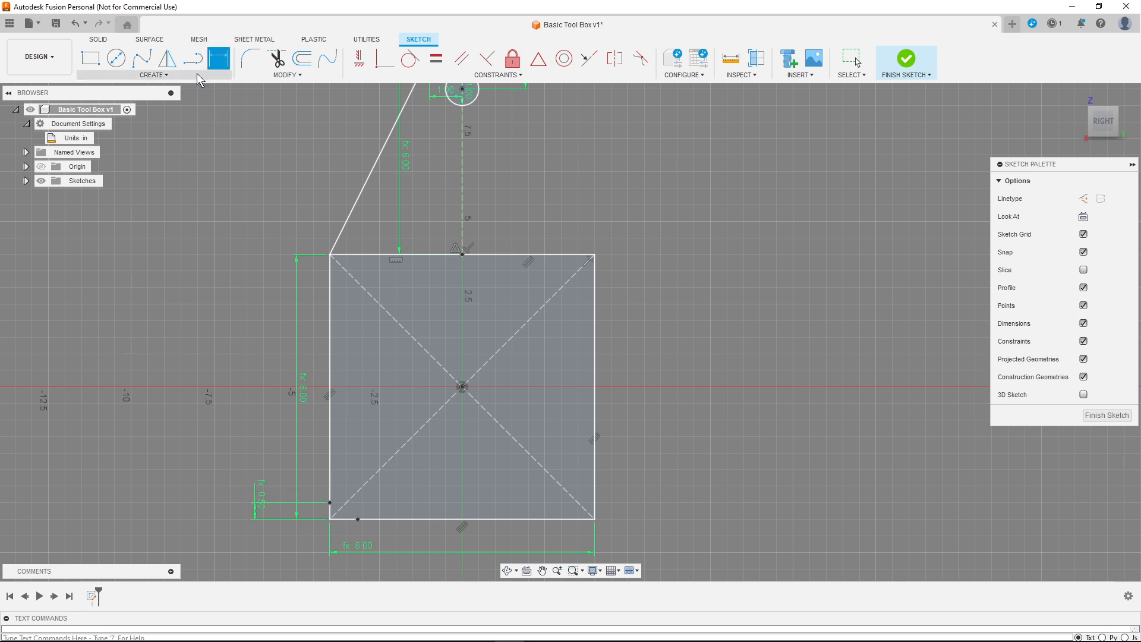
Step: Dimension the distance between the bottom-edge point and the rectangle's lower-left corner with the Handle parameter
click(358, 520)
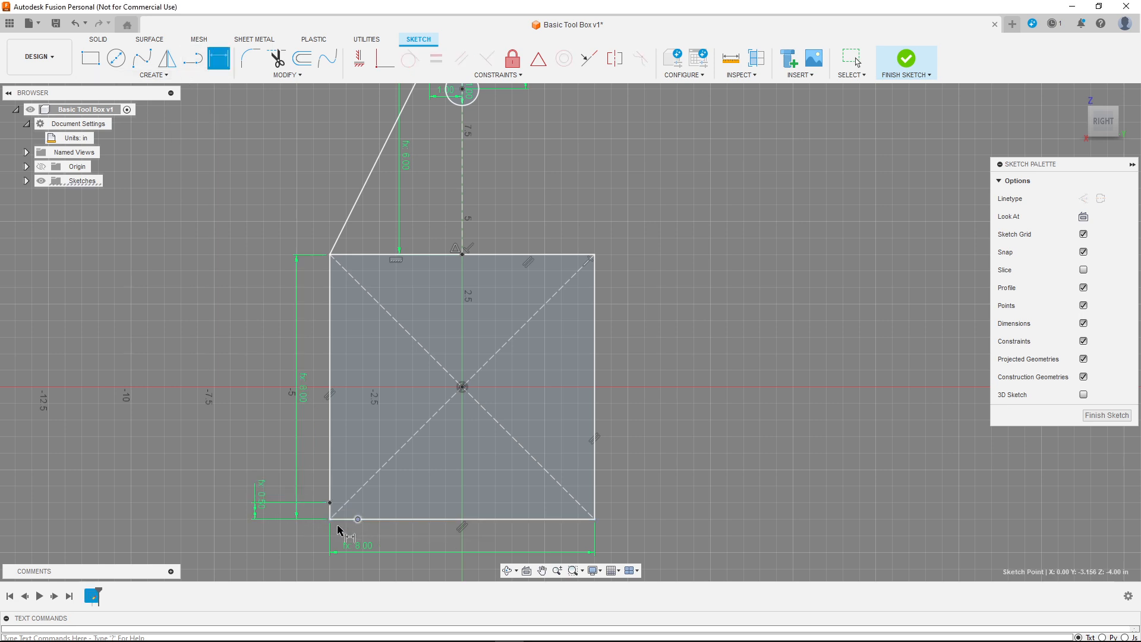
click(330, 519)
click(286, 545)
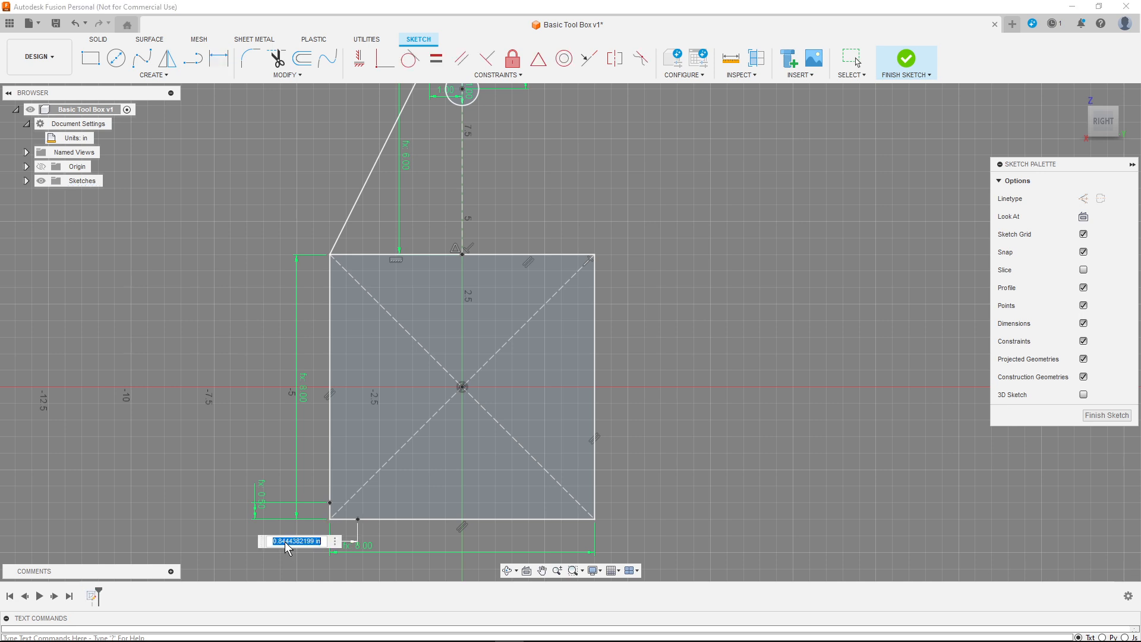
text(haand)
key(BackSpace)
key(BackSpace)
key(Return)
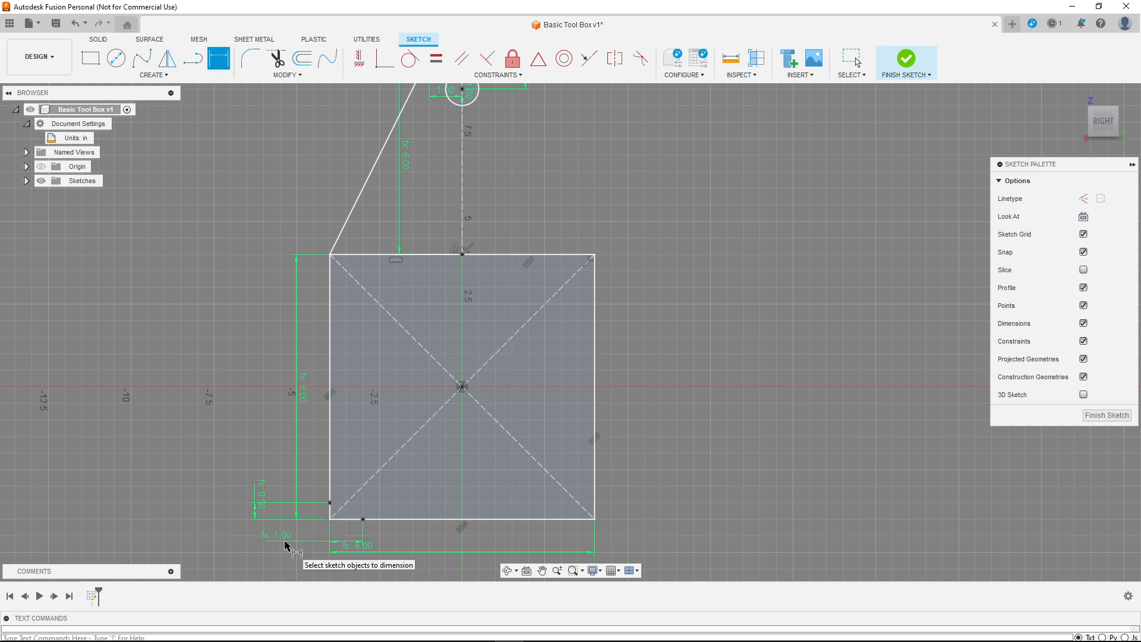
Step: Set the bottom-edge point's dimension to the WallThickness parameter
double_click(286, 542)
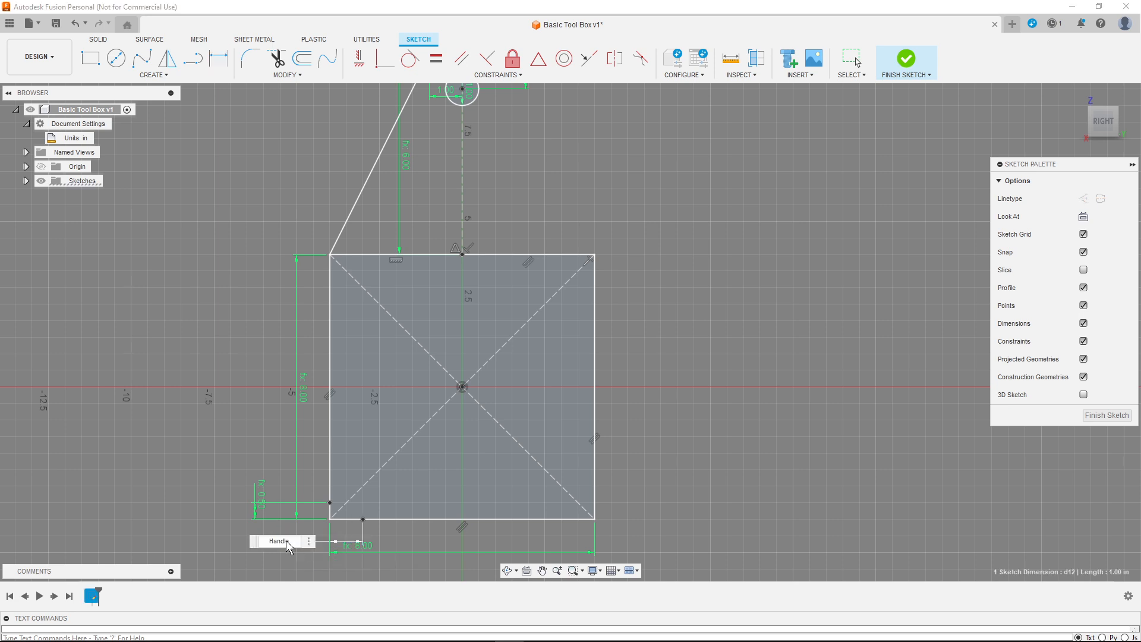
text(wa)
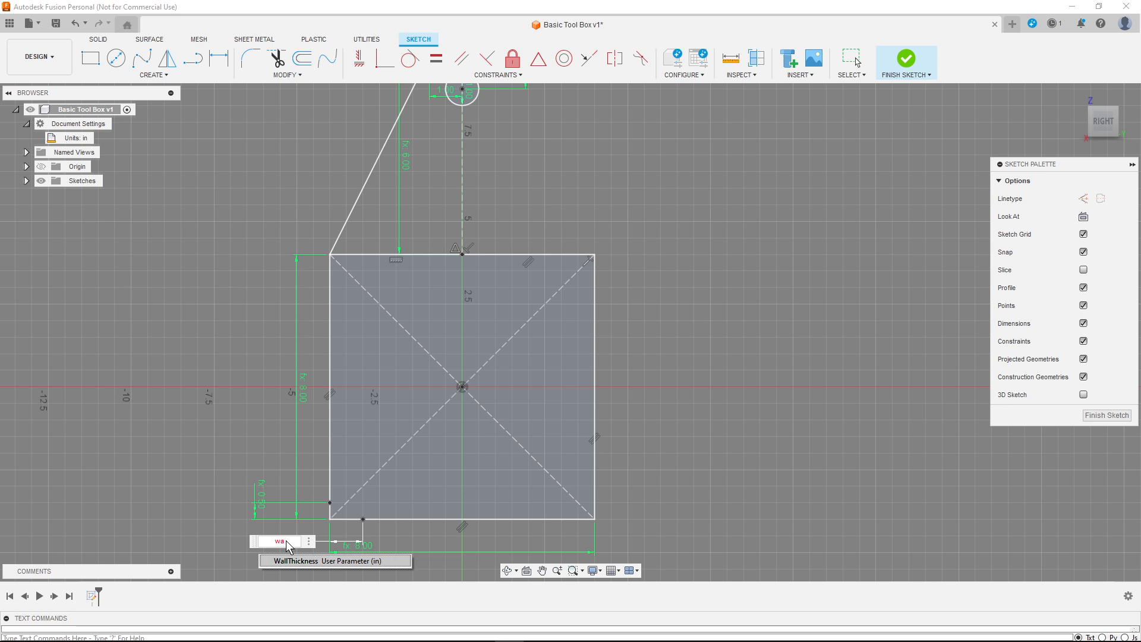
key(Return)
key(Return)
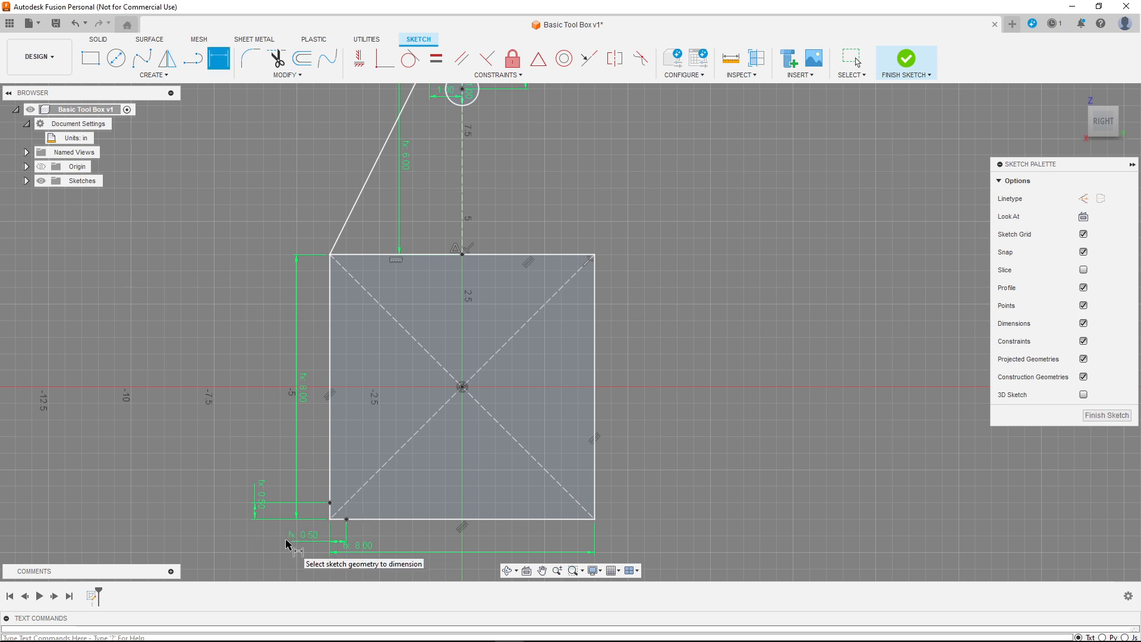
Step: Draw a vertical line from the bottom-edge point to the top edge and a horizontal line from the left-edge point to the right edge
click(193, 59)
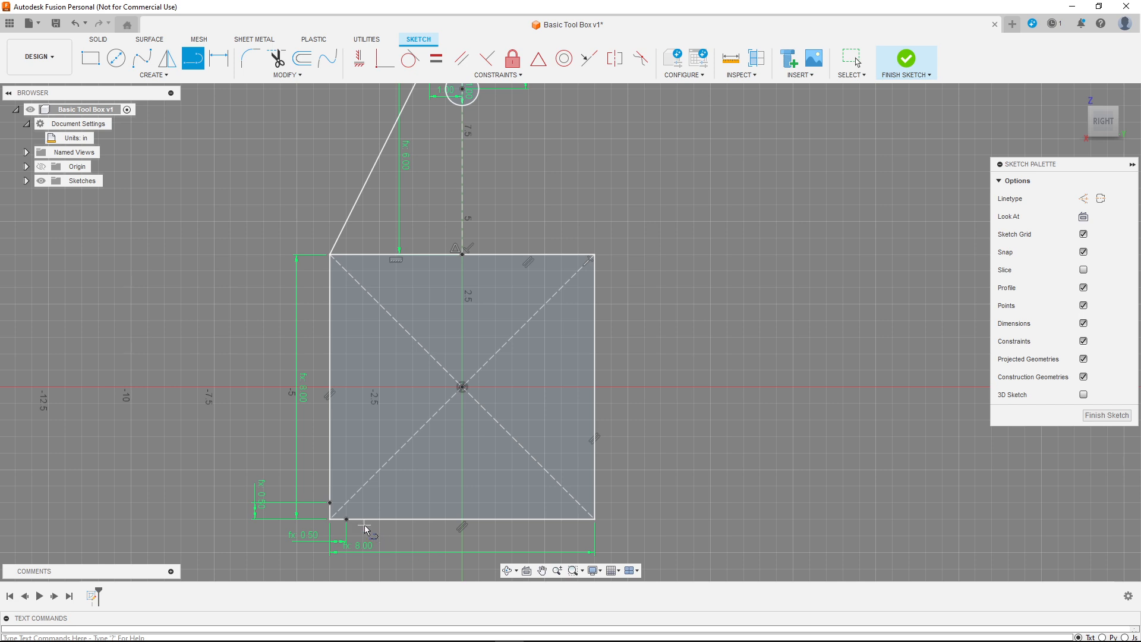
click(342, 509)
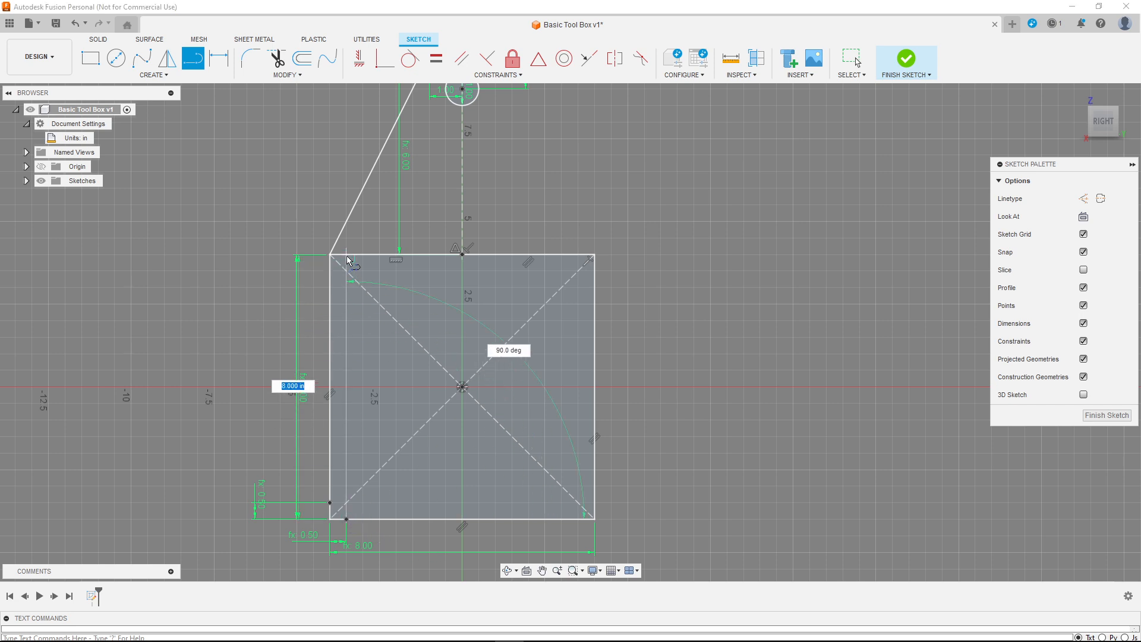
key(Return)
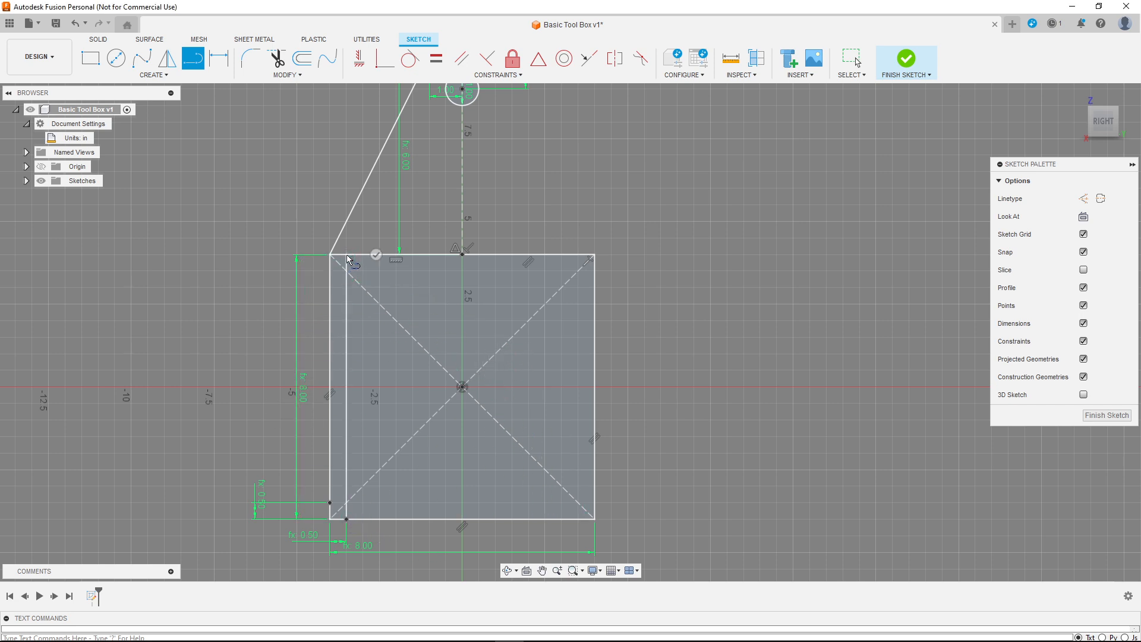
click(330, 503)
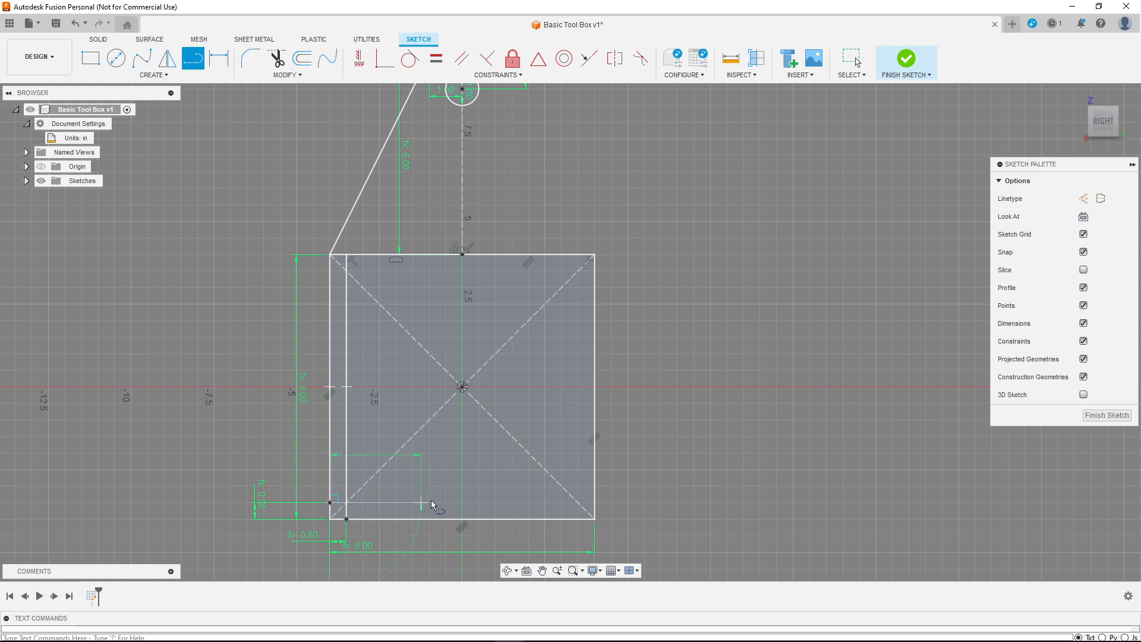
double_click(595, 503)
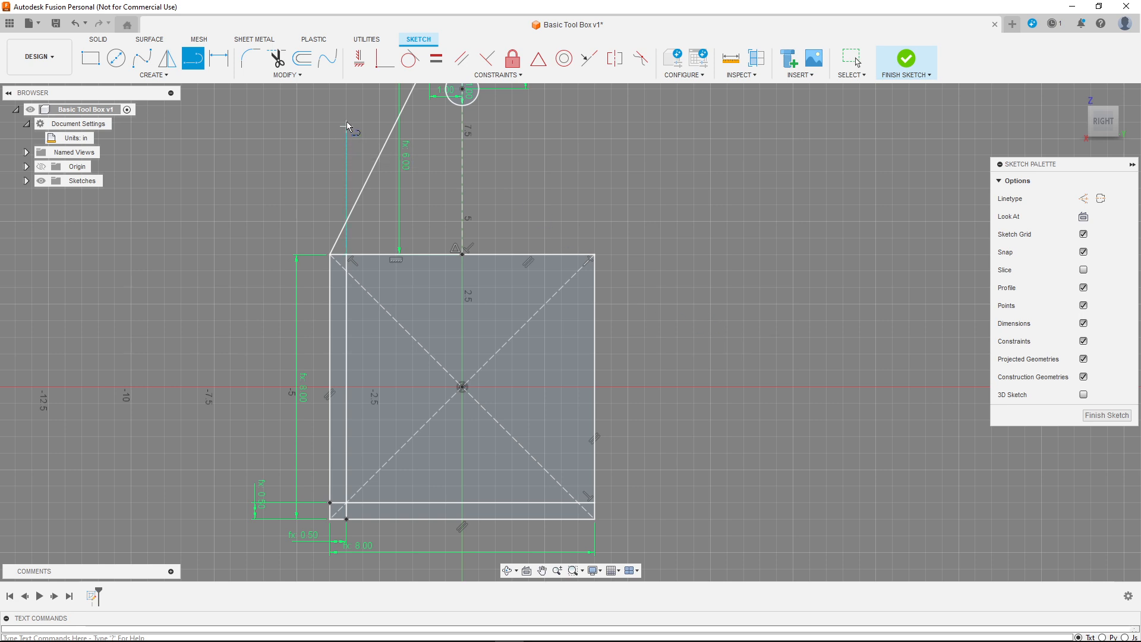
Step: Mirror the short top line, the slanted line and the inner vertical line about the vertical construction line, and finish the sketch
click(169, 67)
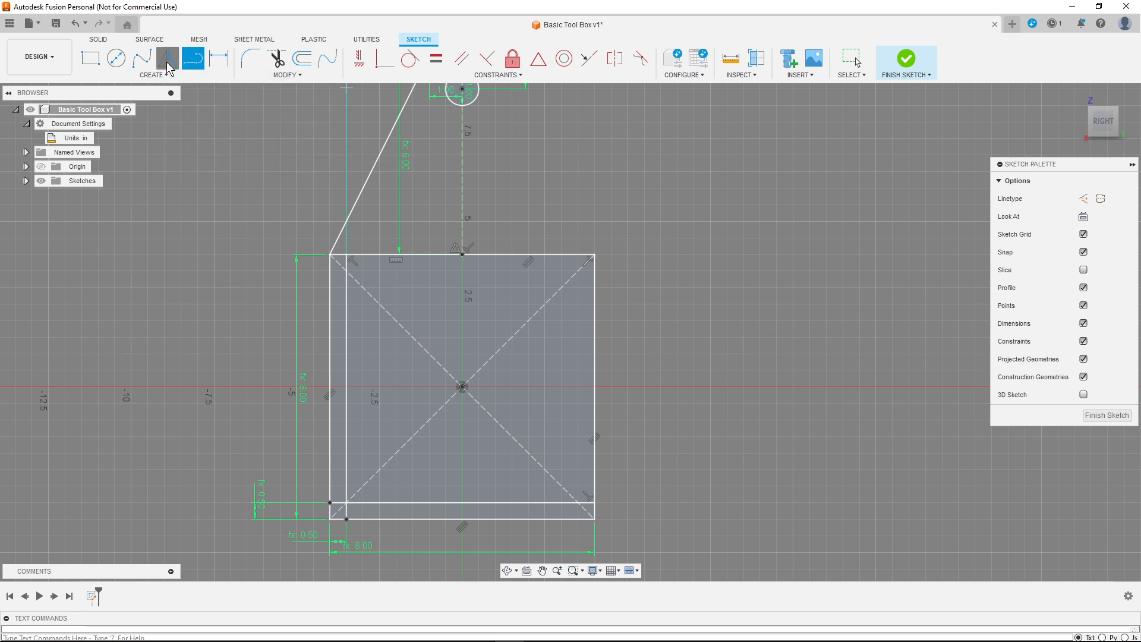
click(543, 570)
drag(444, 179, 440, 236)
scroll(440, 236, down, 1)
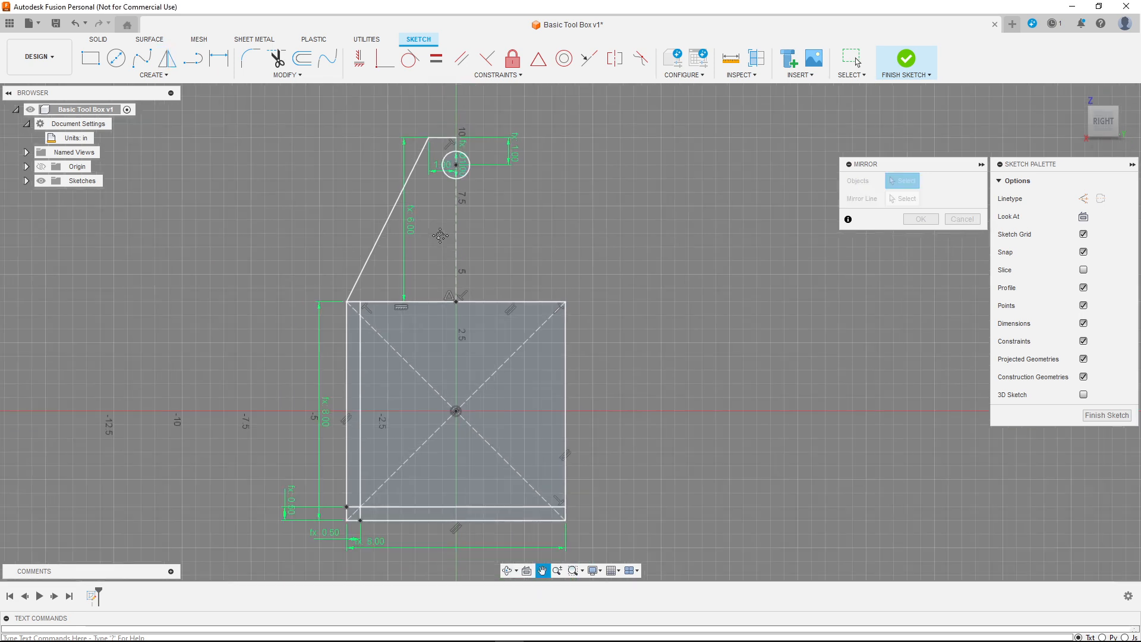
key(Escape)
click(440, 138)
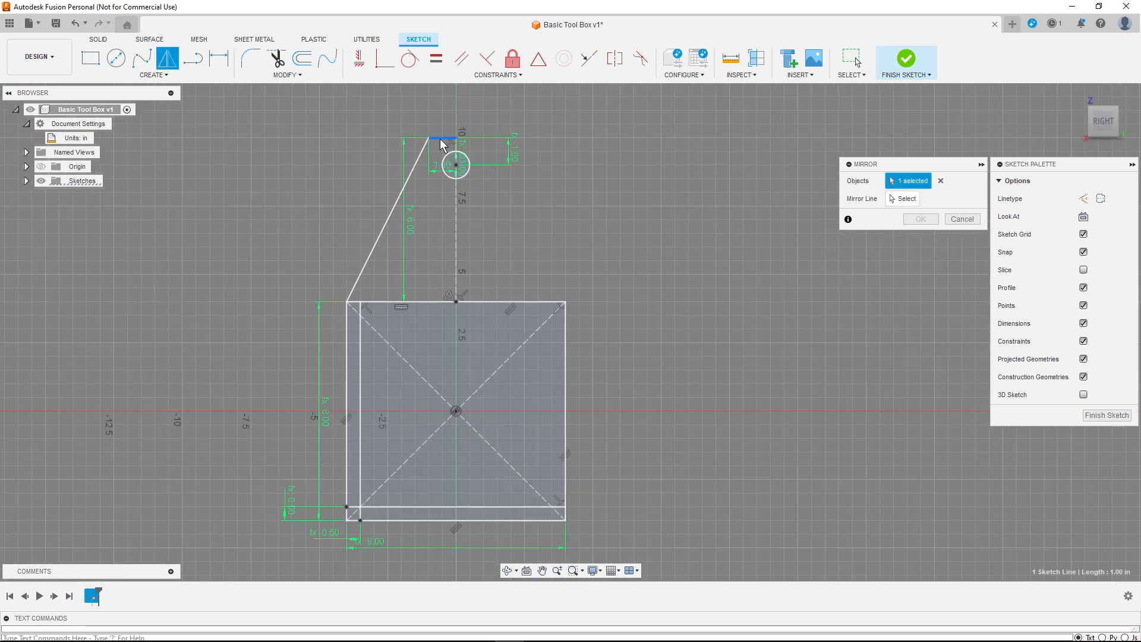
click(410, 179)
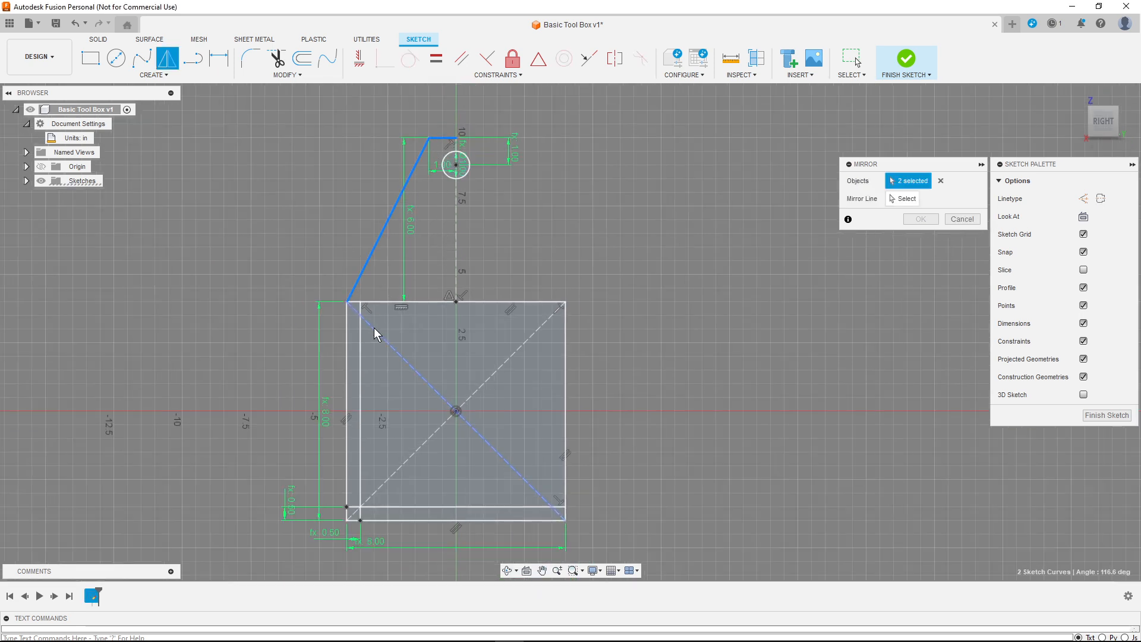
click(361, 363)
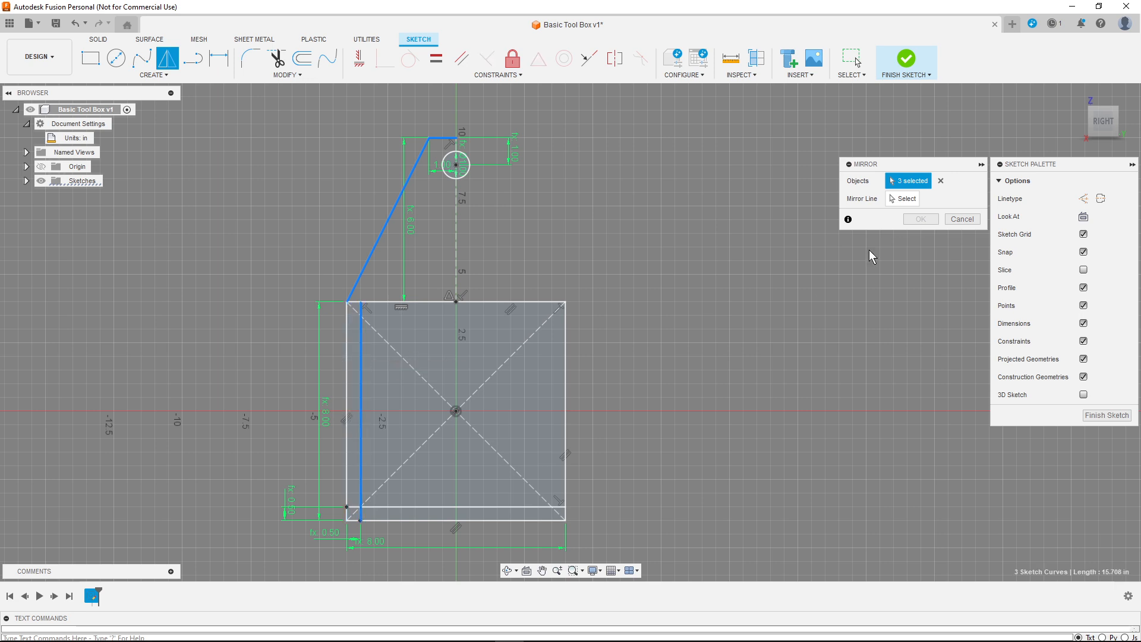
click(902, 201)
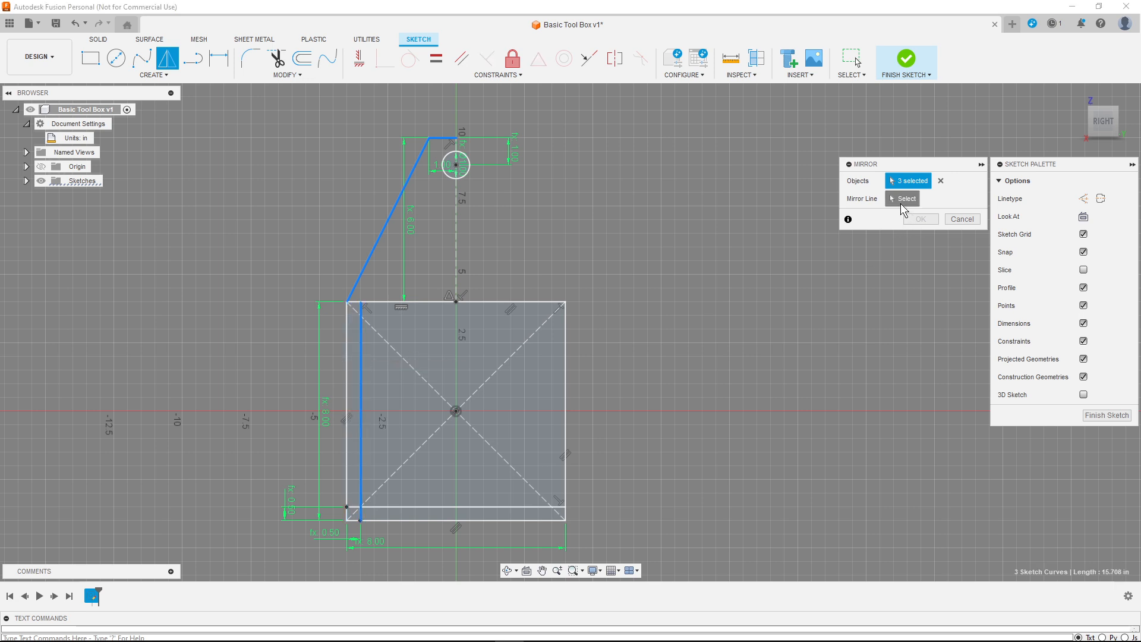
click(455, 226)
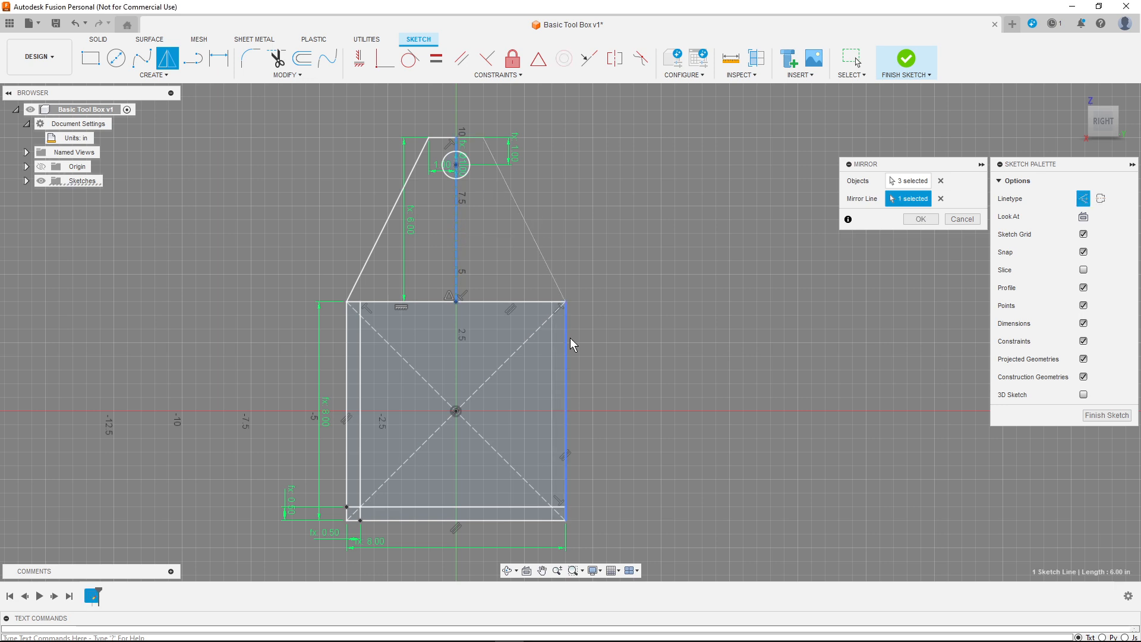
click(919, 228)
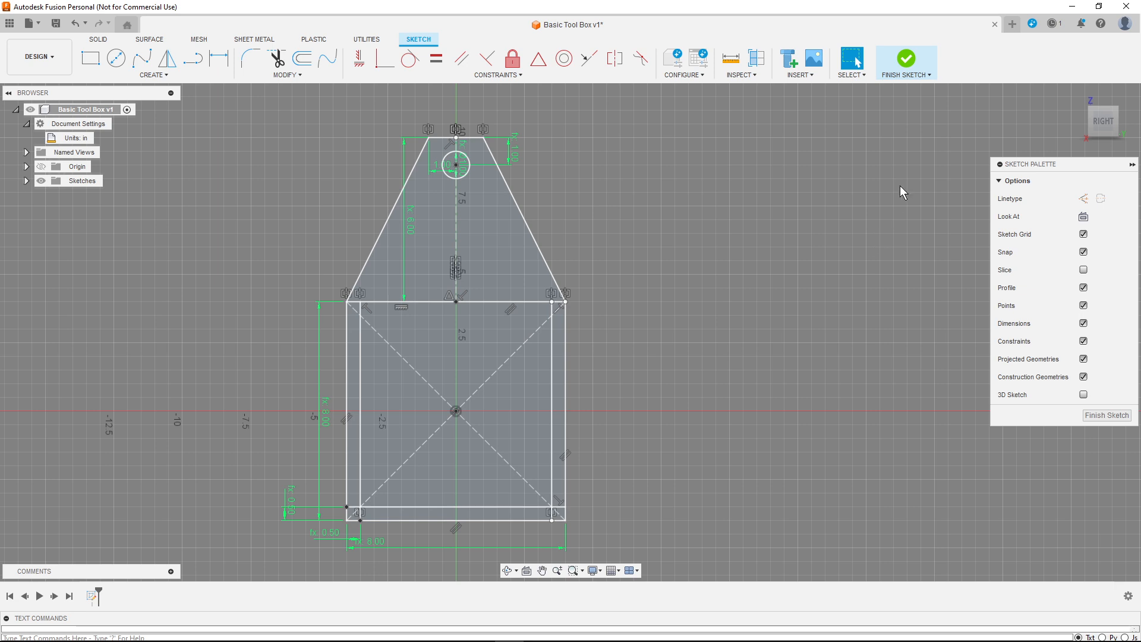
click(906, 63)
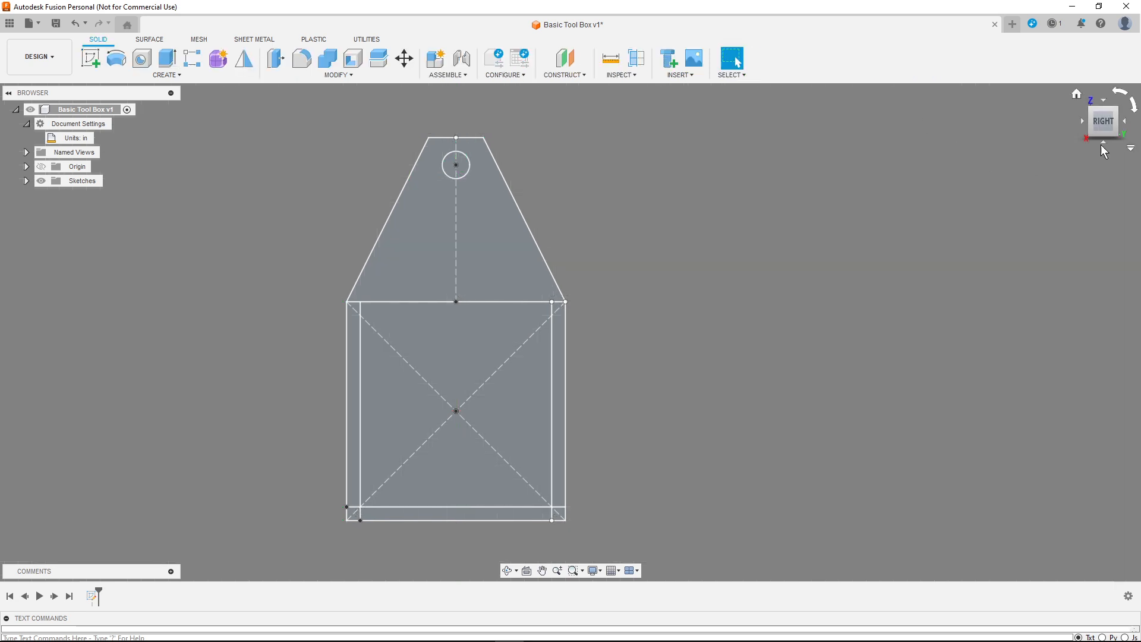
drag(1097, 126, 940, 197)
drag(1107, 127, 1136, 127)
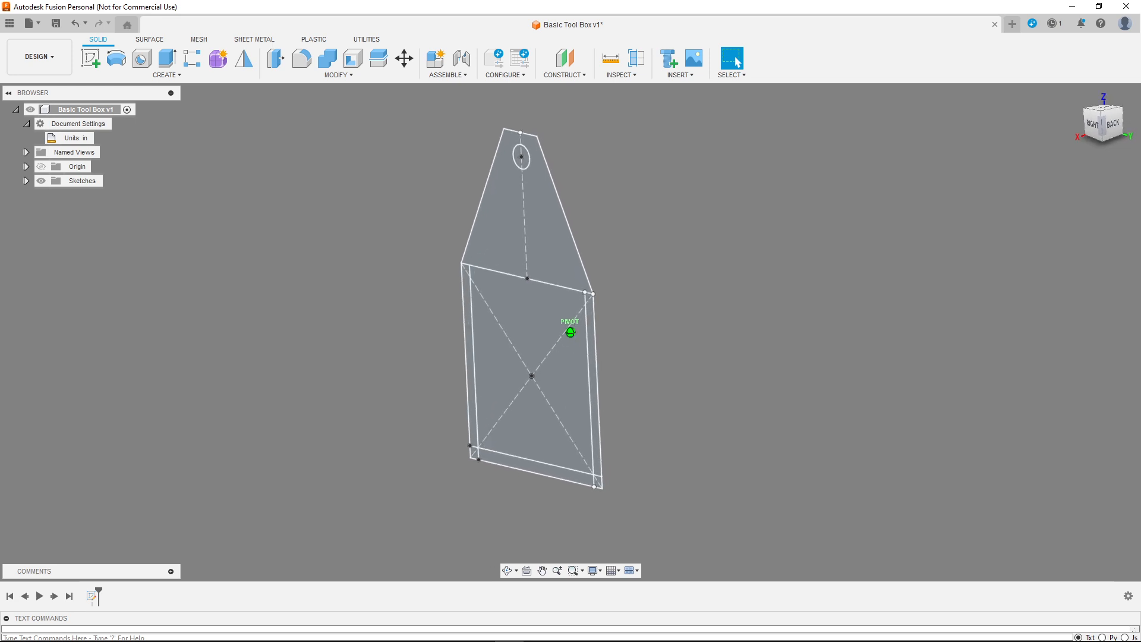
click(167, 59)
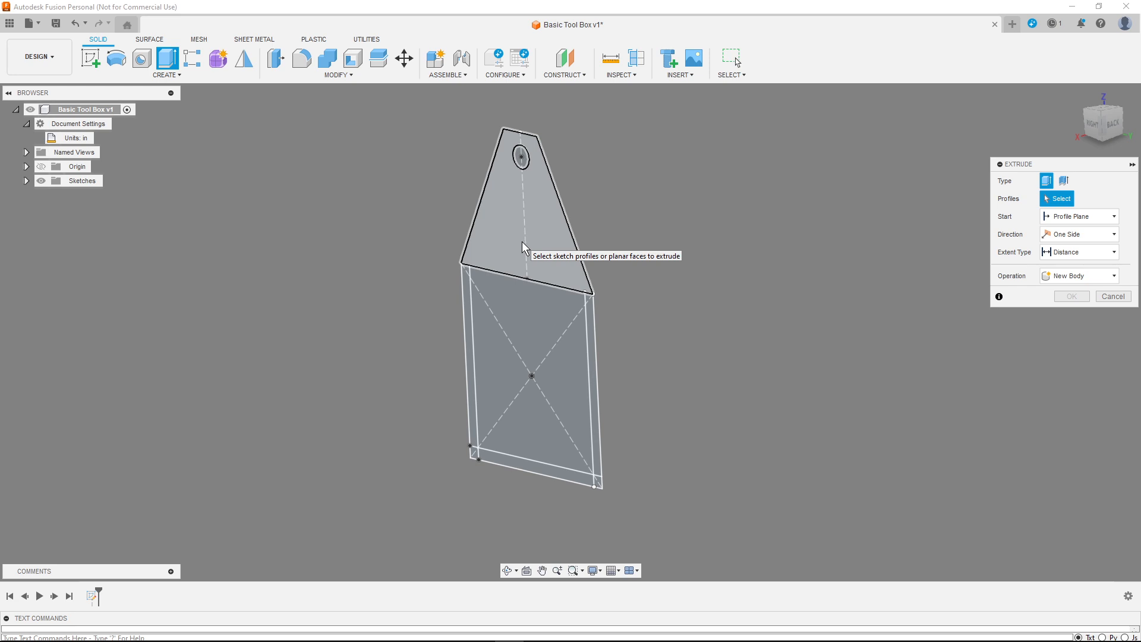
click(522, 248)
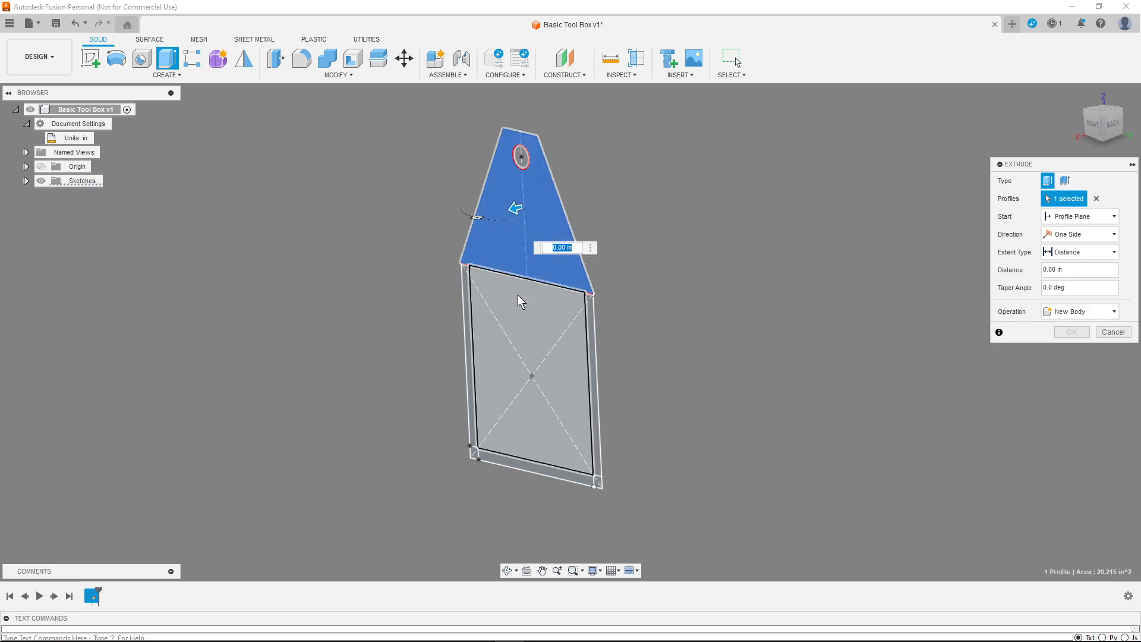
click(520, 329)
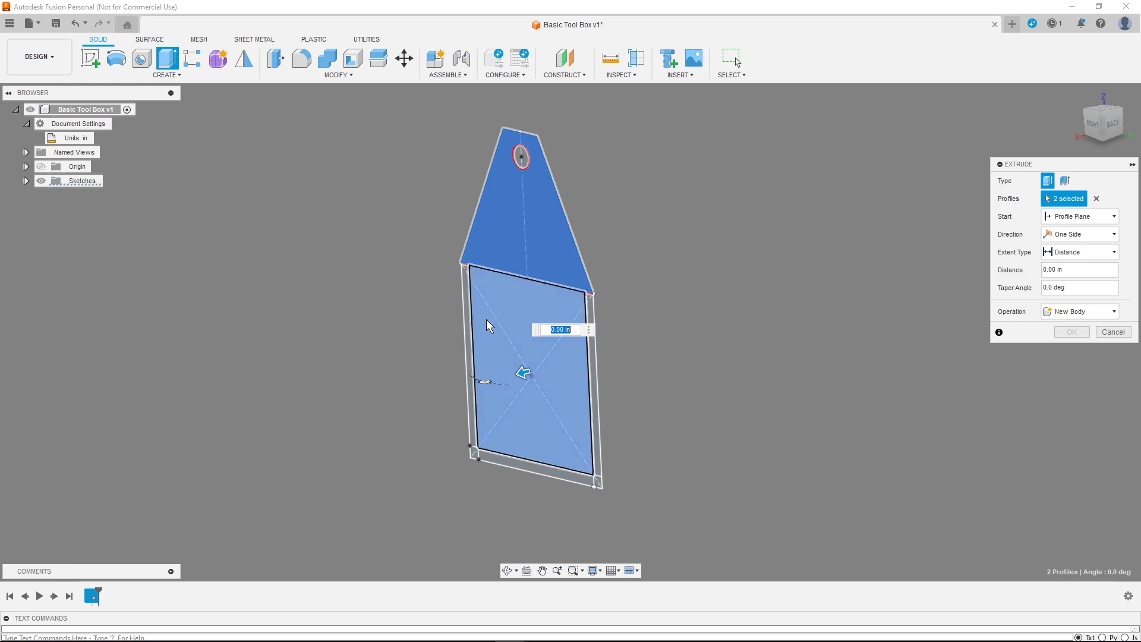
click(465, 357)
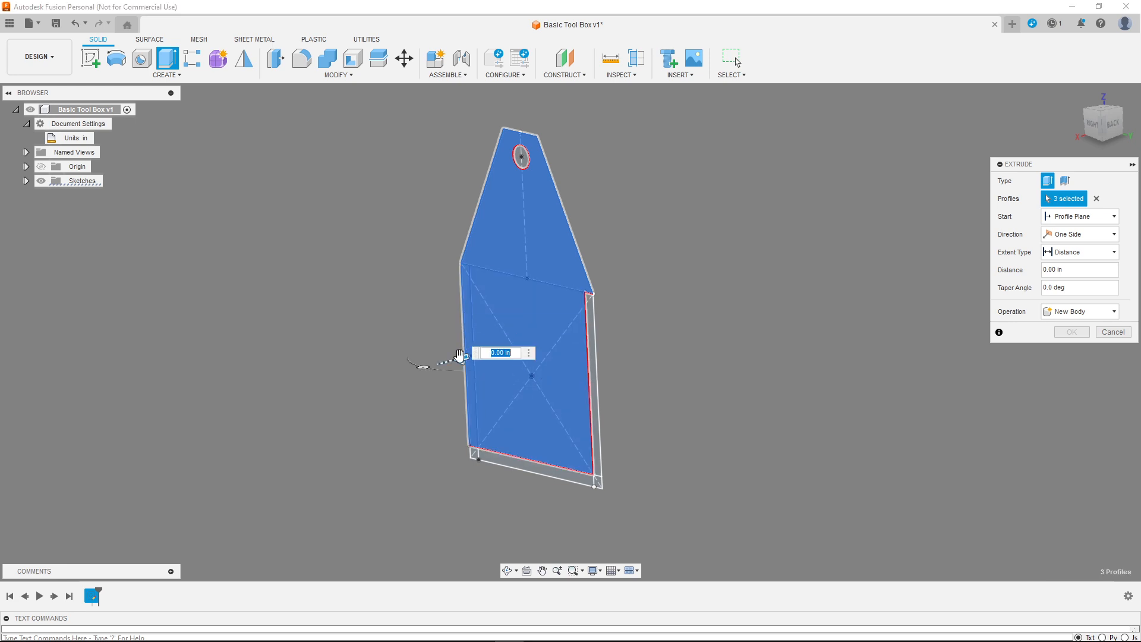
click(474, 458)
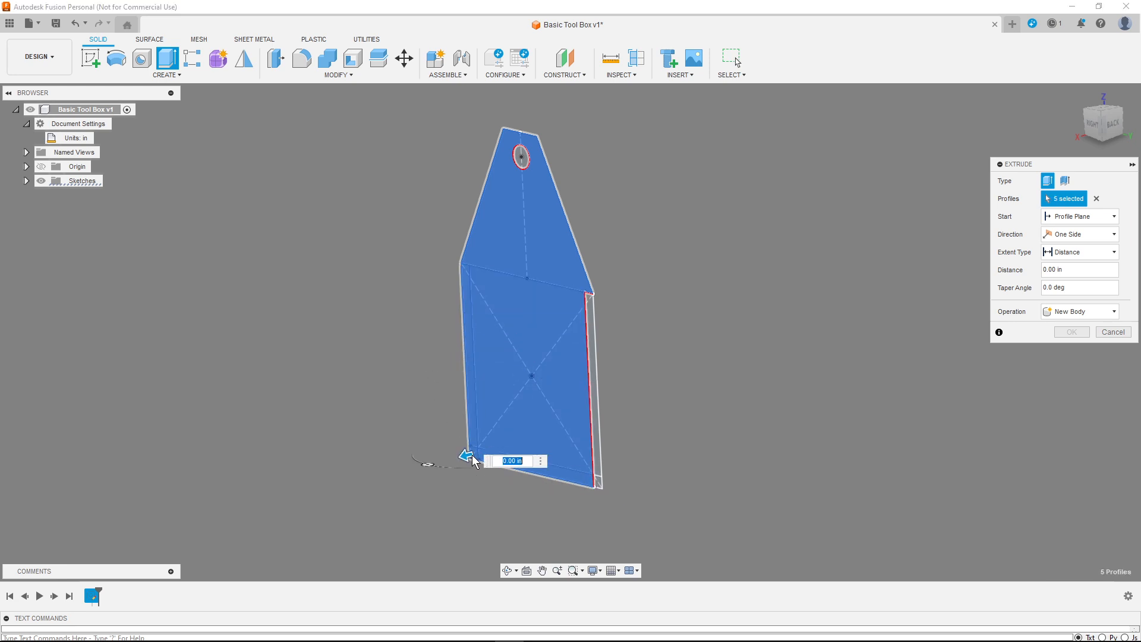
click(596, 482)
click(598, 473)
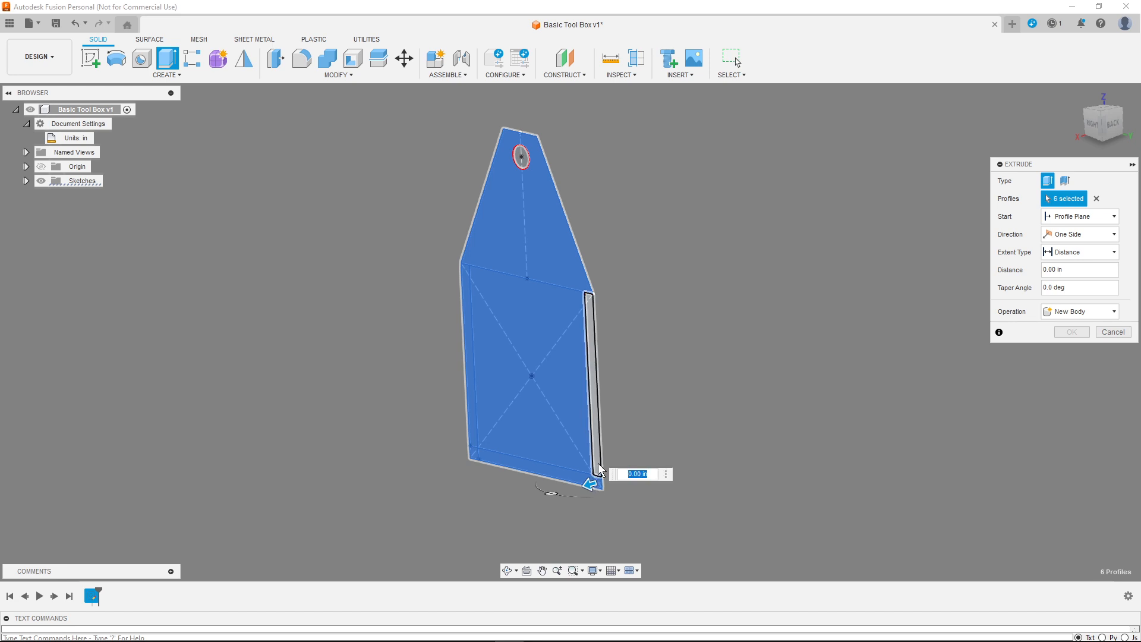
click(599, 470)
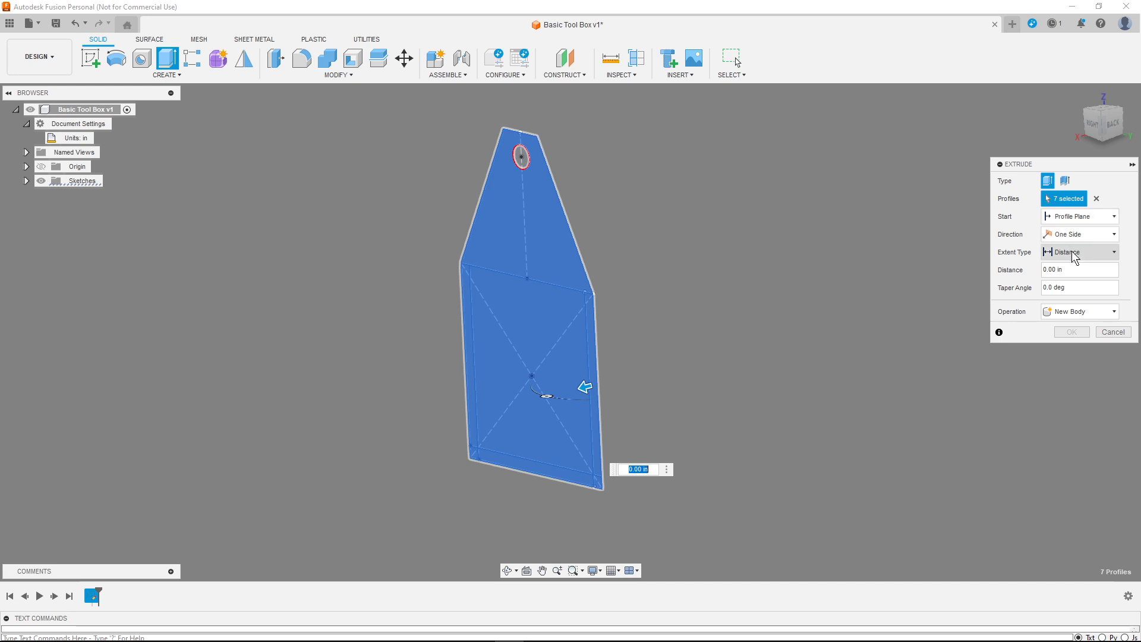
click(1075, 256)
click(1075, 255)
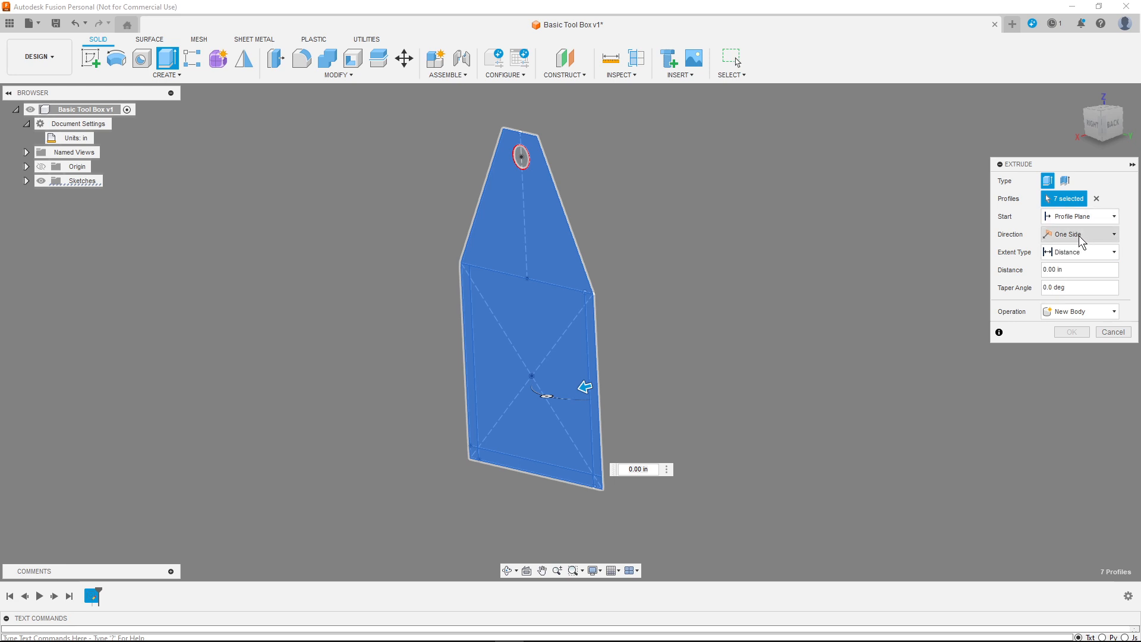
click(1080, 241)
click(1077, 275)
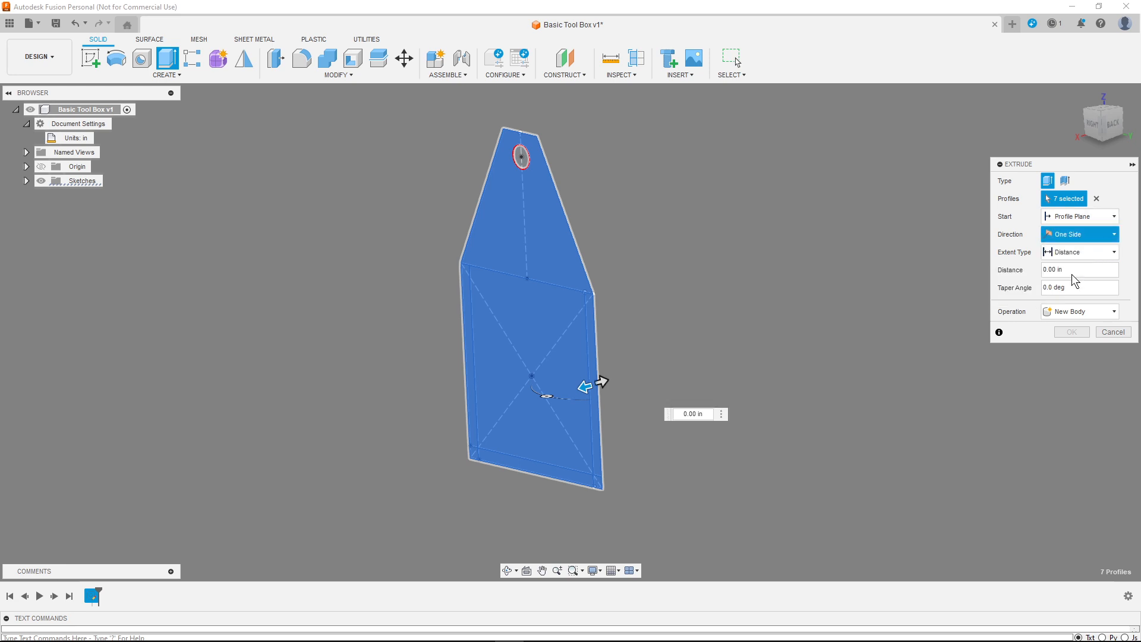
click(1078, 255)
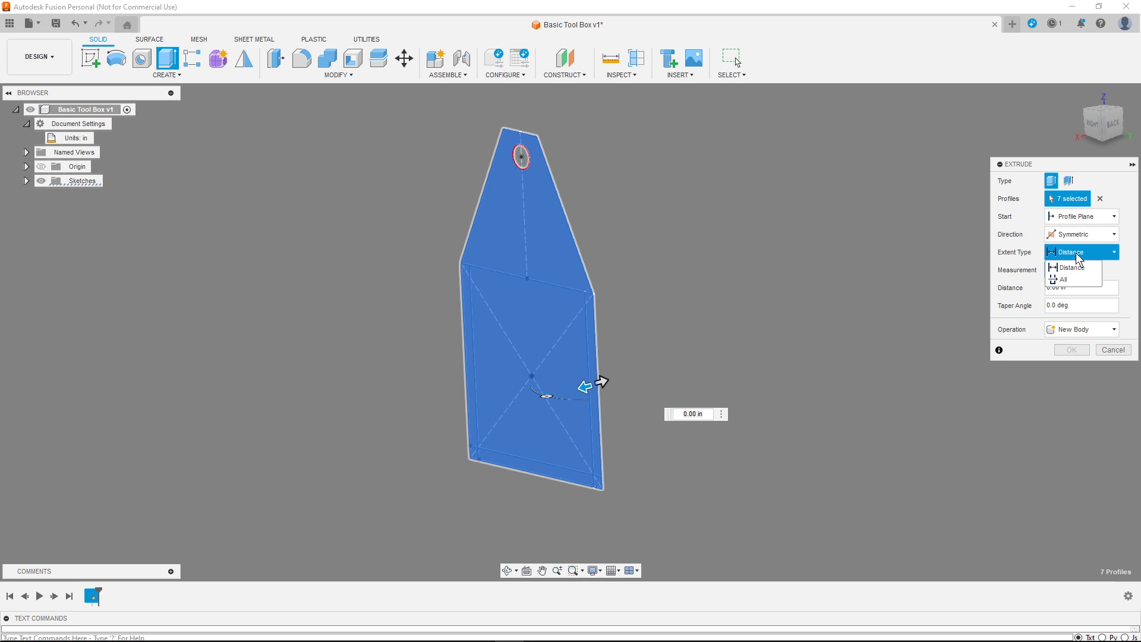
click(1079, 256)
click(1080, 217)
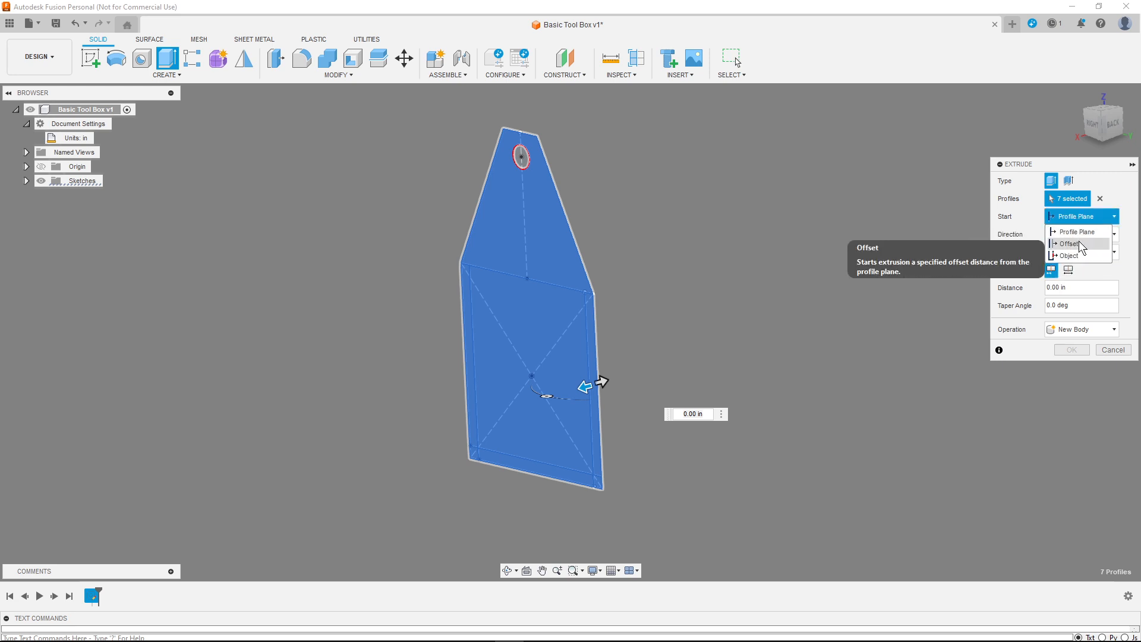
click(1080, 243)
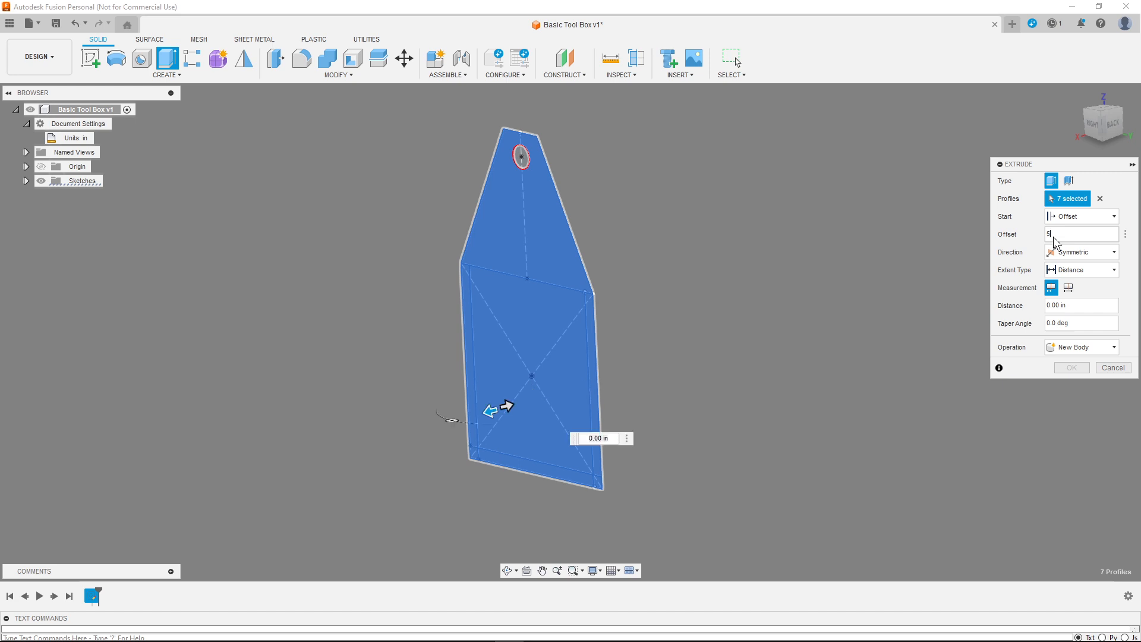
click(1113, 368)
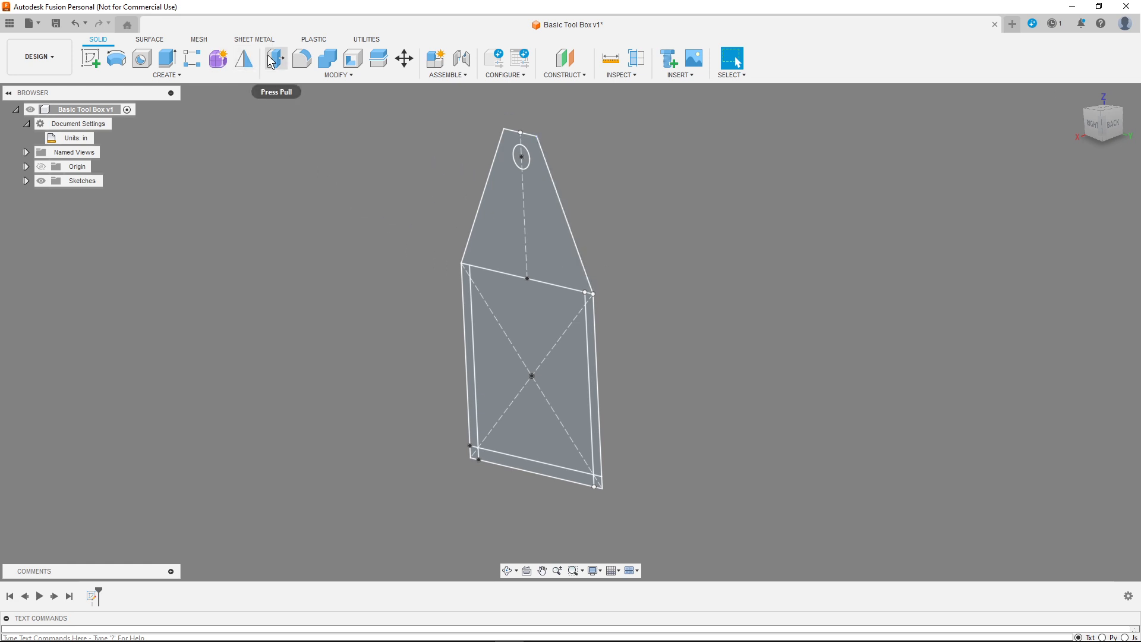
Step: Extrude the two side-wall strips, the bottom strip and both lower corner profiles 6 in as a new body
click(167, 58)
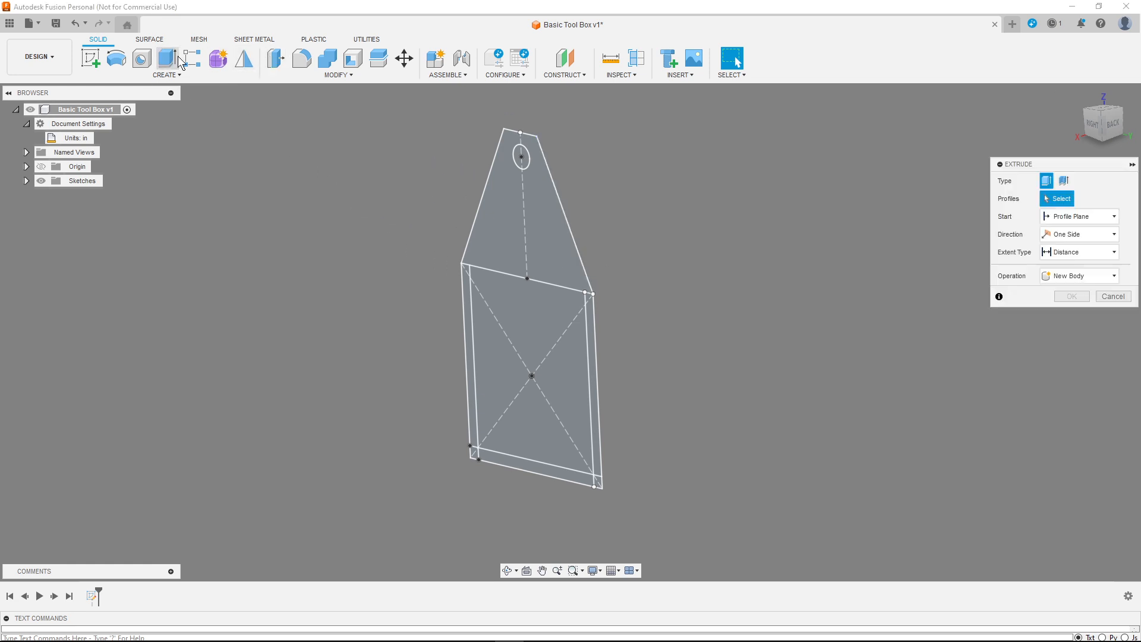
click(467, 304)
click(476, 455)
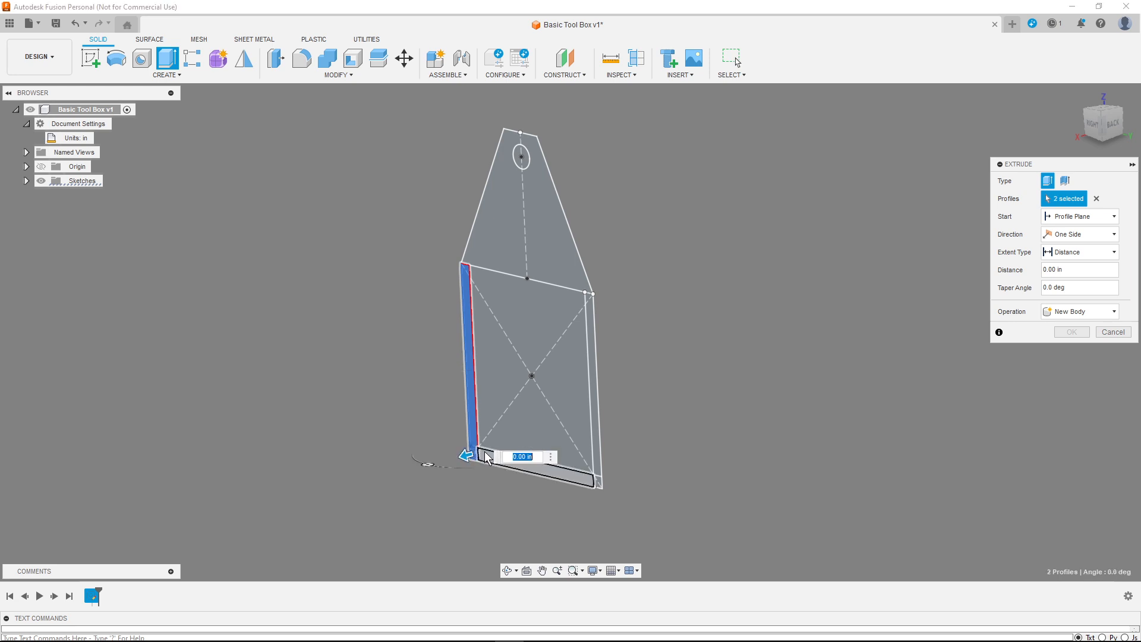
click(488, 466)
click(596, 425)
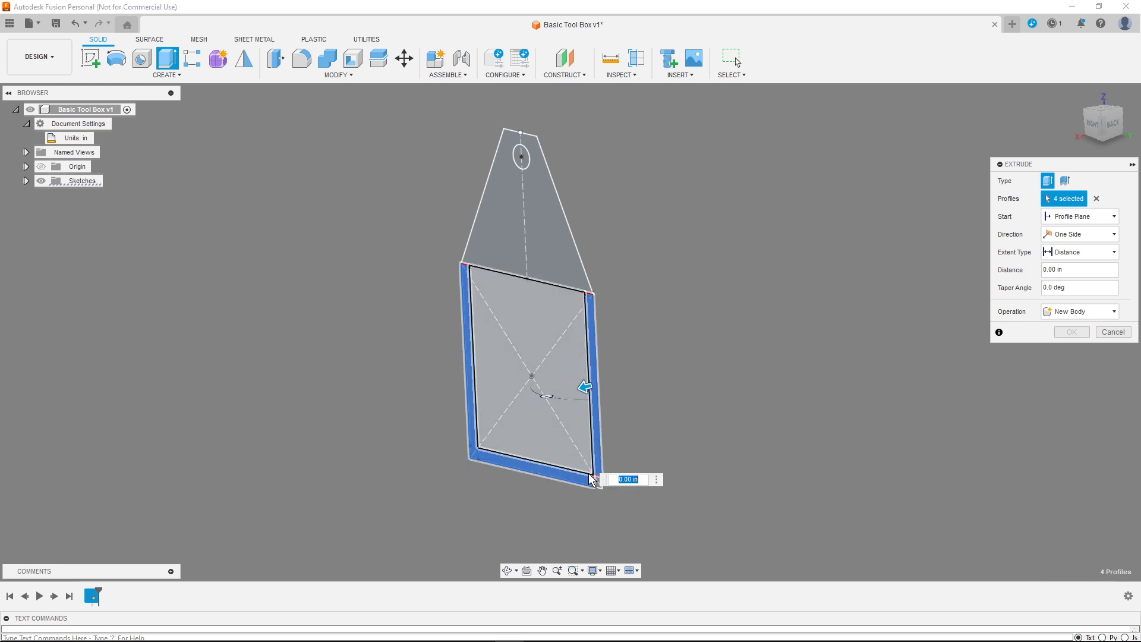
click(591, 478)
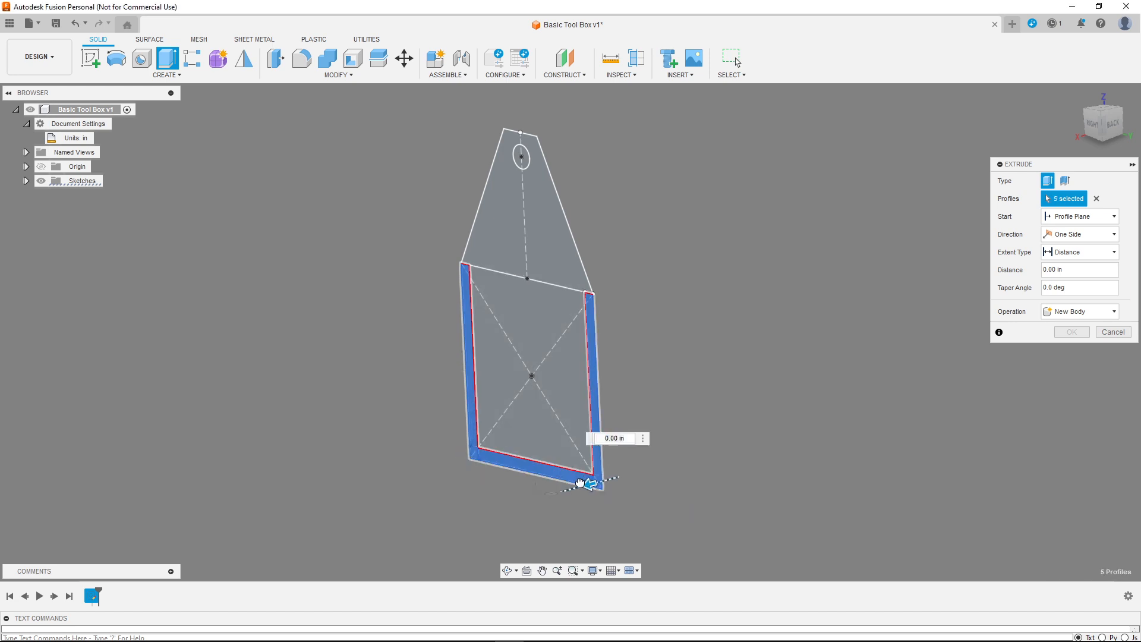
drag(587, 480, 438, 520)
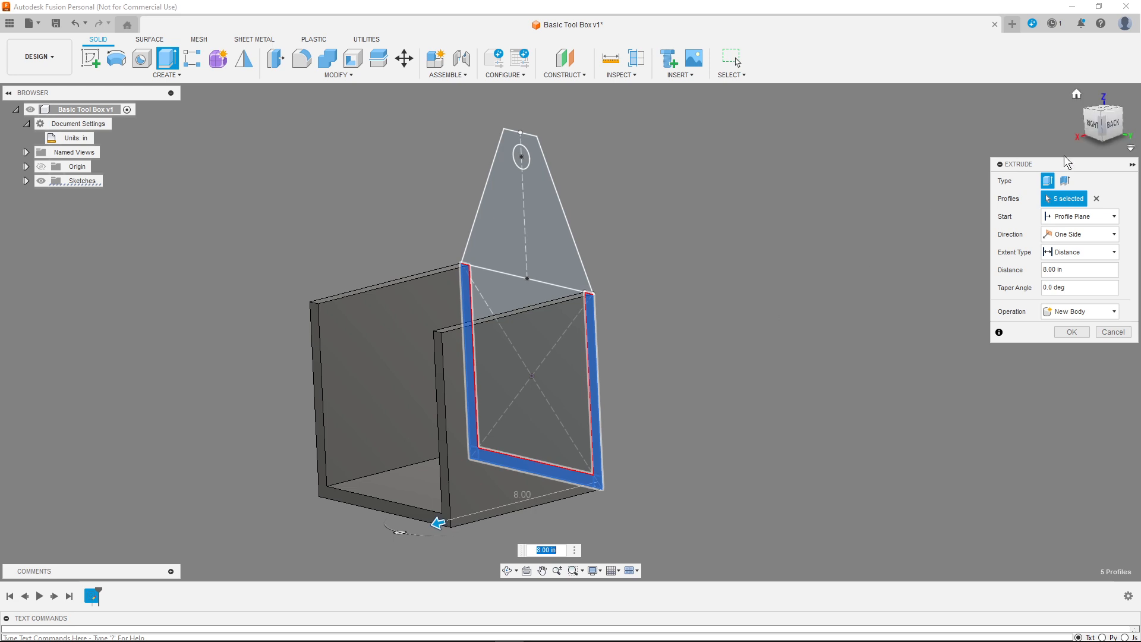
click(1120, 130)
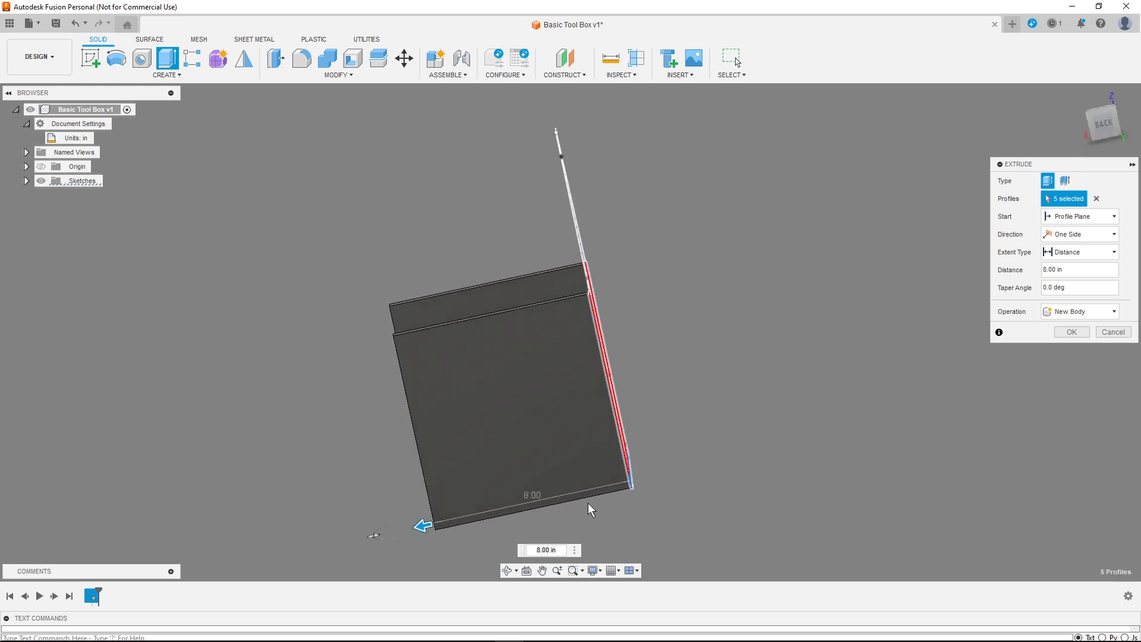
click(544, 550)
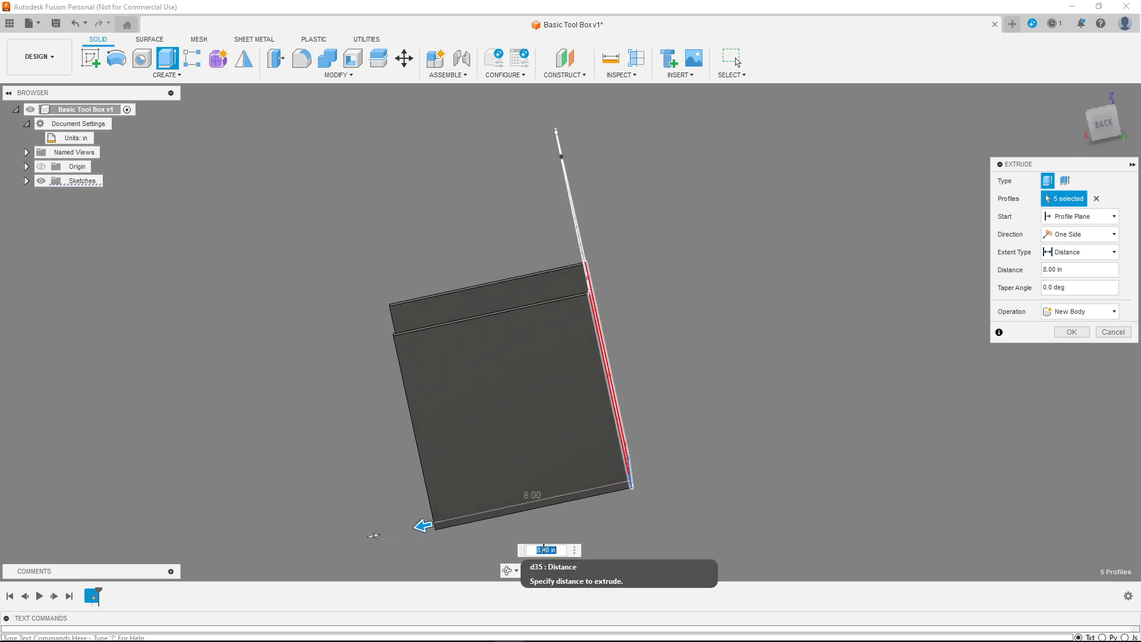
text(6)
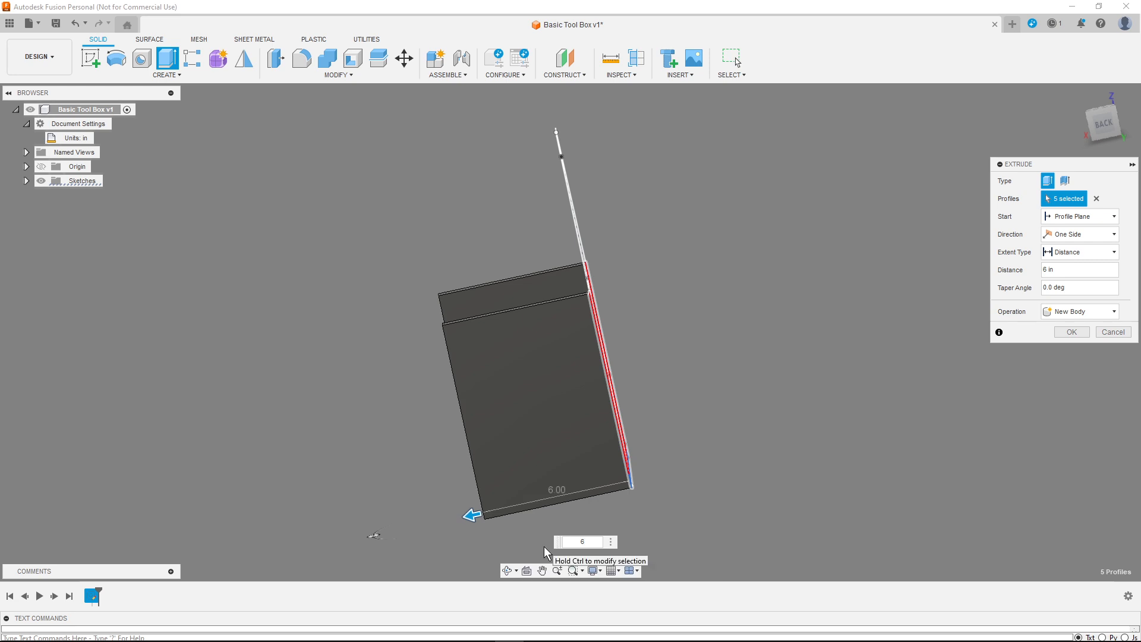
key(Return)
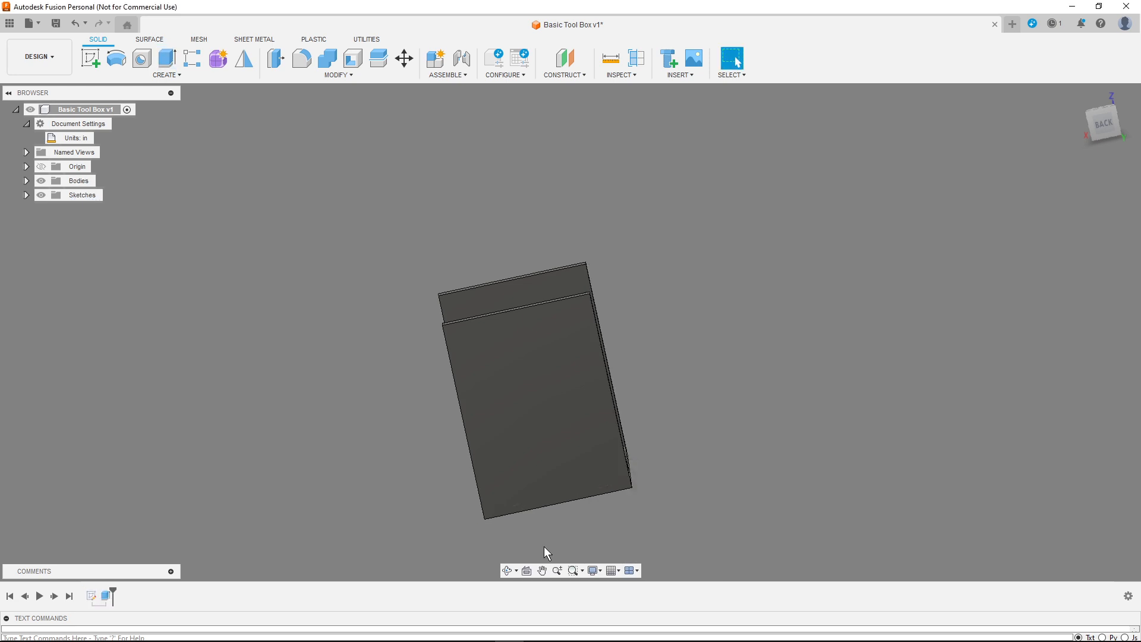
Step: Show Sketch1 again and hide the bodies
mouse_move(1109, 122)
mouse_down()
mouse_move(1125, 121)
mouse_move(1111, 127)
mouse_up()
click(26, 195)
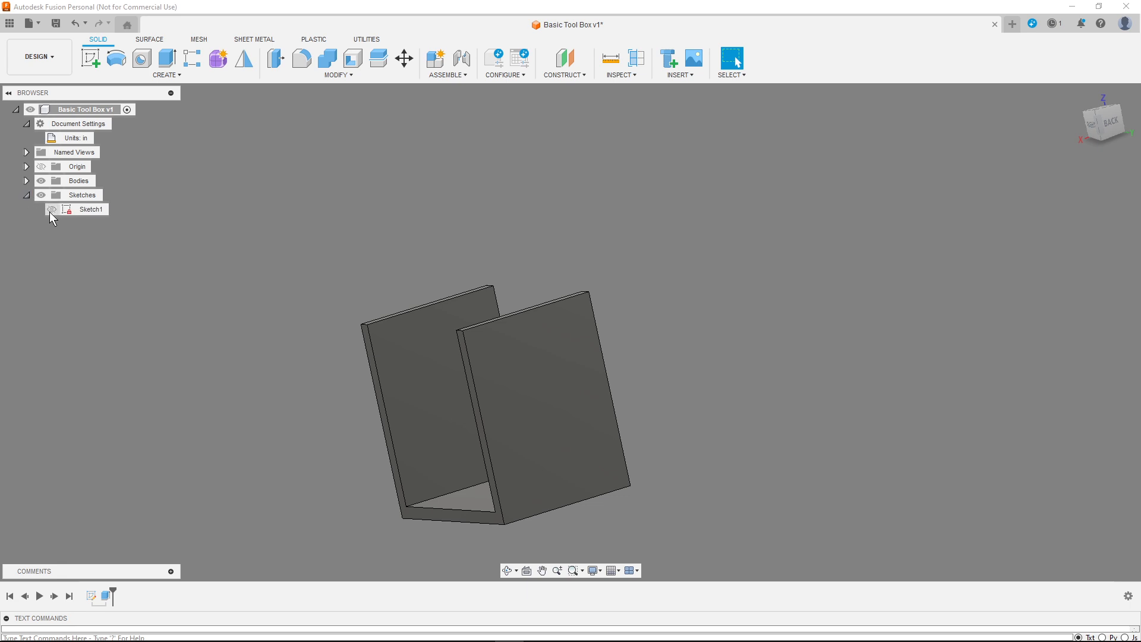
click(51, 210)
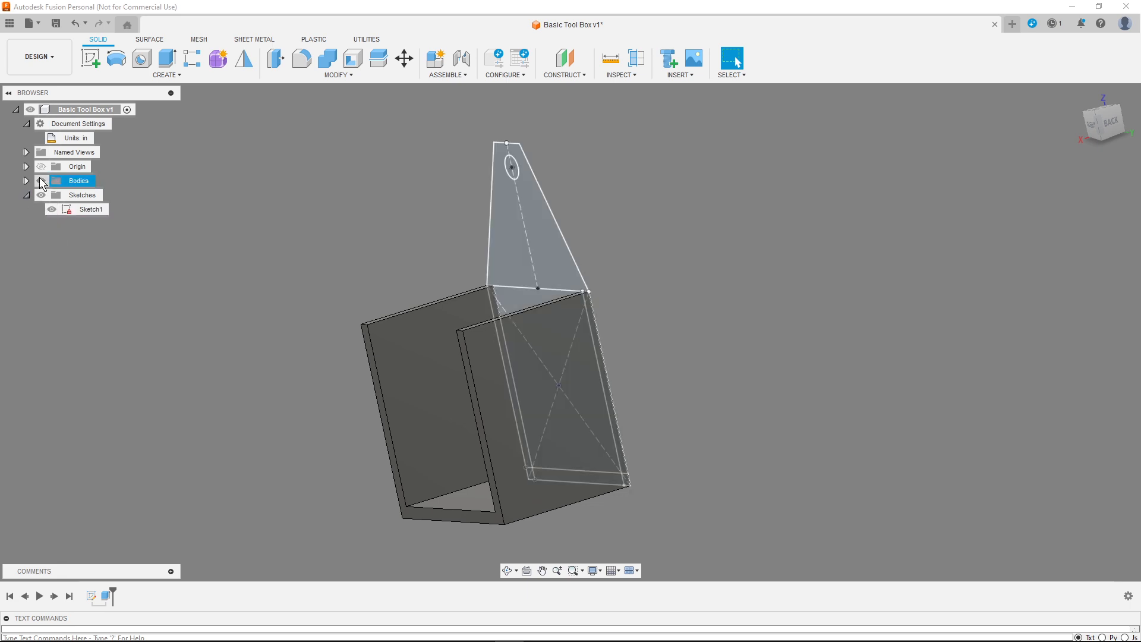
click(41, 180)
Step: Start an Extrude using all profiles of the end-panel sketch except the handle hole circle
mouse_move(350, 88)
mouse_down()
mouse_move(672, 429)
mouse_move(743, 533)
mouse_up()
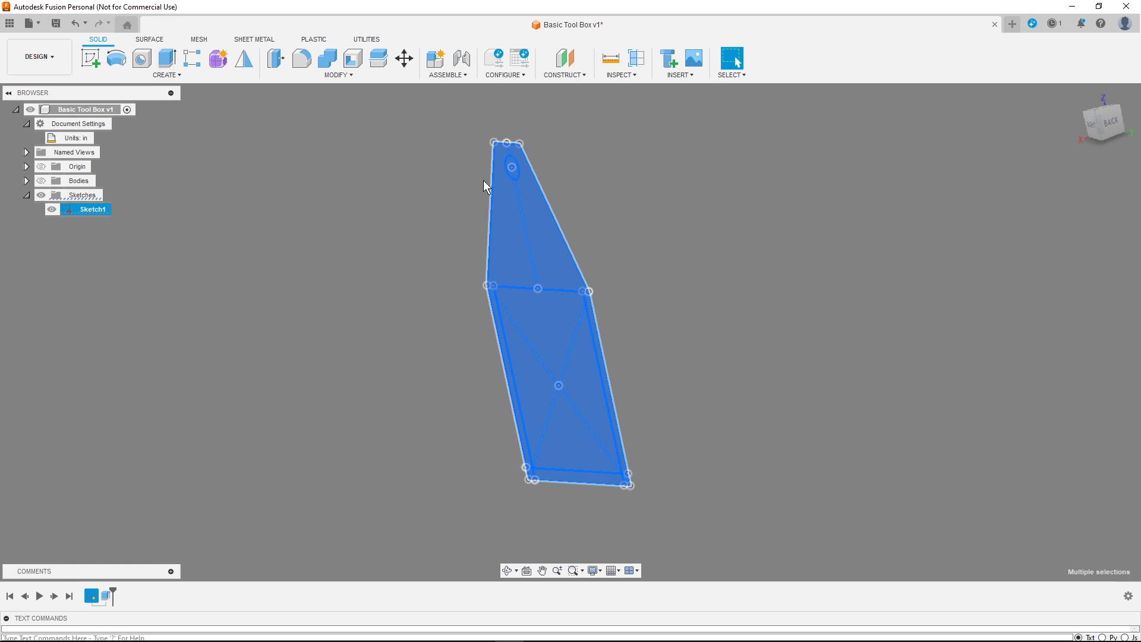
drag(1101, 119, 1113, 132)
click(1094, 124)
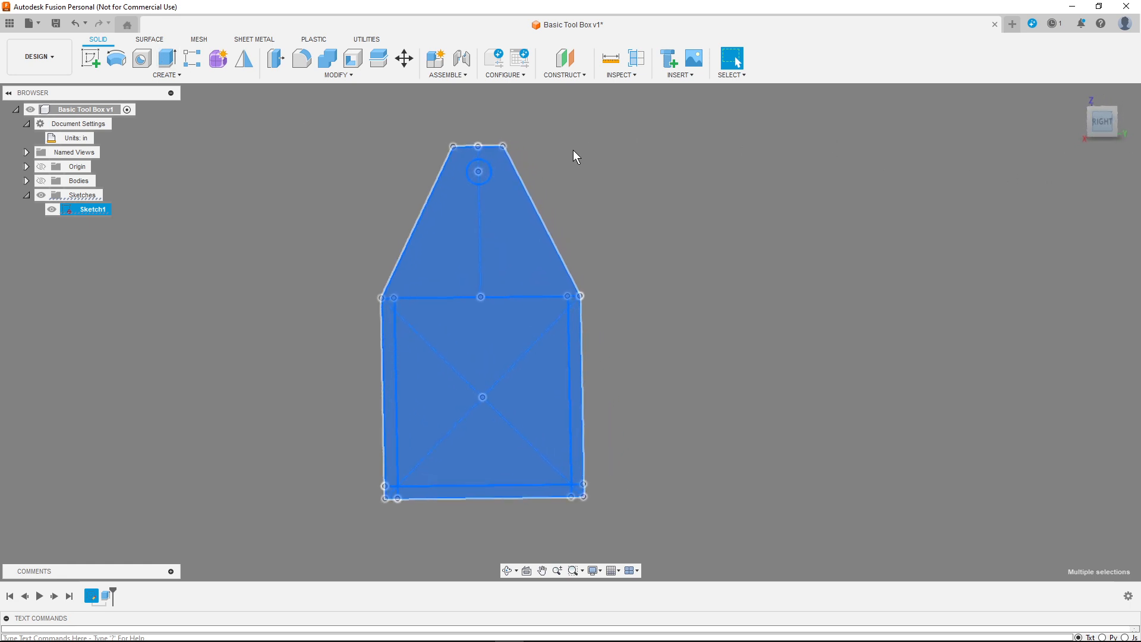
click(483, 177)
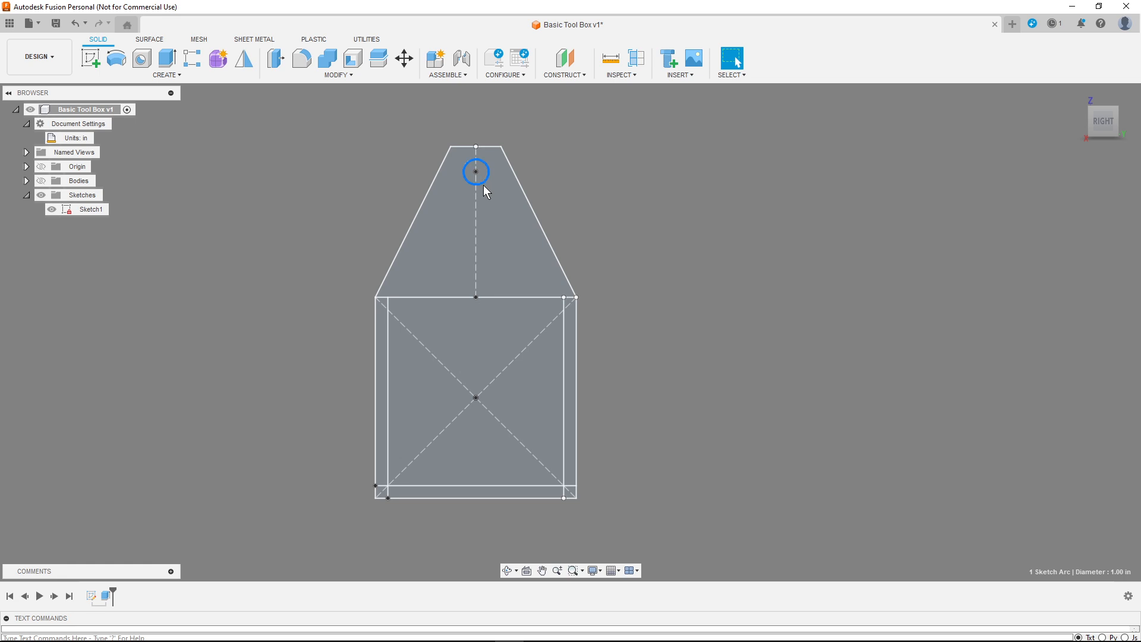
click(288, 138)
drag(273, 101, 772, 517)
key(e)
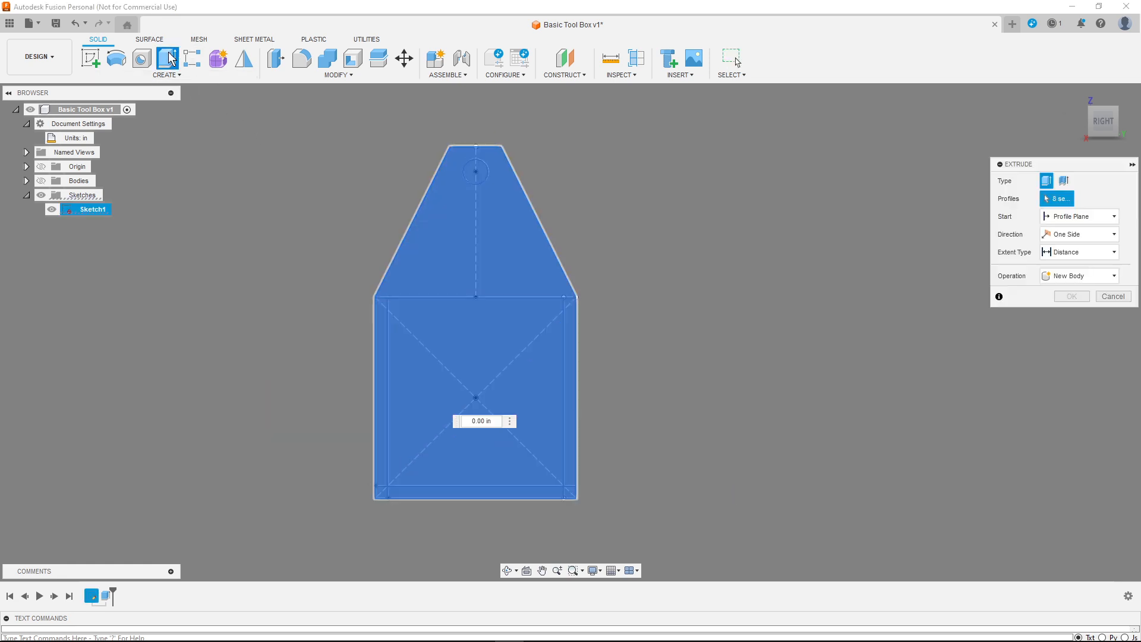
click(469, 173)
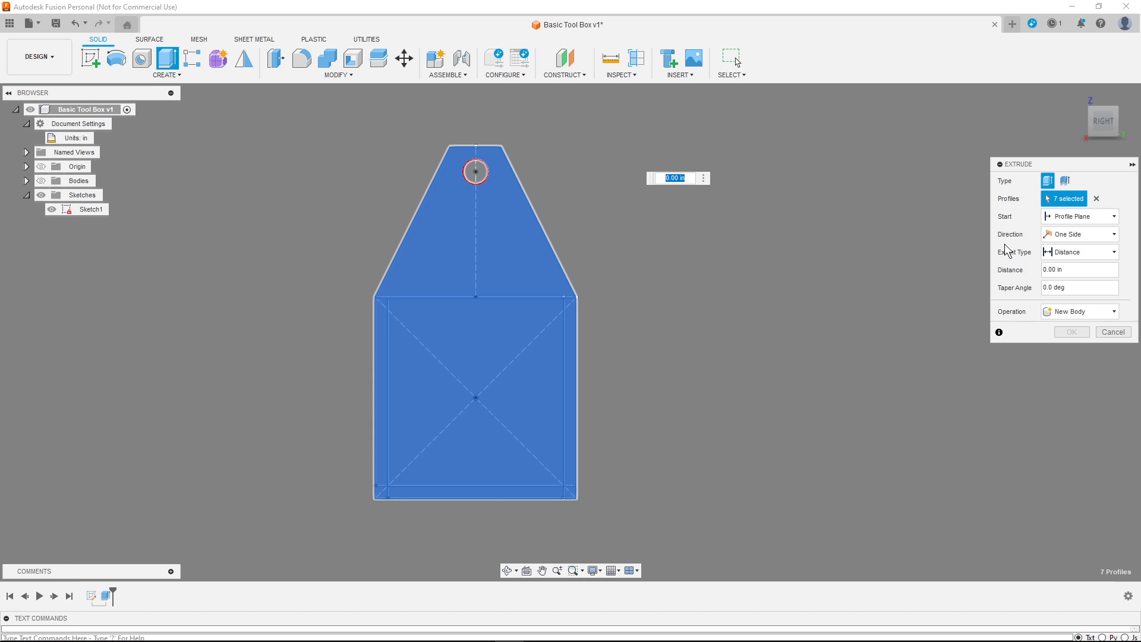
Step: Show the bodies and extrude the end panel 1 in from the open end face of the walls, joined to the body, hiding Sketch1
click(40, 181)
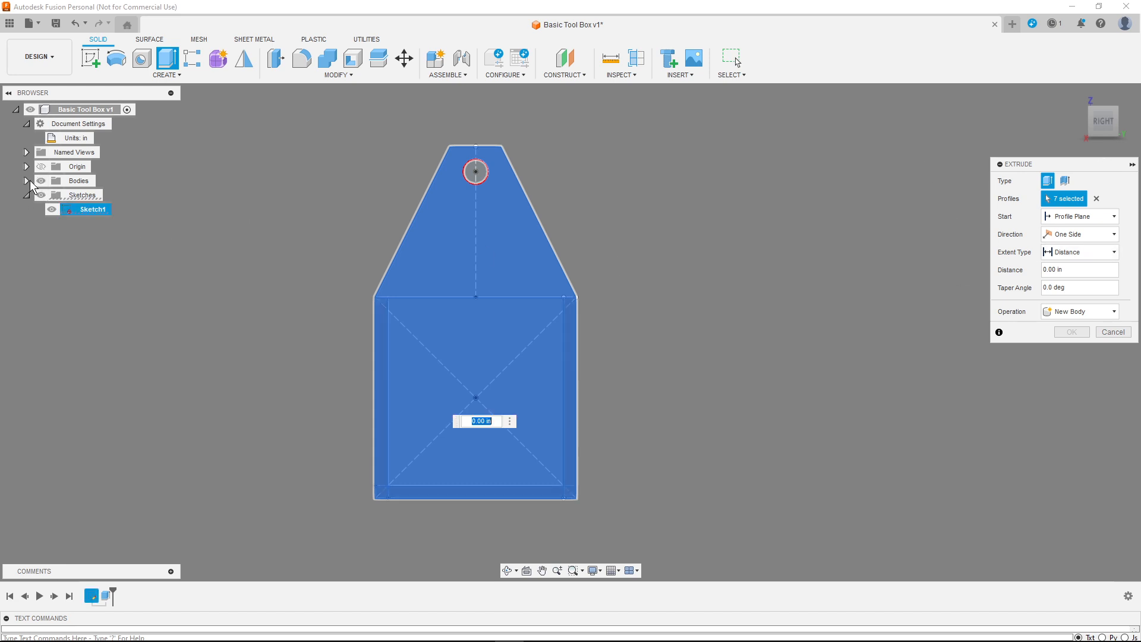
click(26, 180)
drag(1112, 121, 1101, 127)
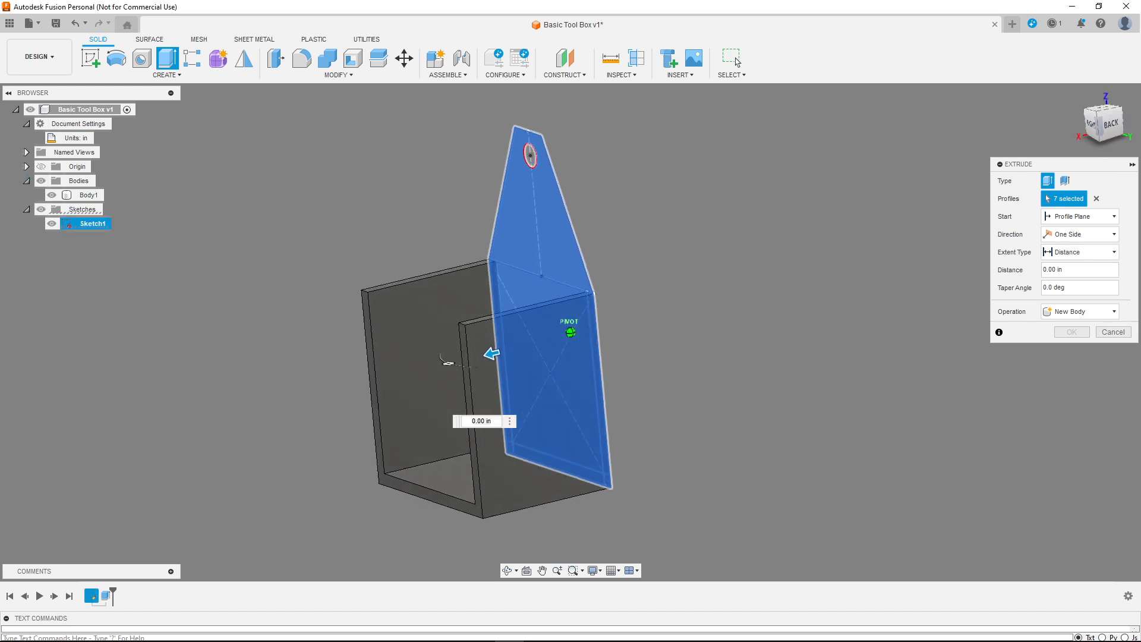
click(1077, 219)
click(1074, 253)
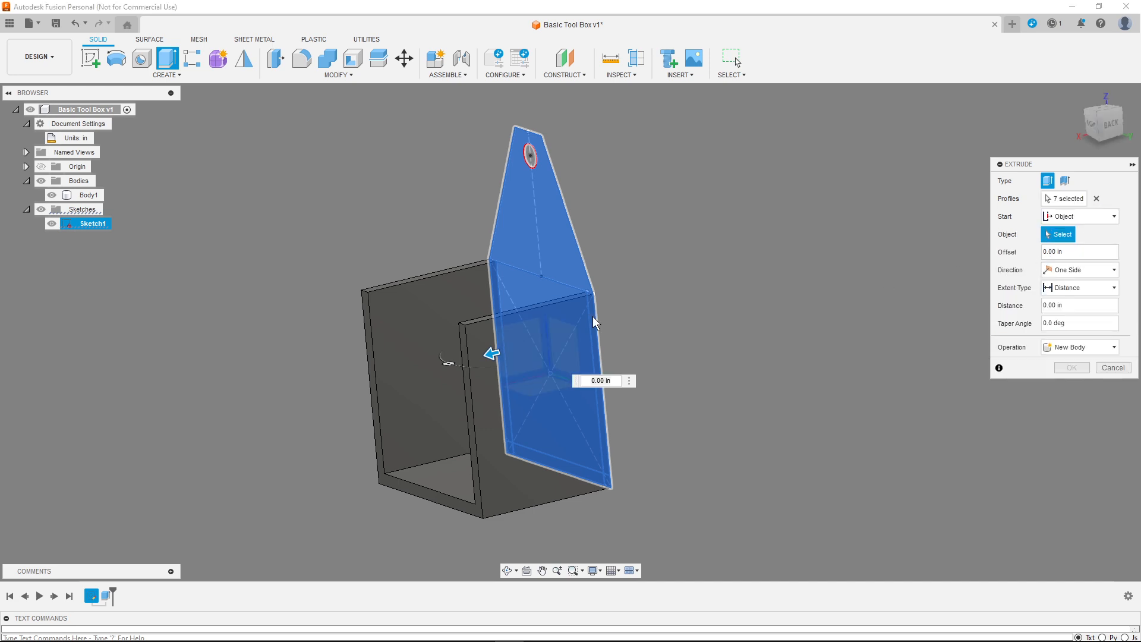
click(401, 492)
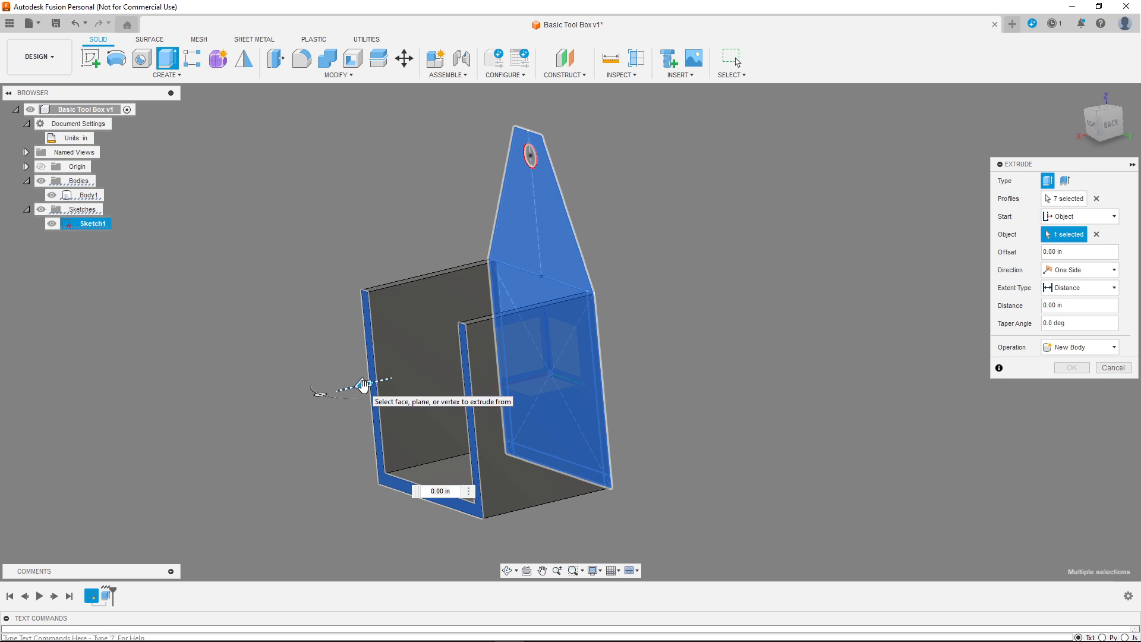
drag(356, 388, 350, 390)
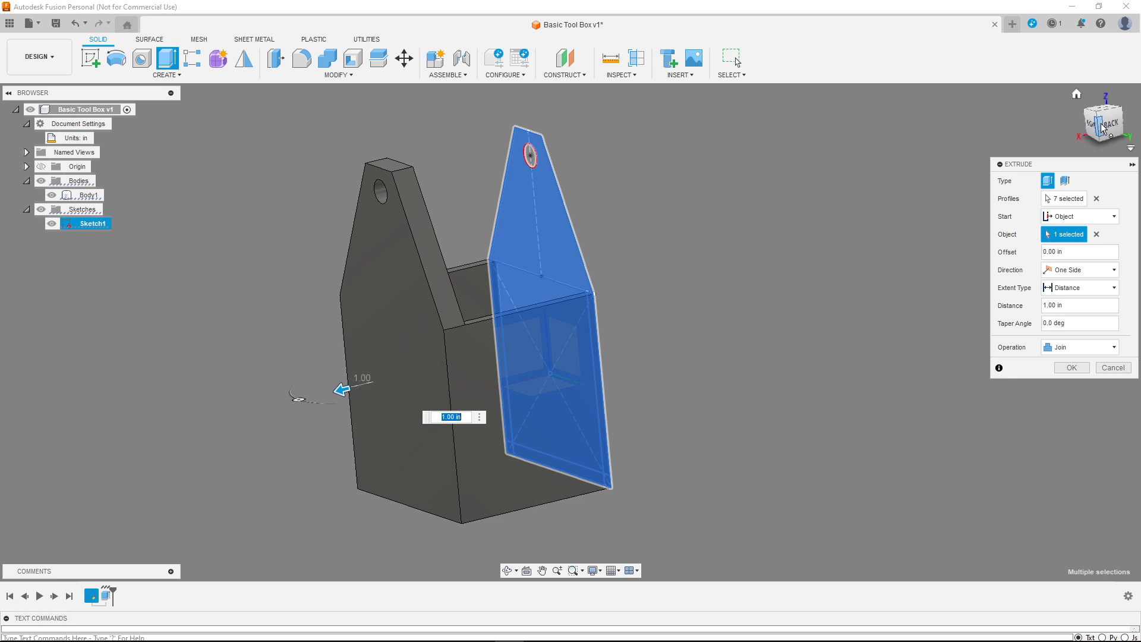
drag(1102, 126, 1116, 145)
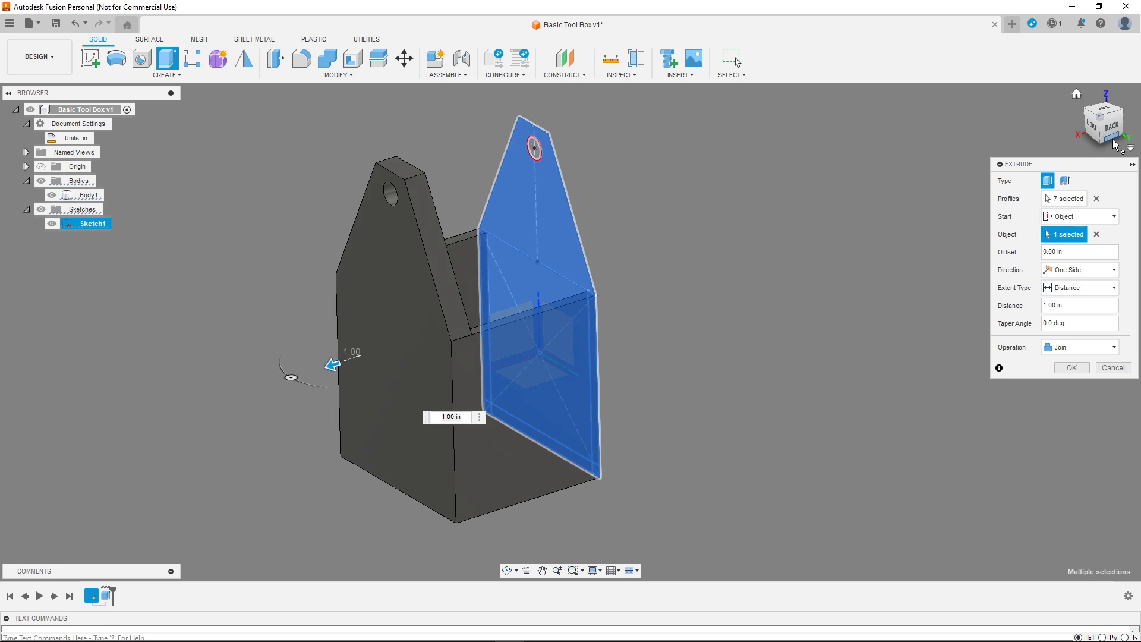
click(1068, 368)
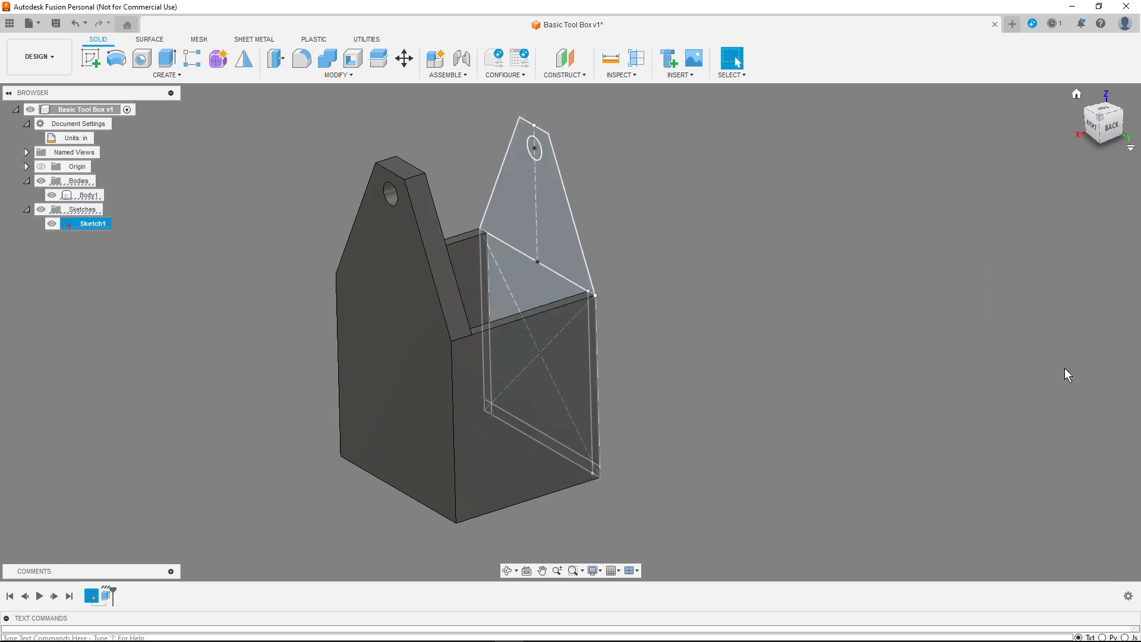
click(51, 224)
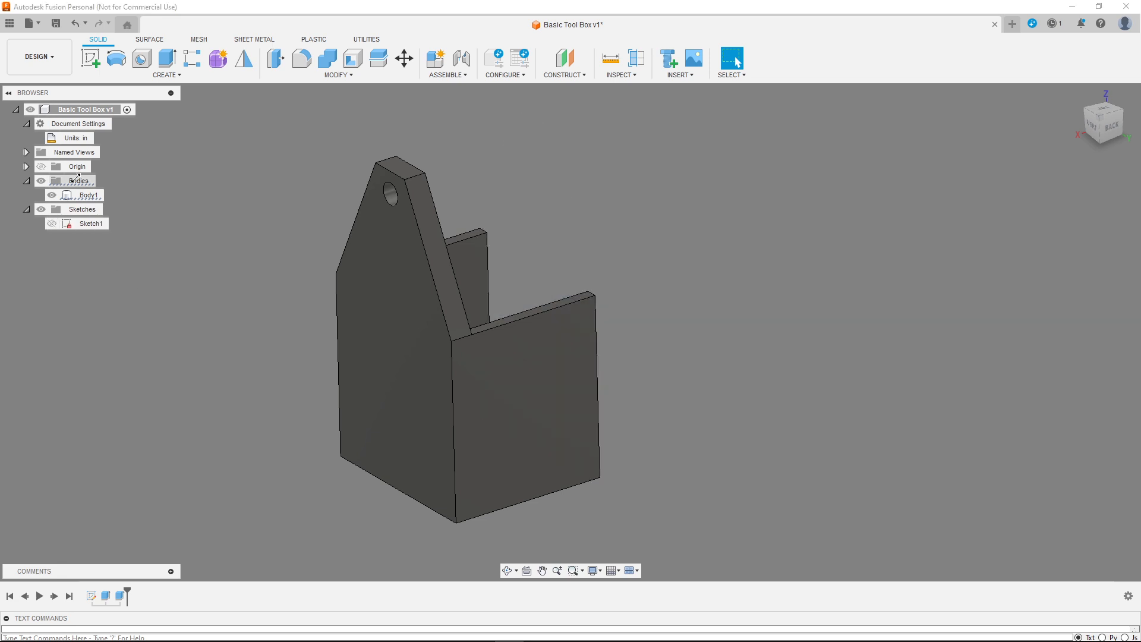
Step: Mirror the half-box body across the origin plane at its open end with the Join operation
click(244, 58)
click(442, 415)
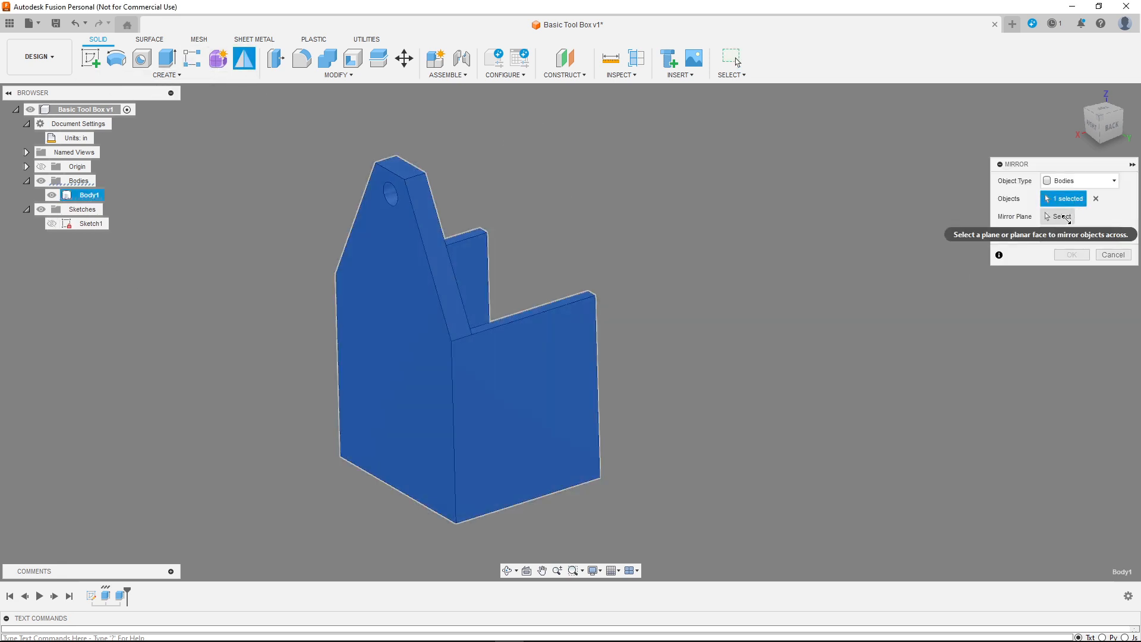
click(1060, 216)
shift+middle_drag(652, 264, 657, 291)
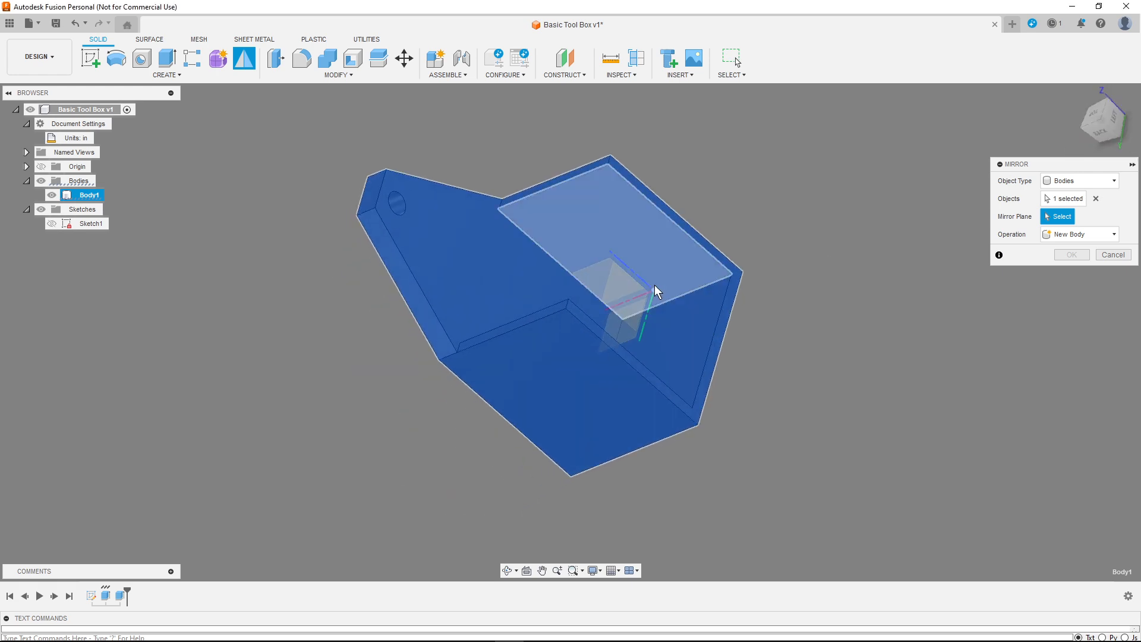
click(617, 296)
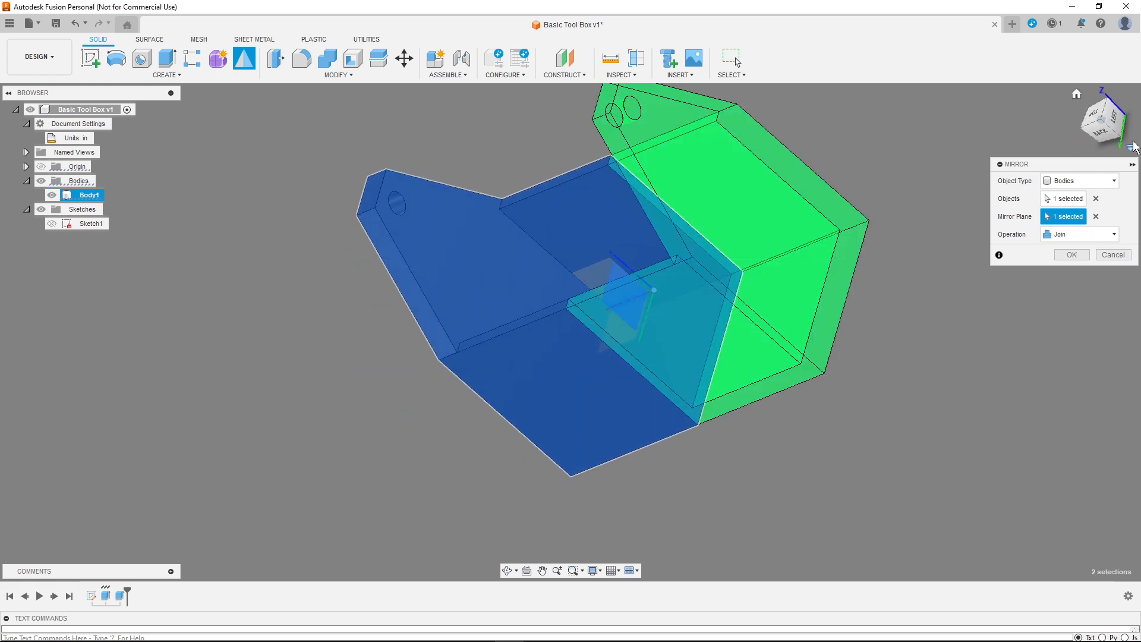
click(1077, 94)
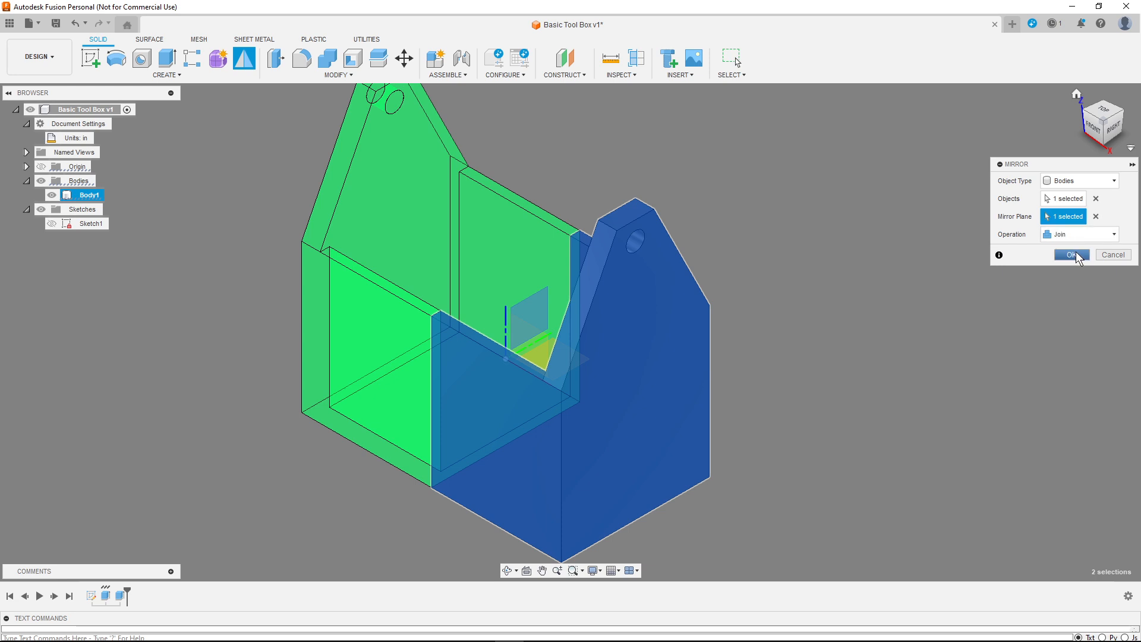
click(1072, 254)
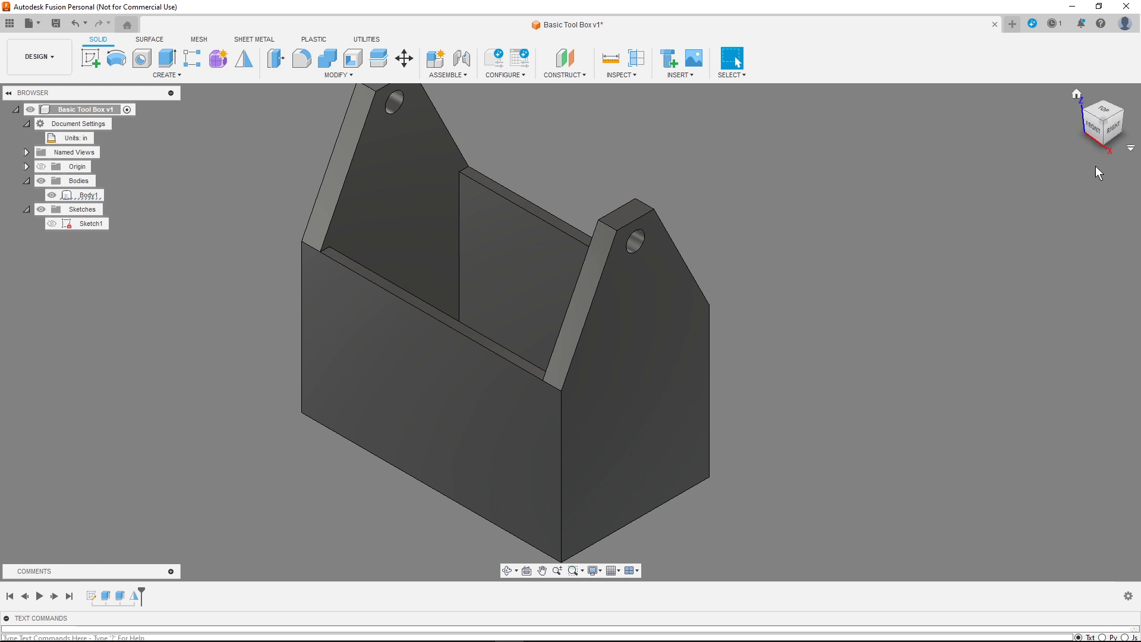
drag(1096, 128, 1121, 110)
scroll(897, 183, down, 3)
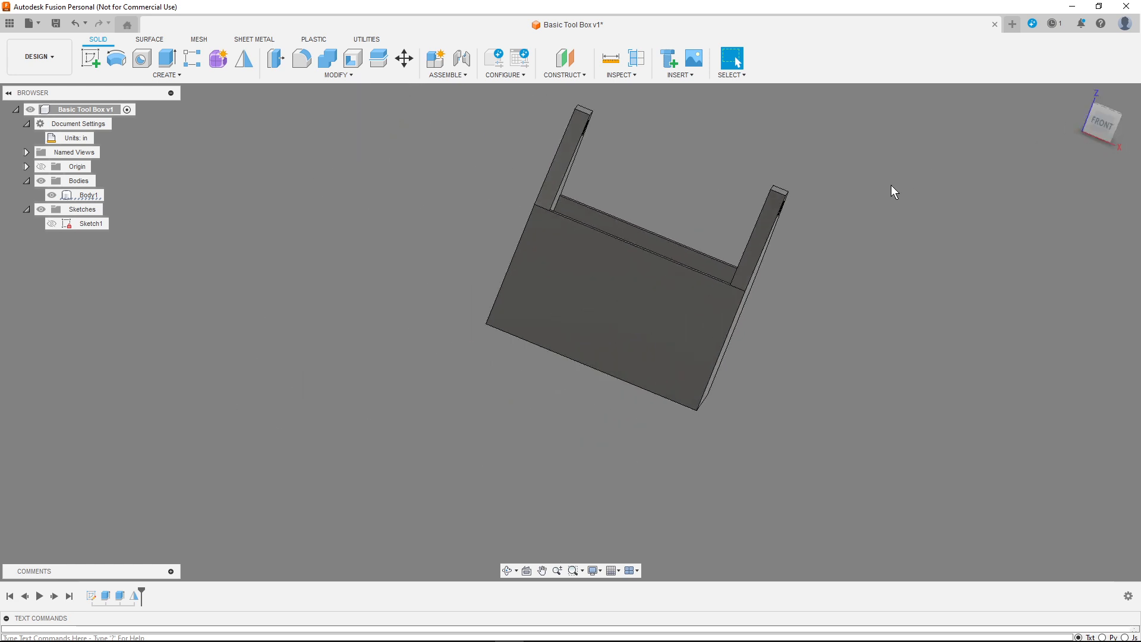
click(1078, 93)
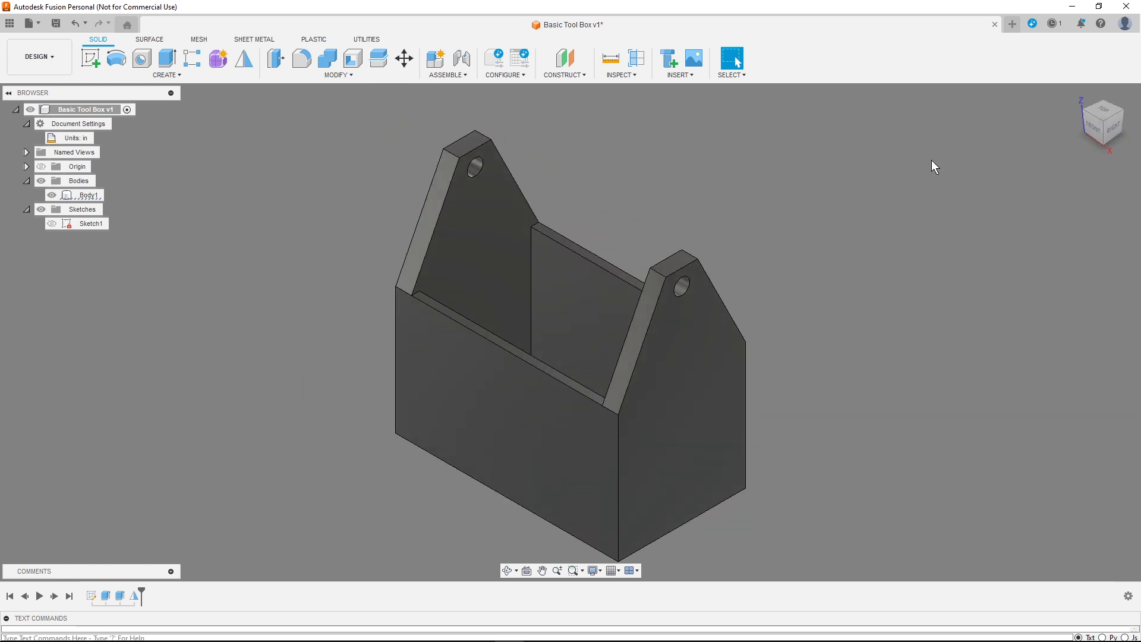
Step: Try adding the handle circle to the profiles of the 6 in wall extrusion, and undo that edit
double_click(105, 596)
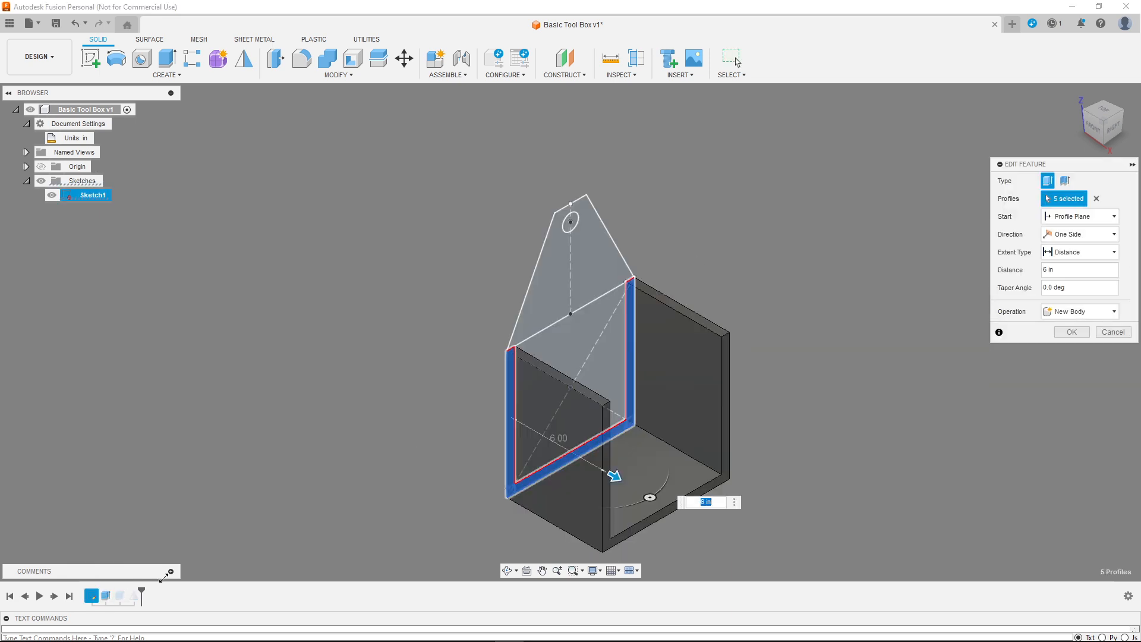
click(571, 225)
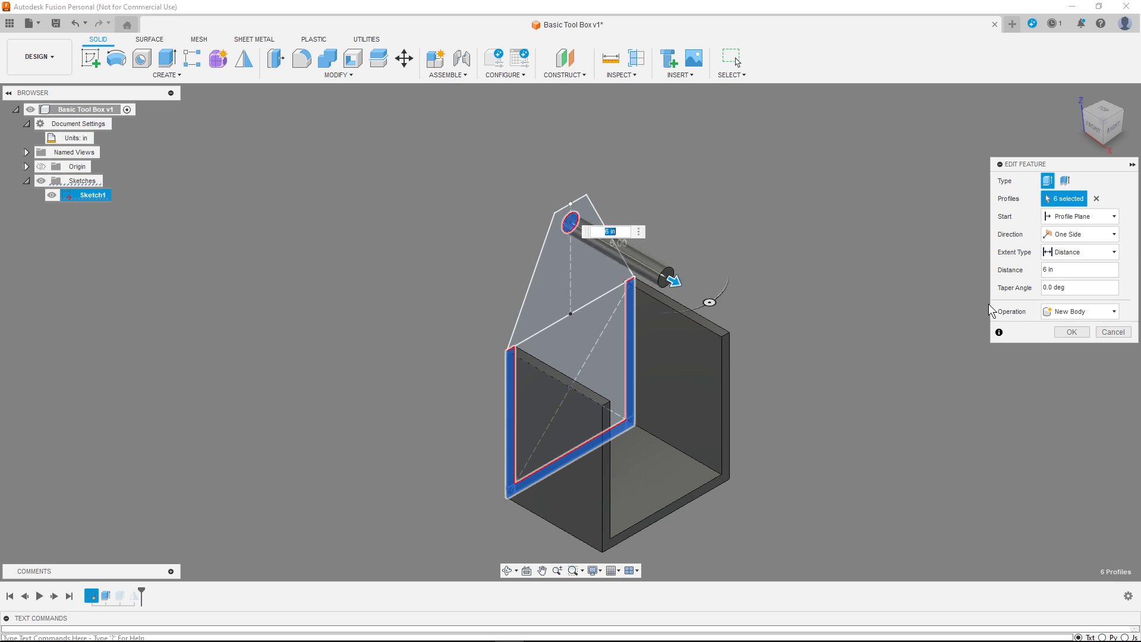
click(1070, 331)
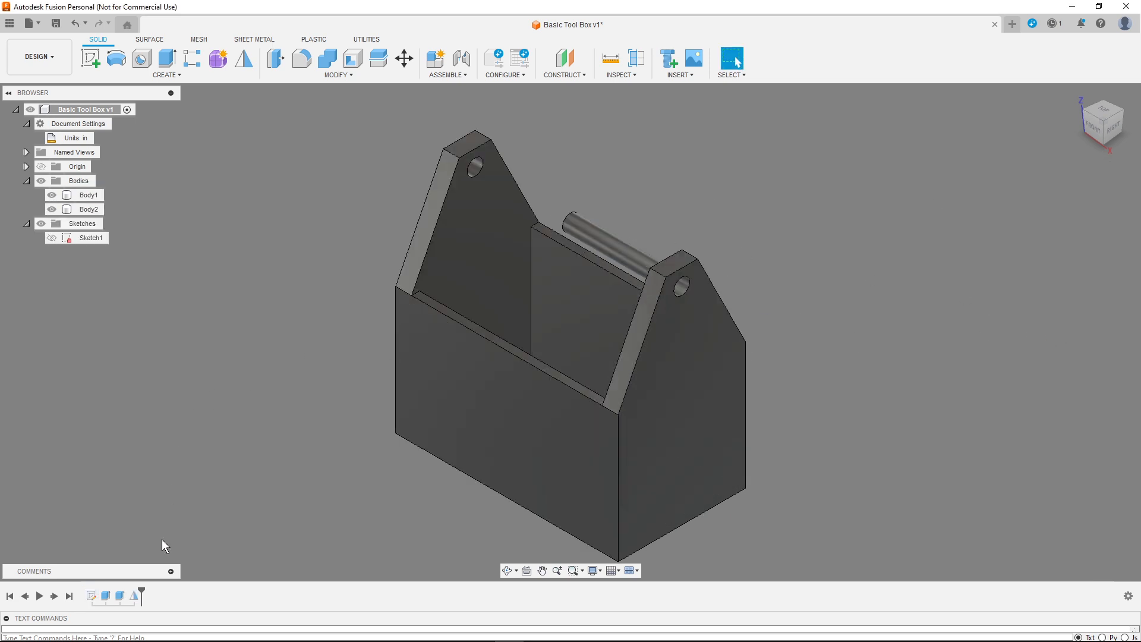
double_click(134, 596)
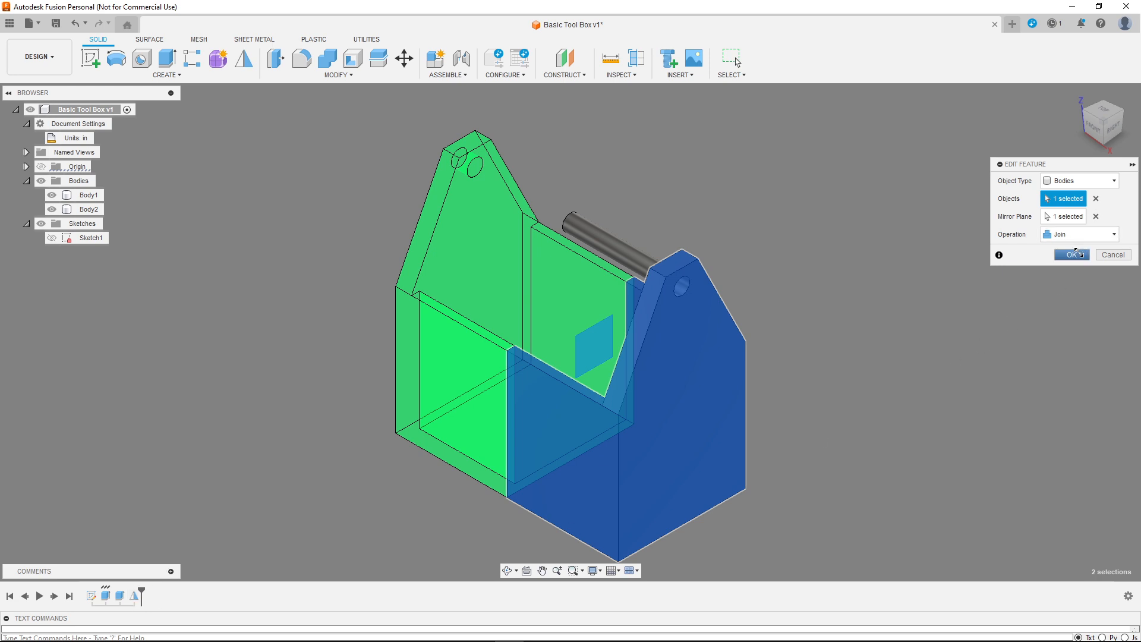
click(1072, 254)
double_click(107, 596)
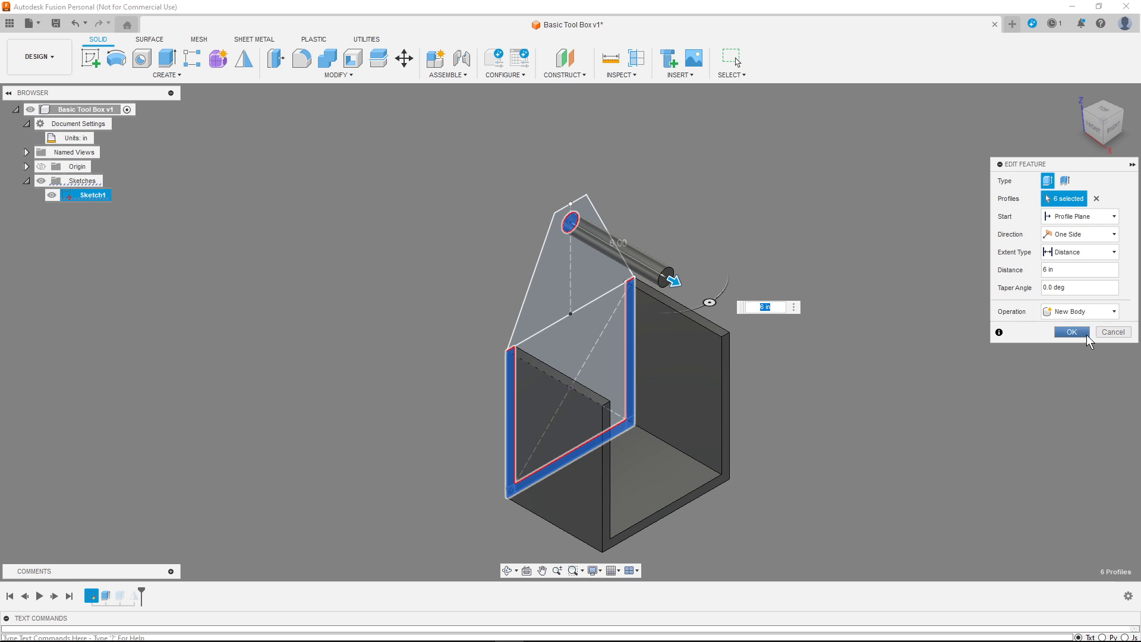
click(1071, 332)
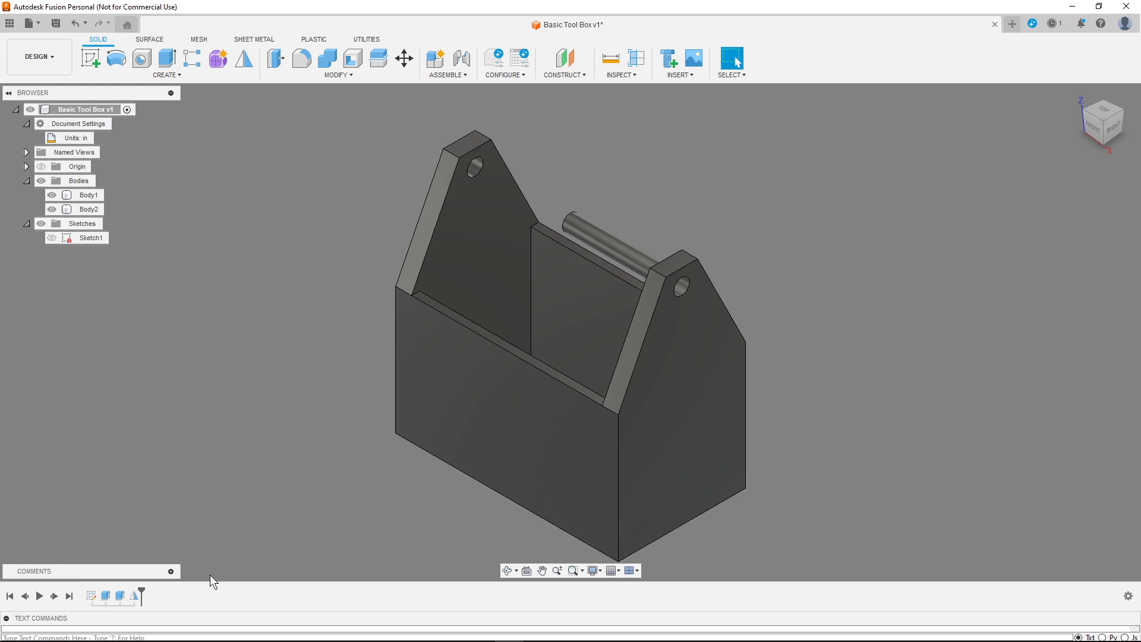
key(ctrl+z)
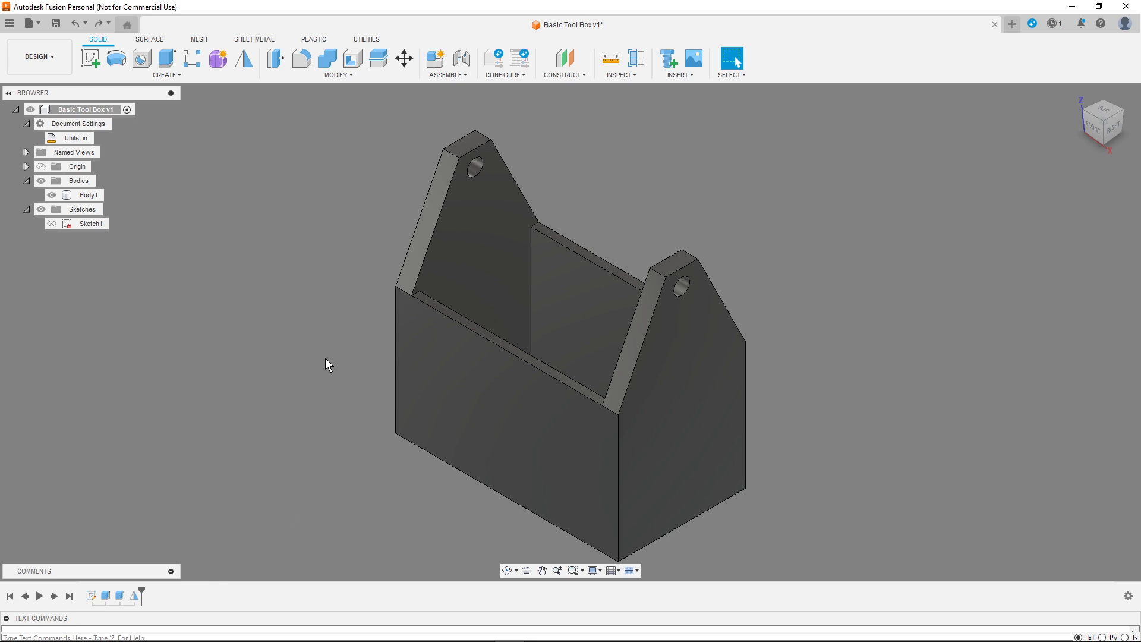
Step: Show Sketch1 and extrude the handle circle symmetrically from the profile plane, 7 in to each side, joined to the box
click(49, 221)
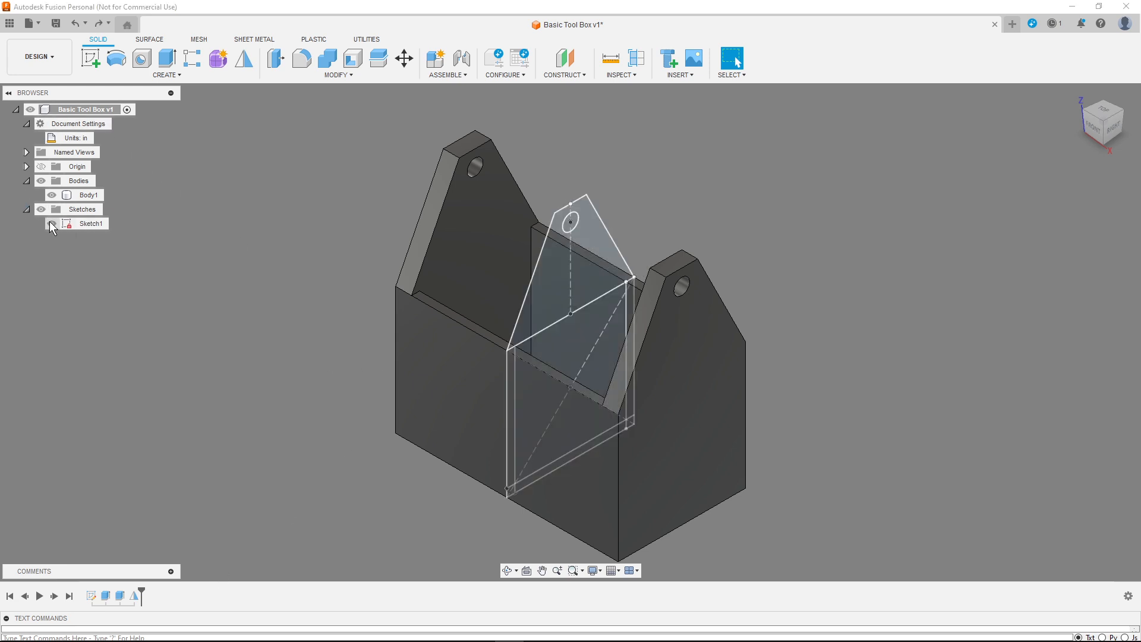
click(169, 64)
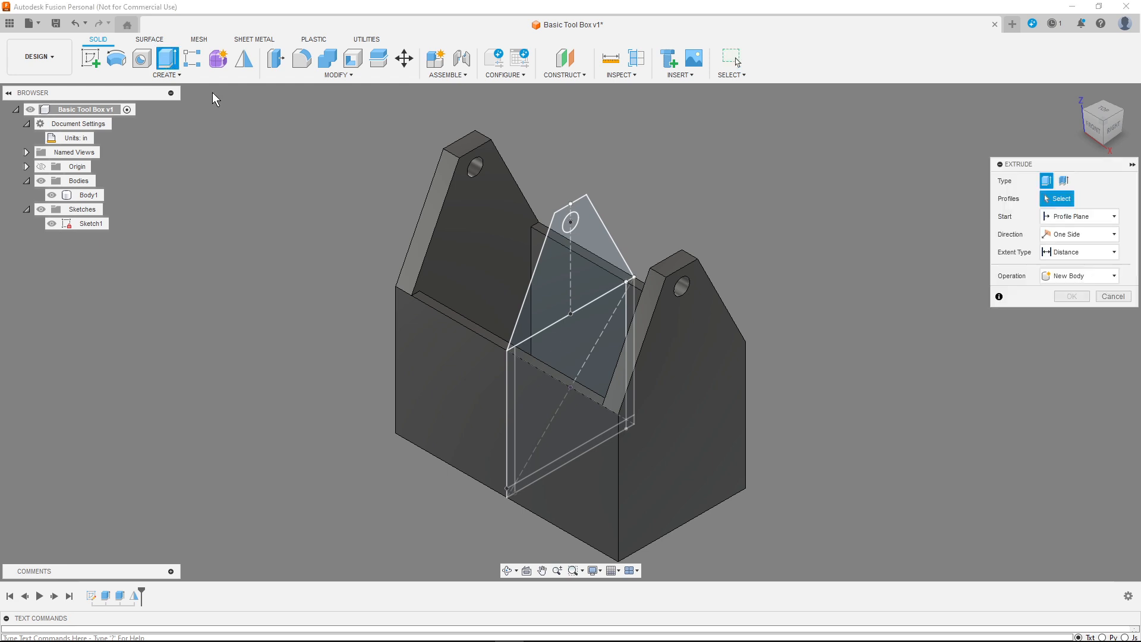
click(1078, 217)
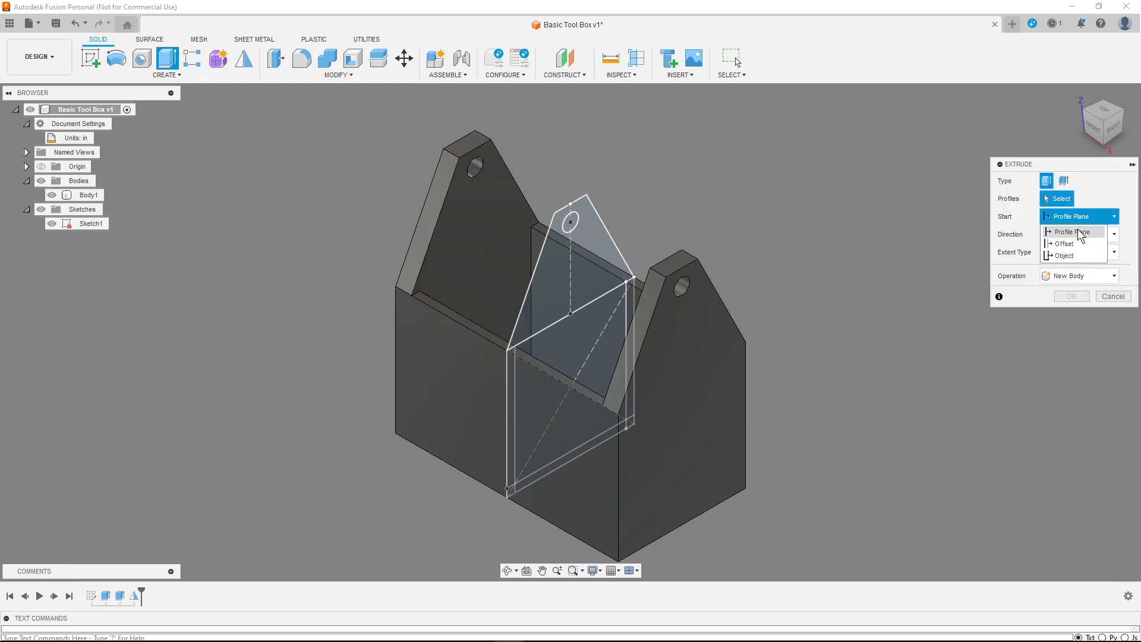
click(1074, 232)
click(1072, 238)
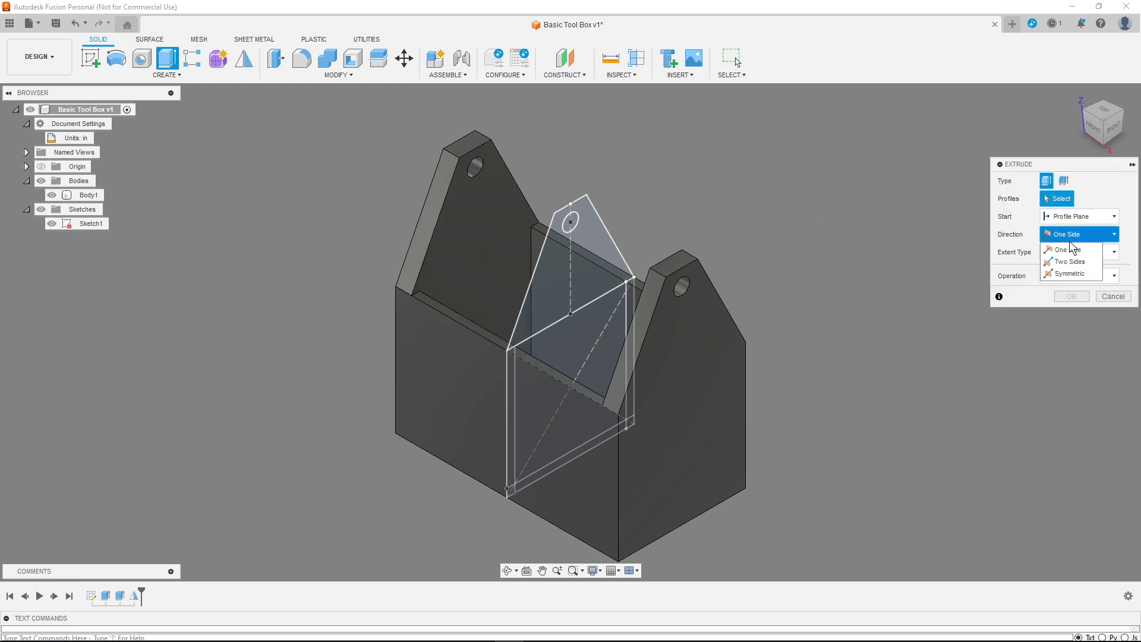
click(1070, 271)
click(1067, 253)
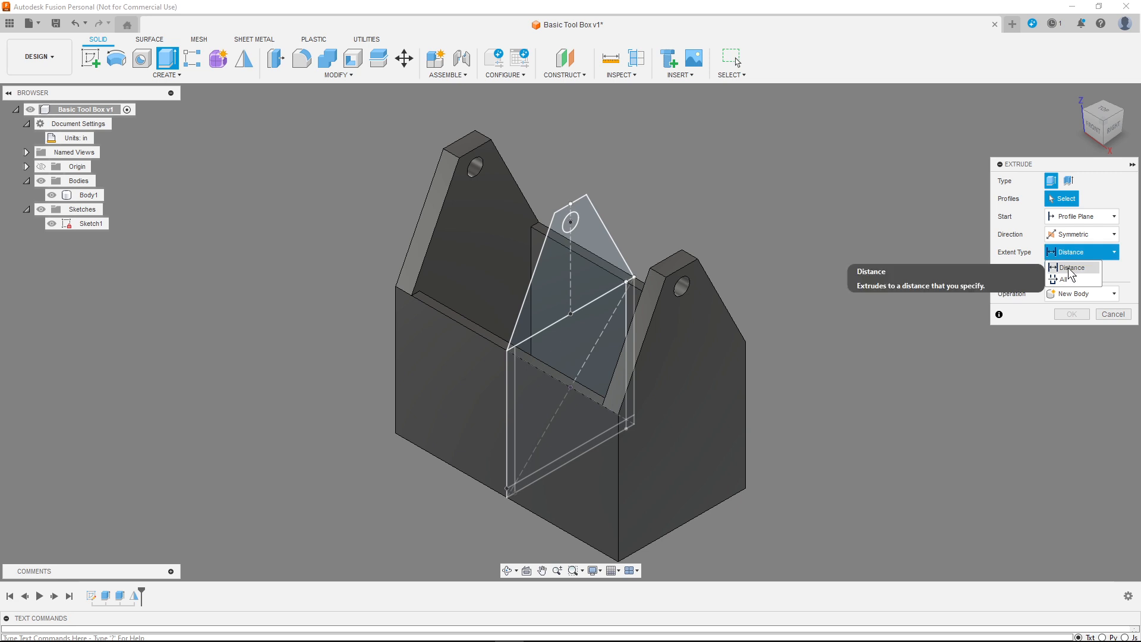
click(1070, 267)
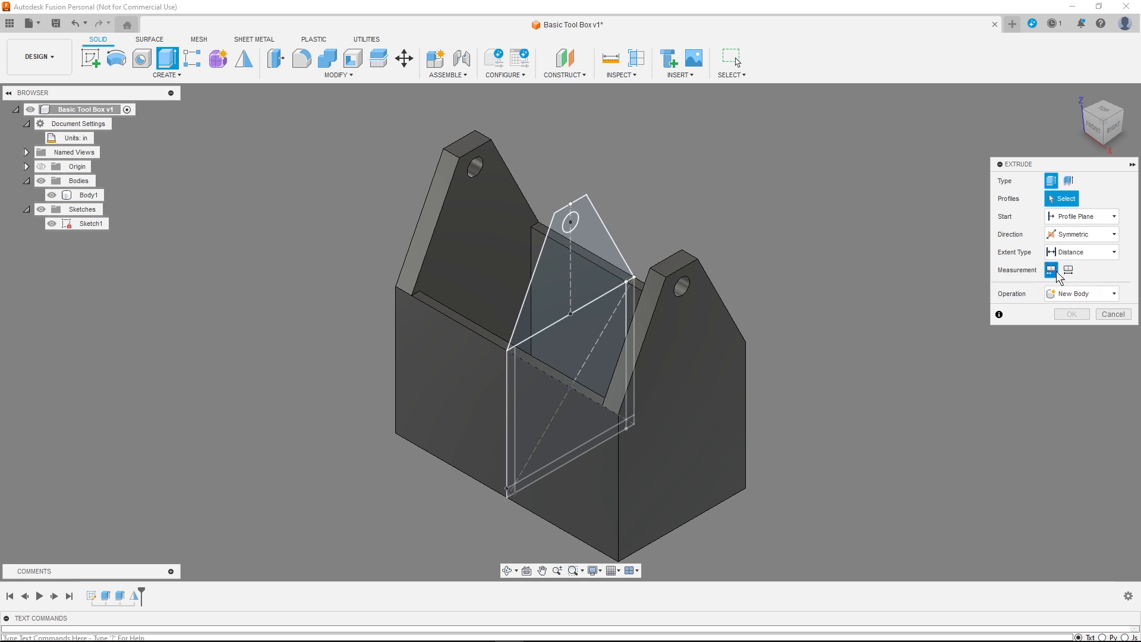
click(570, 223)
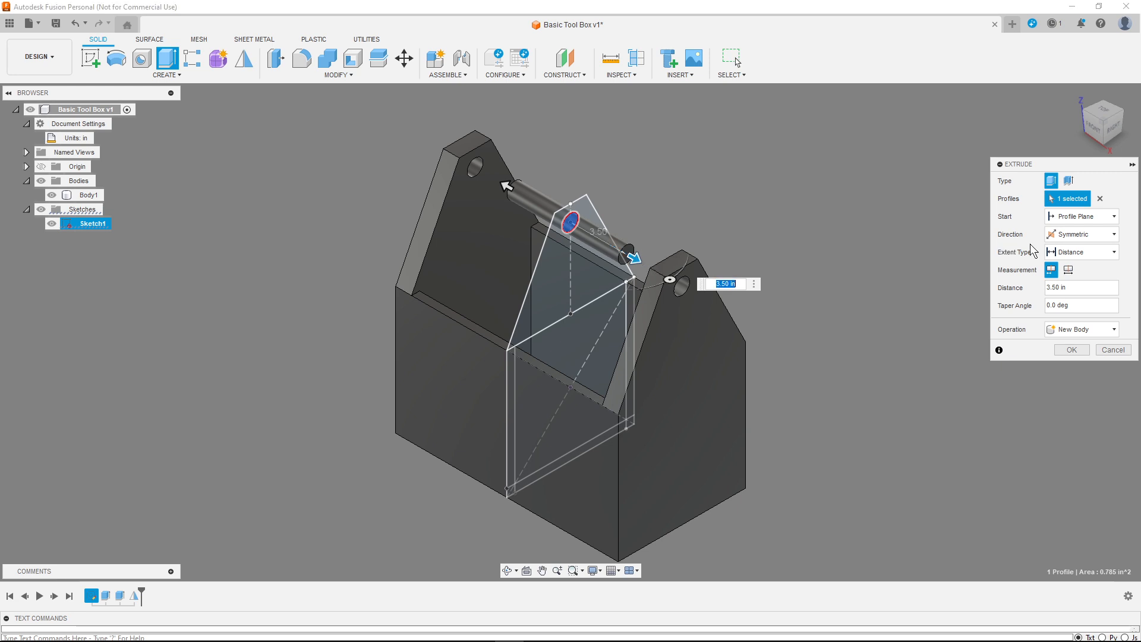
click(1080, 252)
click(1080, 252)
drag(633, 258, 688, 293)
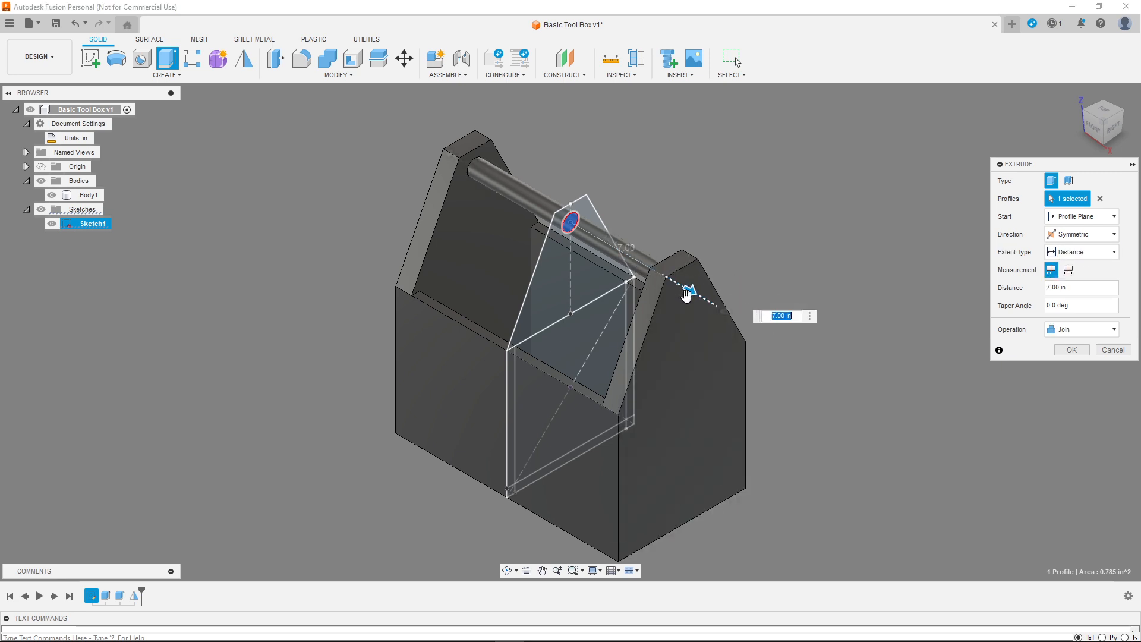
click(1073, 349)
Step: Change the handle extrusion's operation to New Body and toggle the box body's visibility to check the separation
mouse_move(1104, 132)
mouse_down()
mouse_move(1124, 123)
mouse_move(1101, 117)
mouse_up()
double_click(149, 595)
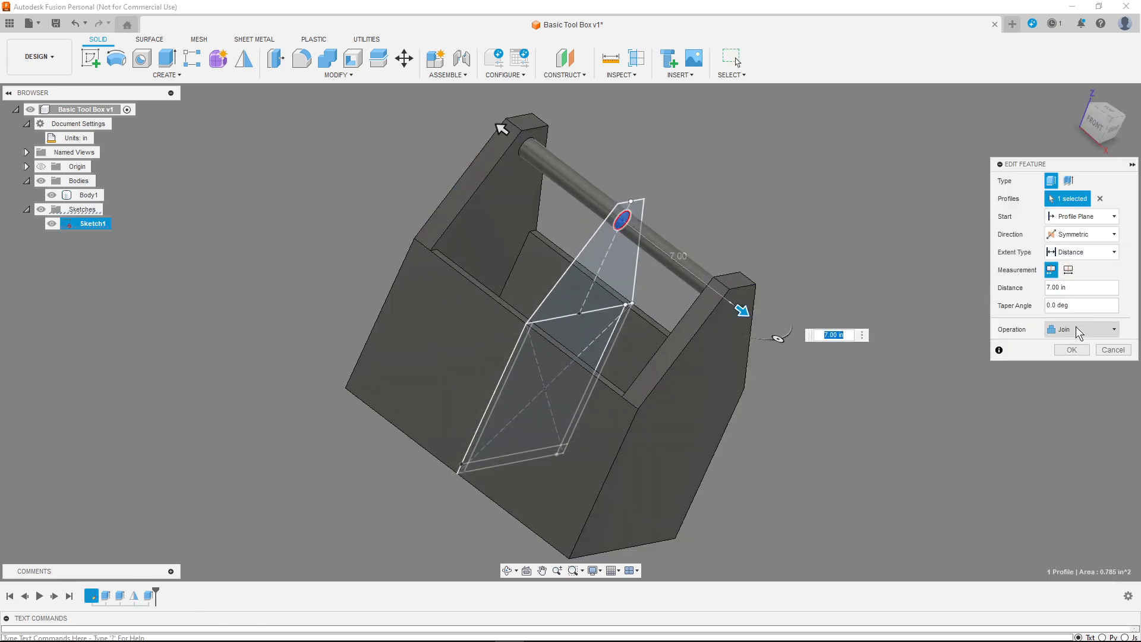
click(1076, 327)
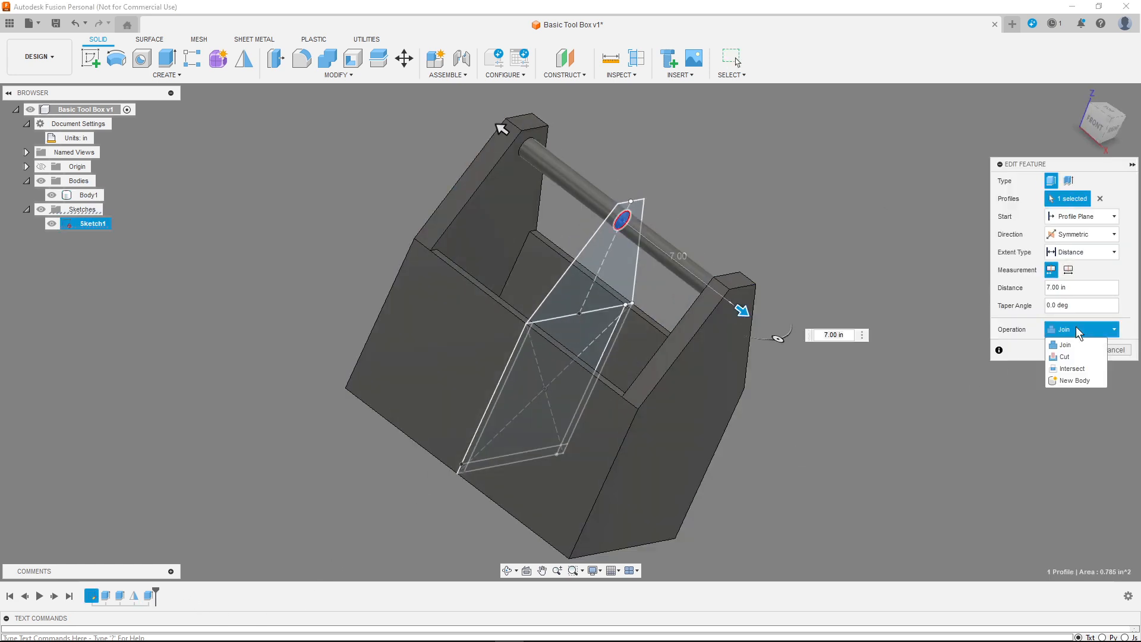
click(1078, 380)
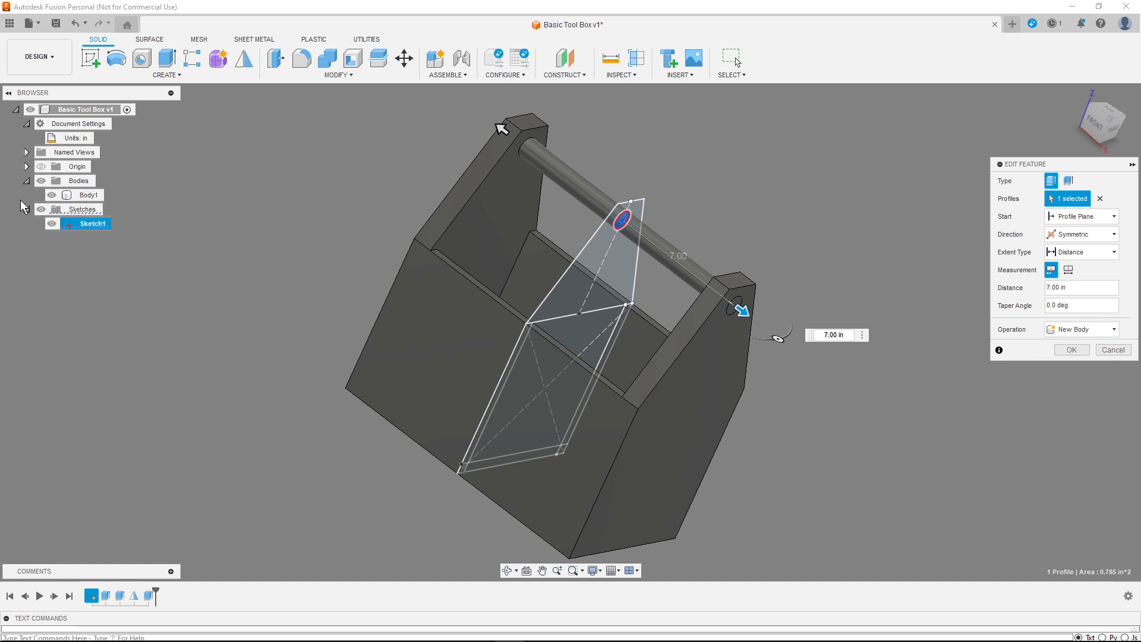
click(1068, 350)
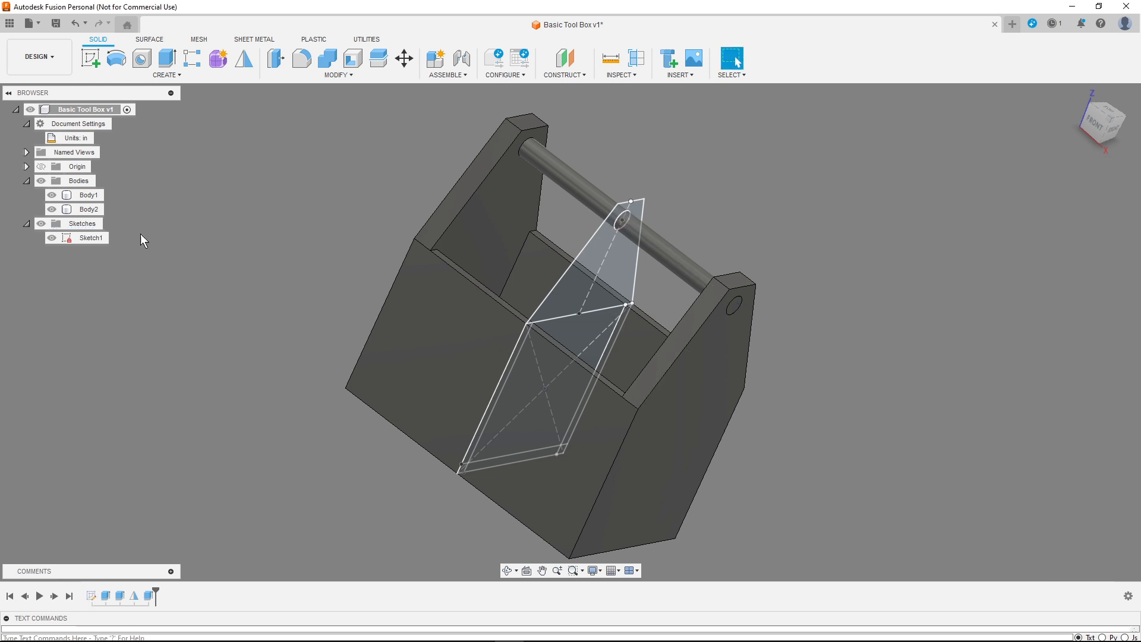
click(52, 196)
click(53, 196)
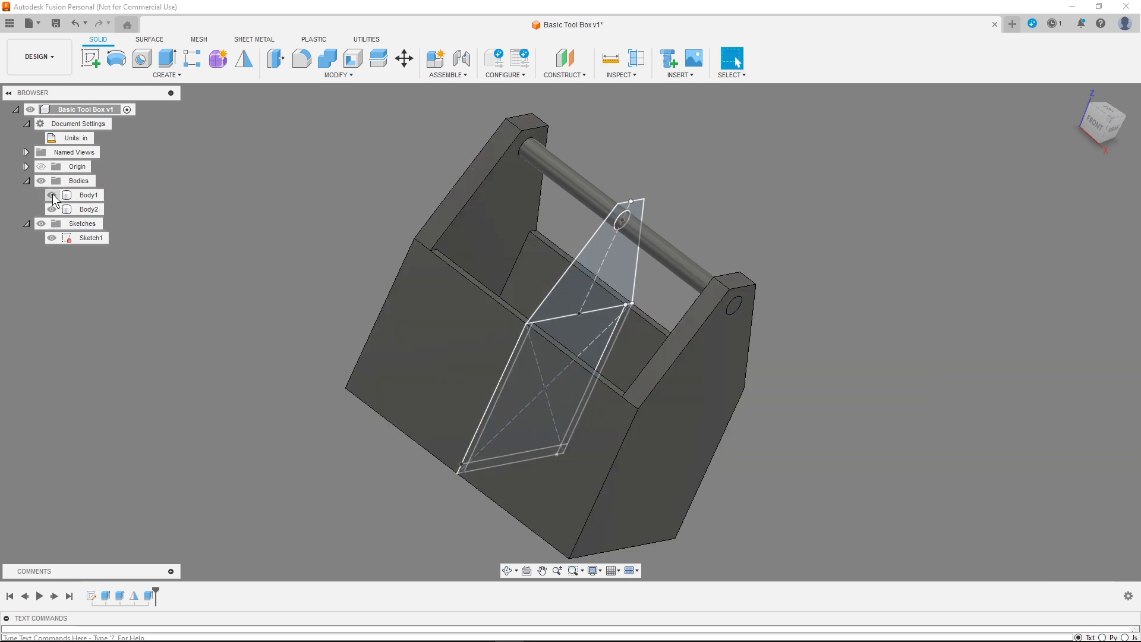
Step: Toggle the handle body's visibility to check the holes through the end panels, leaving the handle shown
click(52, 209)
click(52, 209)
click(52, 209)
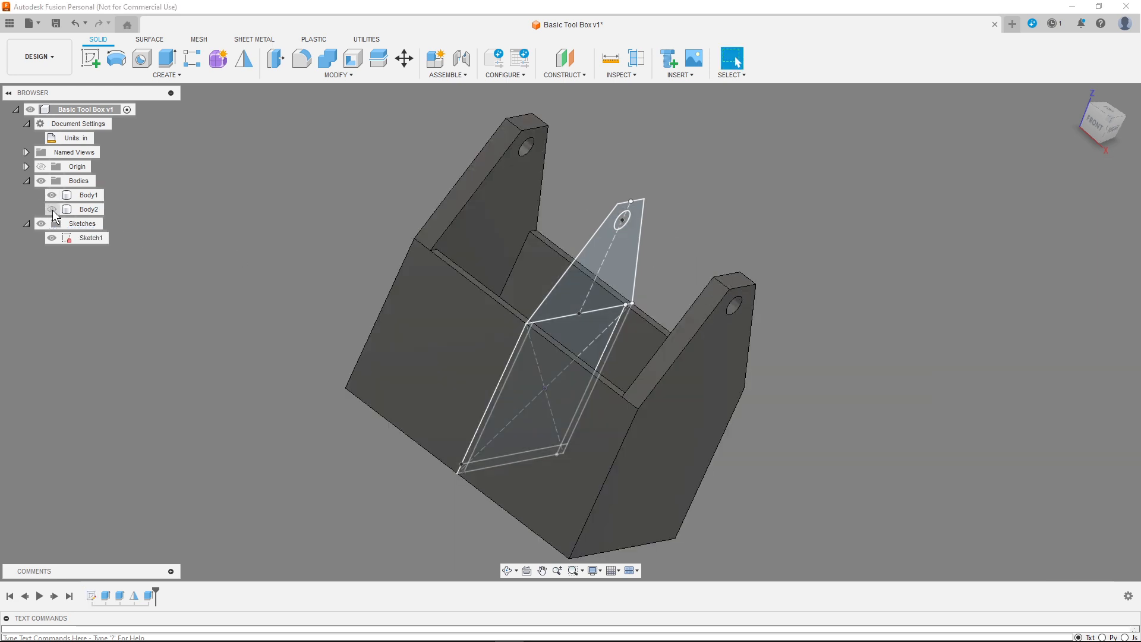
click(52, 209)
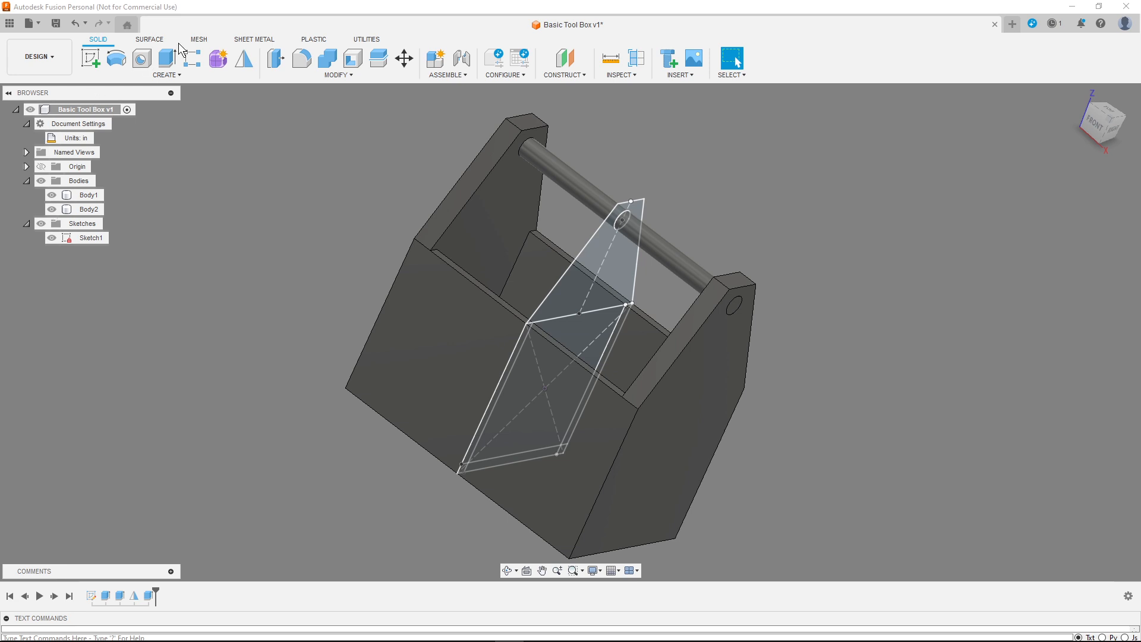
click(168, 58)
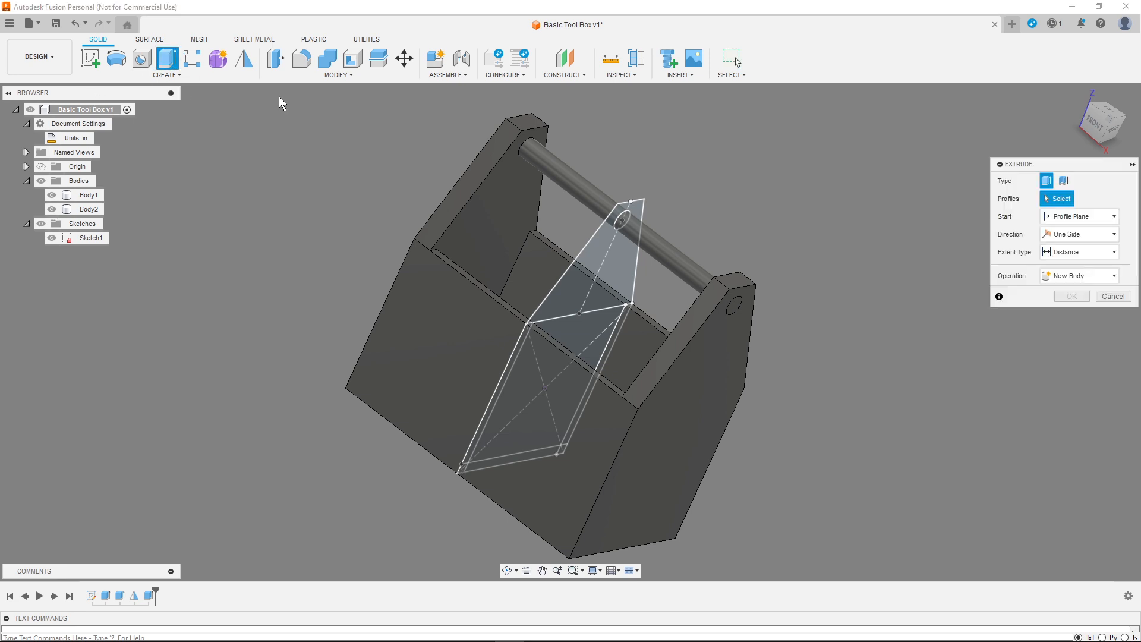
click(1100, 136)
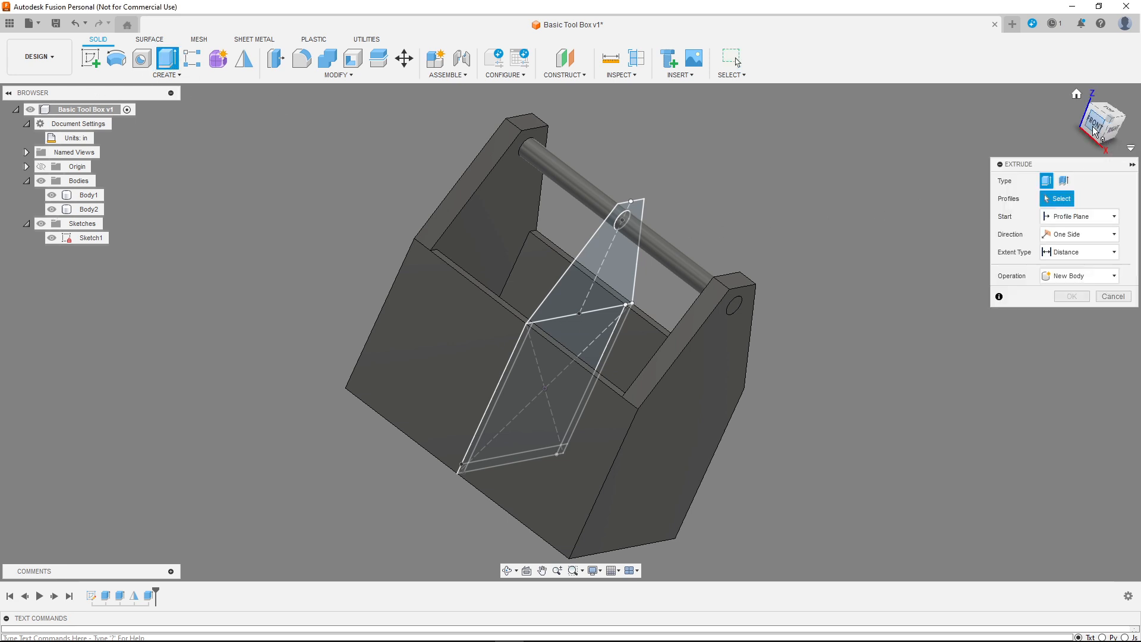
click(587, 335)
drag(565, 388, 584, 429)
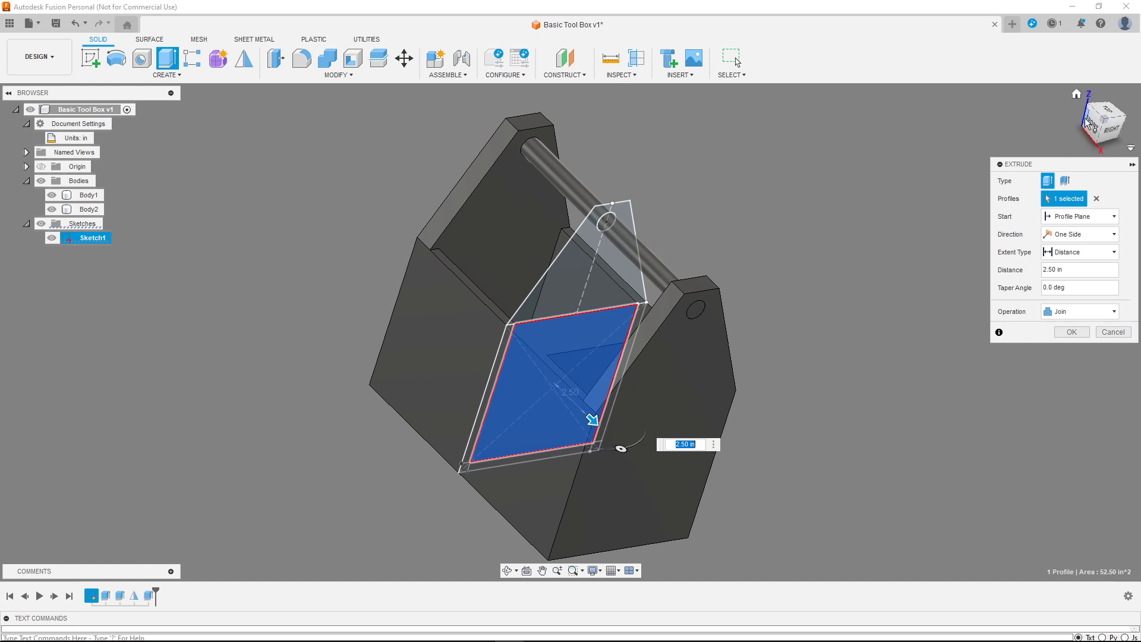
mouse_move(1104, 118)
mouse_down()
mouse_move(1110, 151)
mouse_move(1097, 136)
mouse_move(1133, 152)
mouse_move(1112, 128)
mouse_up()
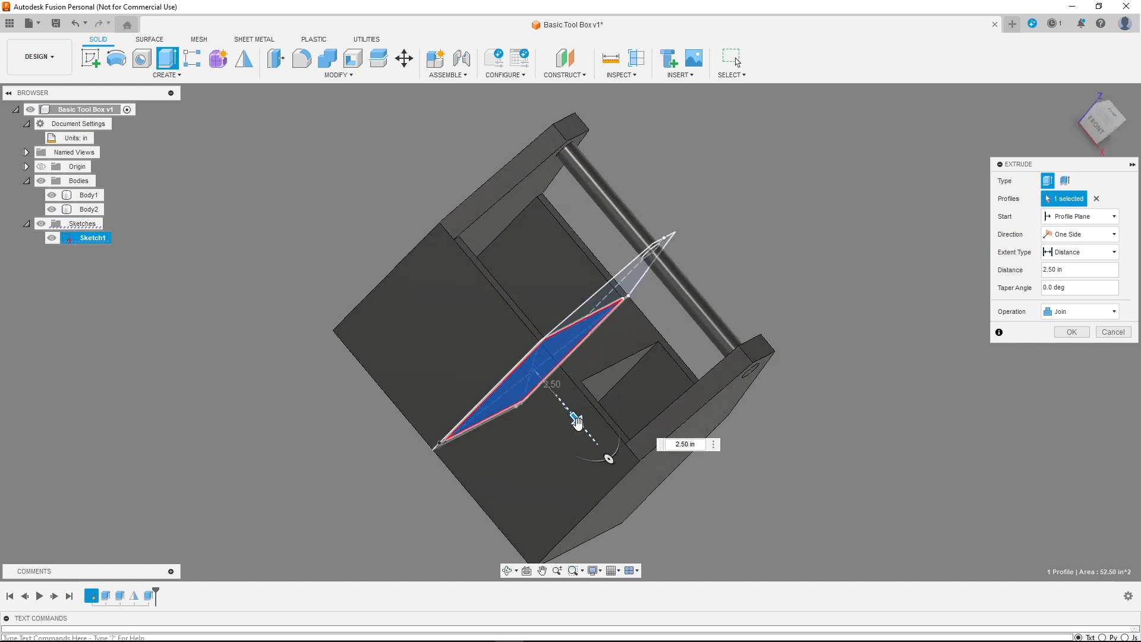
drag(576, 421, 671, 540)
click(1111, 130)
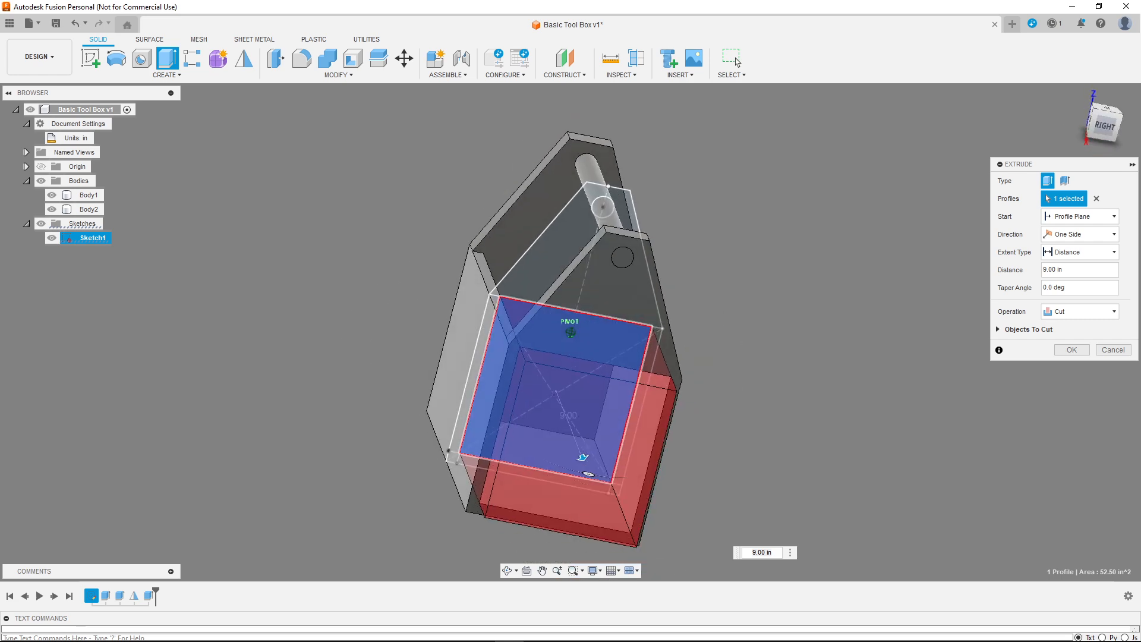
shift+middle_drag(630, 476, 449, 350)
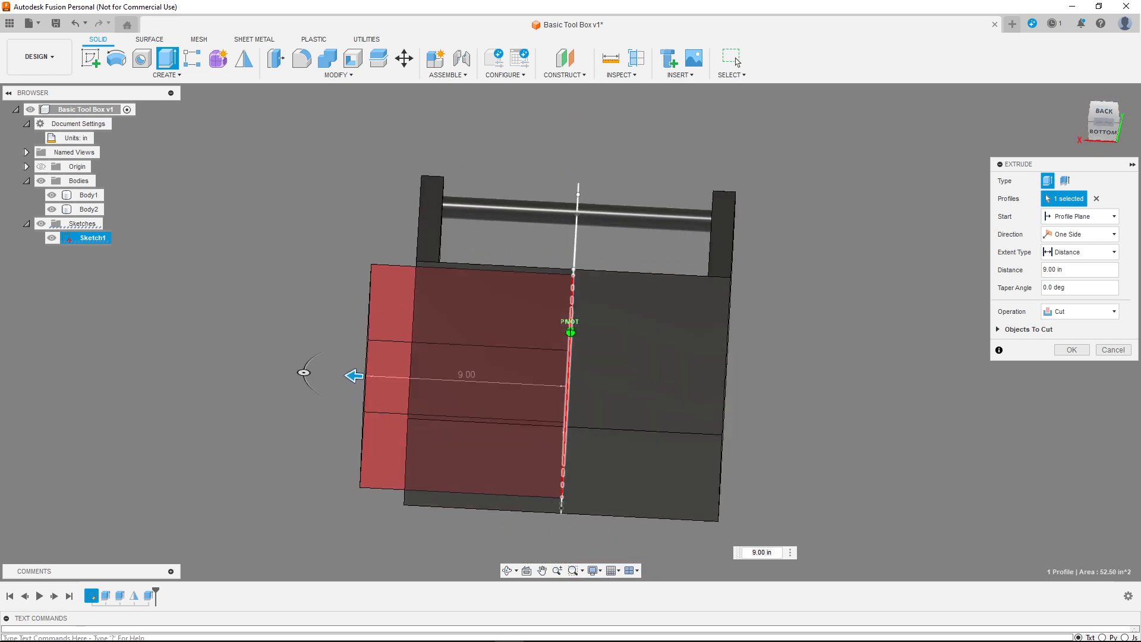
drag(1005, 128, 1082, 180)
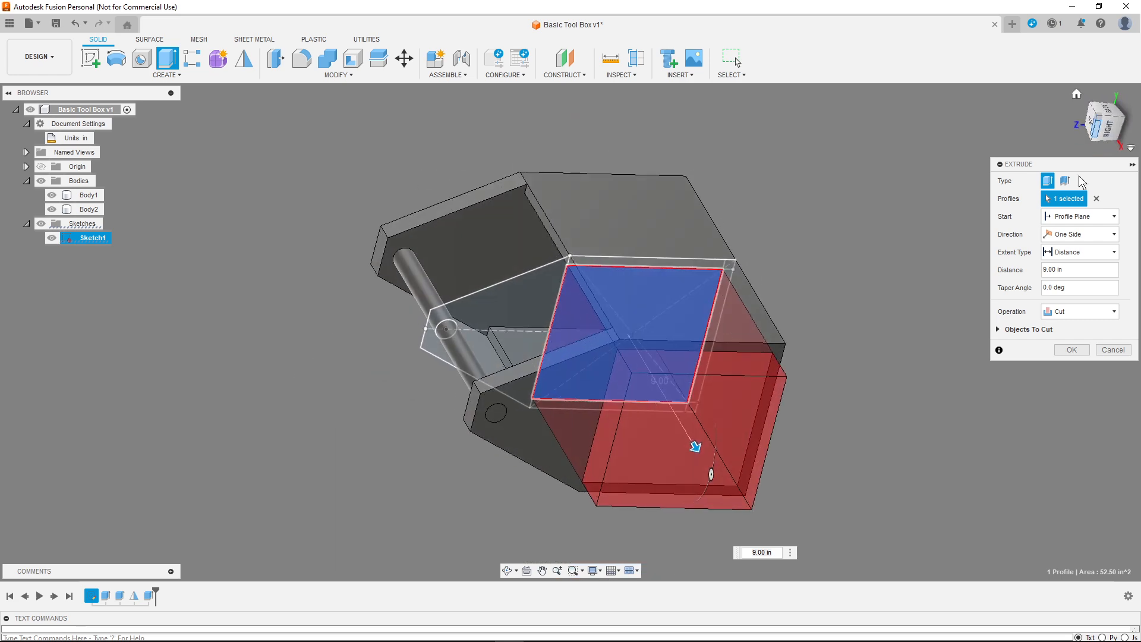
click(1109, 351)
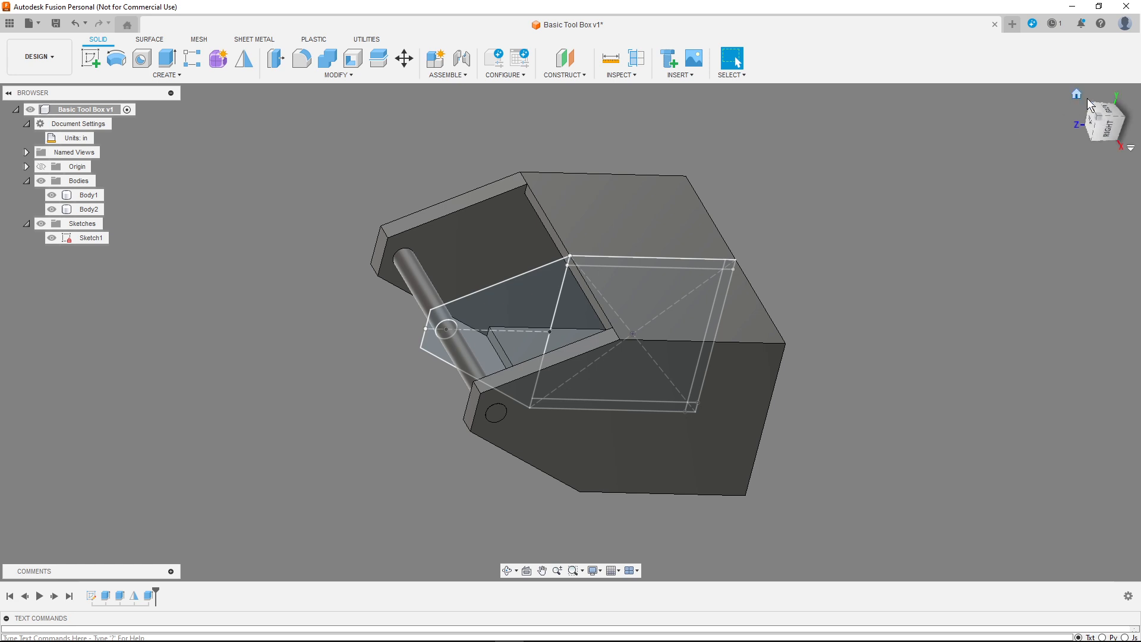
Step: Hide Sketch1 so that only the tool box and handle bodies are shown in the home view
click(1077, 94)
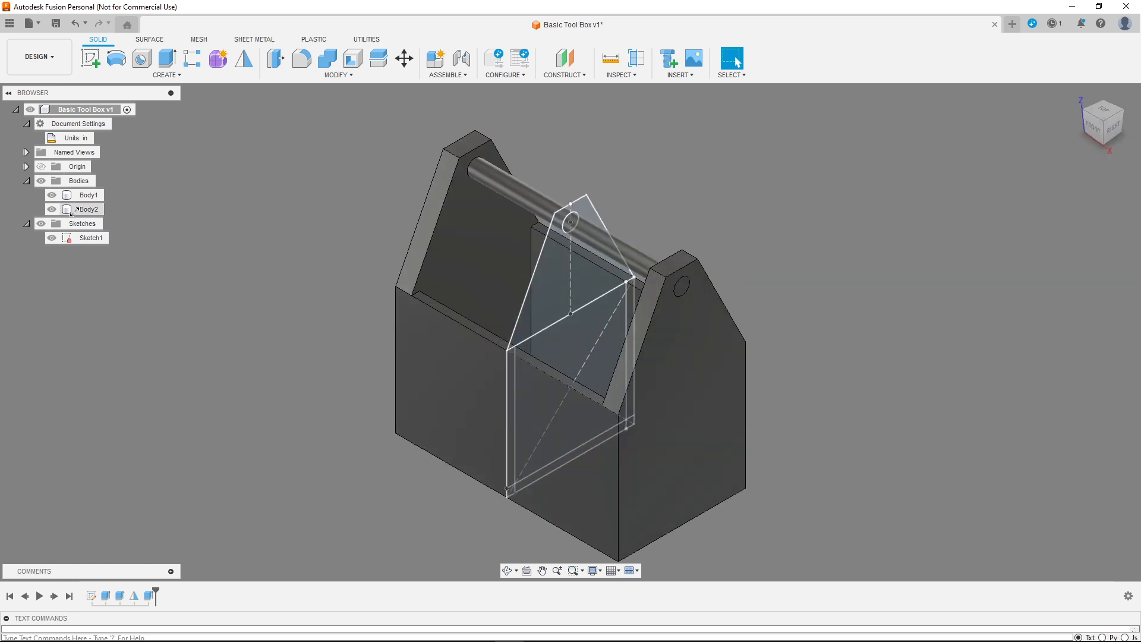
click(52, 238)
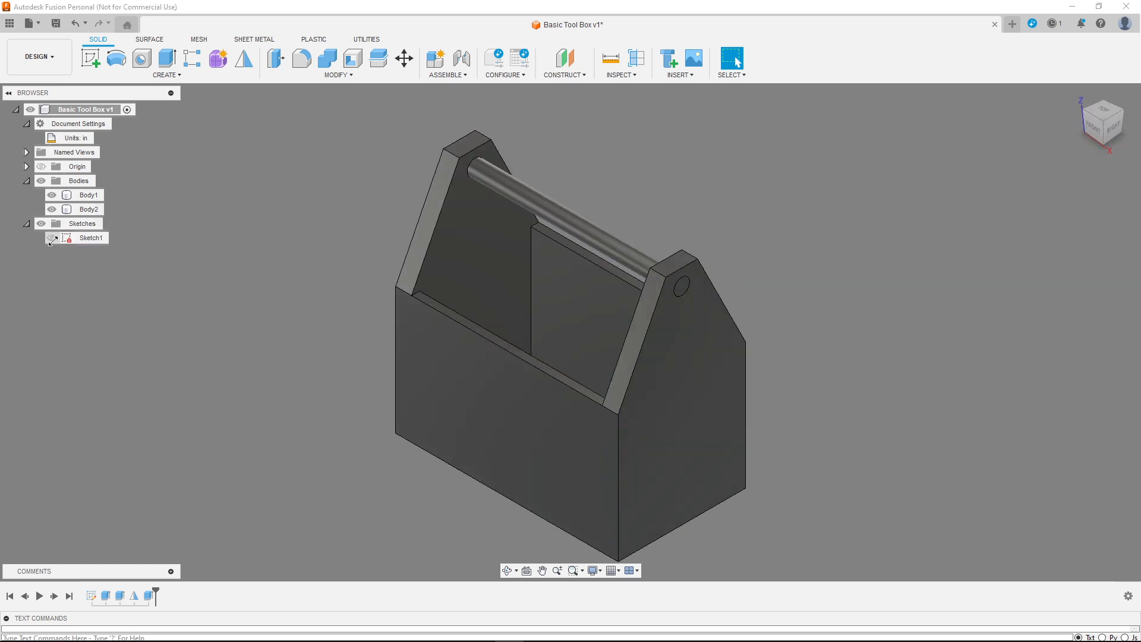
mouse_move(7, 641)
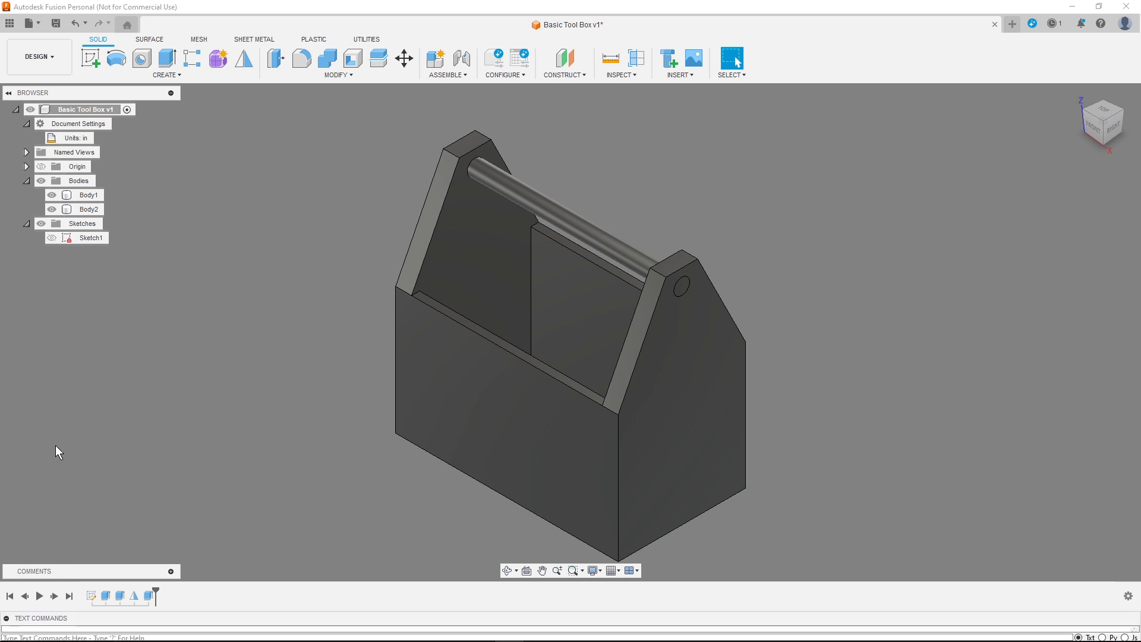
Step: Change the Handle user parameter to 2 in and apply it to the model
click(341, 74)
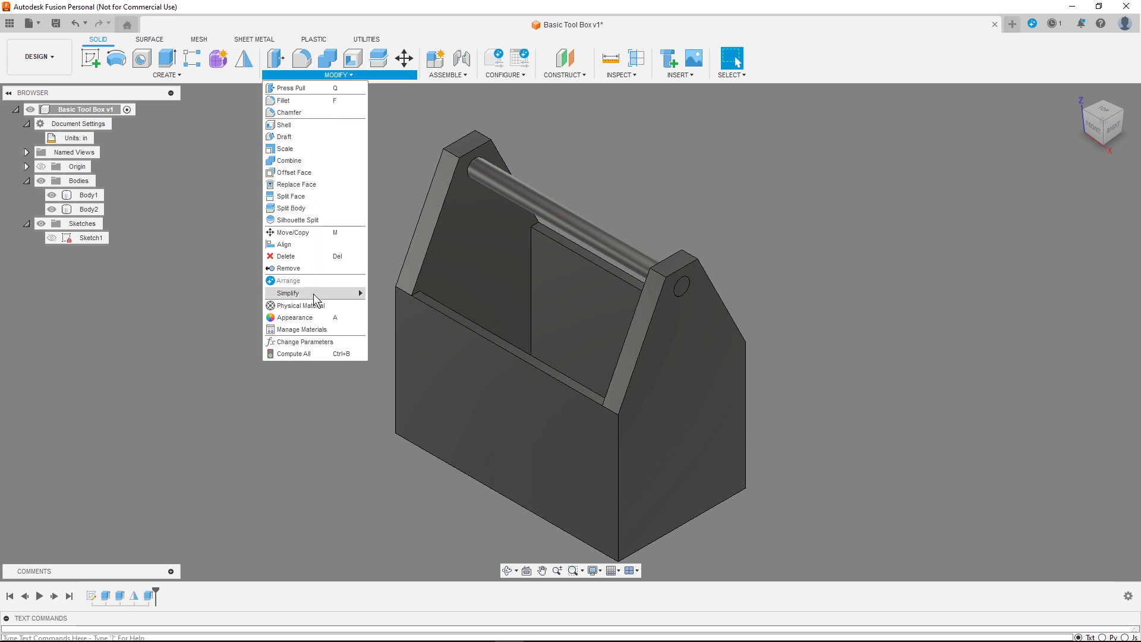
click(314, 344)
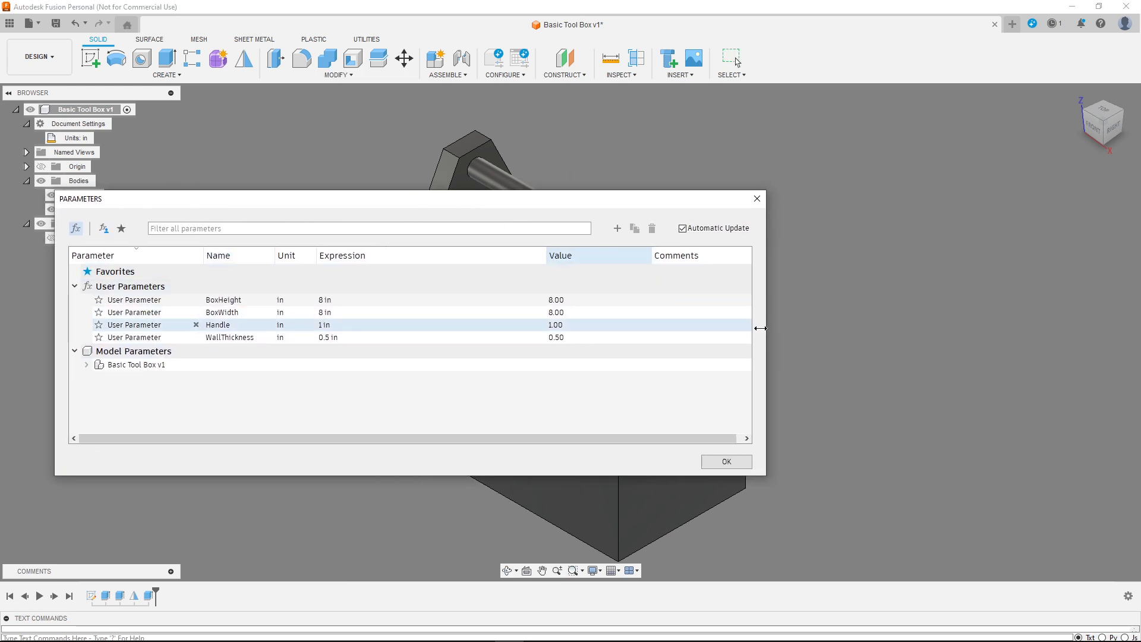
drag(764, 327, 565, 311)
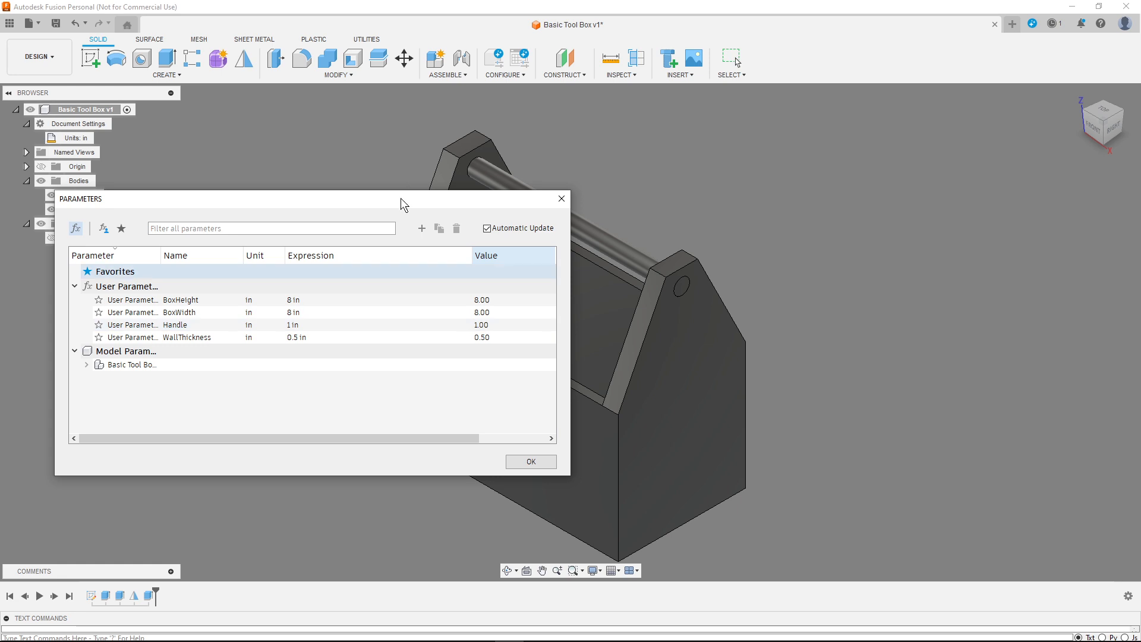
drag(401, 198, 941, 157)
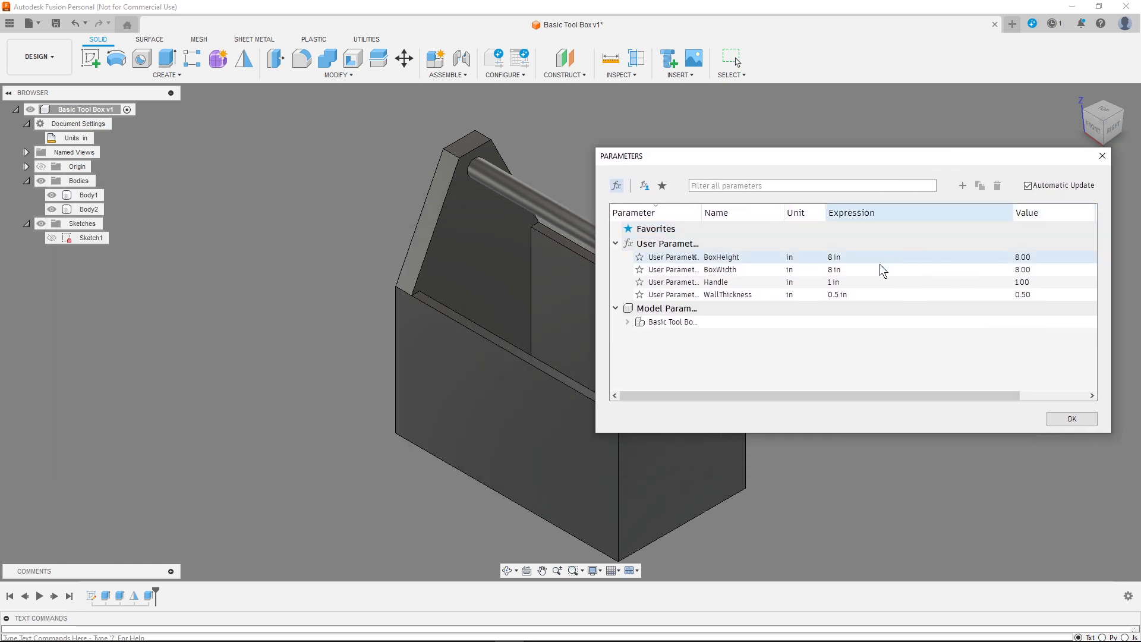
click(829, 284)
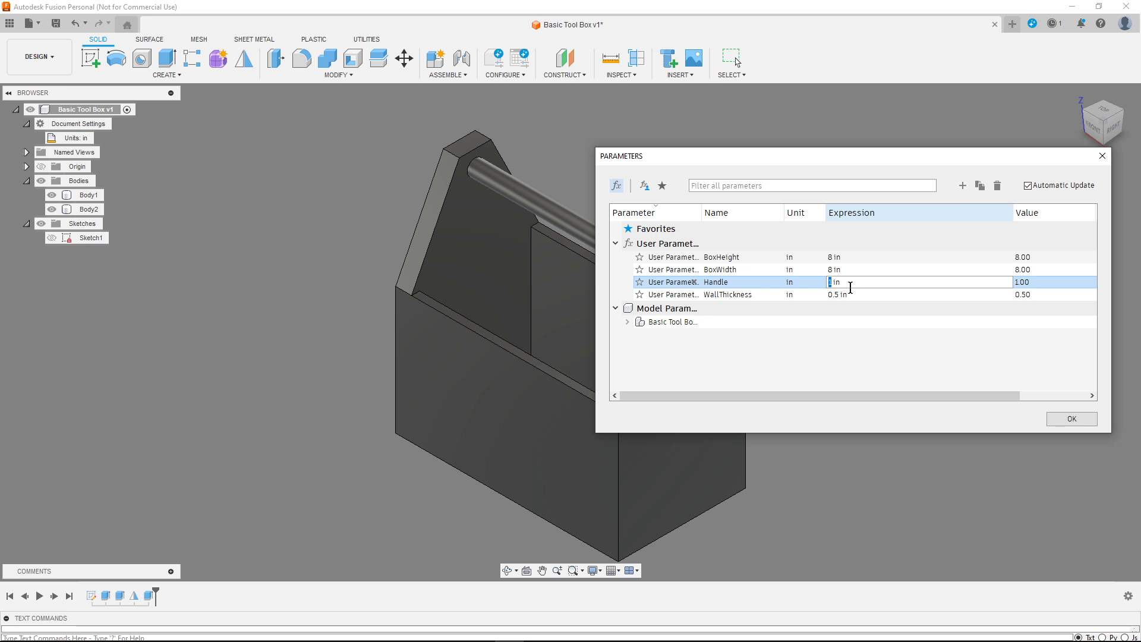
text(2)
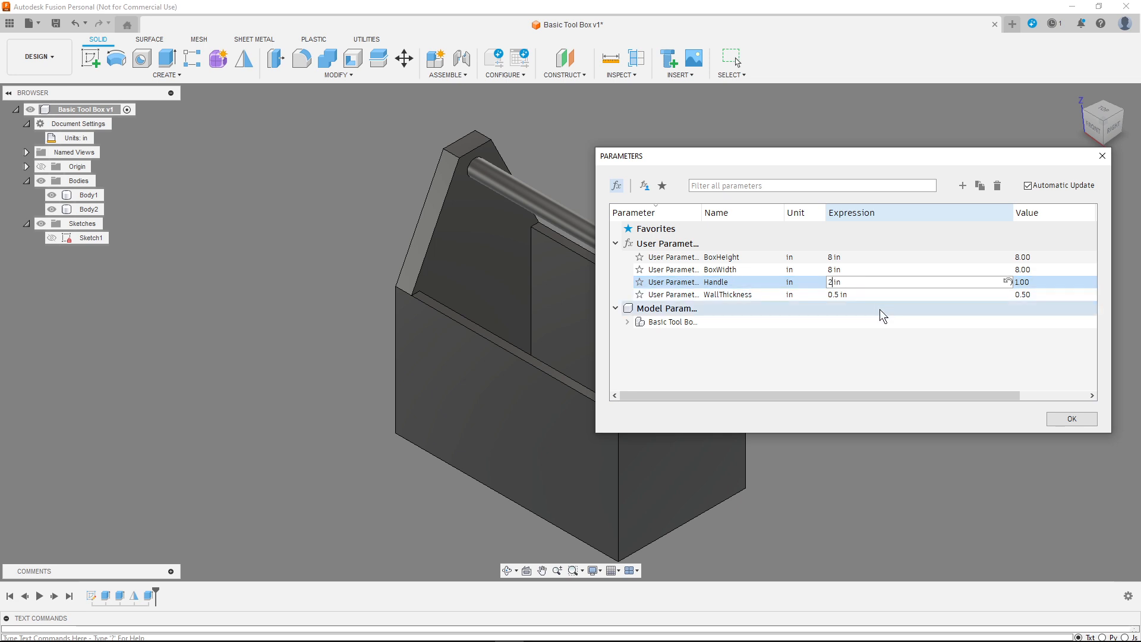
click(1004, 359)
click(1068, 419)
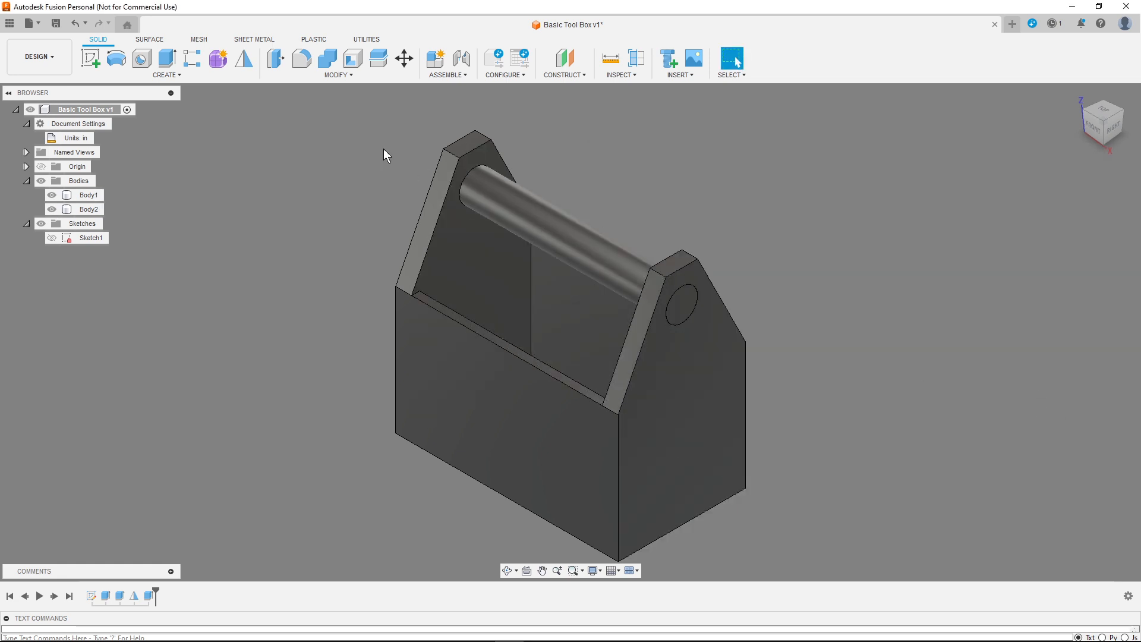
Step: Reopen the user parameters and set the Handle expression to 1.5 in
click(332, 75)
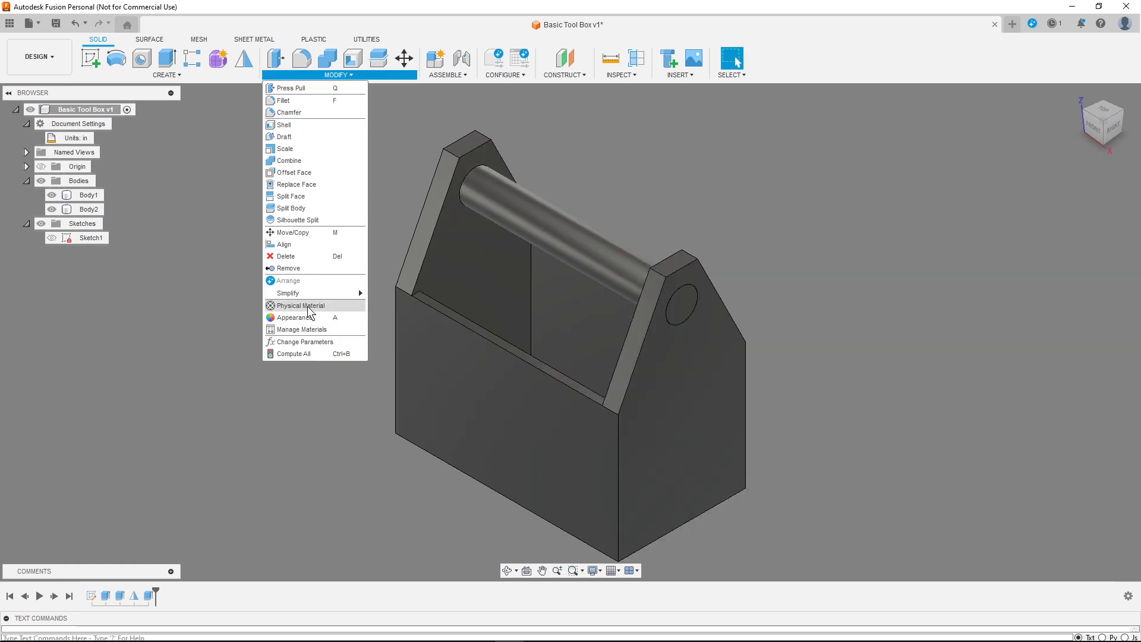
click(317, 342)
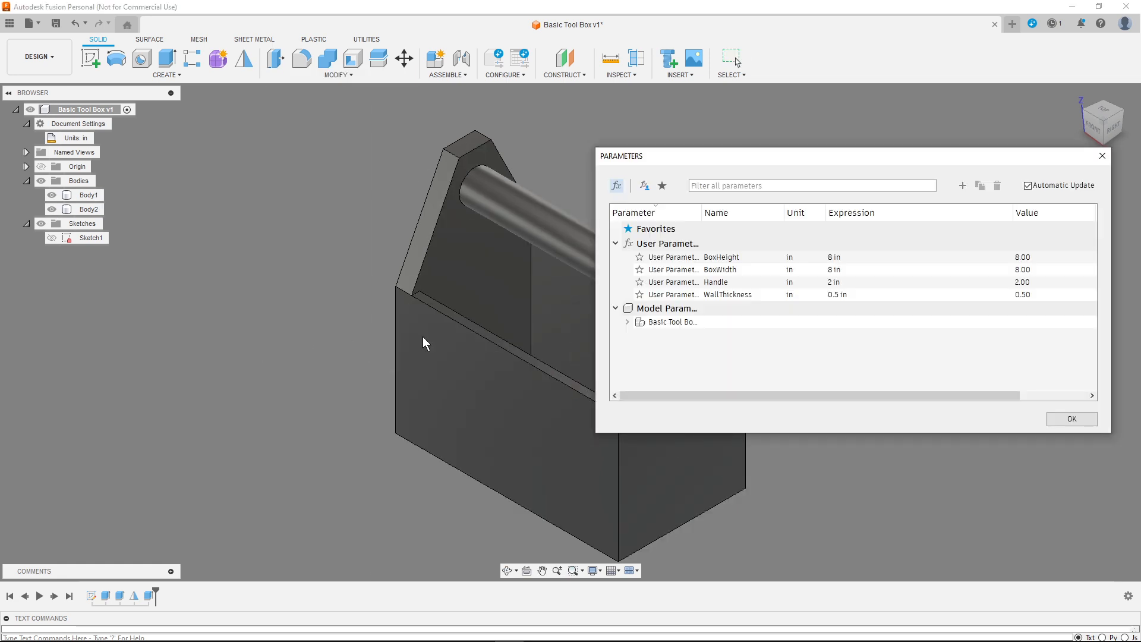
click(836, 295)
click(835, 295)
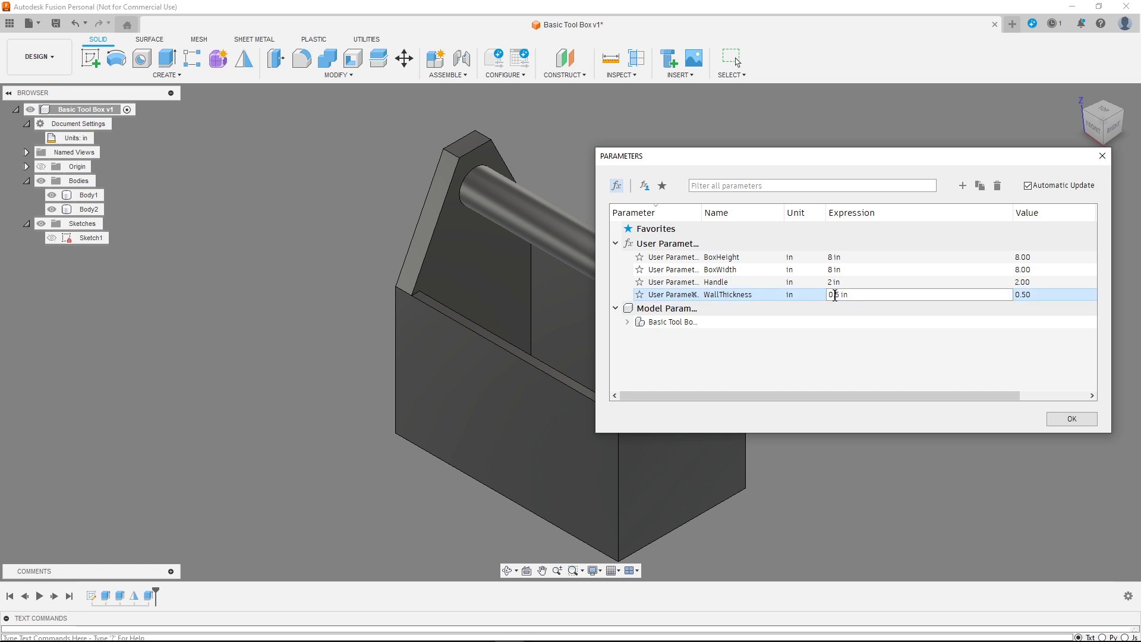
double_click(831, 283)
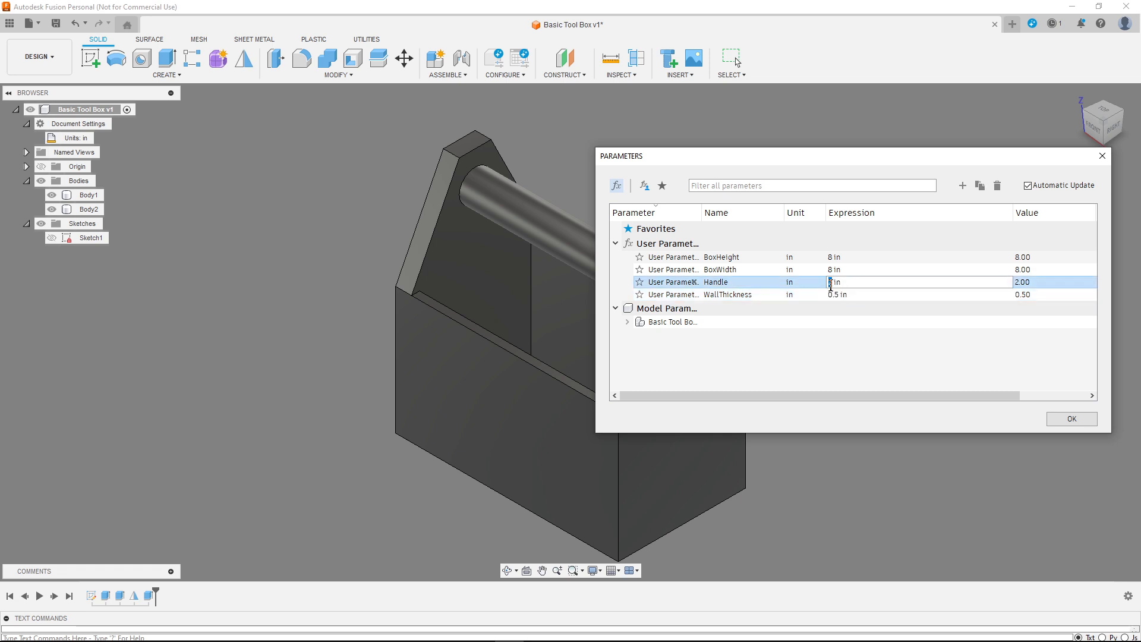
text(1.5)
key(Return)
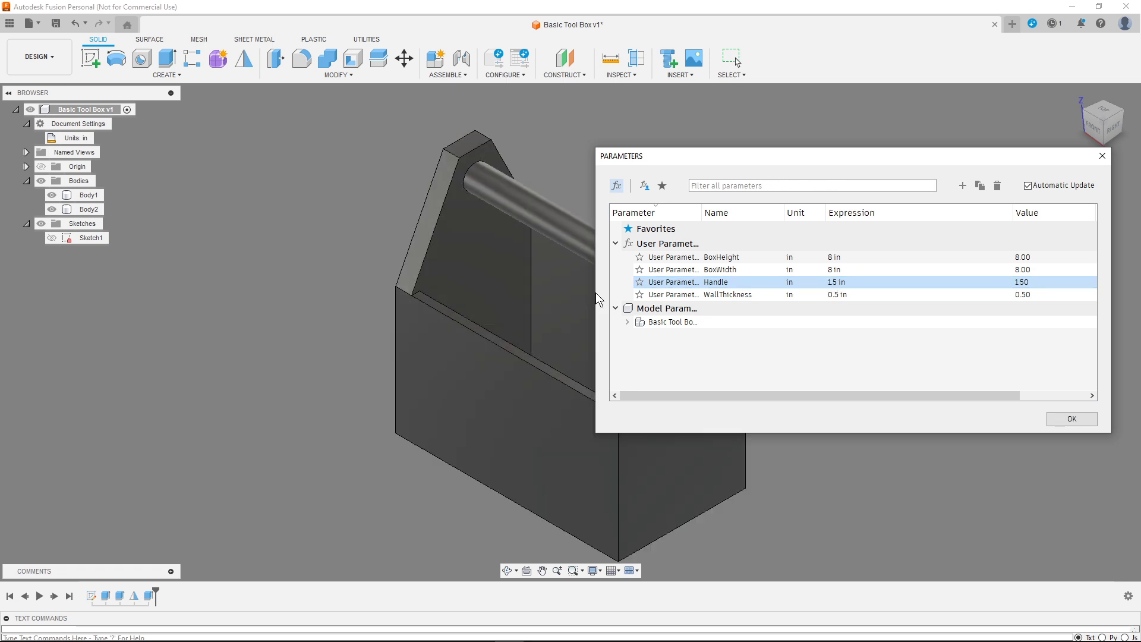
Step: Narrow the parameters window to uncover the model and set the BoxWidth parameter to 12 in
drag(594, 293, 762, 293)
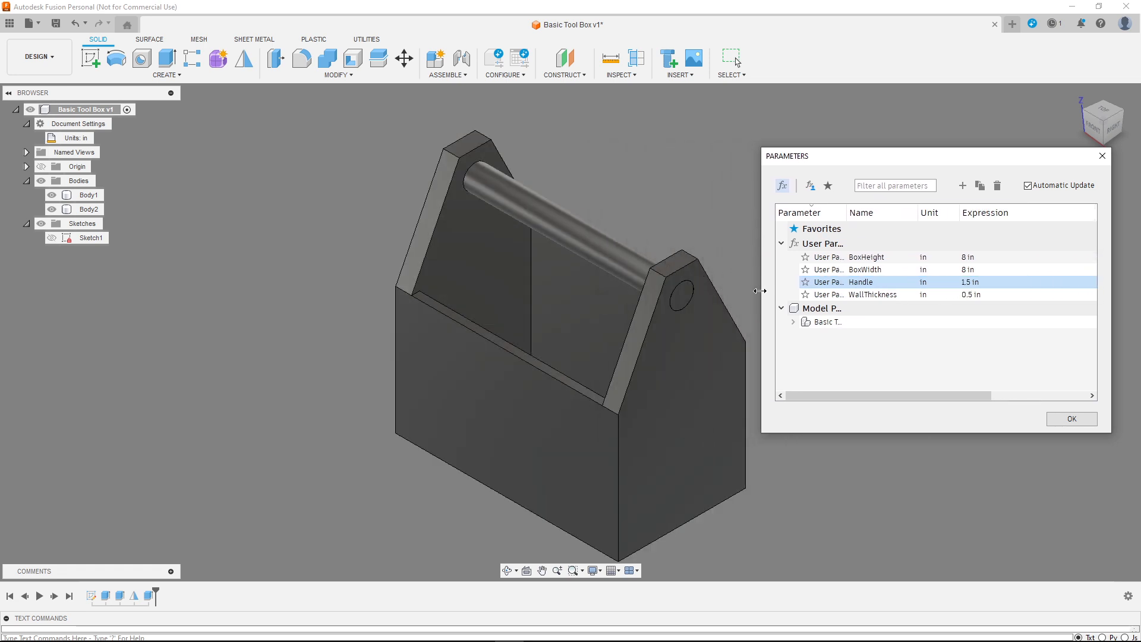
click(911, 269)
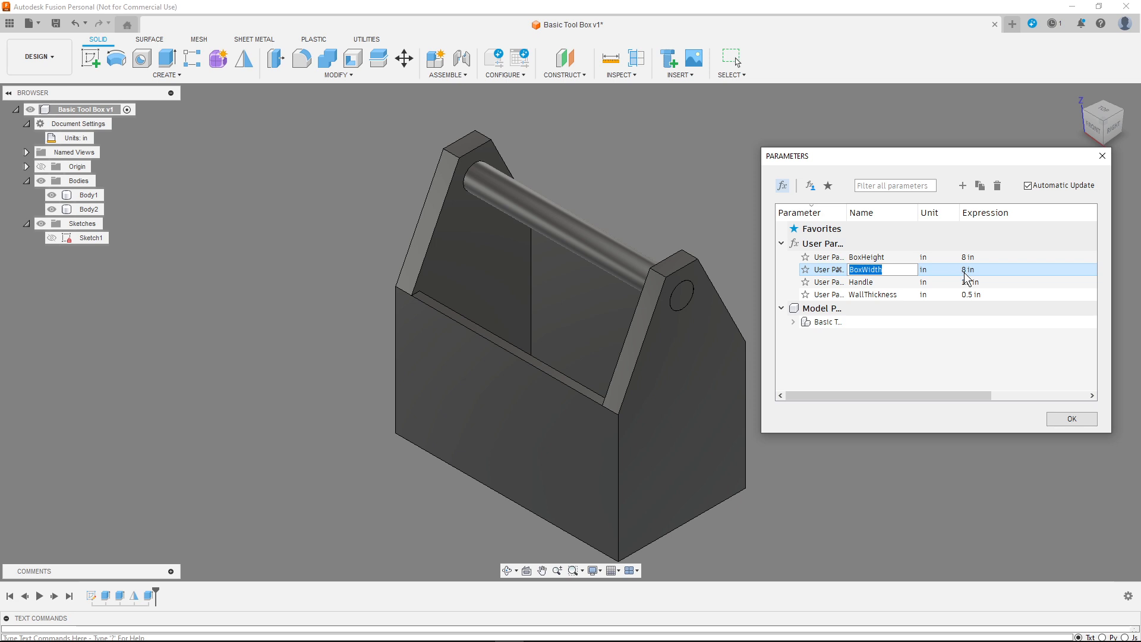
click(968, 268)
click(959, 271)
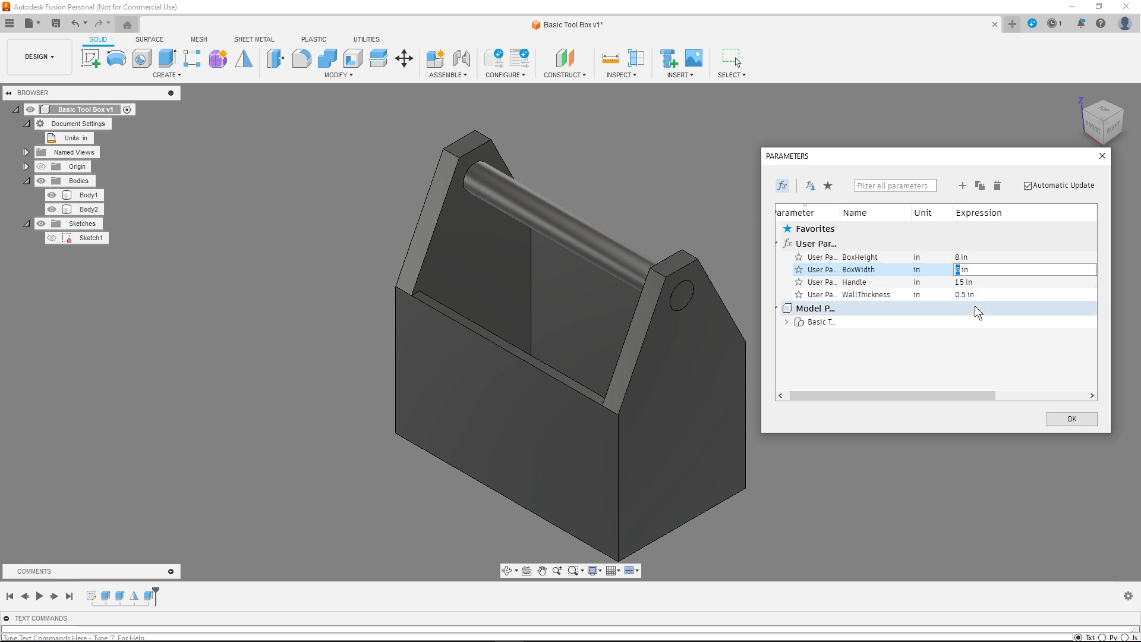
text(12)
key(Return)
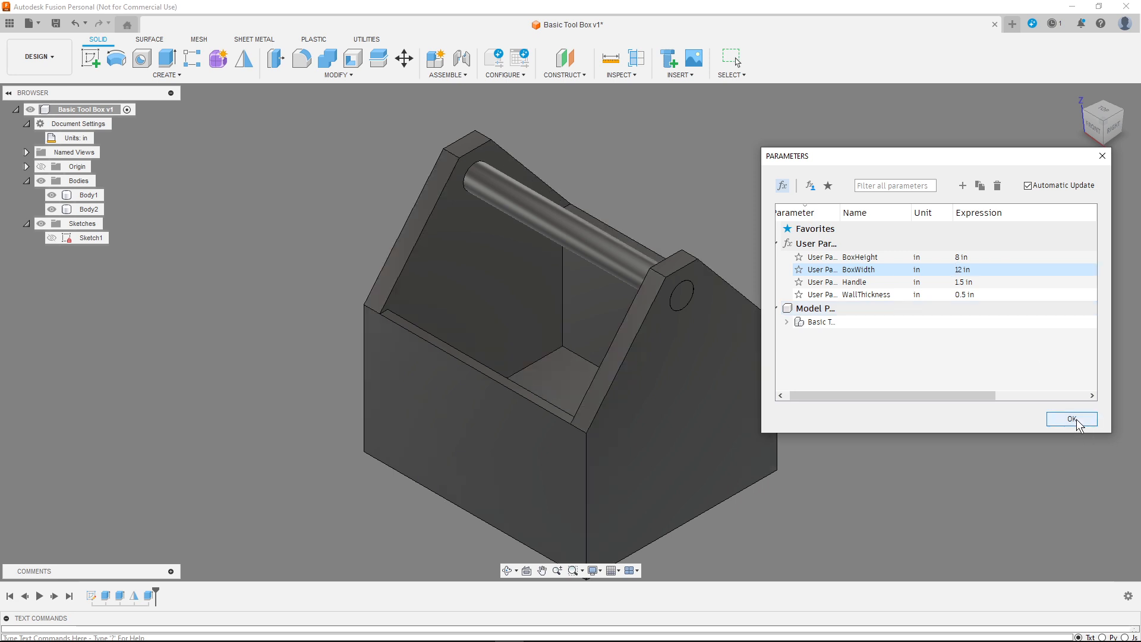
Step: Add a user parameter named BoxLength in inches with the expression 6, and close the parameters
click(967, 188)
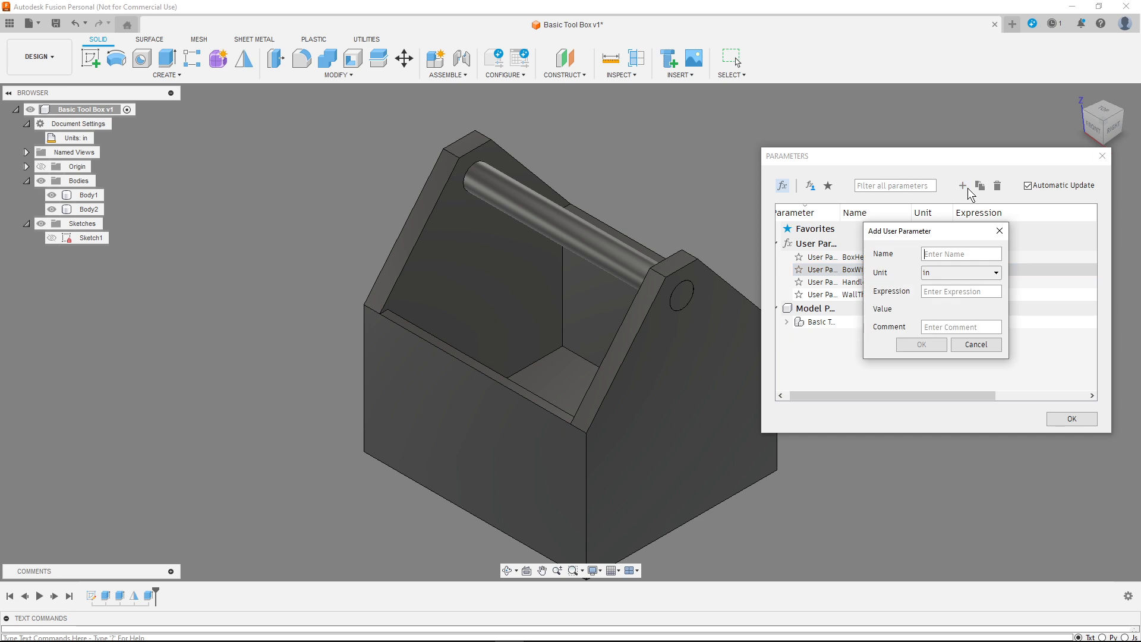
text(Box Lengh)
key(BackSpace)
key(BackSpace)
key(BackSpace)
key(BackSpace)
key(BackSpace)
key(BackSpace)
text(Length)
click(939, 291)
text(6)
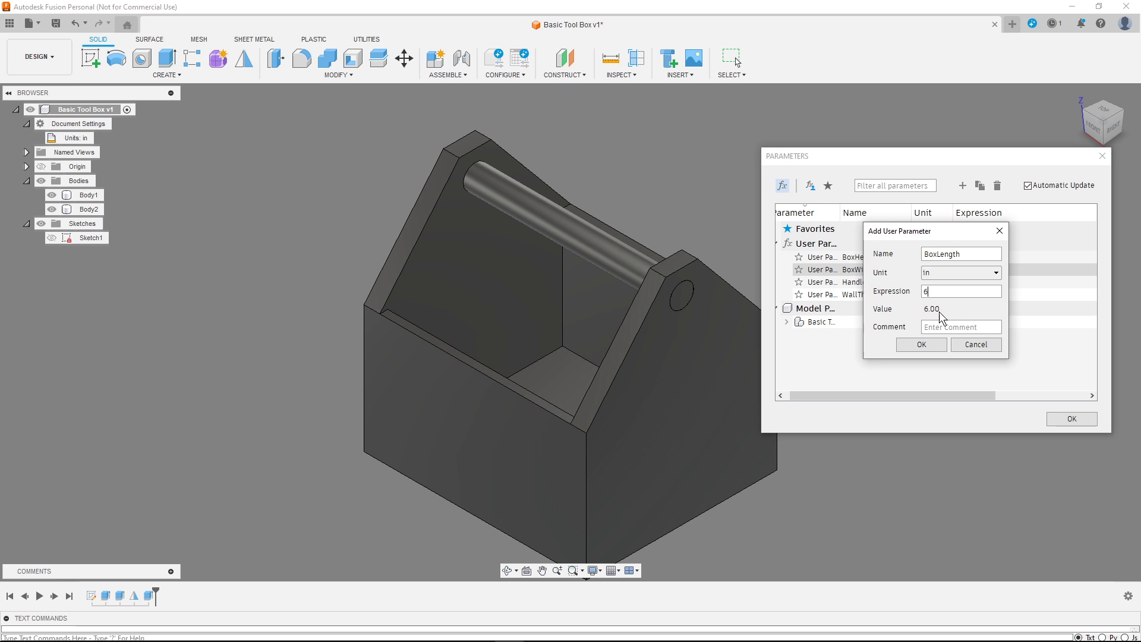
click(923, 344)
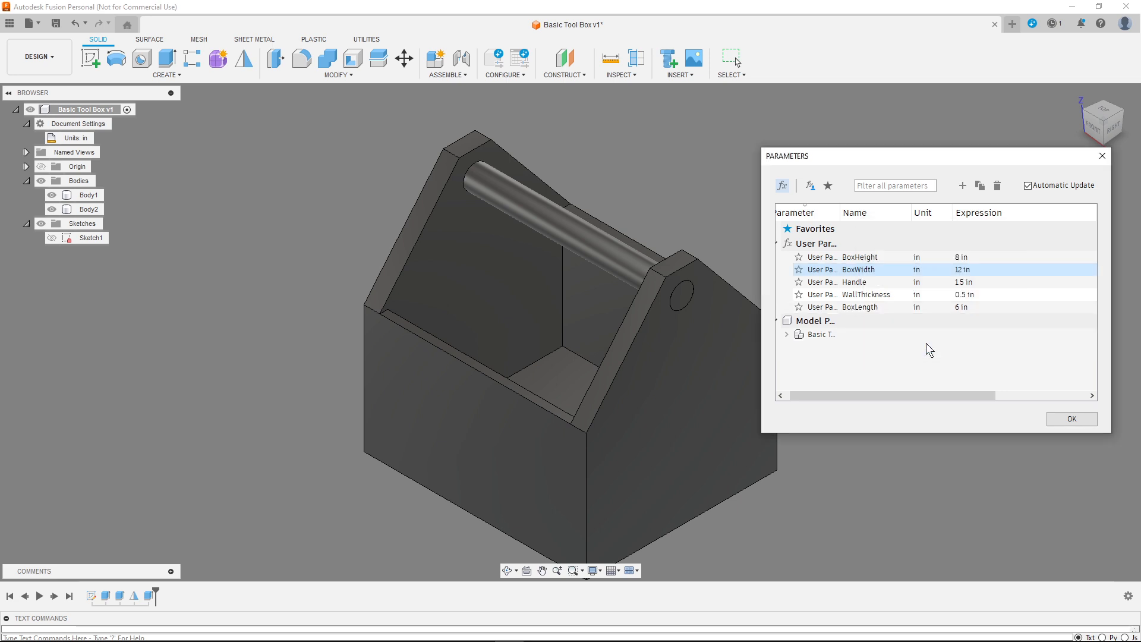
click(1058, 421)
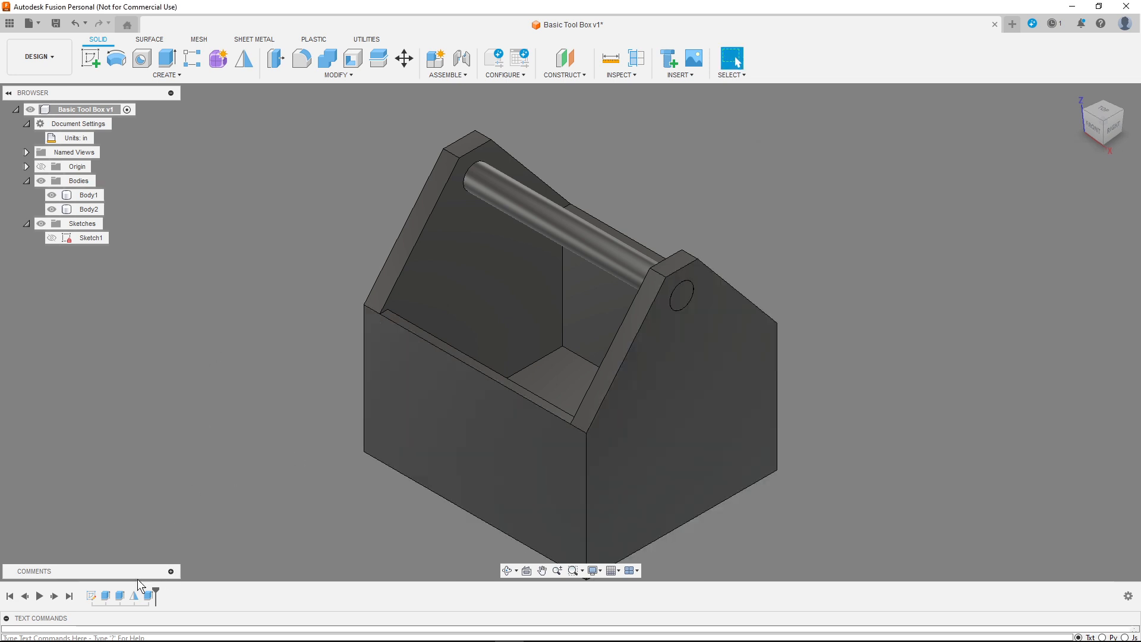
Step: Edit the extrusion of the side walls and floor, linking its distance to the BoxLength parameter
double_click(120, 596)
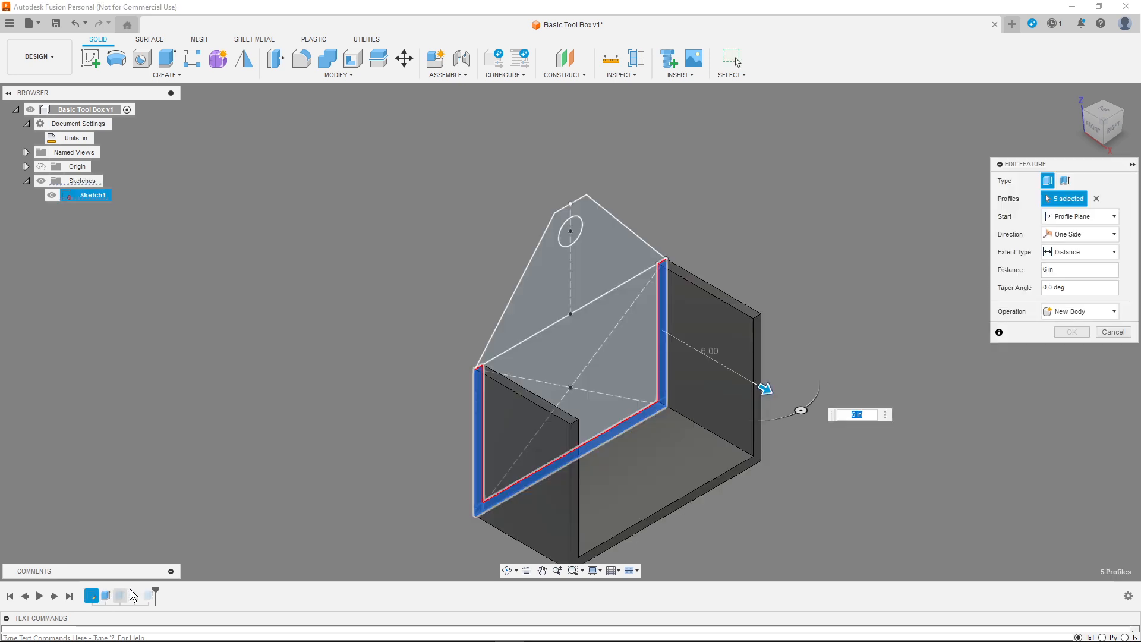
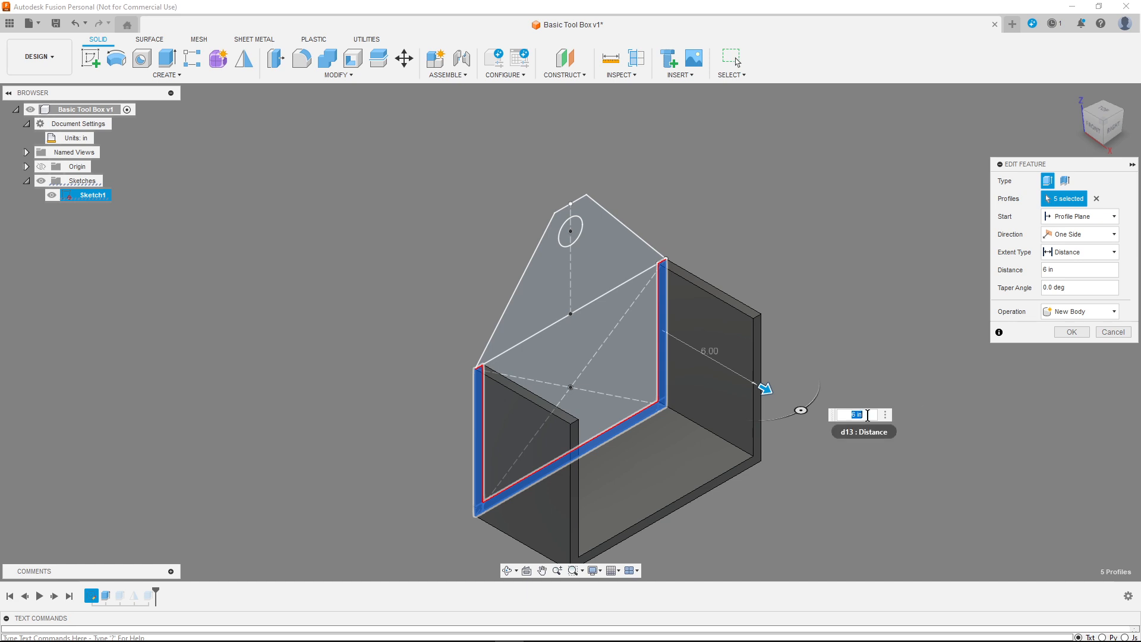
text(boxl)
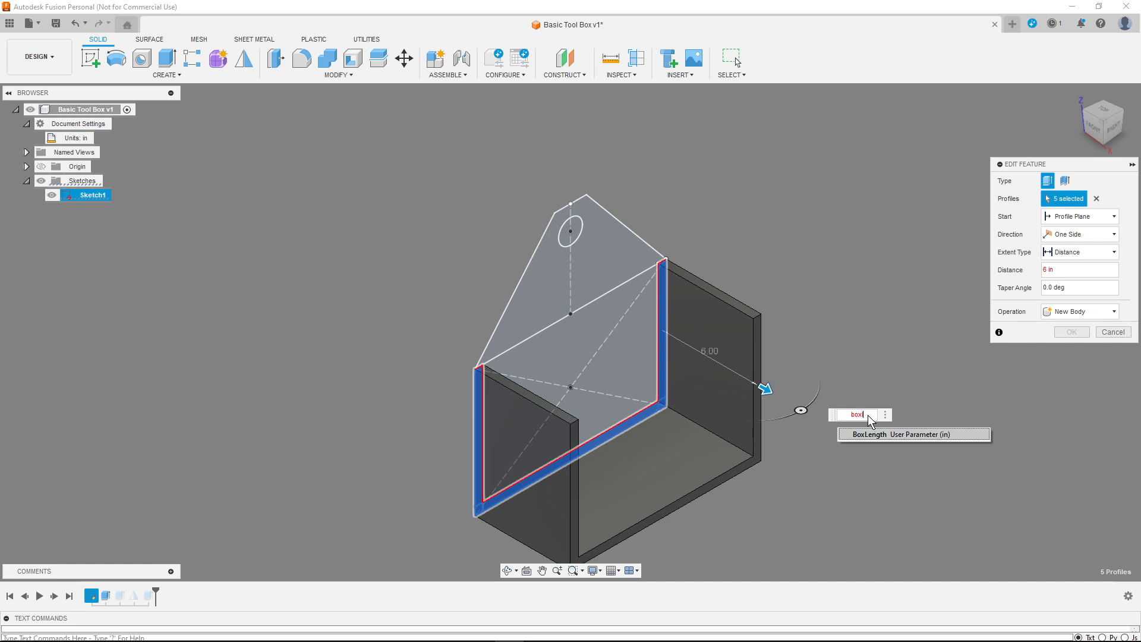
text(eng)
key(Return)
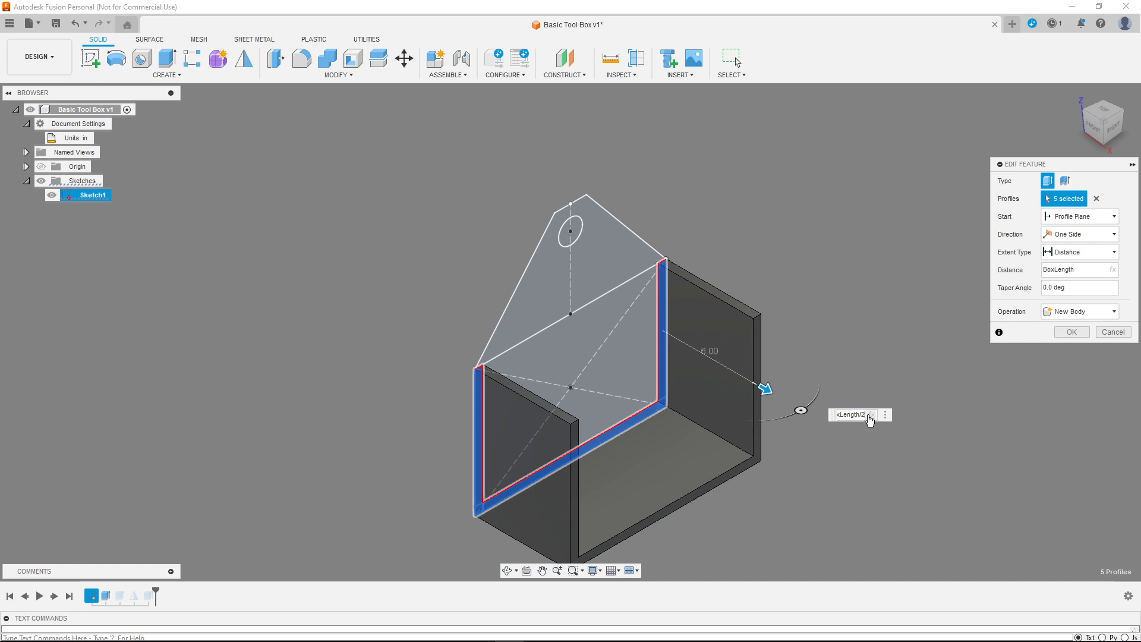
key(Return)
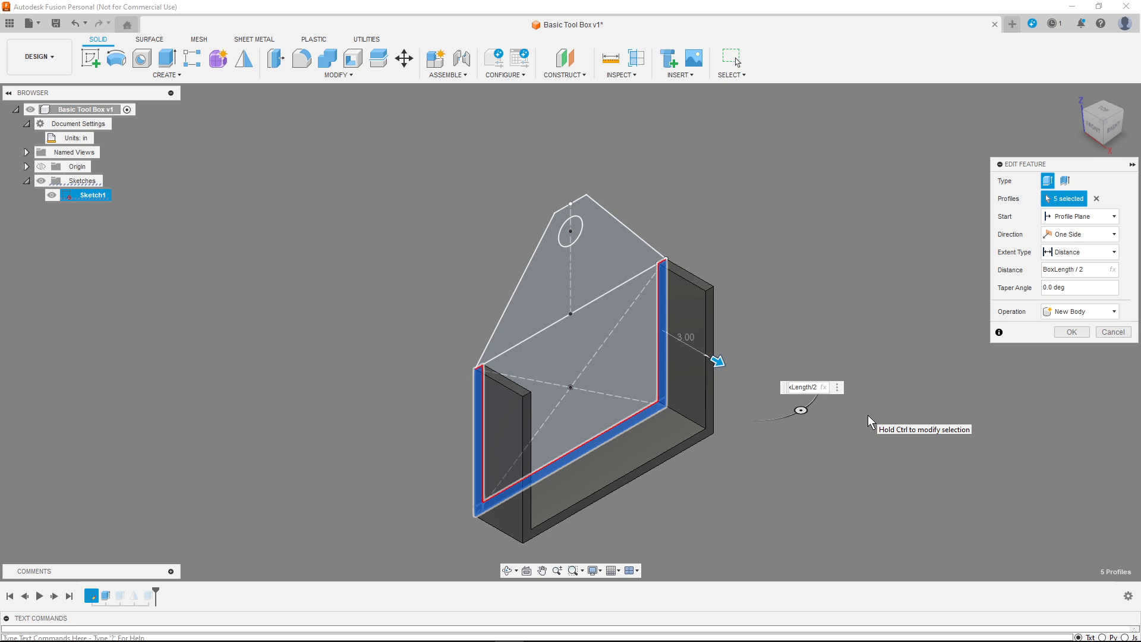
key(BackSpace)
key(BackSpace)
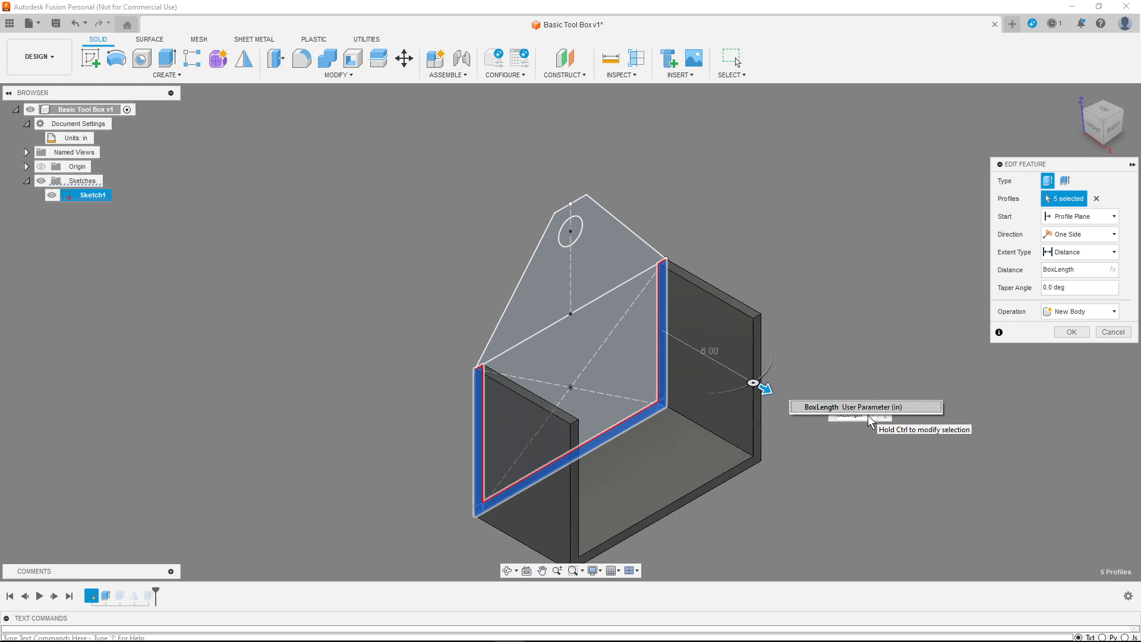
key(Return)
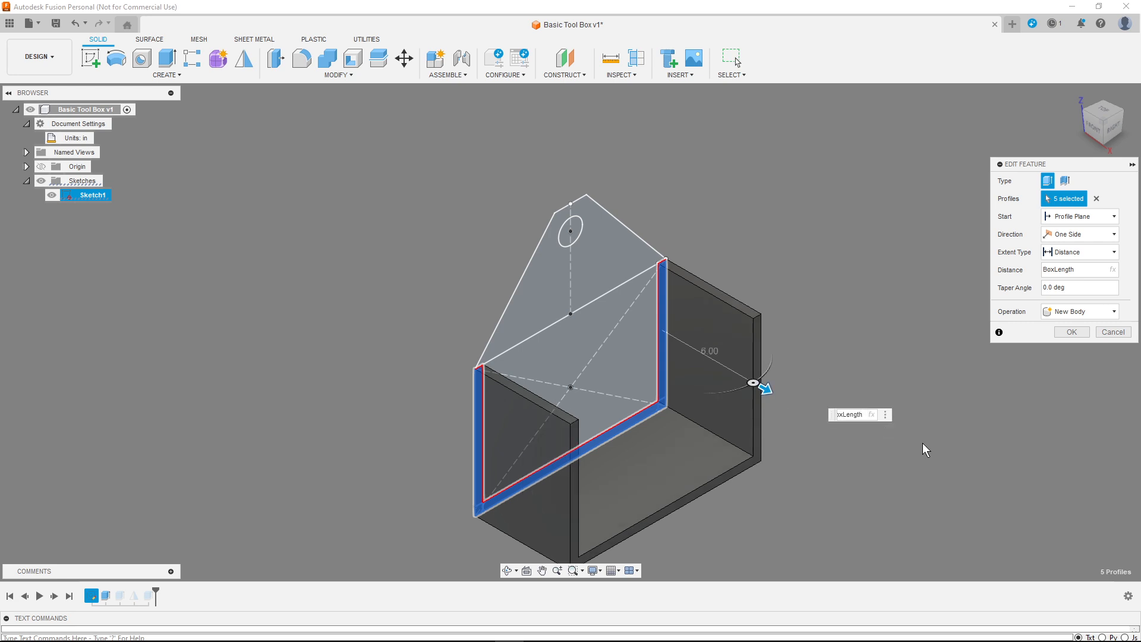
key(Return)
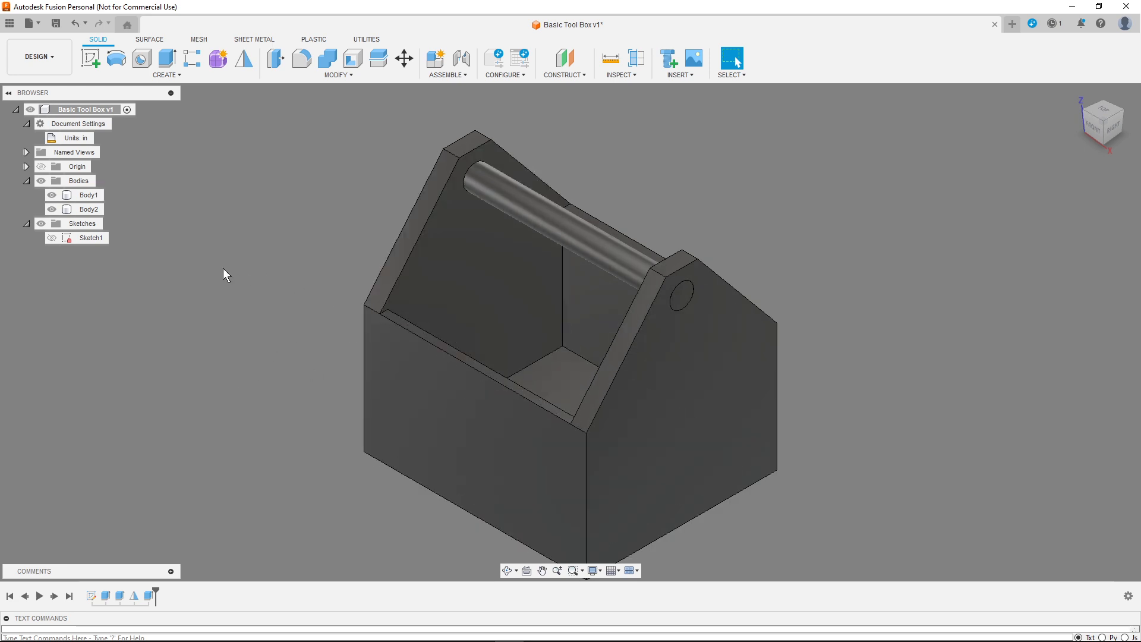
Step: Move the handle extrusion ahead of the mirror in the timeline and make it one-sided, extending to the end panel's outer face
click(148, 596)
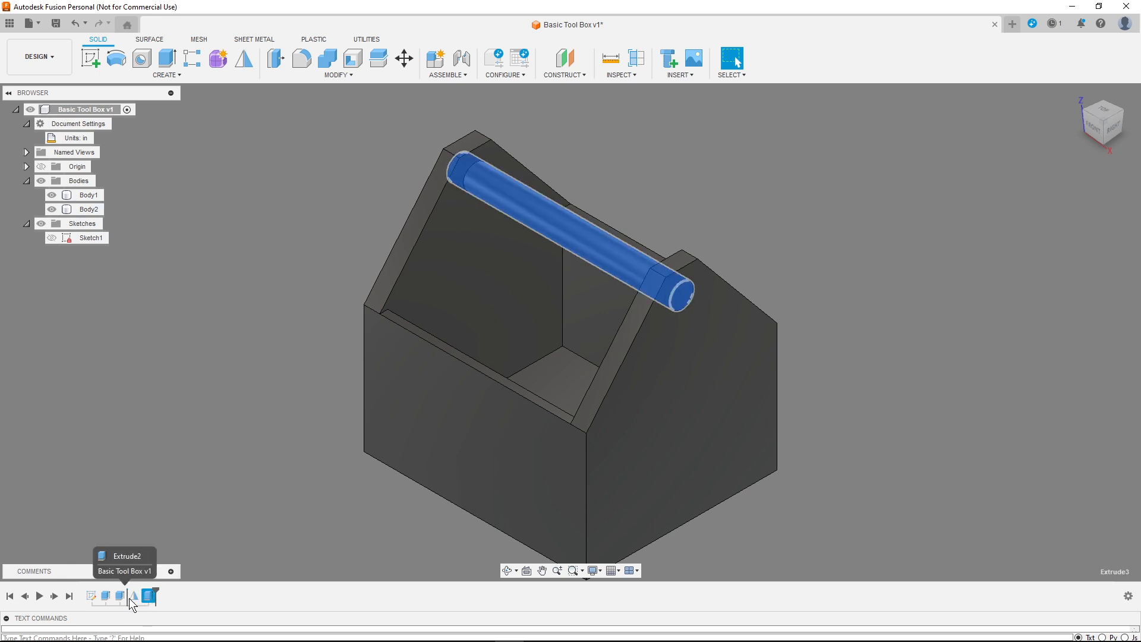
drag(118, 598, 130, 598)
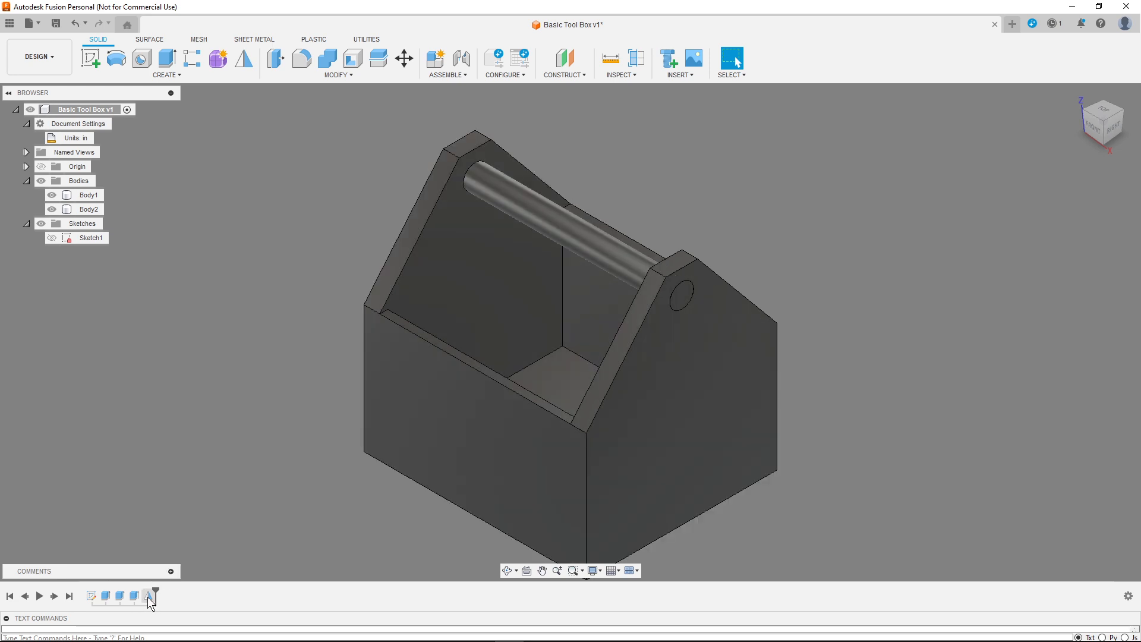
double_click(134, 597)
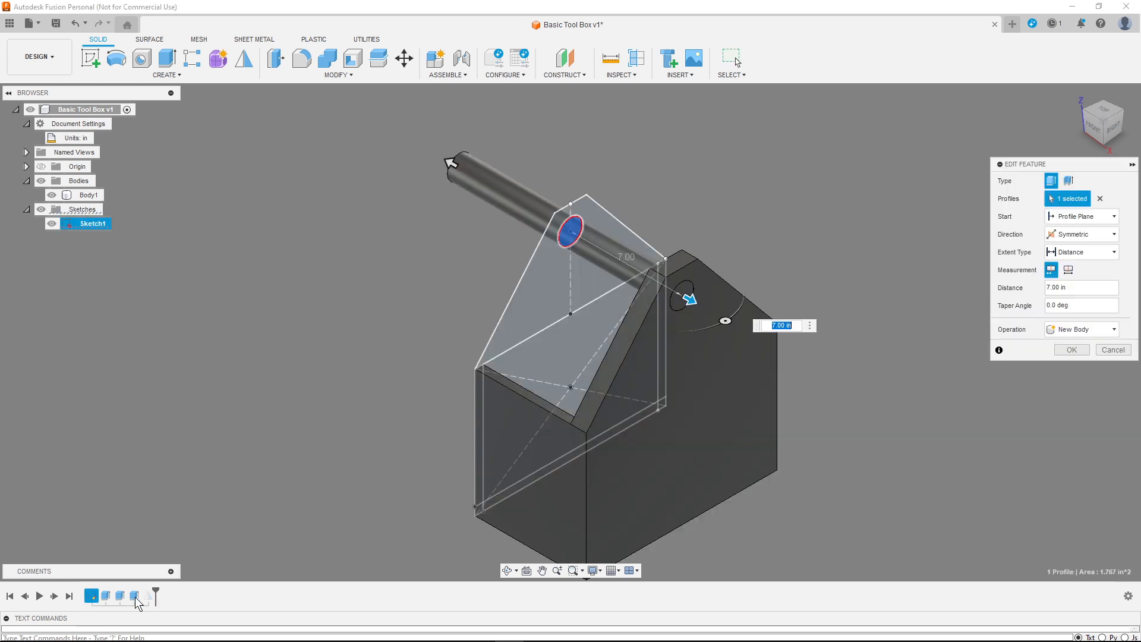
click(1087, 237)
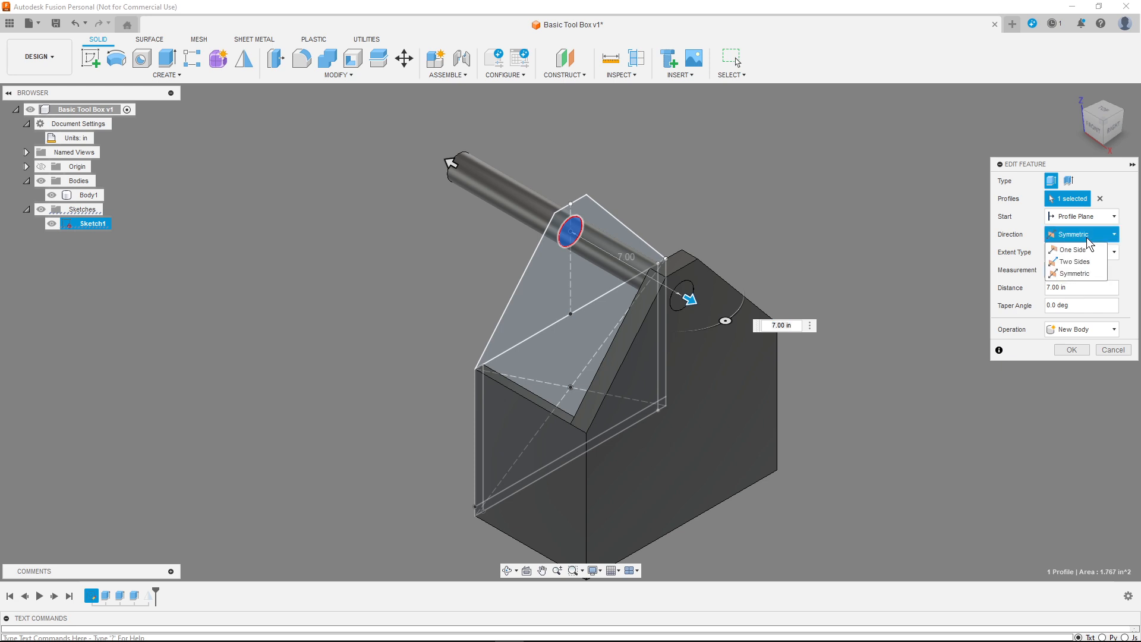
click(1088, 250)
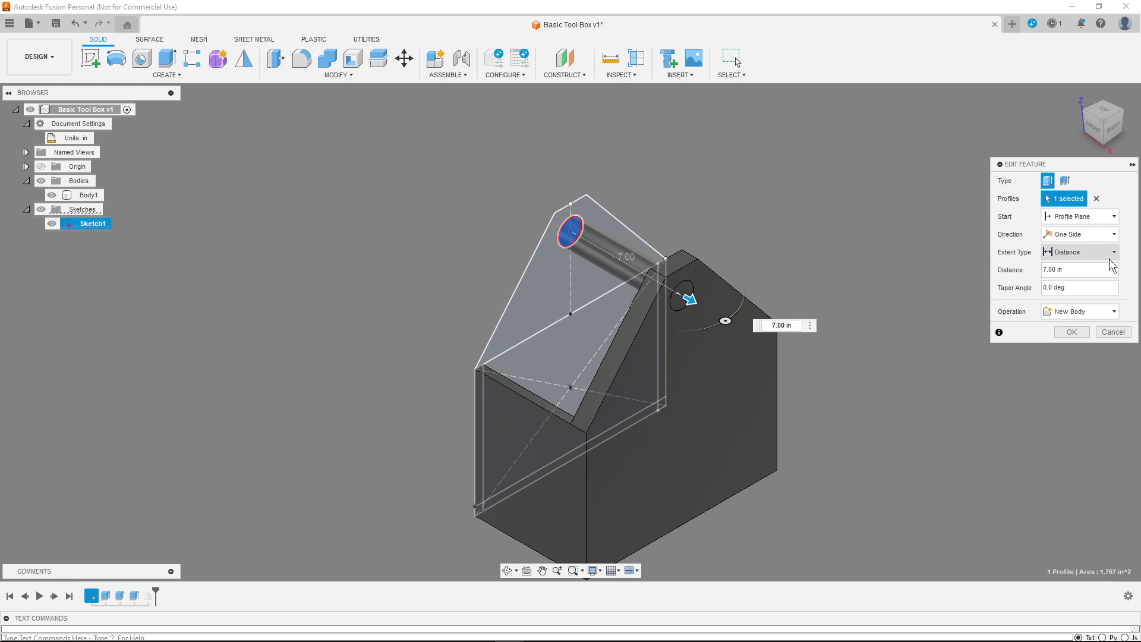
click(1091, 253)
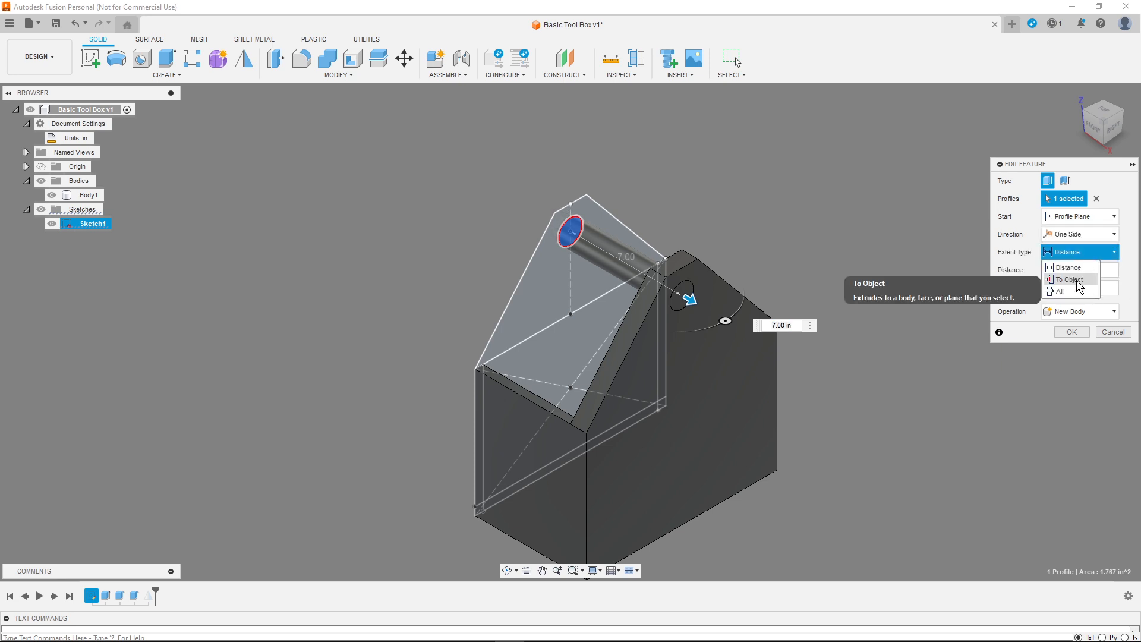
click(1076, 280)
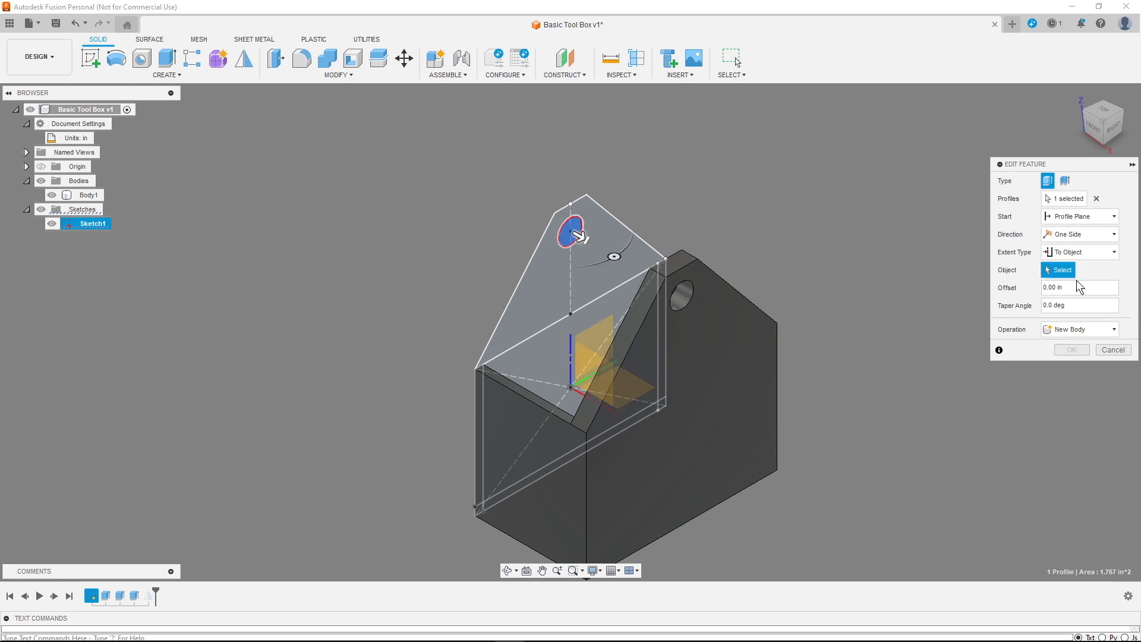
click(724, 351)
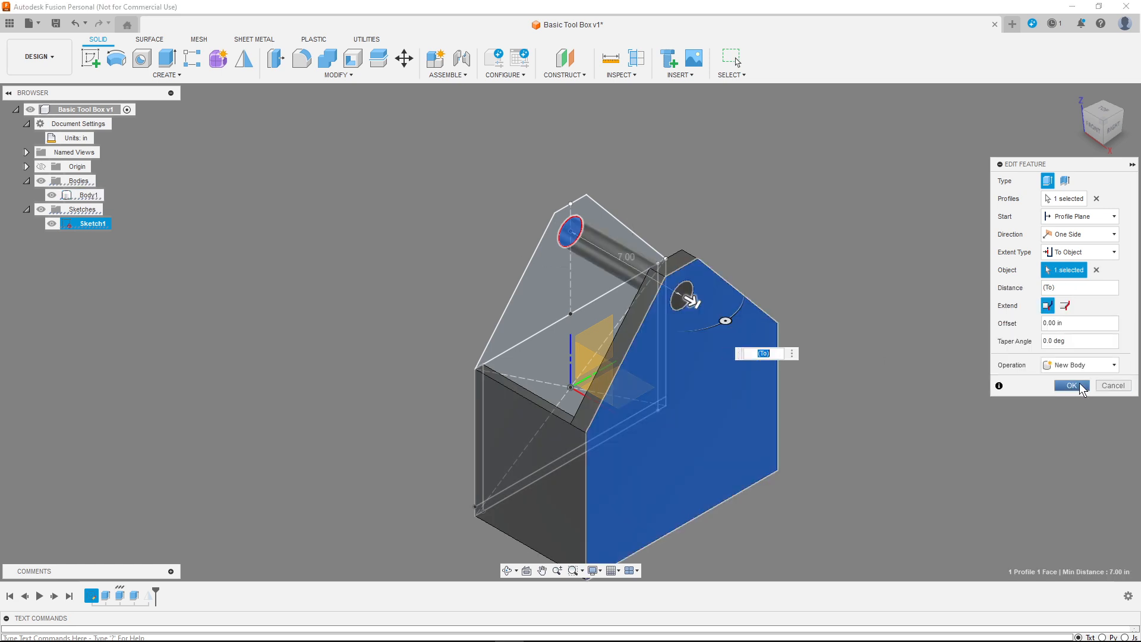
click(1073, 385)
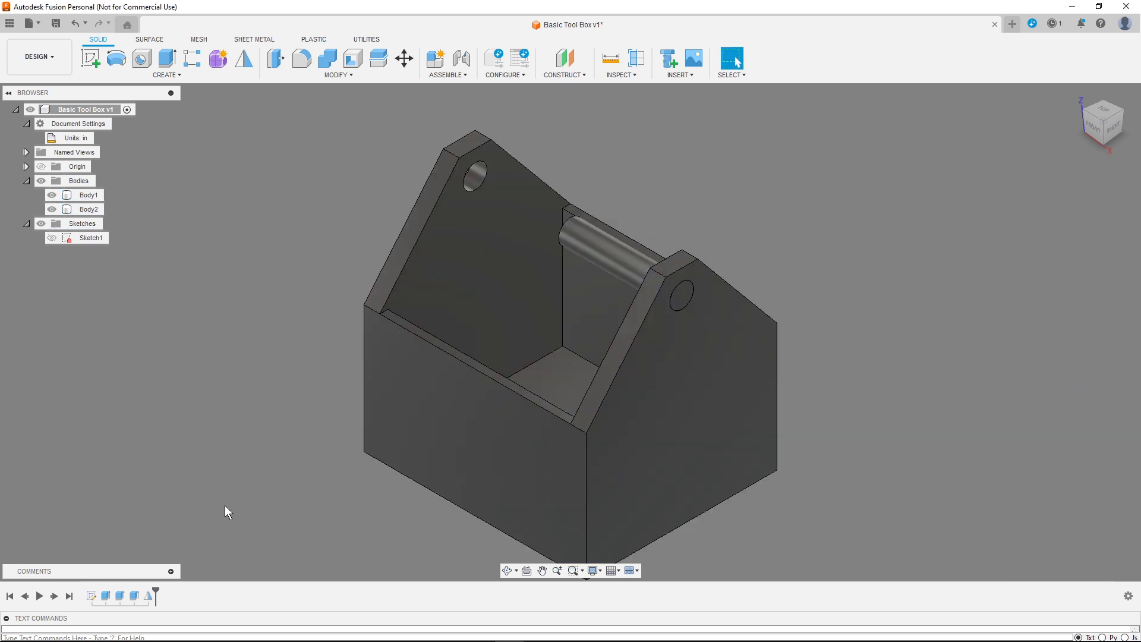
Step: Redefine the mirror to include both the box and handle bodies, using the origin plane midway along the box as mirror plane
double_click(145, 598)
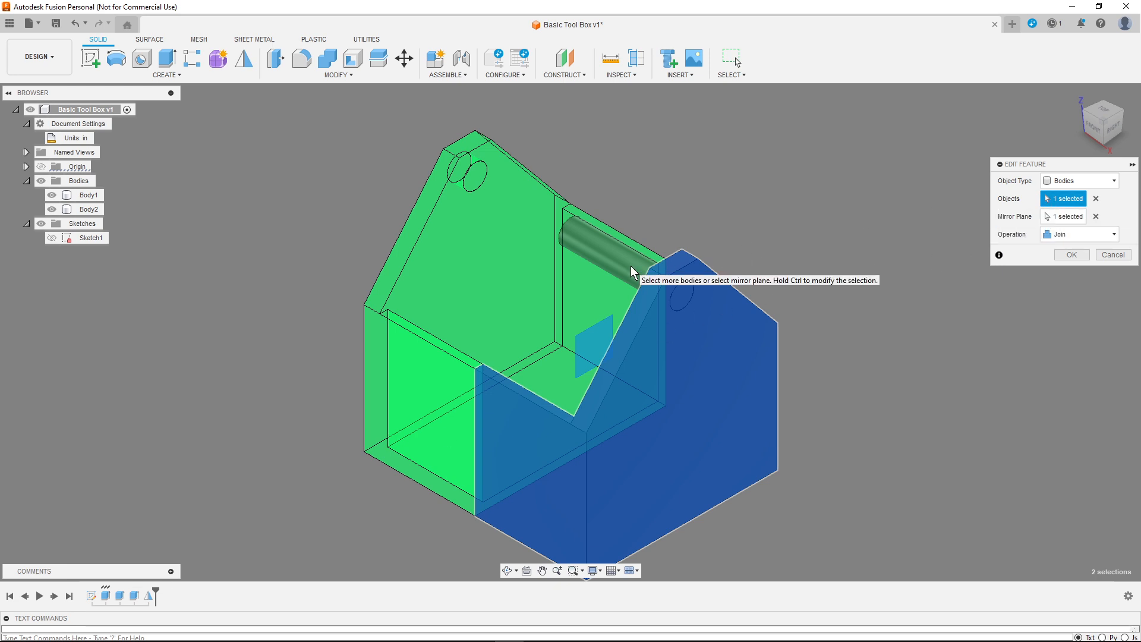
click(1095, 217)
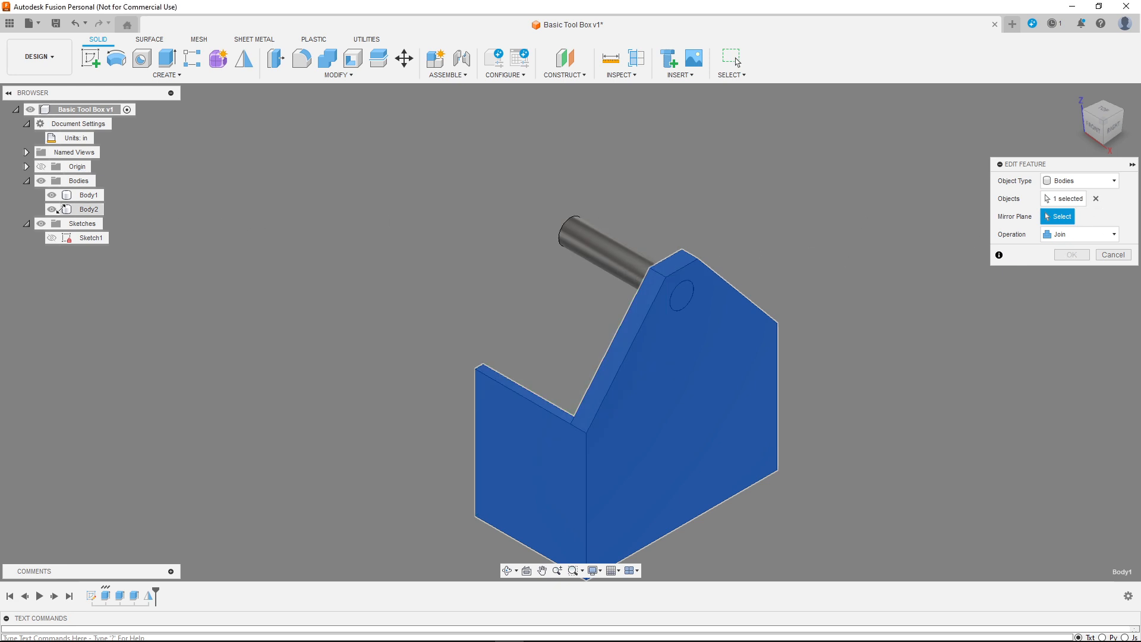
click(1095, 198)
click(606, 262)
click(658, 357)
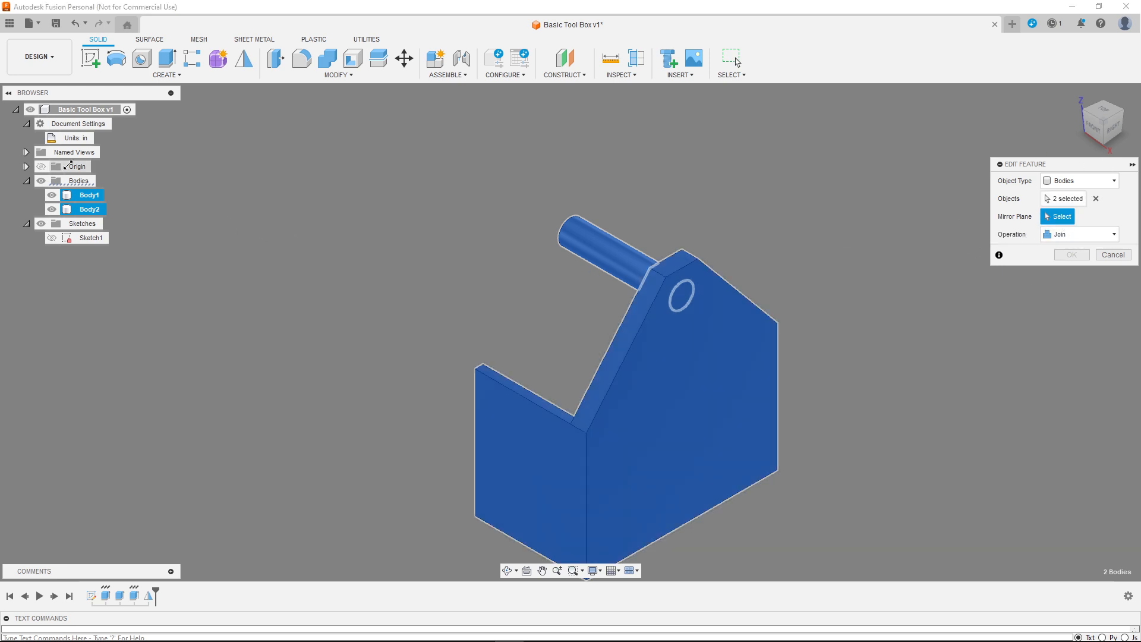
click(41, 167)
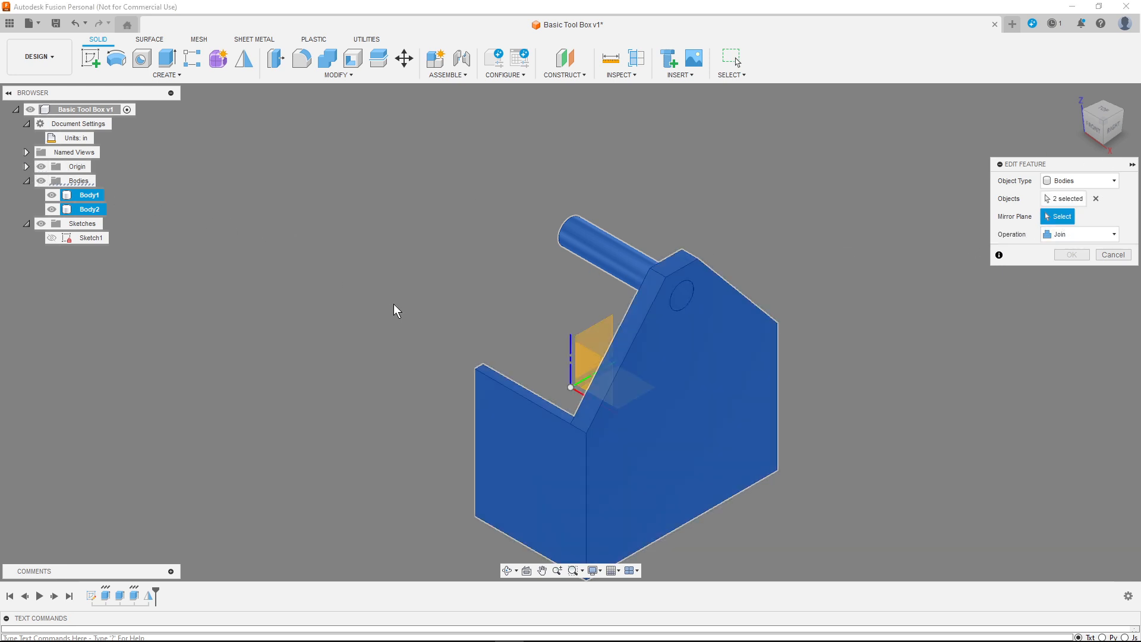
click(601, 337)
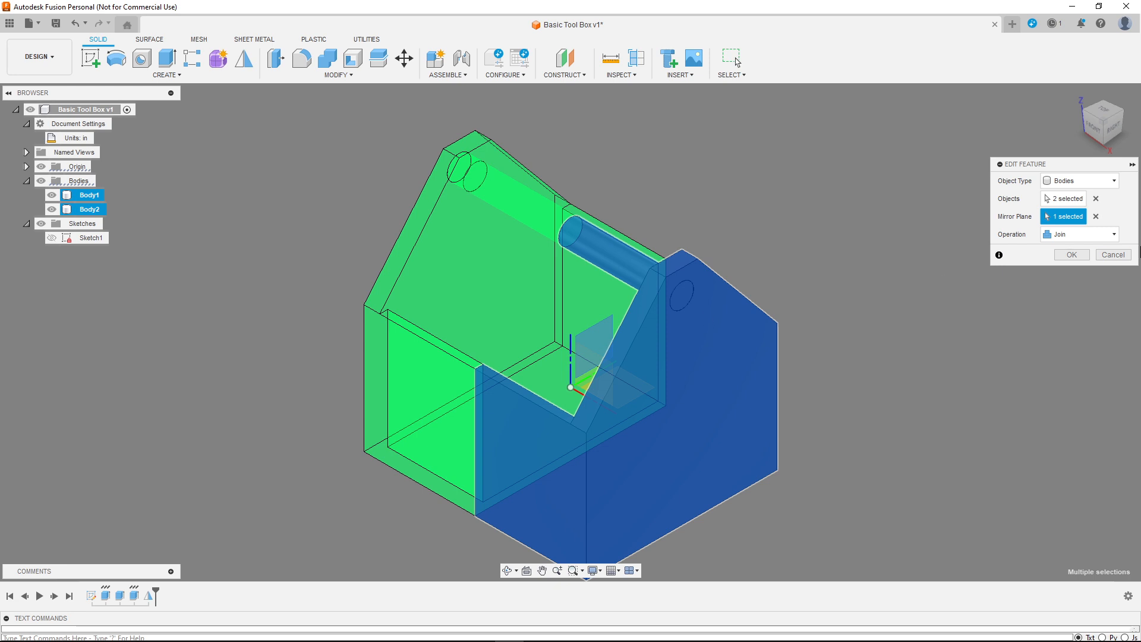
click(1077, 255)
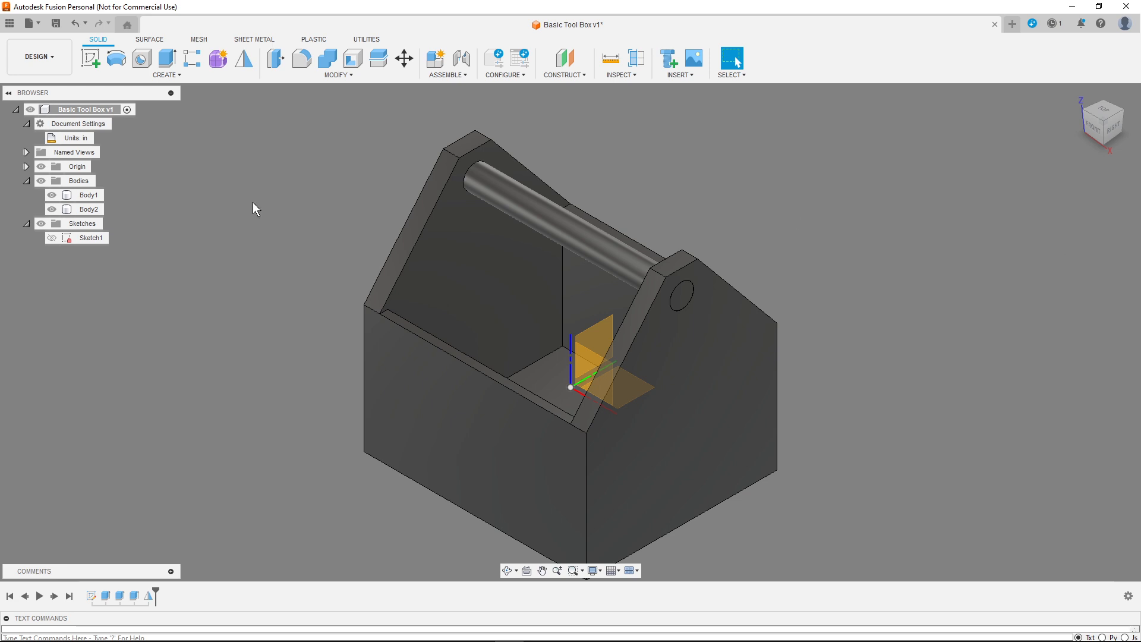
click(52, 209)
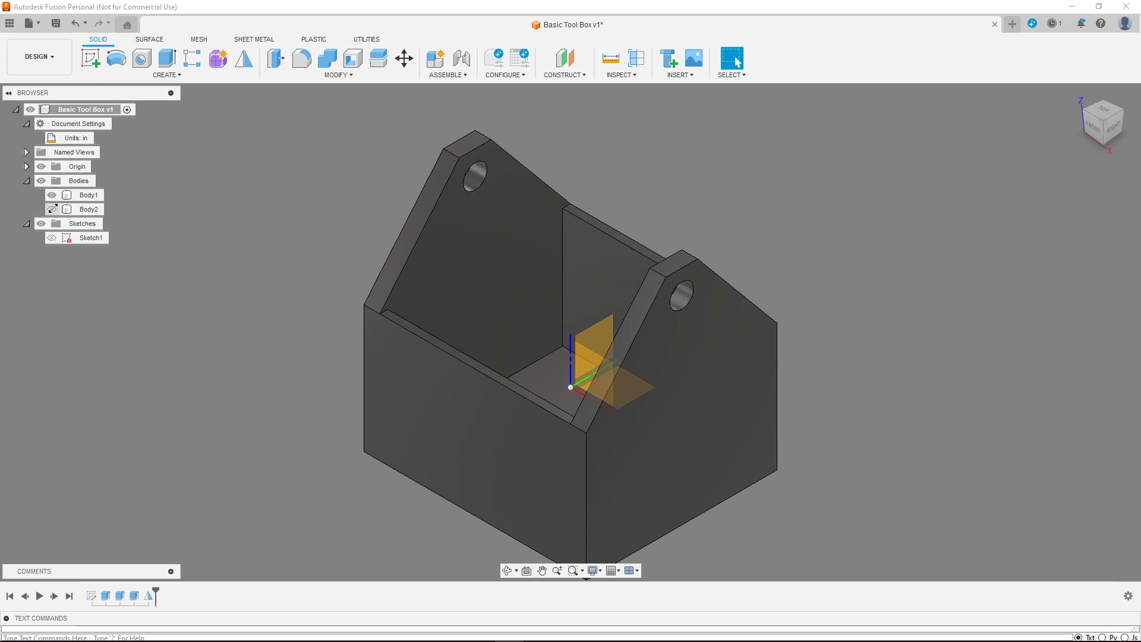
click(52, 209)
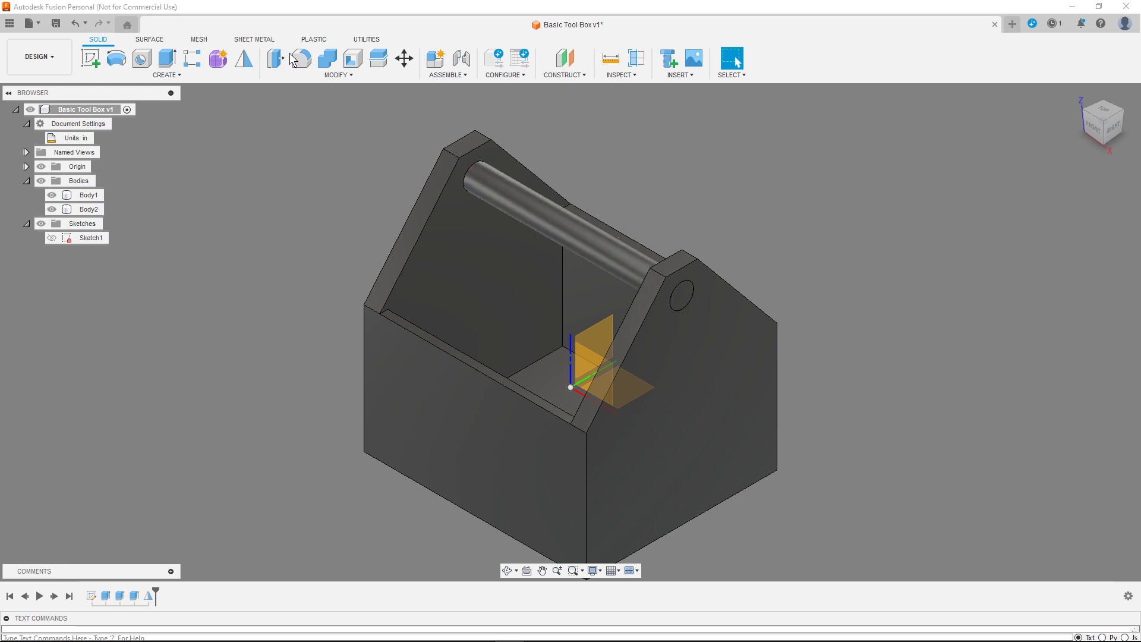
Step: Set the BoxLength user parameter to 10 in and check the handle and box bodies
click(309, 75)
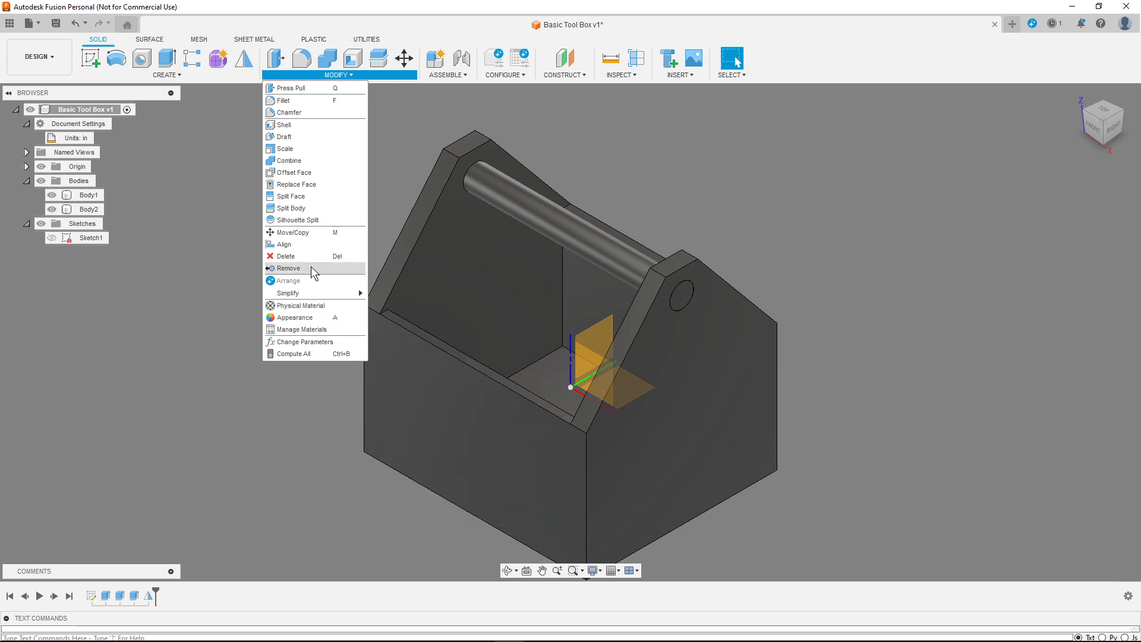
click(316, 340)
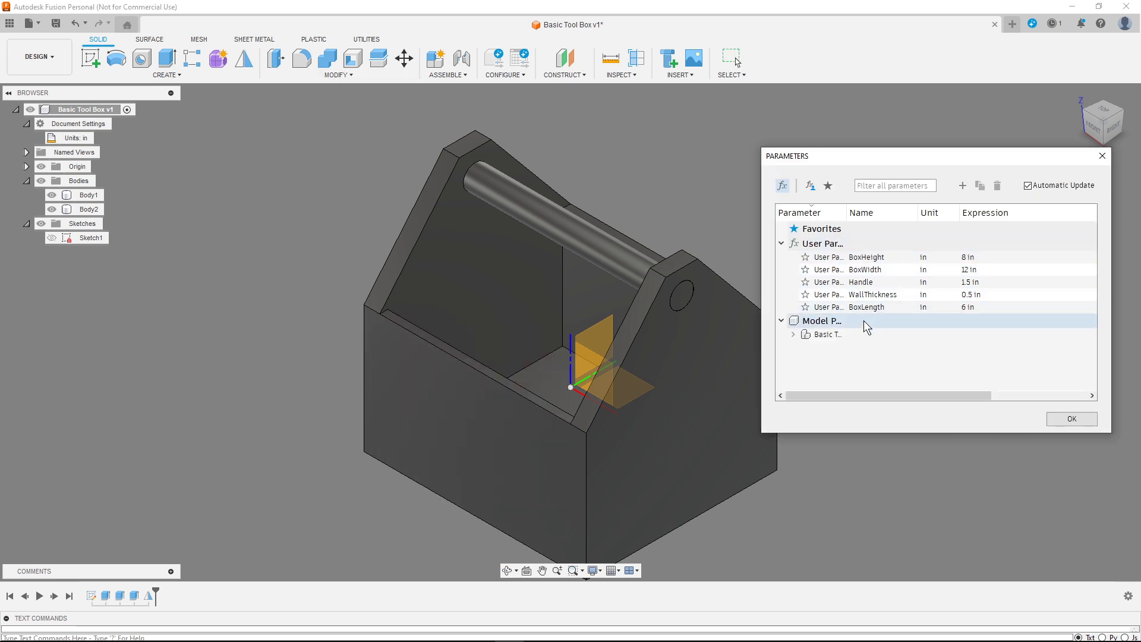
click(876, 310)
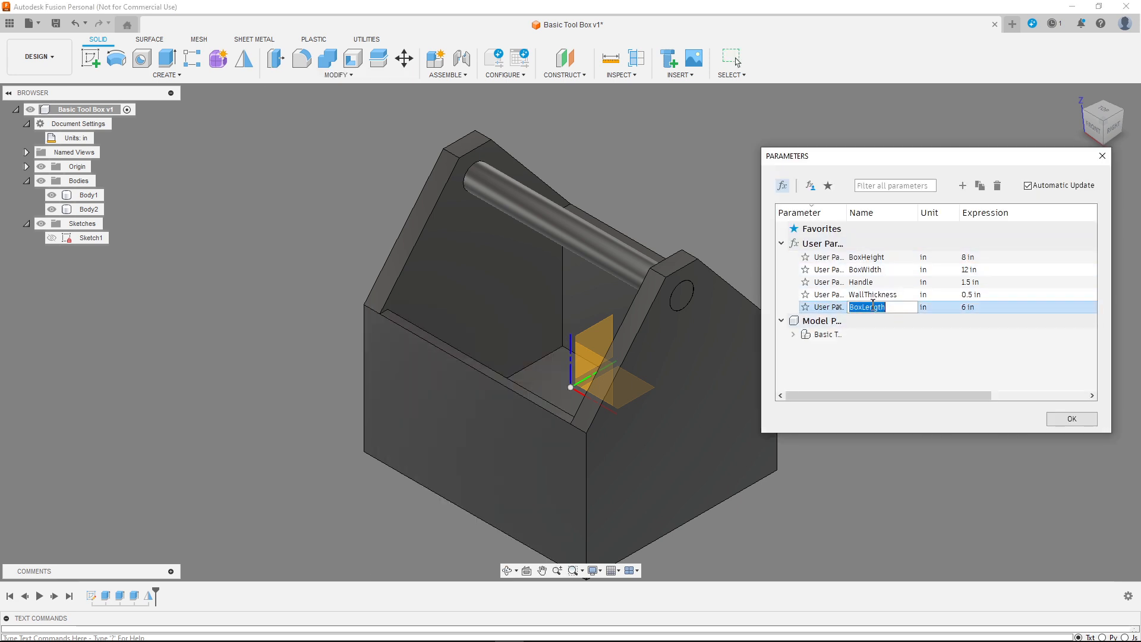
click(962, 309)
click(962, 309)
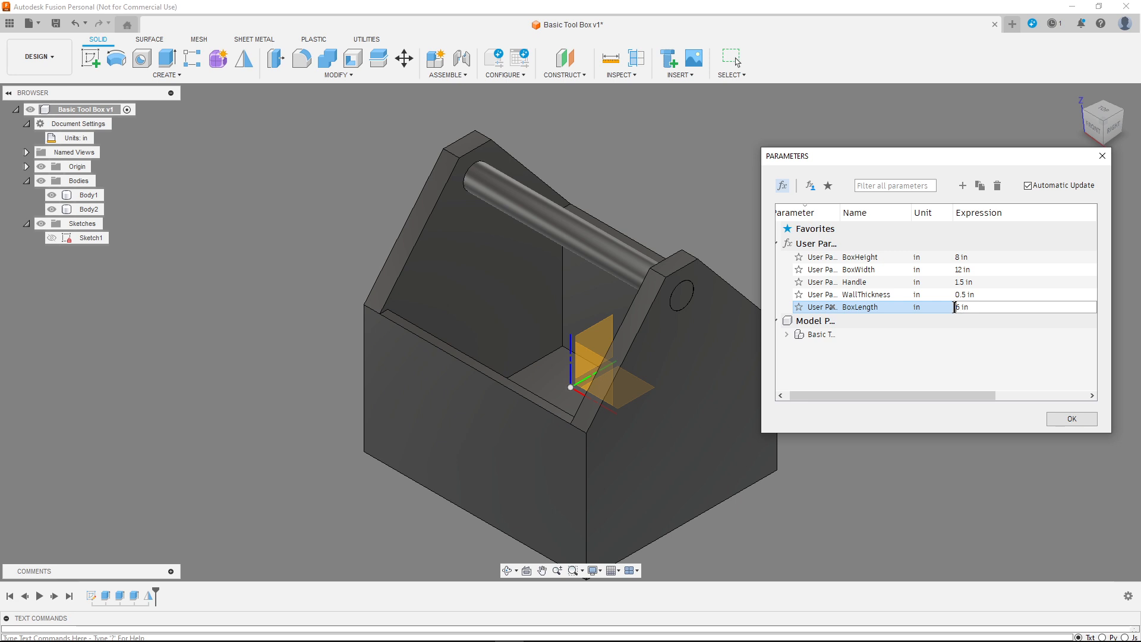
text(10)
key(Return)
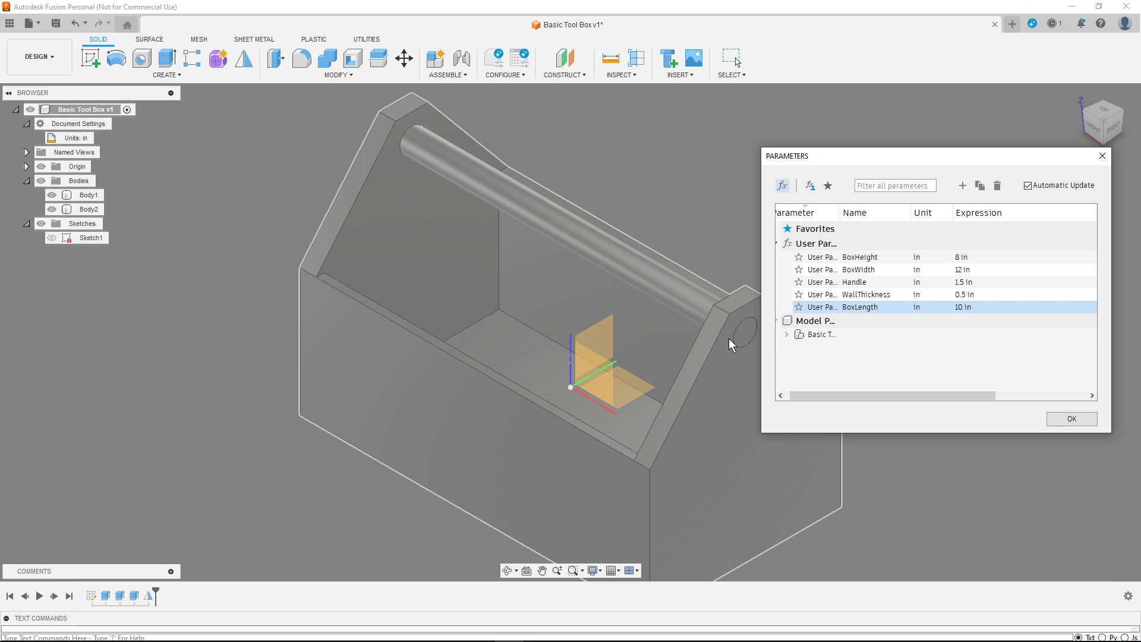
click(1072, 418)
click(537, 225)
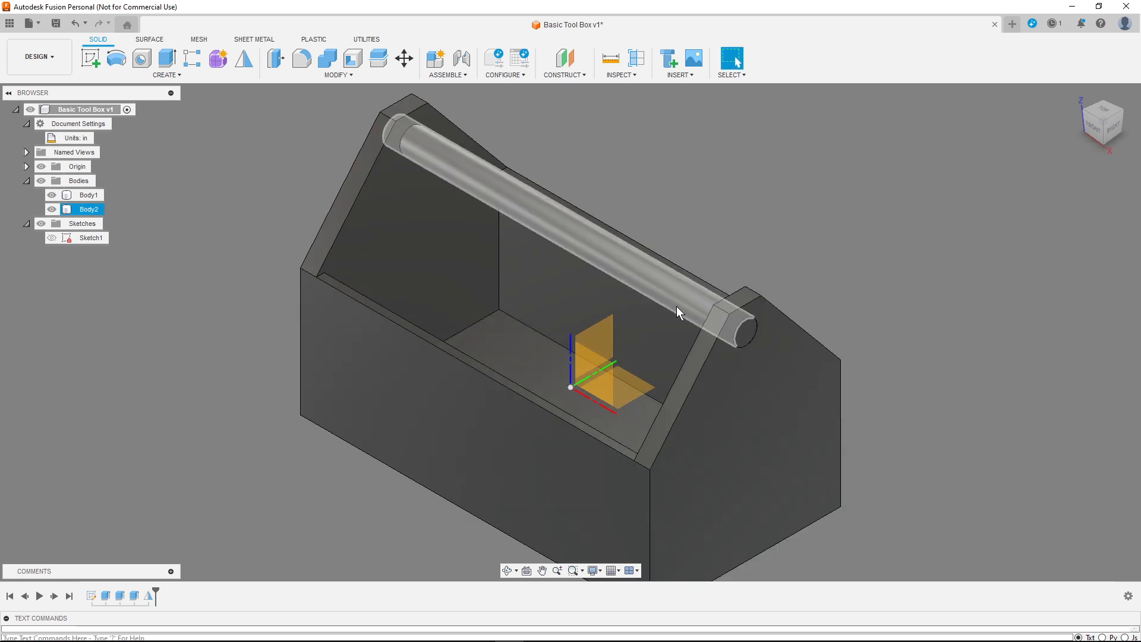
click(736, 386)
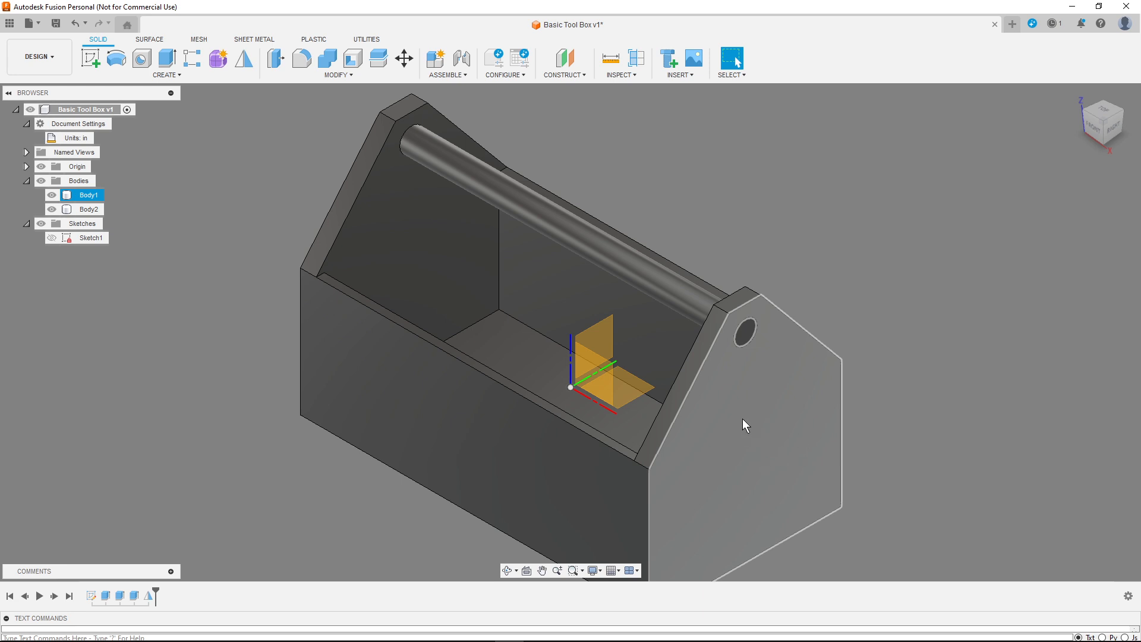
Step: Fillet the six inner and outer edges along the top and slopes of the left end panel, seen from the front, with 0.50 in radius
click(1074, 97)
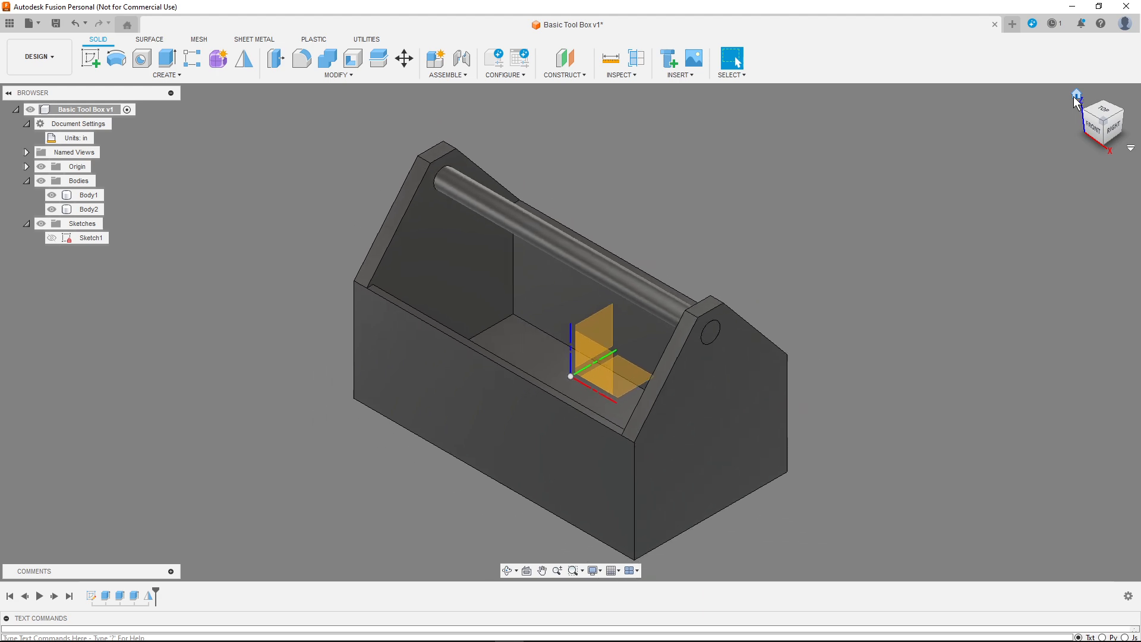
mouse_move(1101, 125)
mouse_down()
mouse_move(1025, 115)
mouse_move(984, 134)
mouse_move(1041, 172)
mouse_move(1067, 172)
mouse_move(1137, 122)
mouse_move(1115, 146)
mouse_up()
click(302, 60)
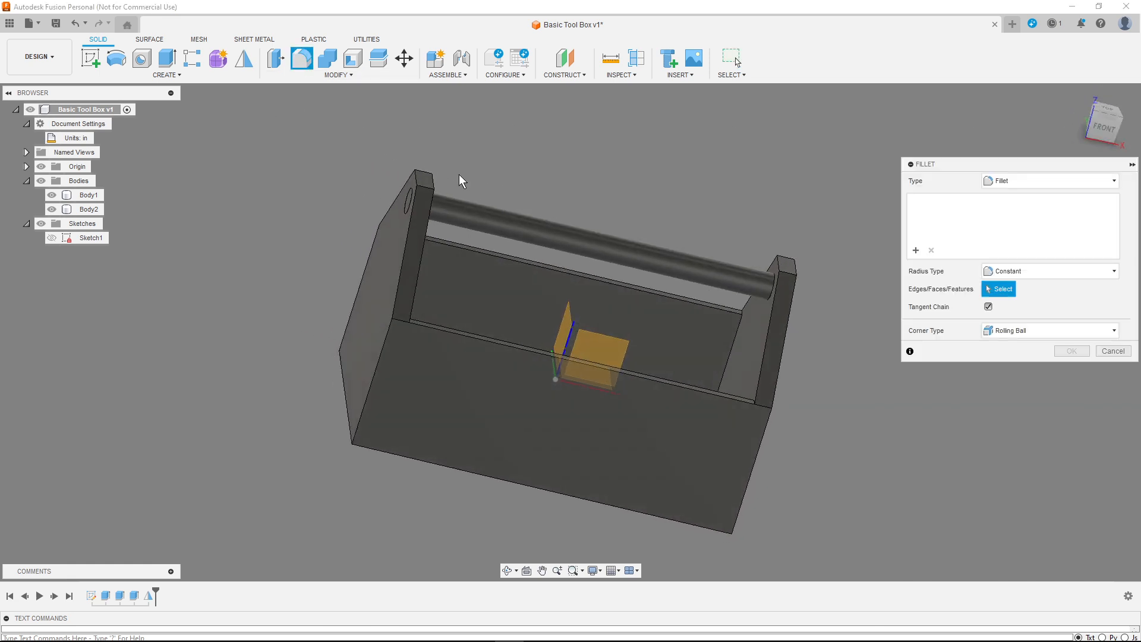
click(419, 177)
click(433, 181)
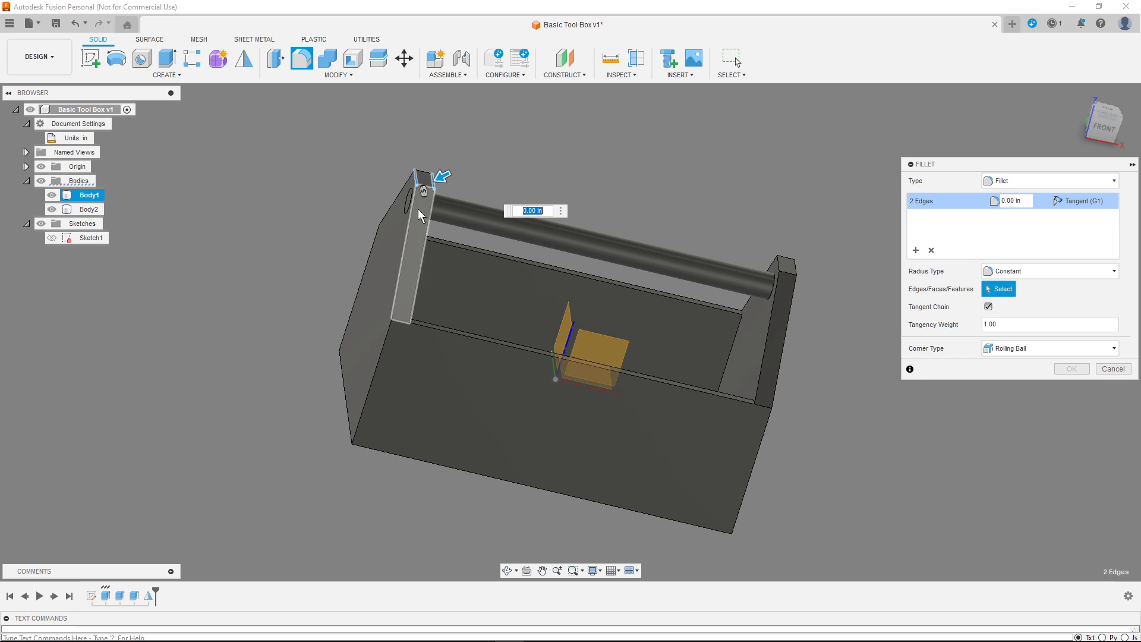
click(412, 210)
click(425, 219)
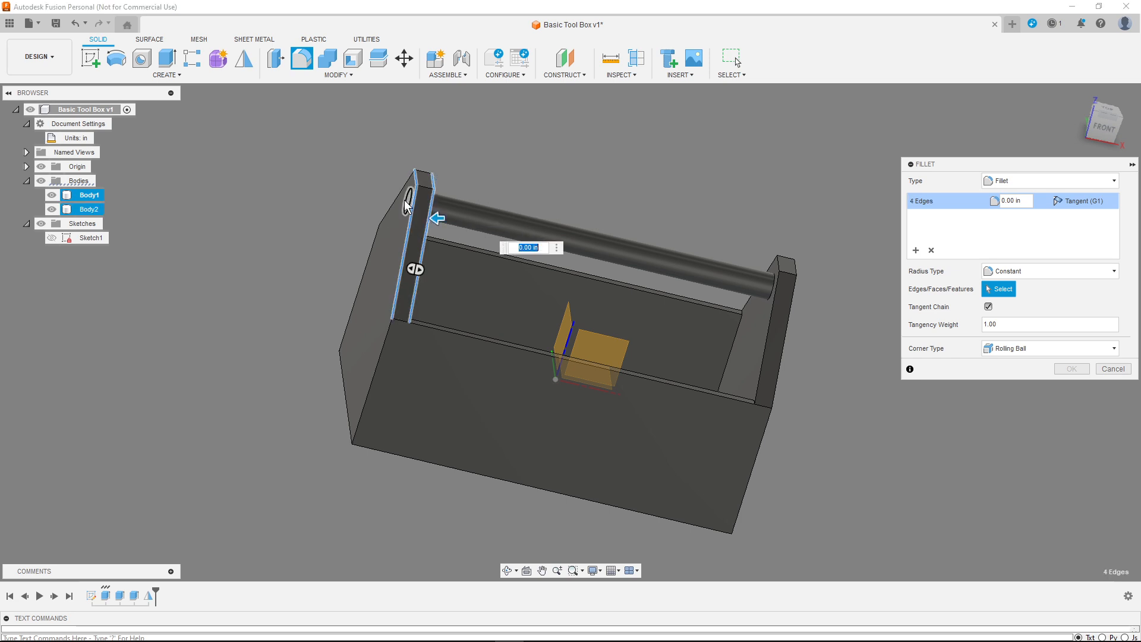
click(399, 192)
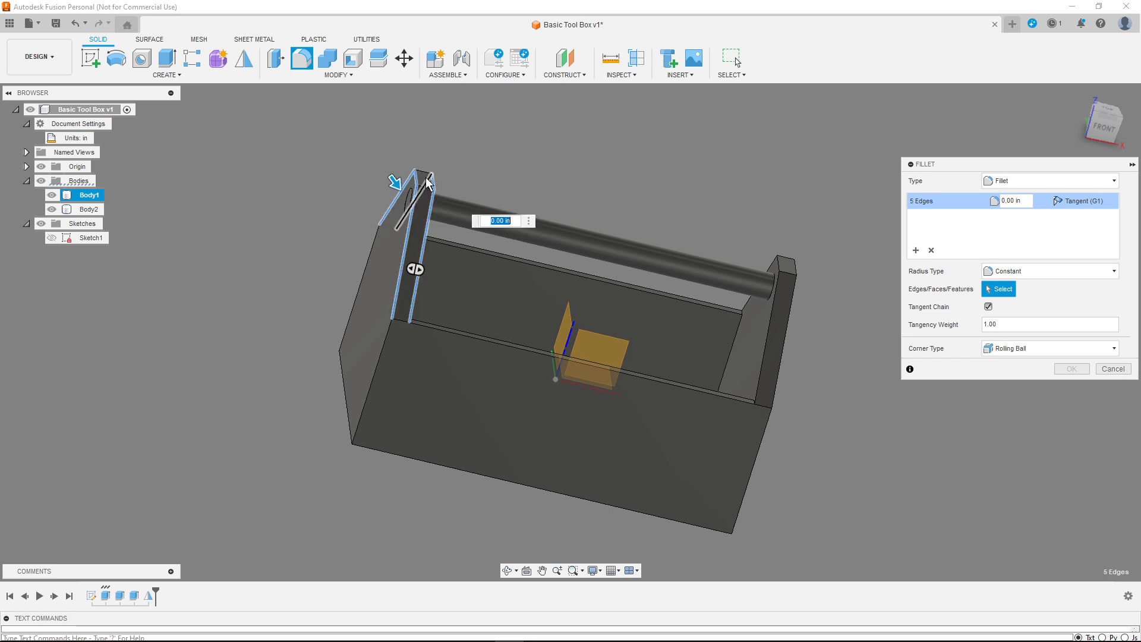
click(428, 182)
drag(437, 179, 436, 178)
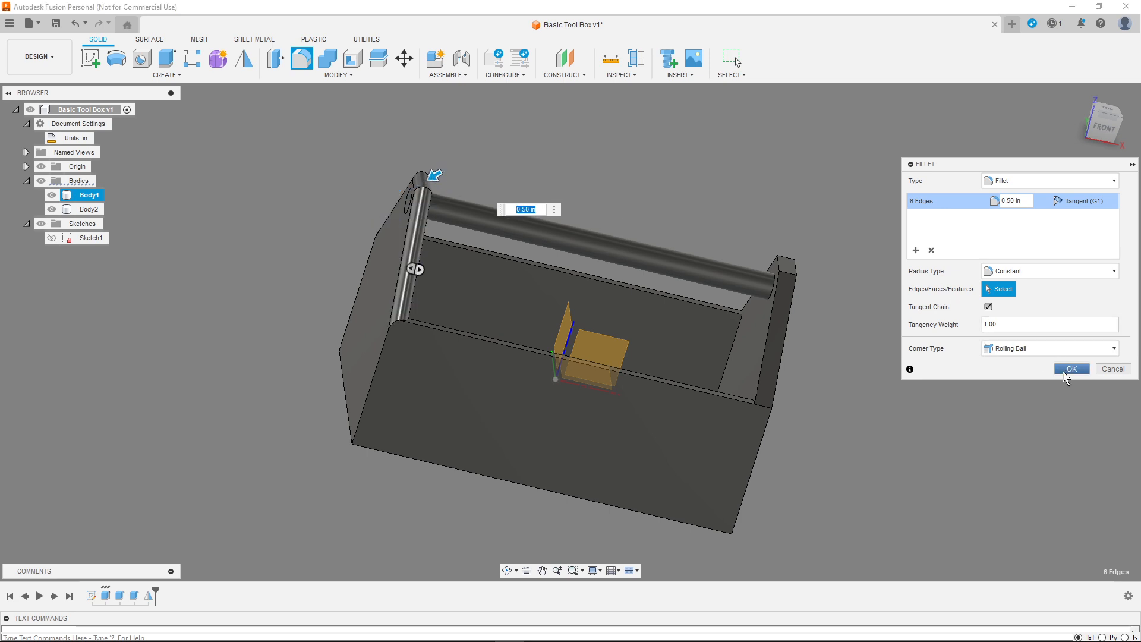
click(1064, 371)
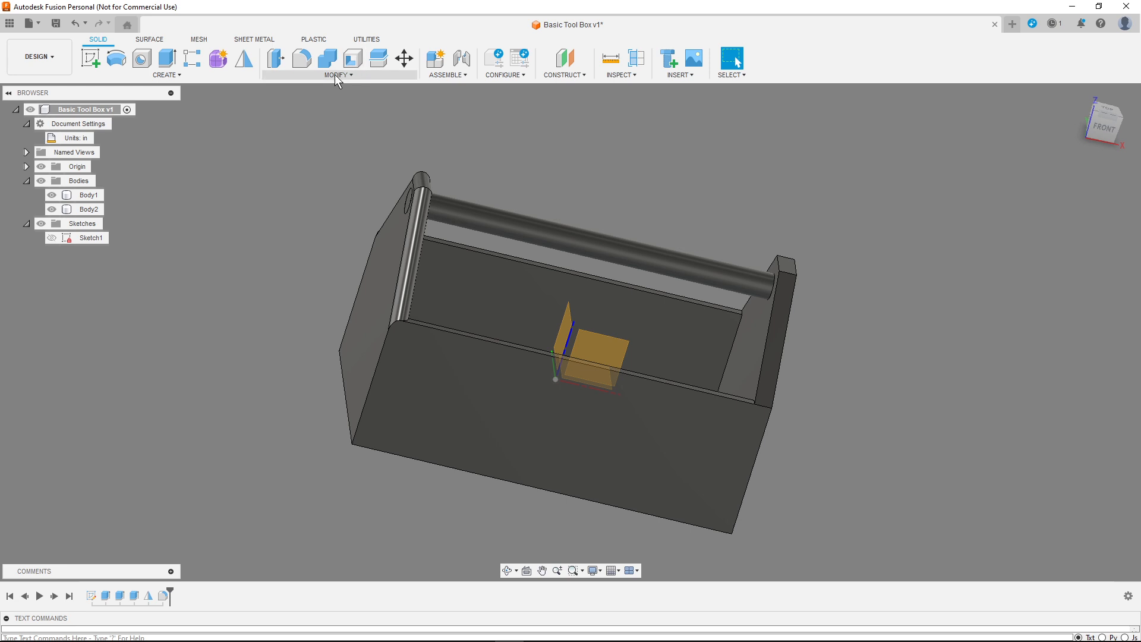
Step: Chamfer the six inner and outer edges along the top and slopes of the right end panel with an equal distance of 0.30 in
click(337, 76)
click(285, 113)
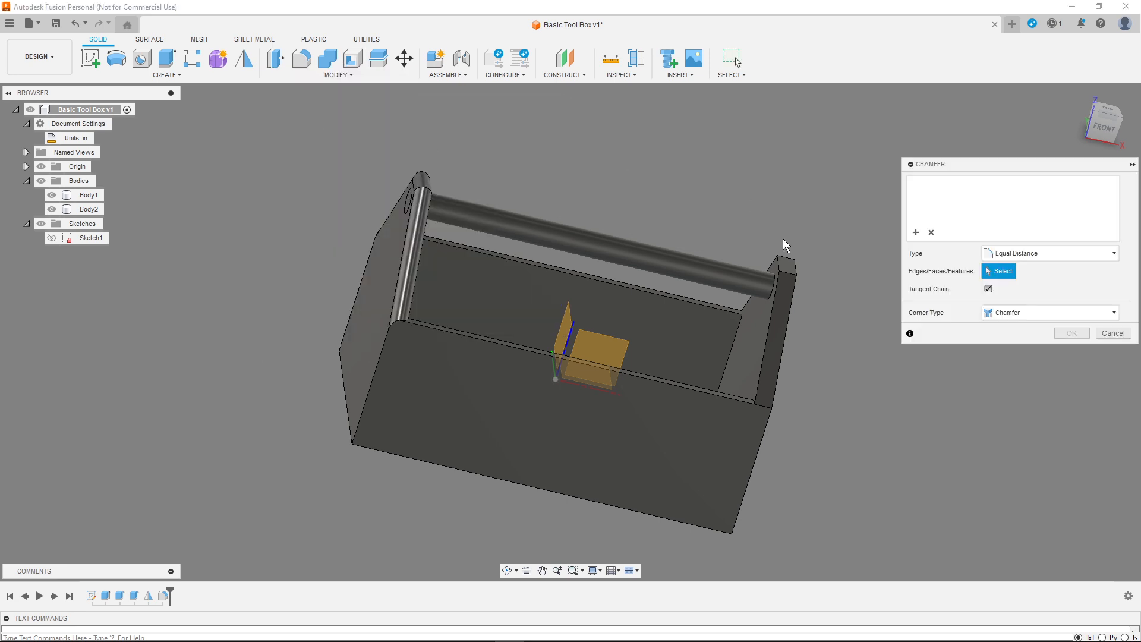
click(775, 268)
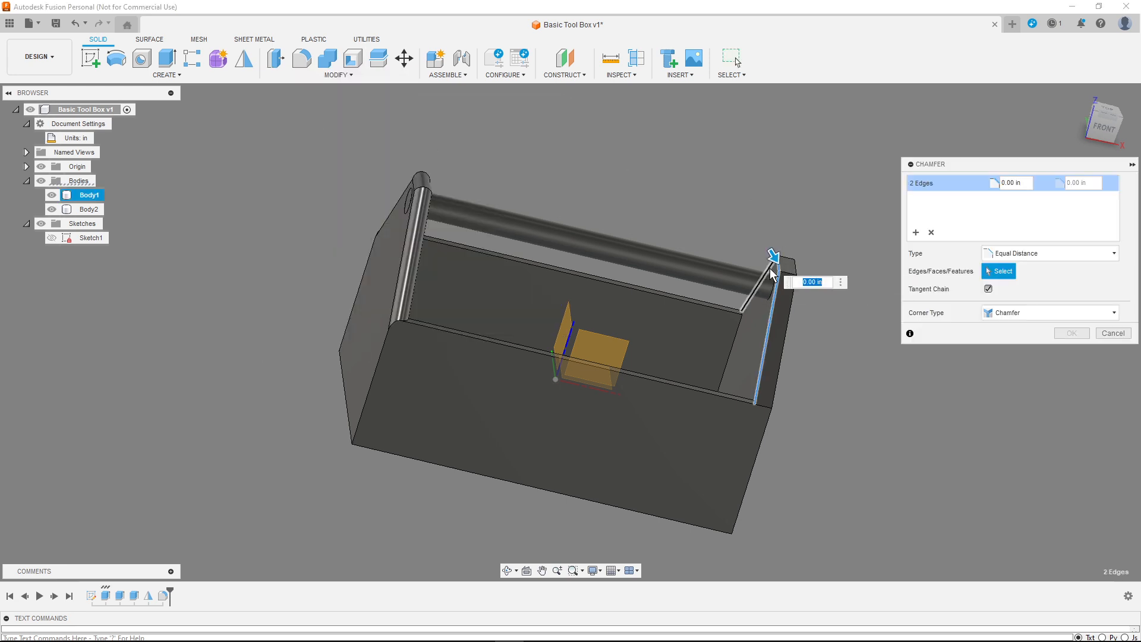
click(793, 270)
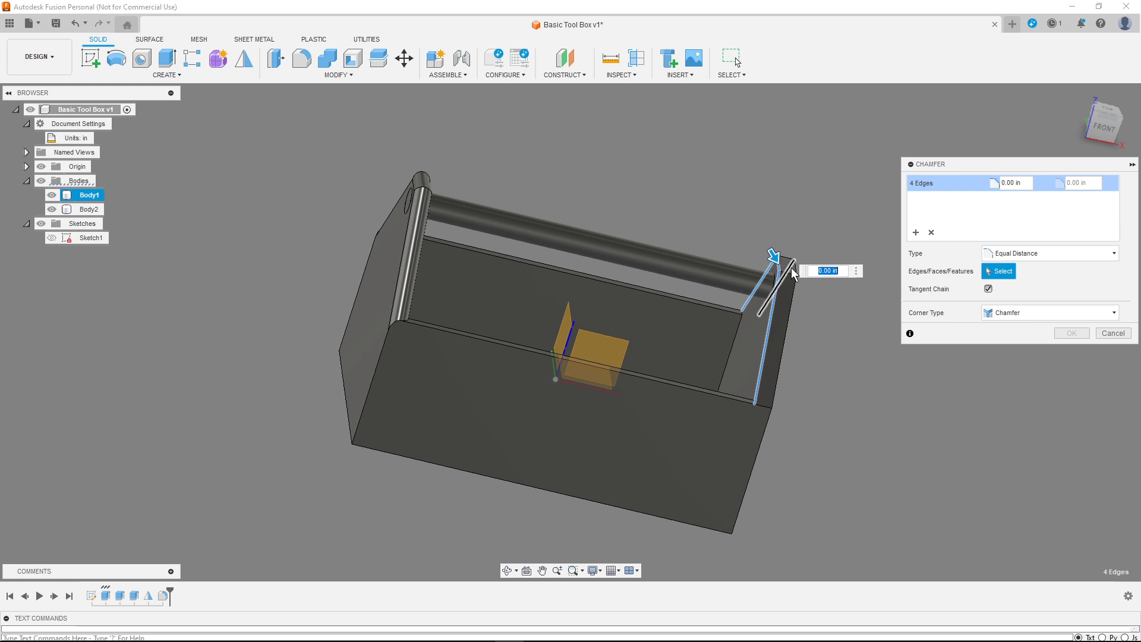
click(794, 290)
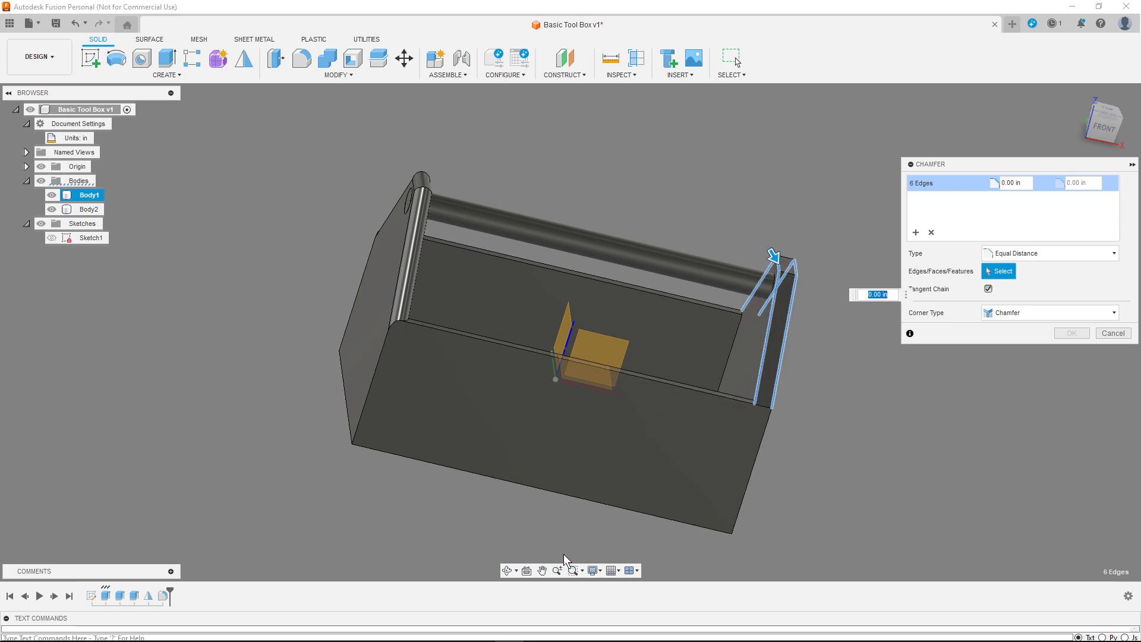
click(542, 571)
scroll(803, 276, down, 3)
scroll(802, 276, up, 8)
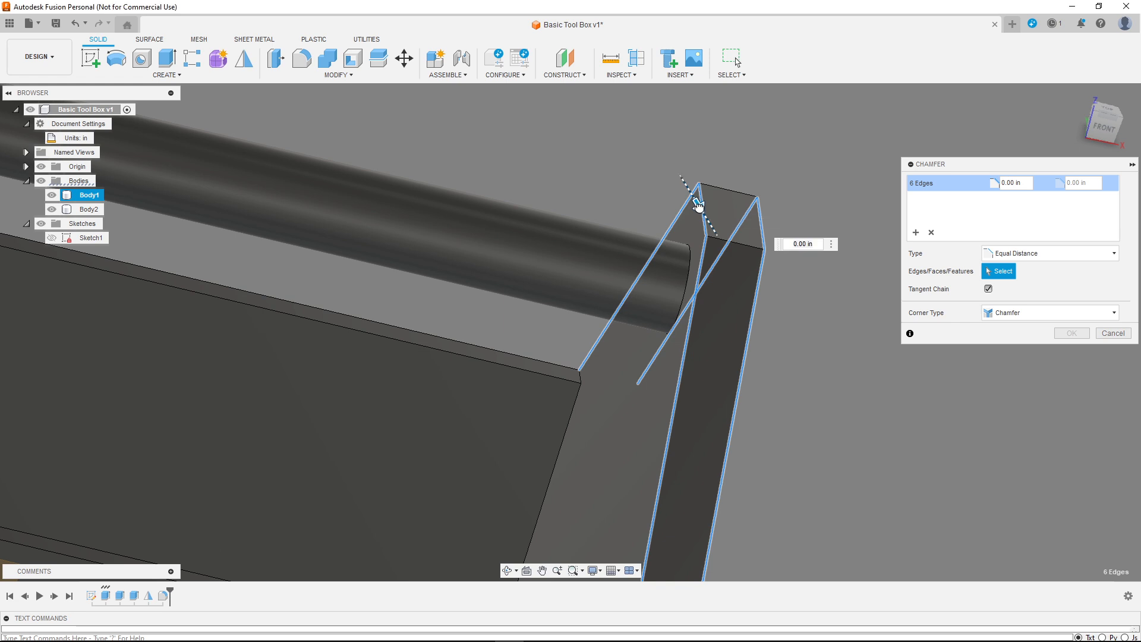
drag(698, 205, 705, 214)
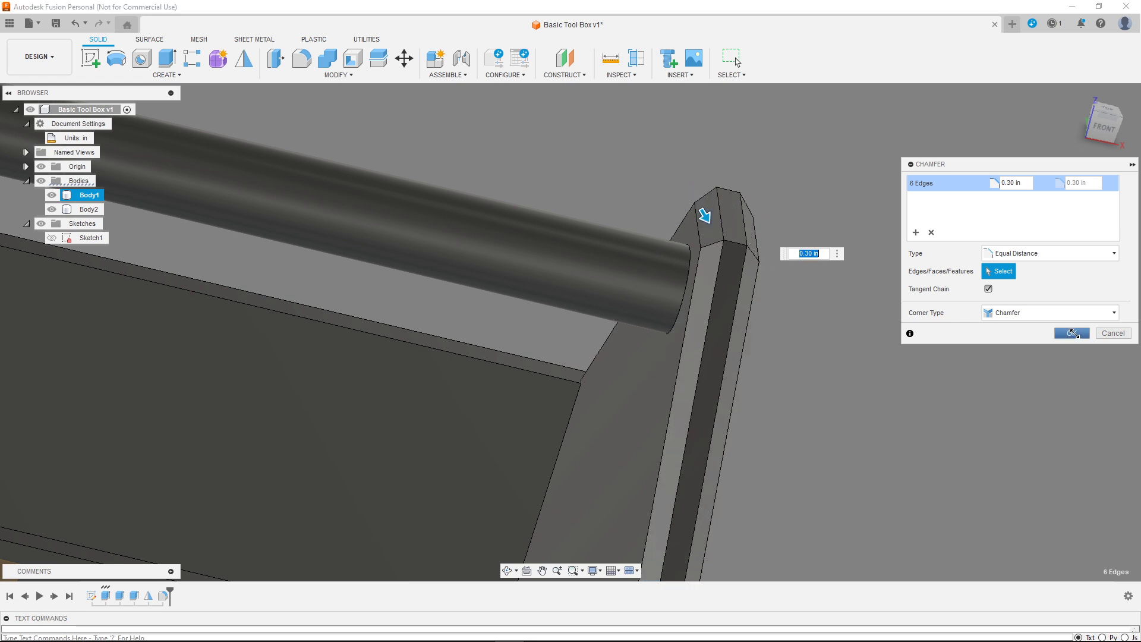
click(1072, 333)
scroll(831, 300, down, 5)
scroll(834, 295, down, 2)
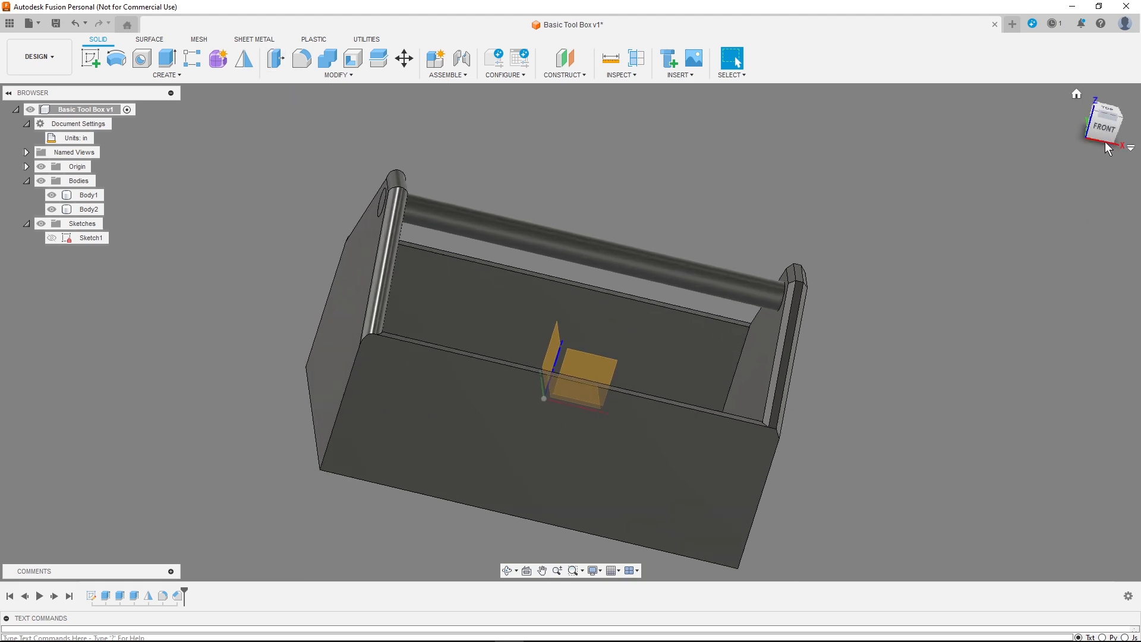
Step: Hide the handle body to expose the handle holes in both end panels
mouse_move(1104, 131)
mouse_down()
mouse_move(965, 124)
mouse_move(884, 145)
mouse_move(918, 95)
mouse_move(916, 128)
mouse_move(1029, 130)
mouse_up()
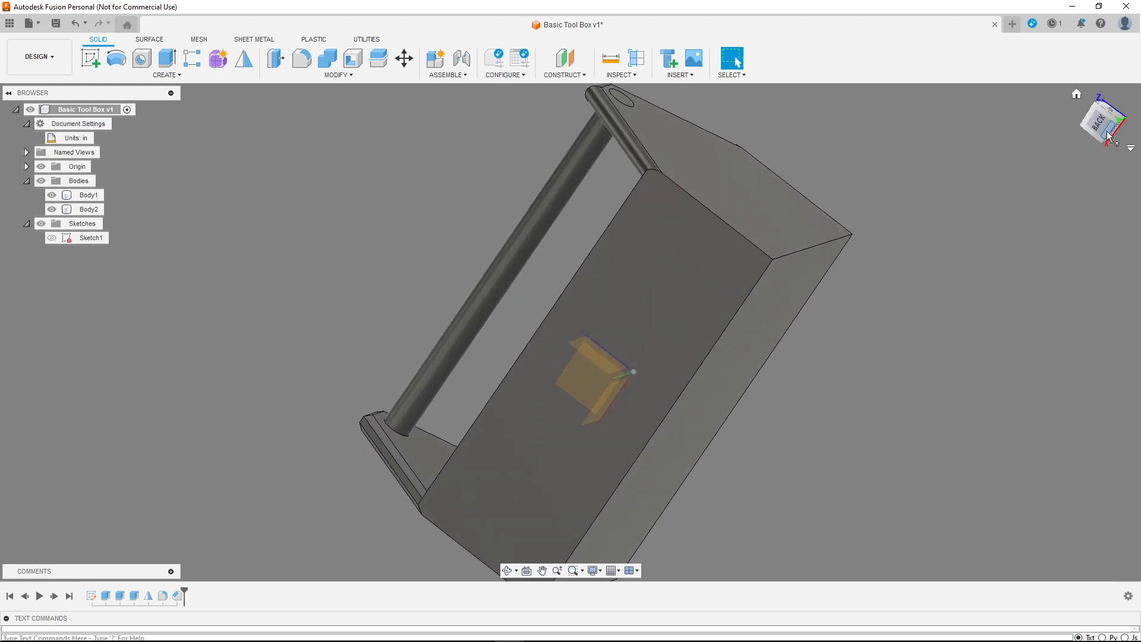
click(1077, 93)
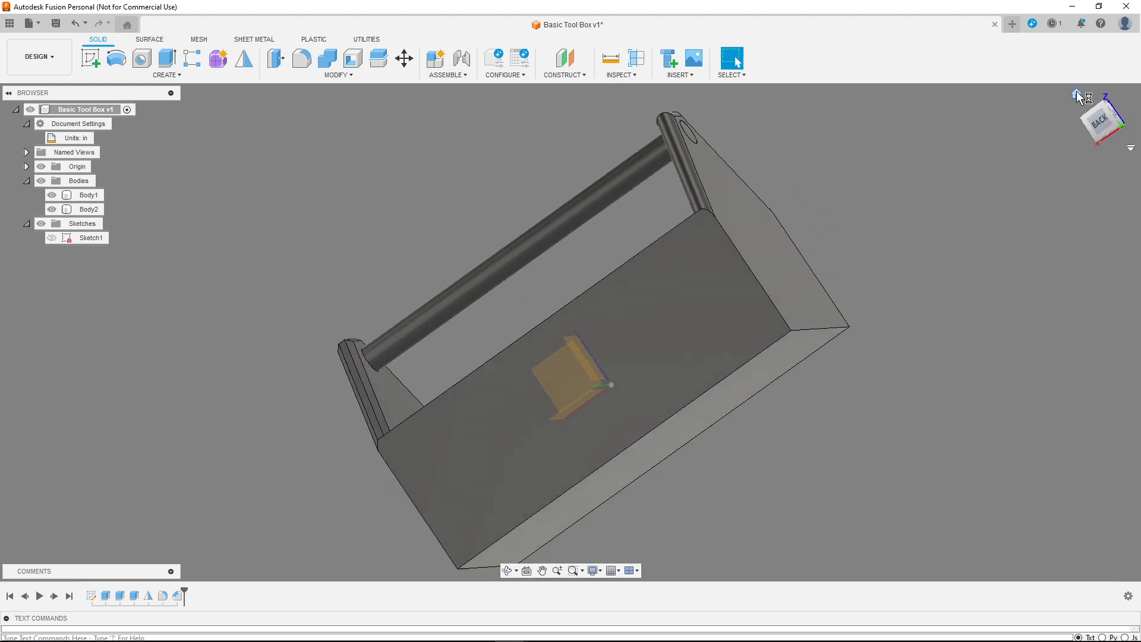
click(49, 212)
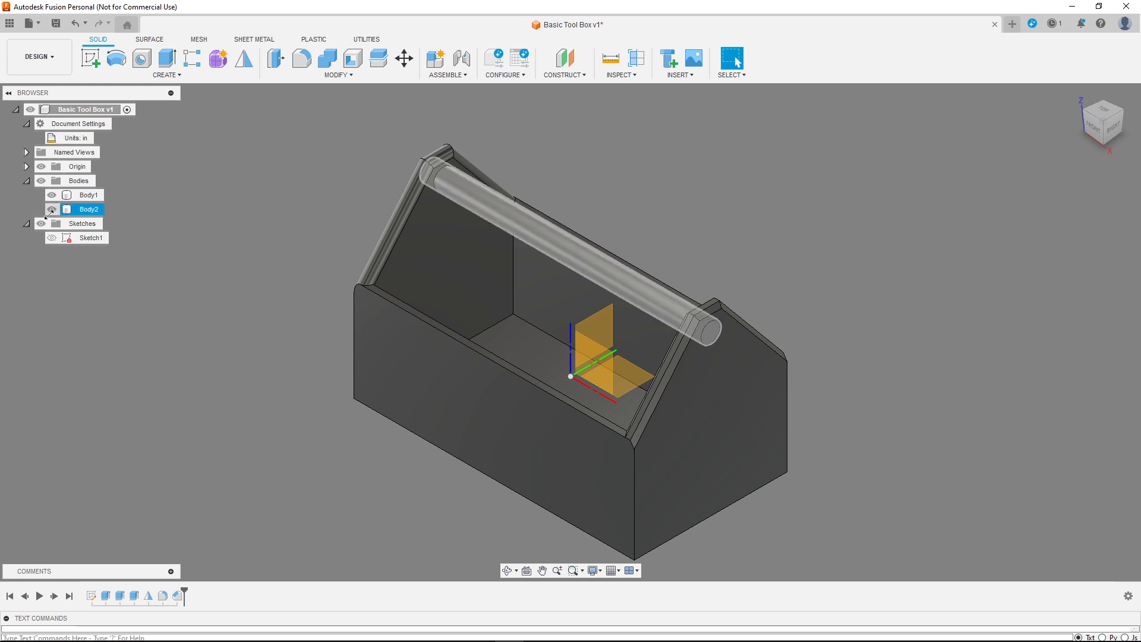
click(51, 209)
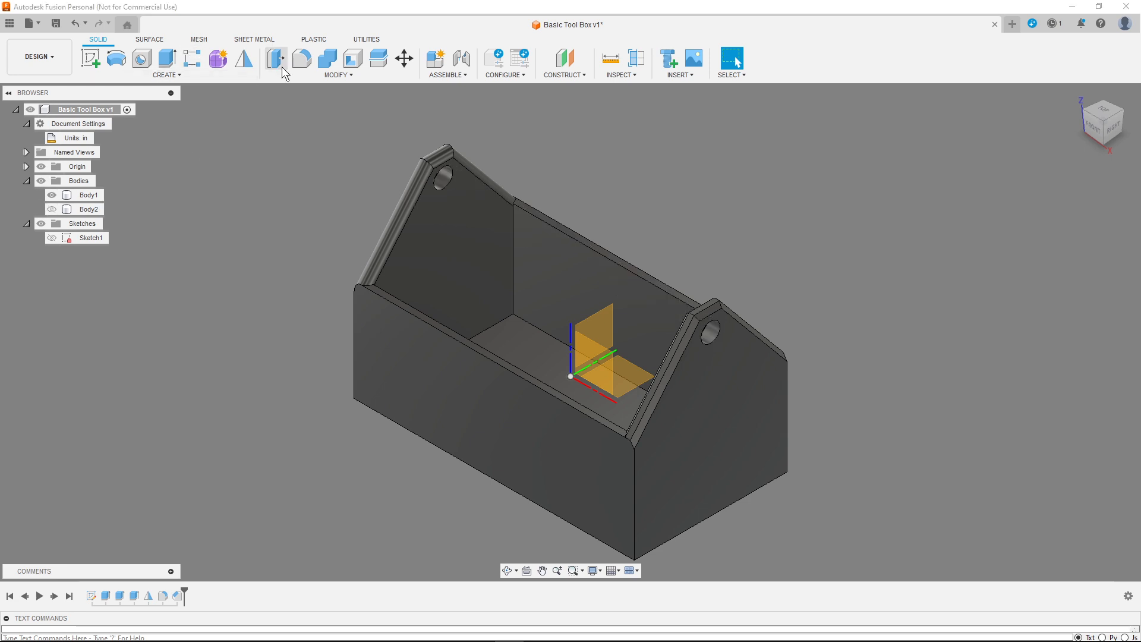
Step: Fillet the inner and outer circular edges of the handle holes in both end panels with a 0.15 in radius
click(299, 59)
click(713, 337)
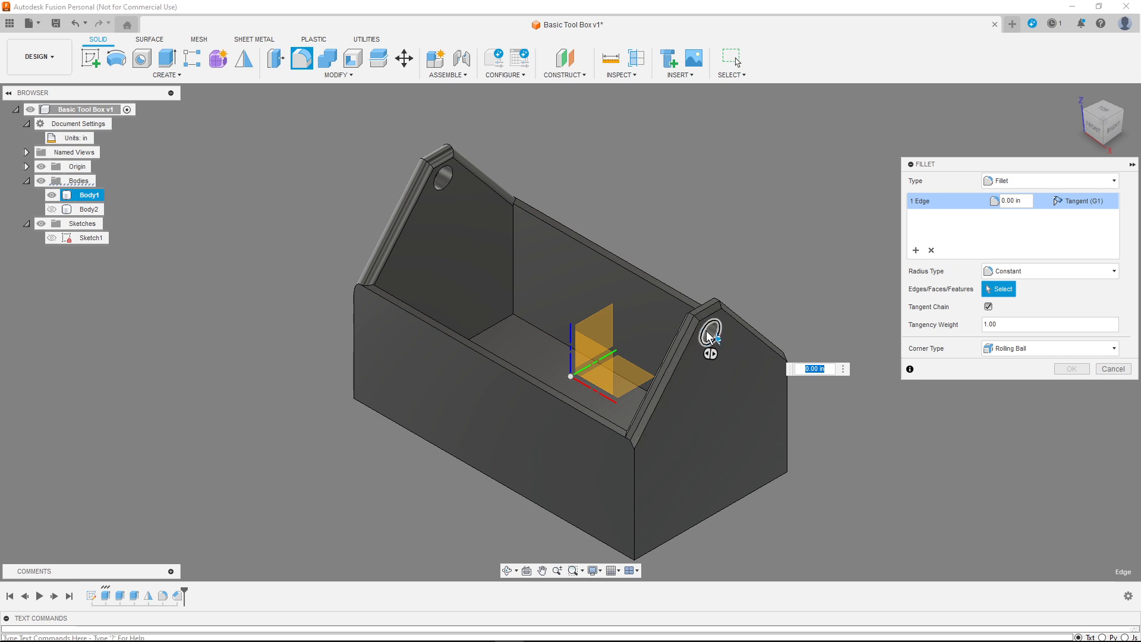
click(708, 332)
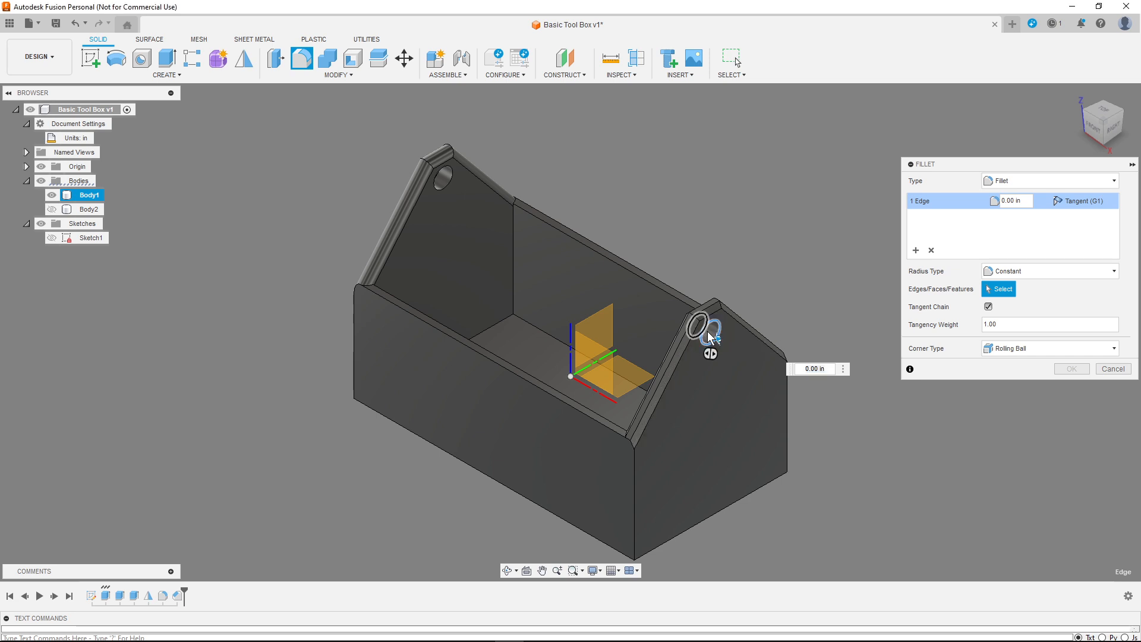
click(440, 186)
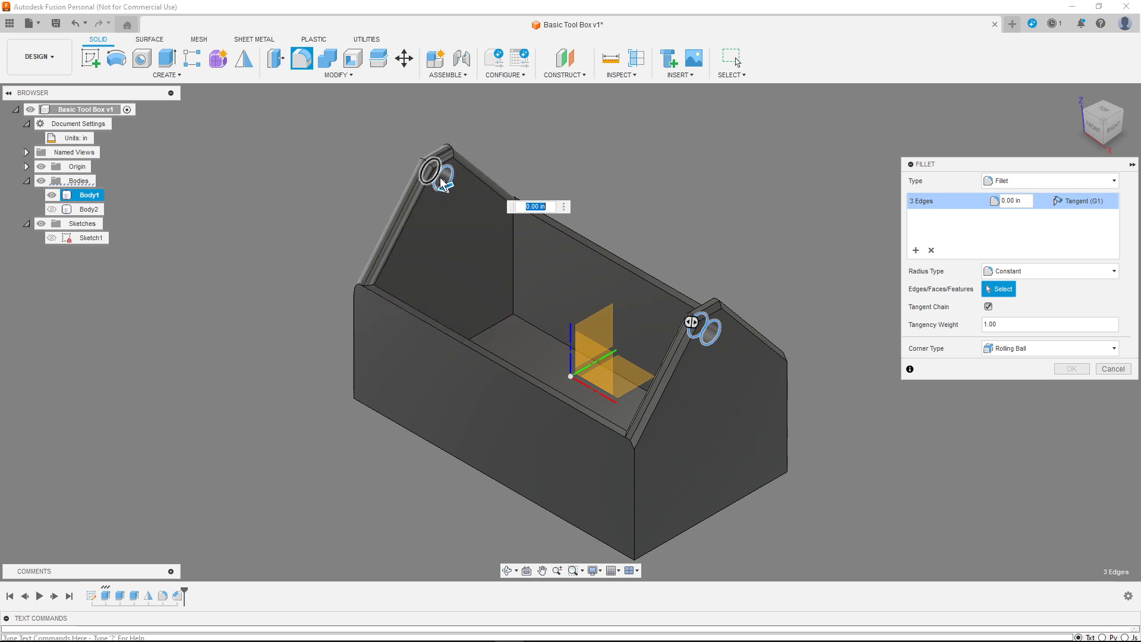
click(441, 179)
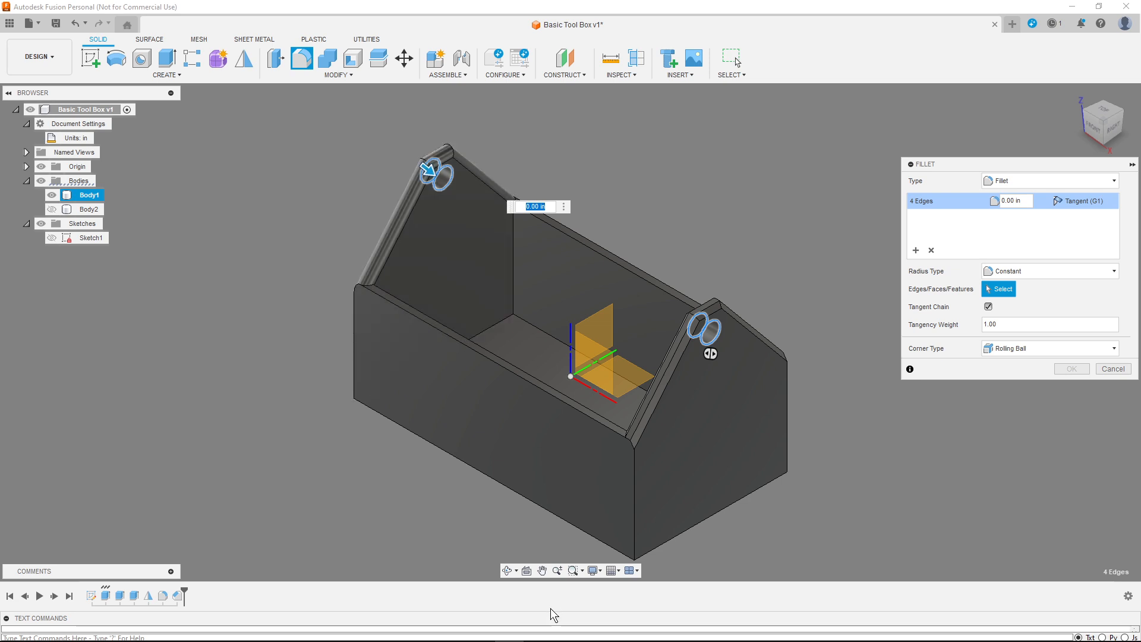
click(542, 573)
scroll(409, 233, down, 3)
scroll(416, 185, up, 10)
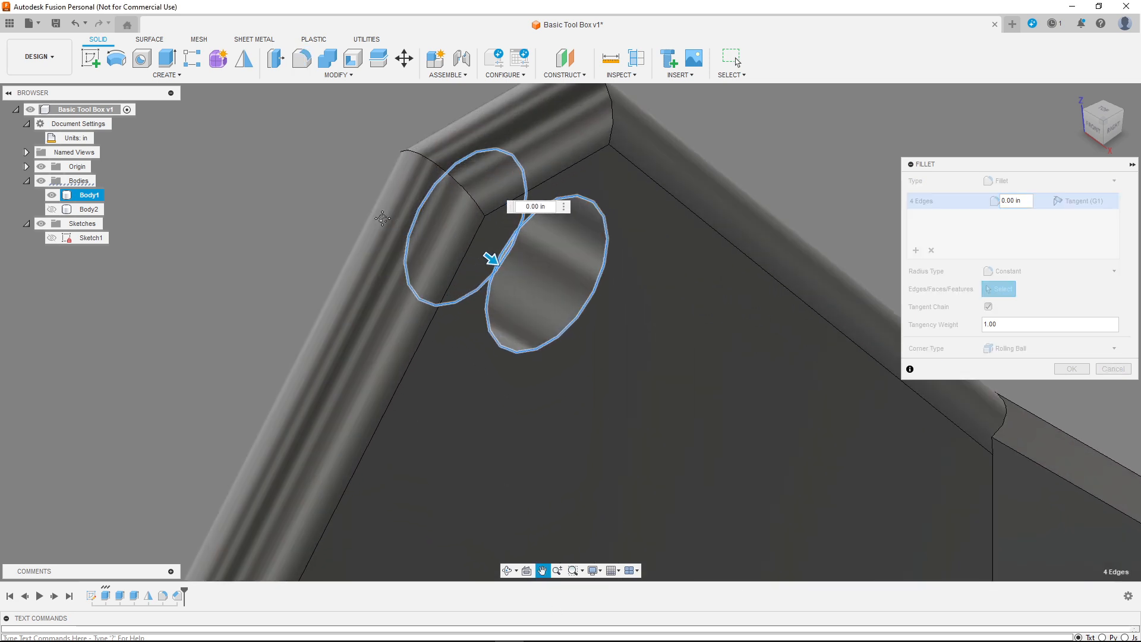
key(Escape)
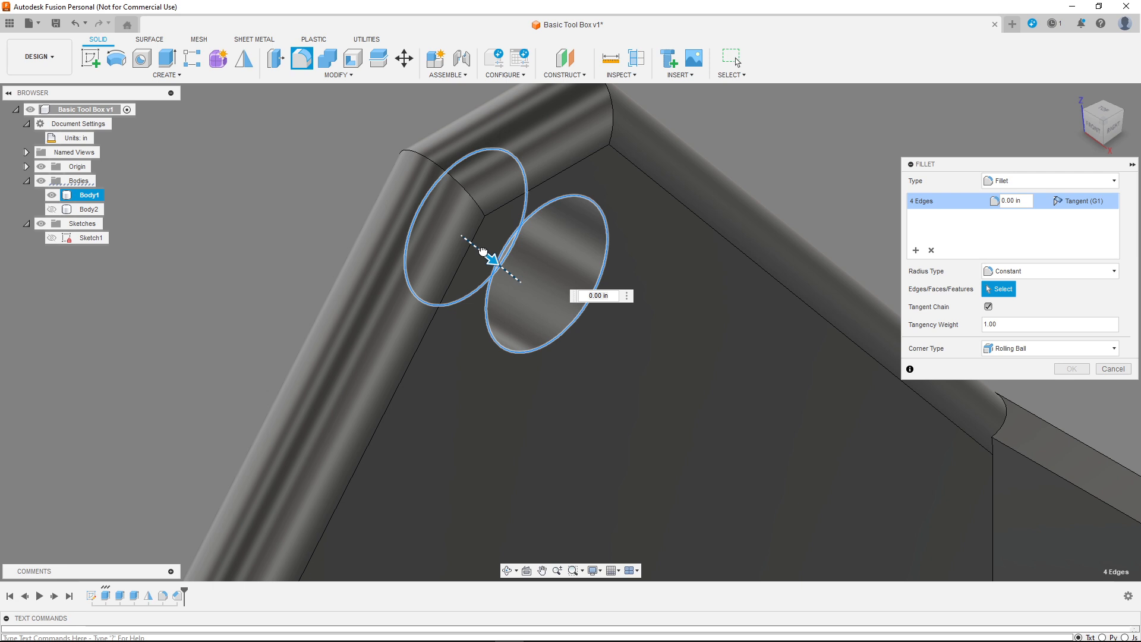
drag(479, 249, 496, 262)
drag(496, 262, 499, 265)
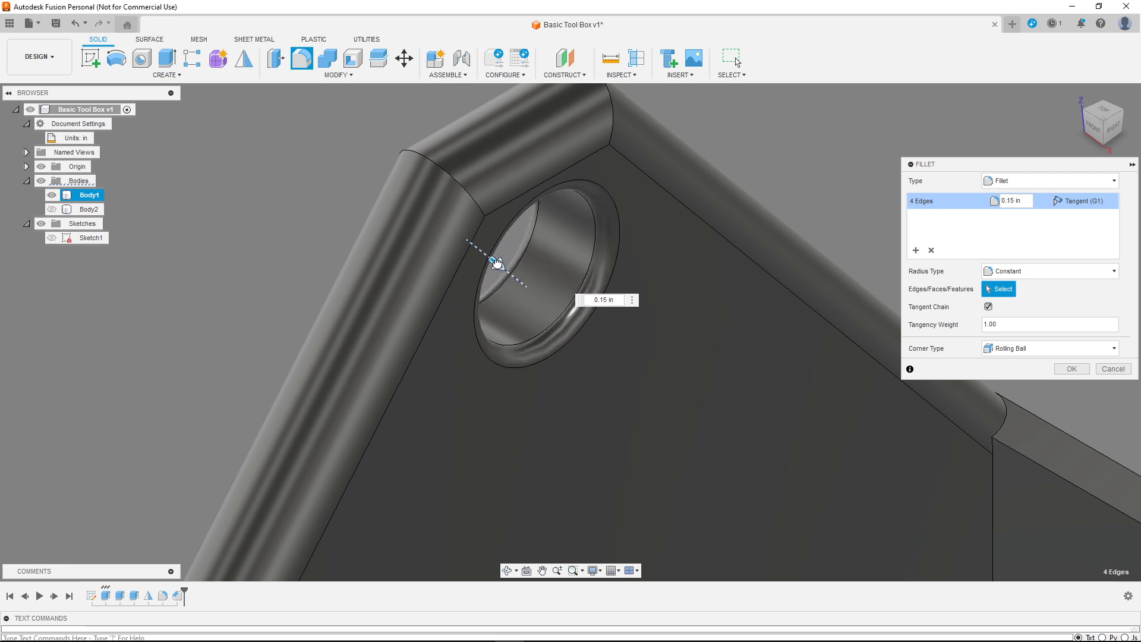
click(1080, 370)
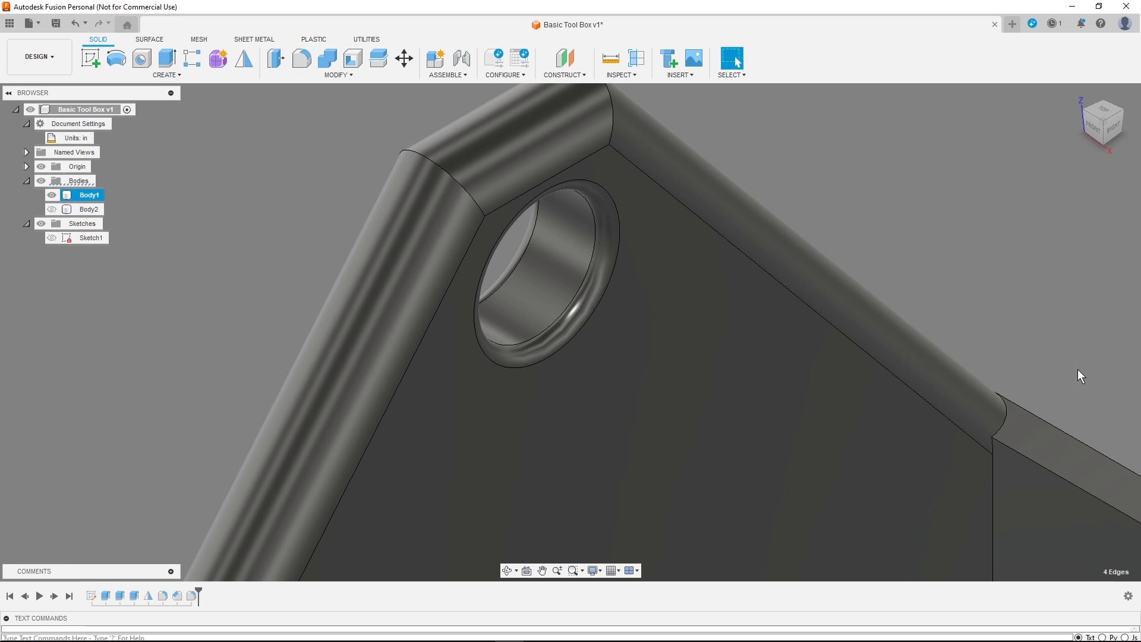
Step: Return to the home view of the whole box and show the handle body again
scroll(822, 274, down, 3)
scroll(875, 246, down, 5)
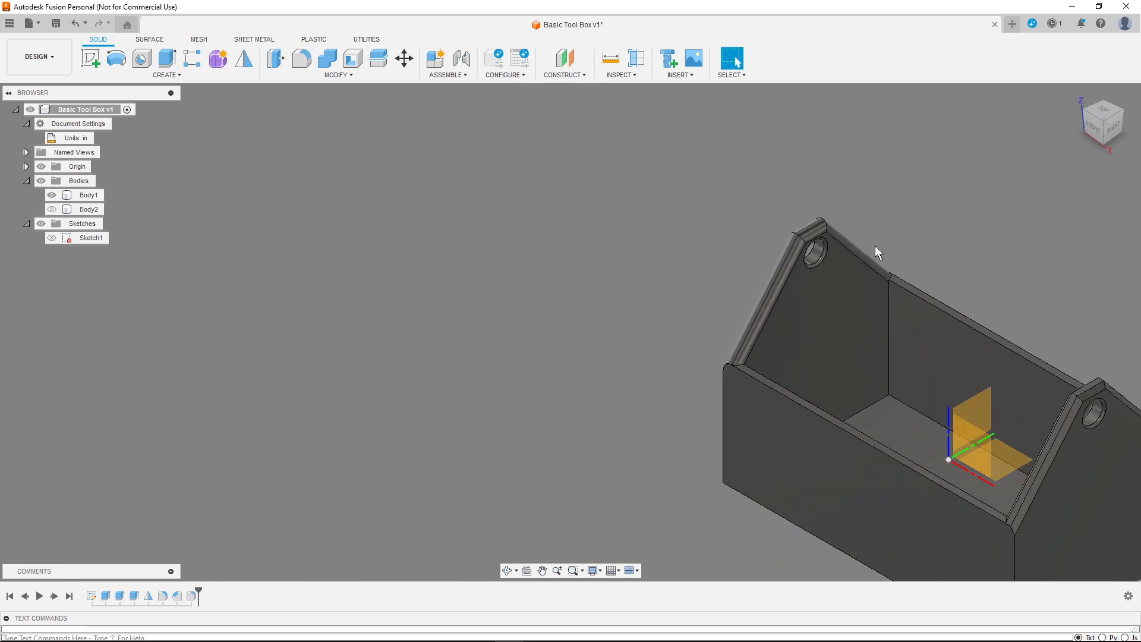
scroll(874, 246, up, 2)
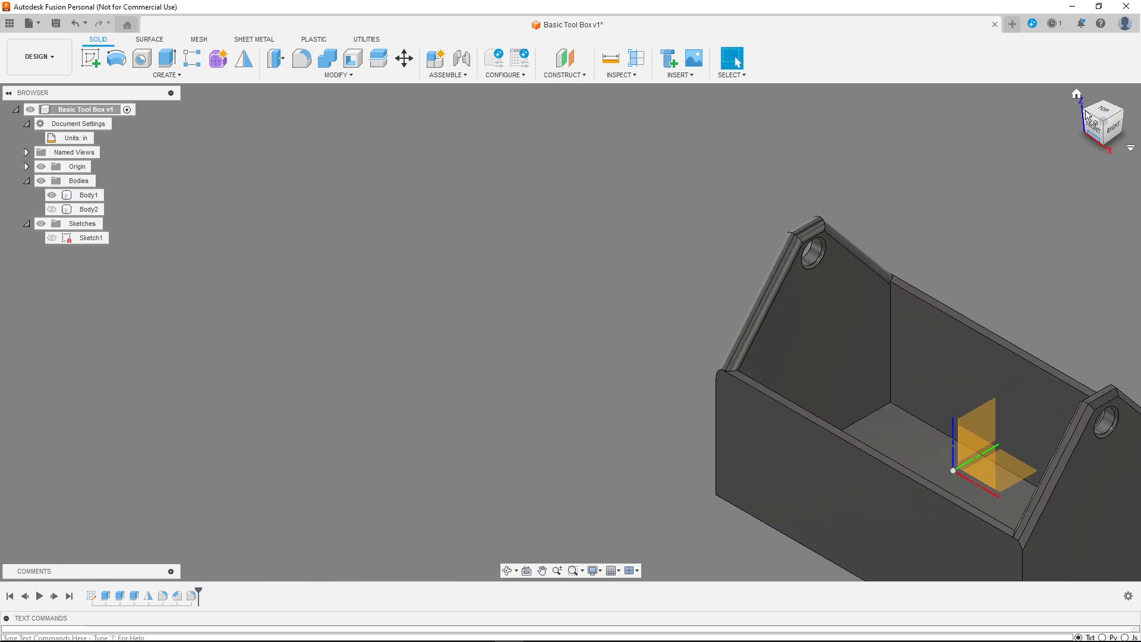
click(1078, 95)
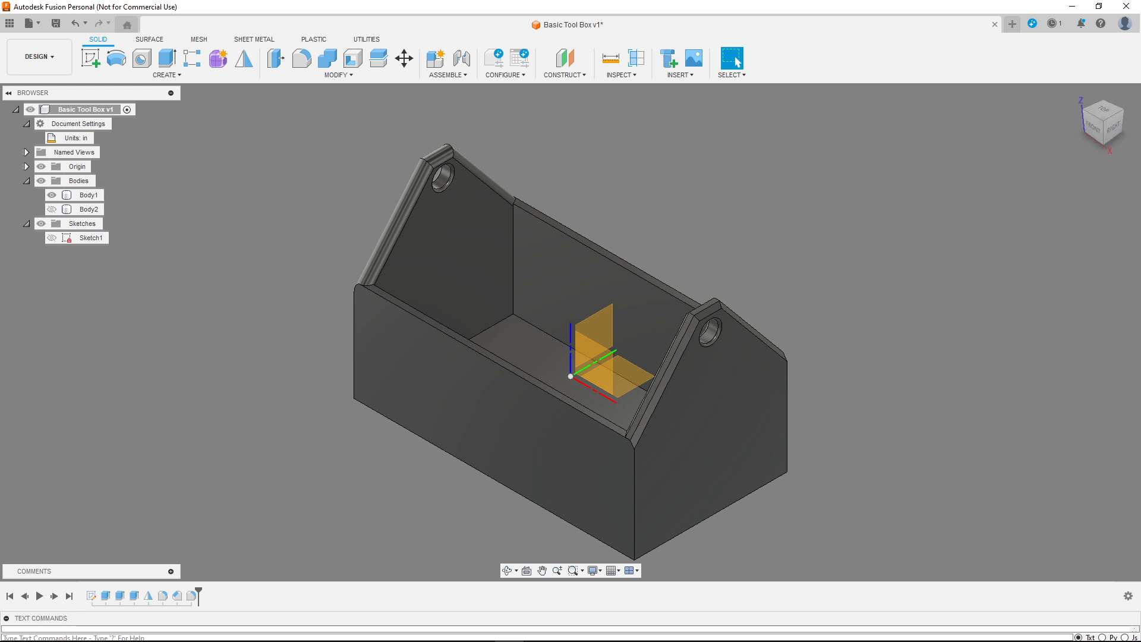
mouse_move(13, 641)
click(52, 209)
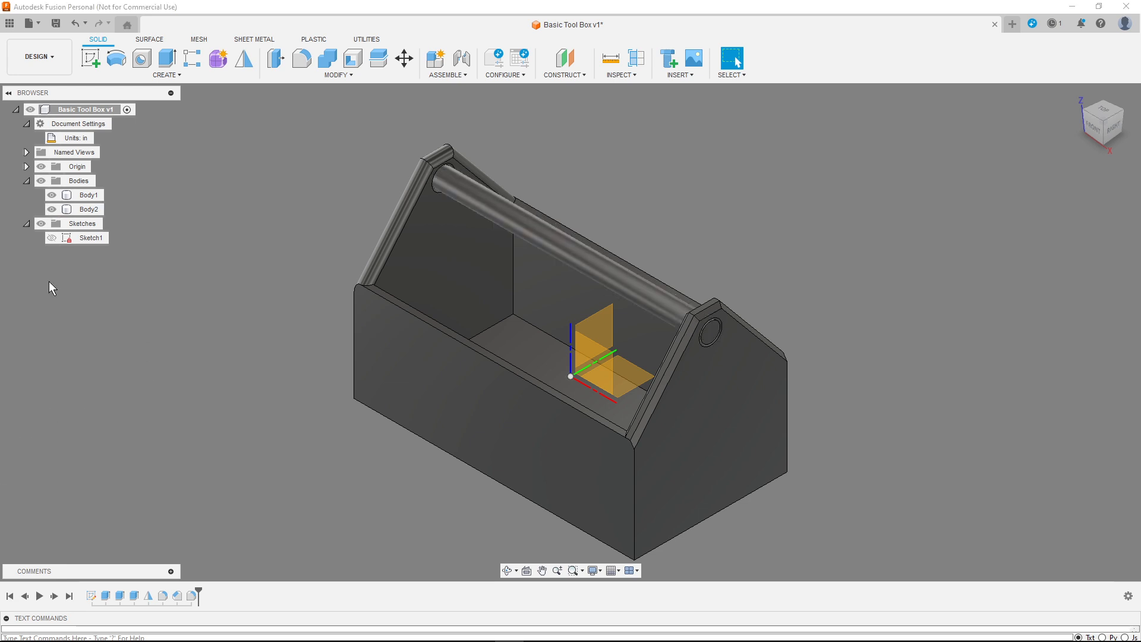